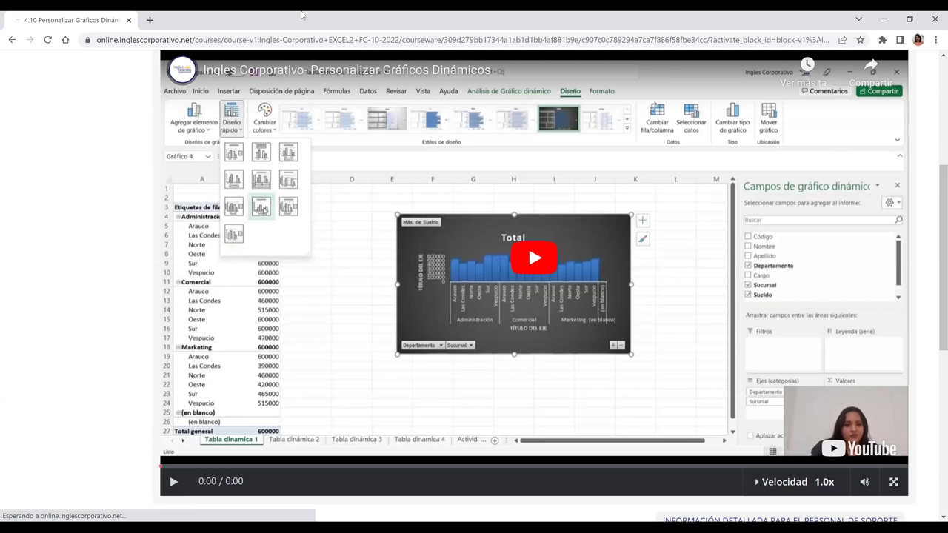
Step: Play the "Personalizar Gráficos Dinámicos" lesson video in full screen
{"action": "double_click", "coordinate": [457, 64]}
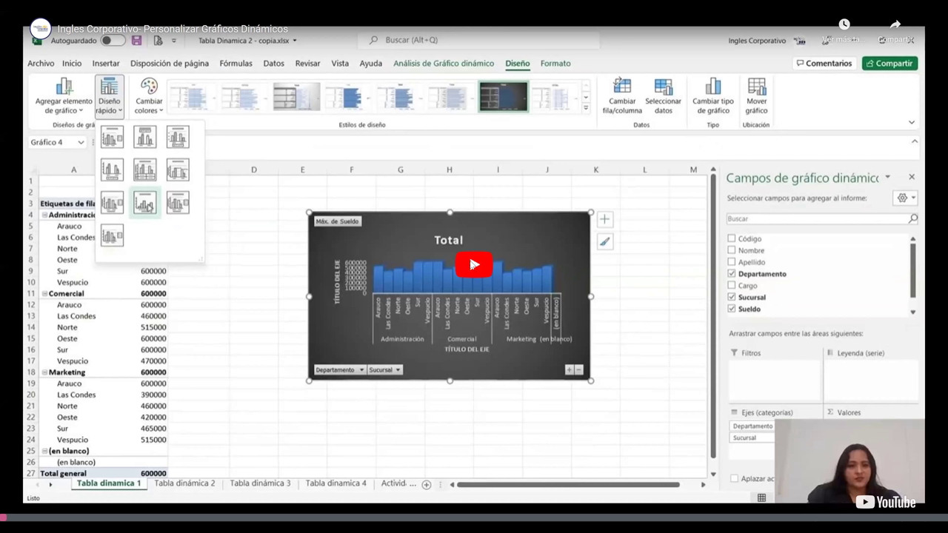
{"action": "left_click", "coordinate": [473, 264]}
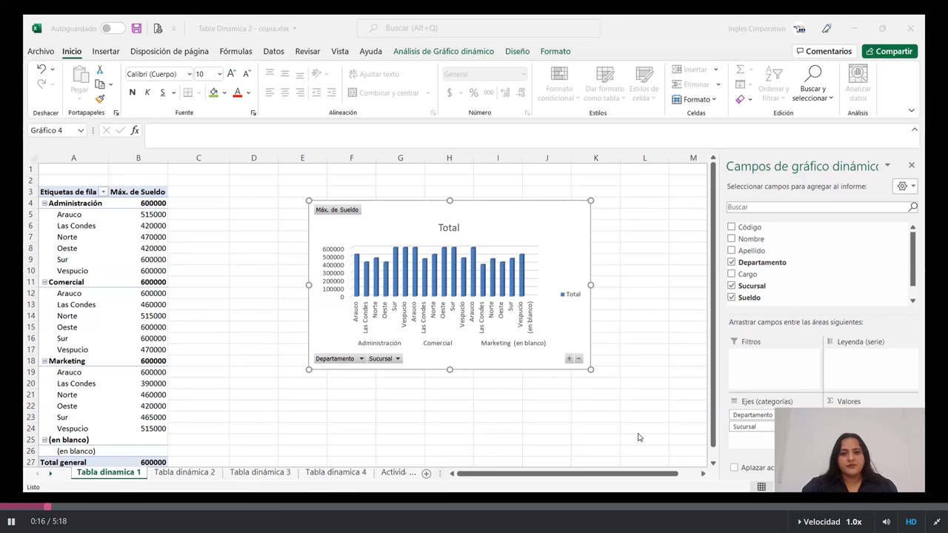
Step: Insert data slicers for the Departamento and Sucursal fields from the pivot chart on the Tabla dinamica 1 sheet
{"action": "left_click", "coordinate": [452, 70]}
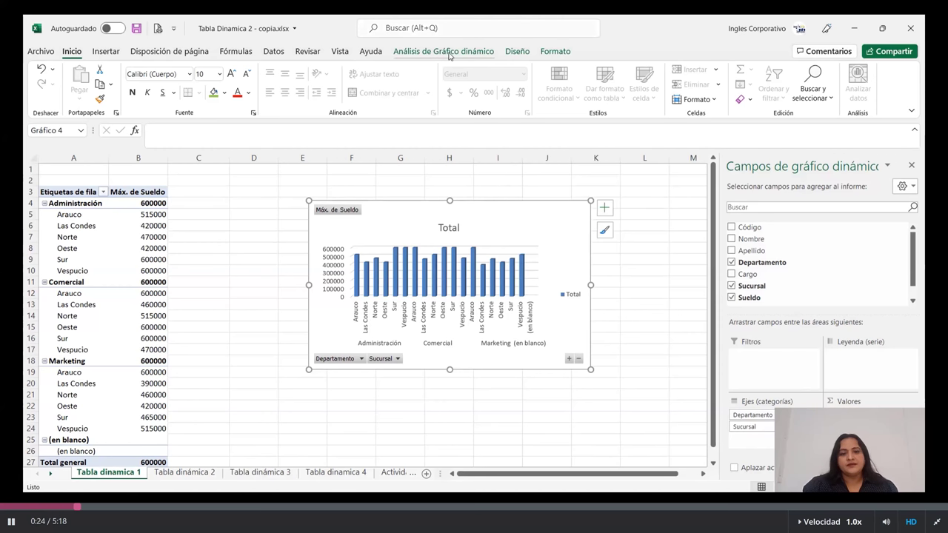
{"action": "left_click", "coordinate": [554, 51]}
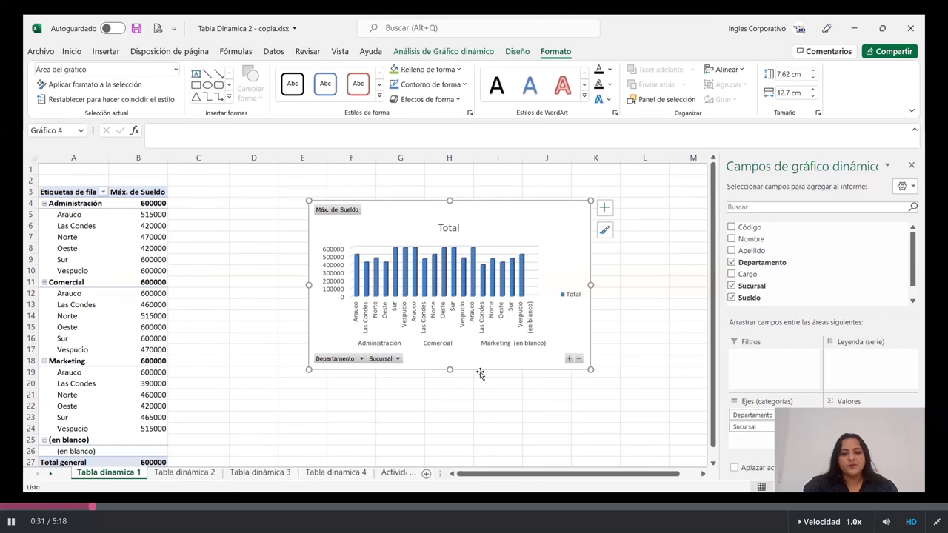
{"action": "left_click", "coordinate": [437, 51]}
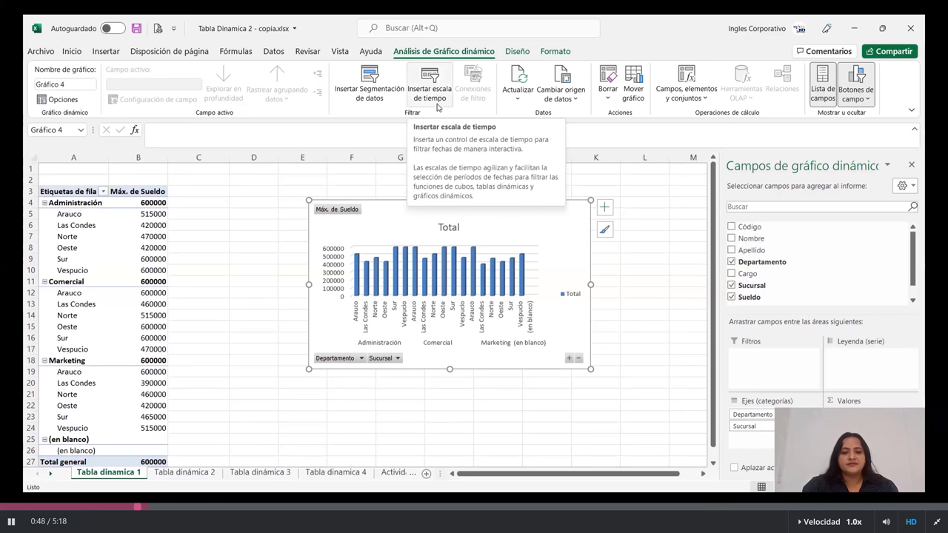
{"action": "left_click", "coordinate": [362, 82]}
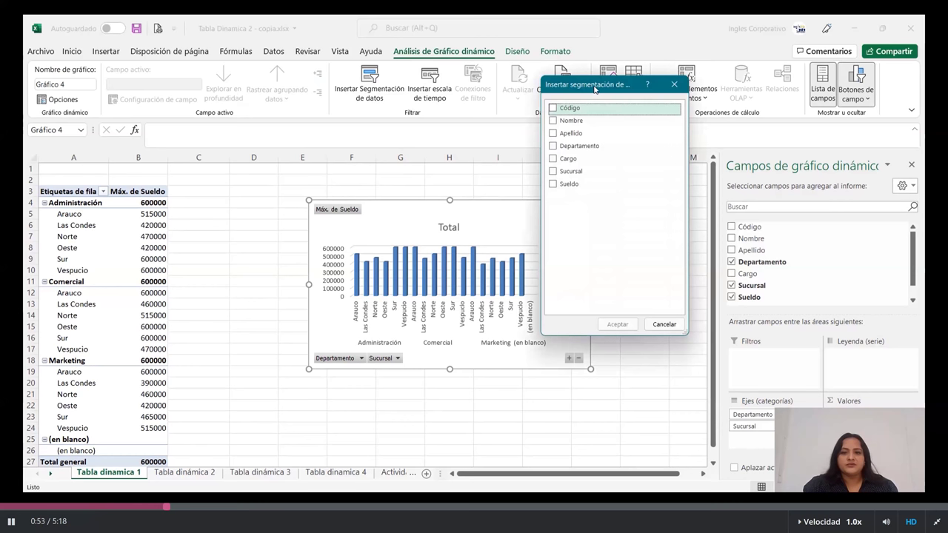
{"action": "left_click_drag", "start_coordinate": [595, 89], "coordinate": [662, 96]}
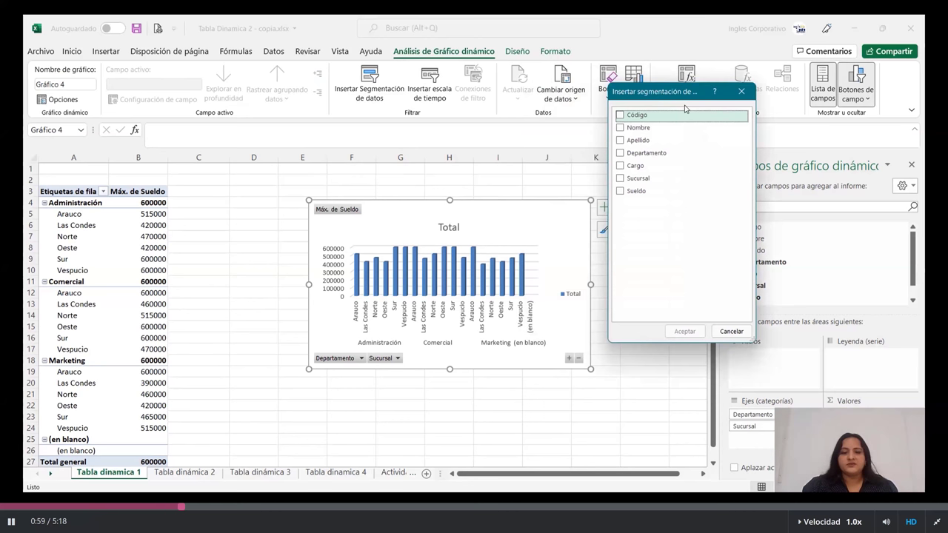
{"action": "left_click", "coordinate": [621, 153]}
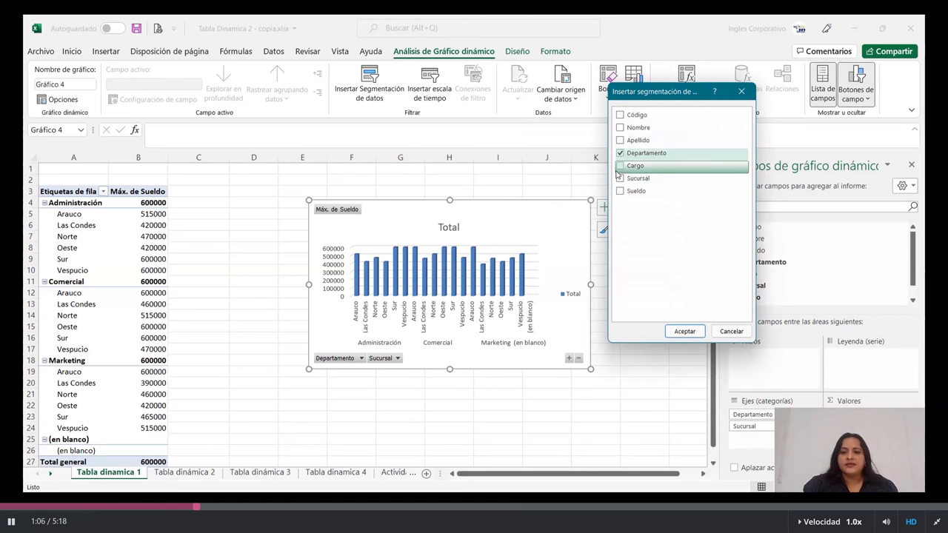
{"action": "left_click", "coordinate": [619, 179]}
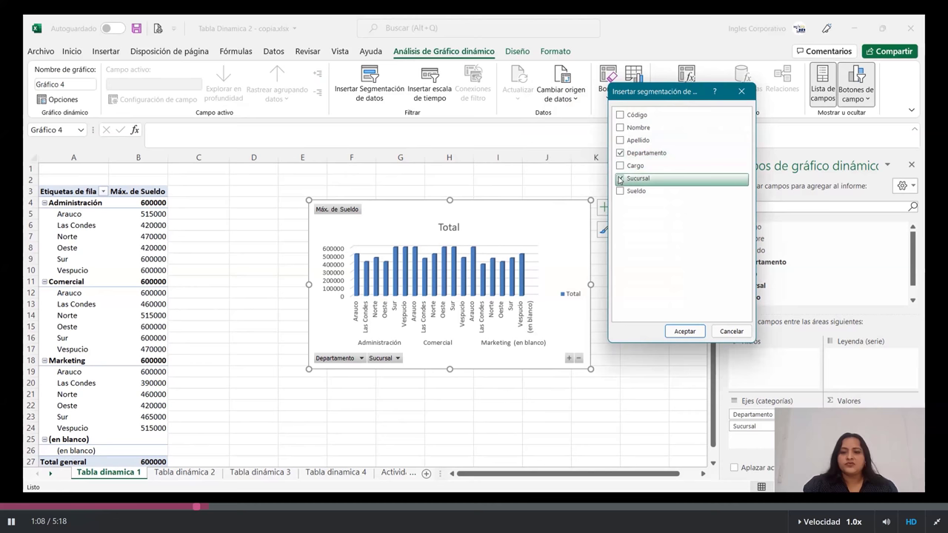
{"action": "left_click", "coordinate": [683, 331]}
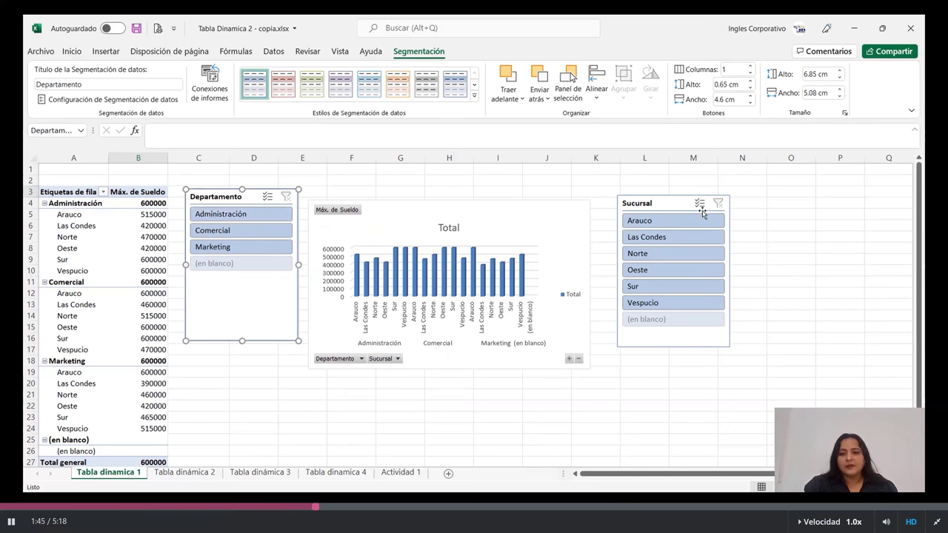
Step: Remove the Sucursal and Departamento slicers from the sheet
{"action": "left_click", "coordinate": [672, 204]}
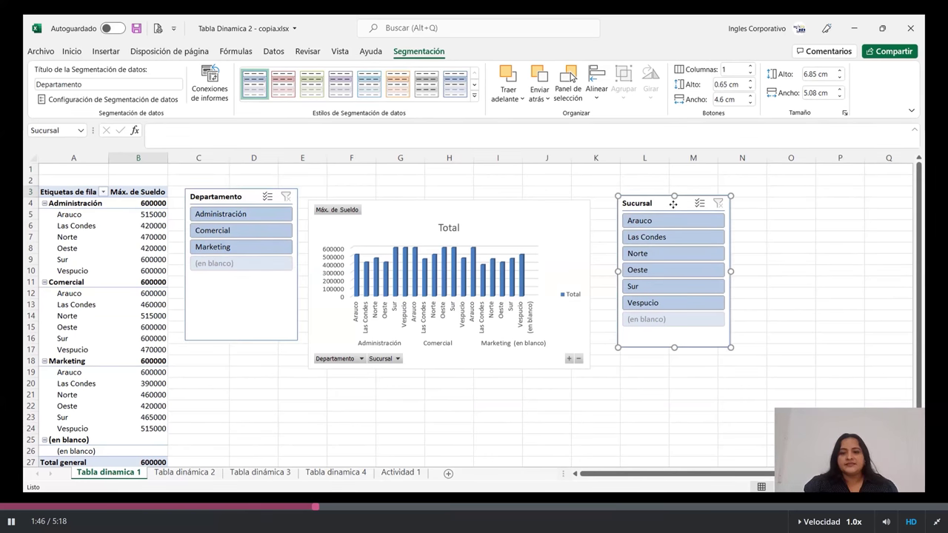
{"action": "right_click", "coordinate": [672, 204]}
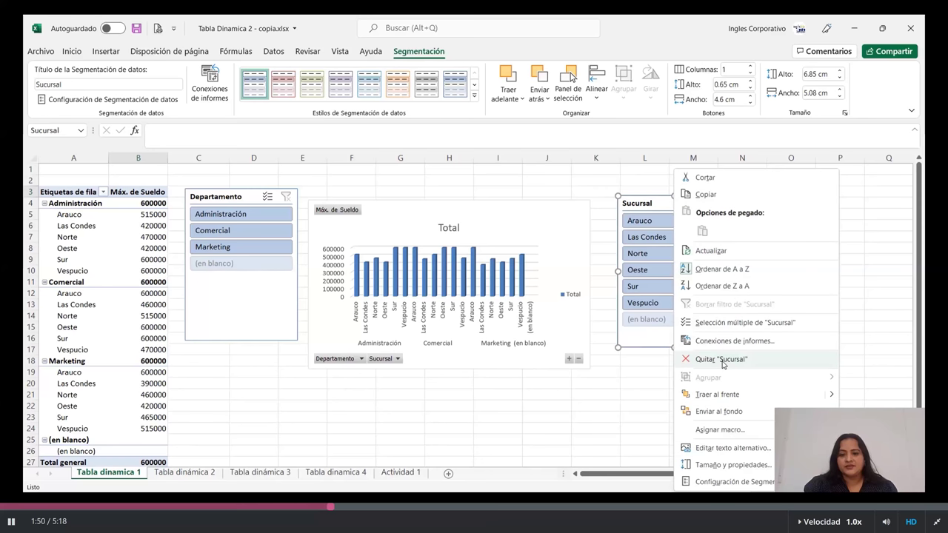
{"action": "left_click", "coordinate": [722, 360]}
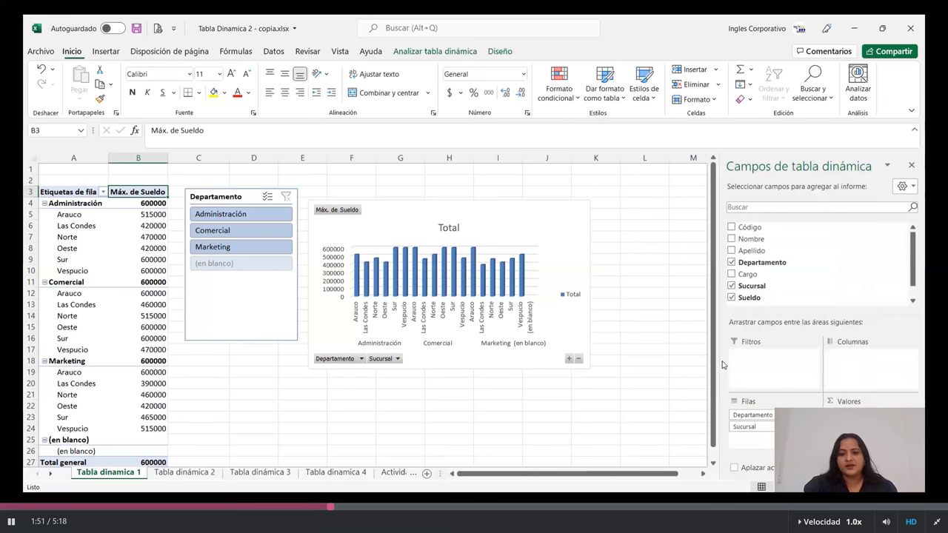
{"action": "right_click", "coordinate": [234, 286]}
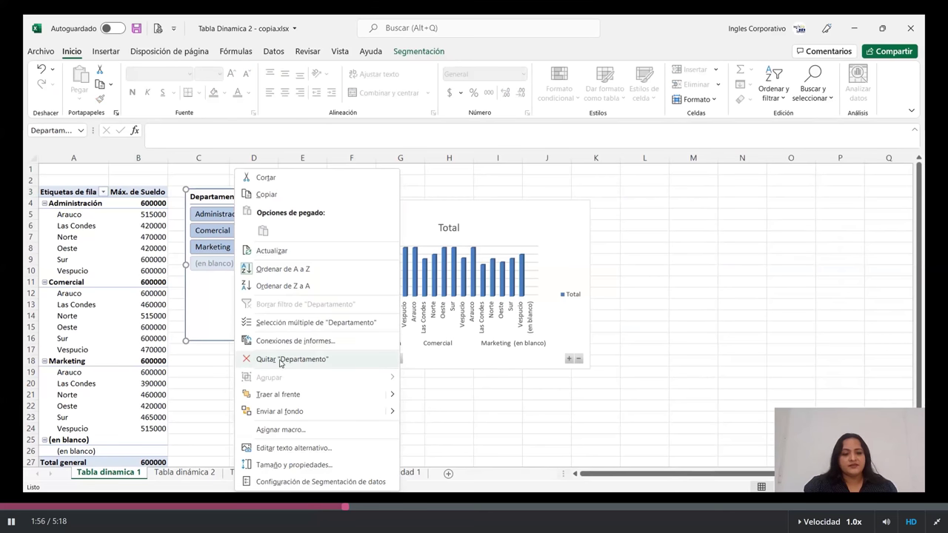
{"action": "left_click", "coordinate": [280, 359]}
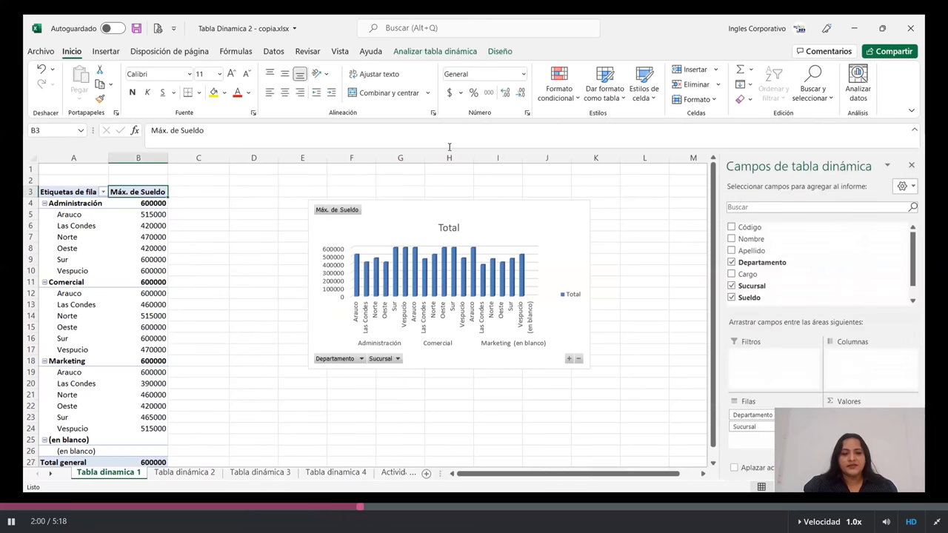
{"action": "left_click", "coordinate": [493, 235]}
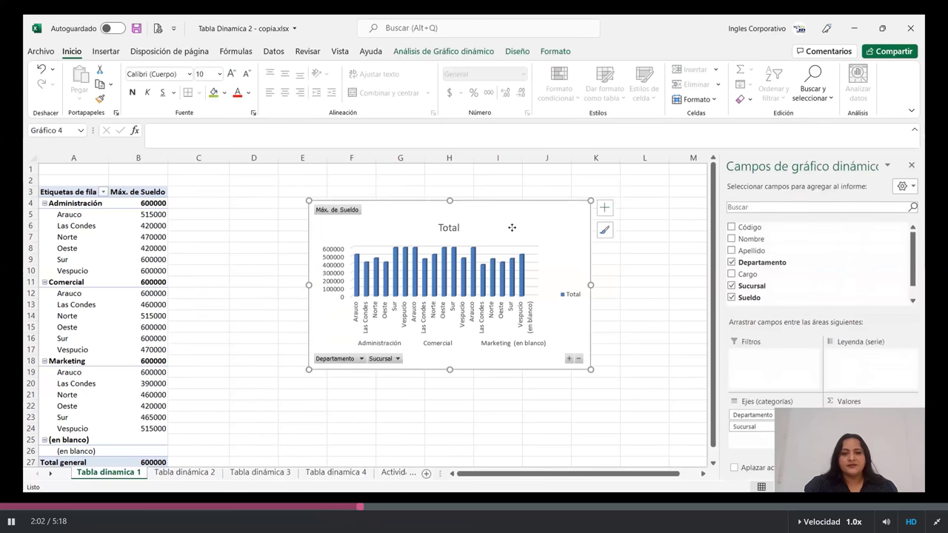
{"action": "left_click", "coordinate": [442, 53]}
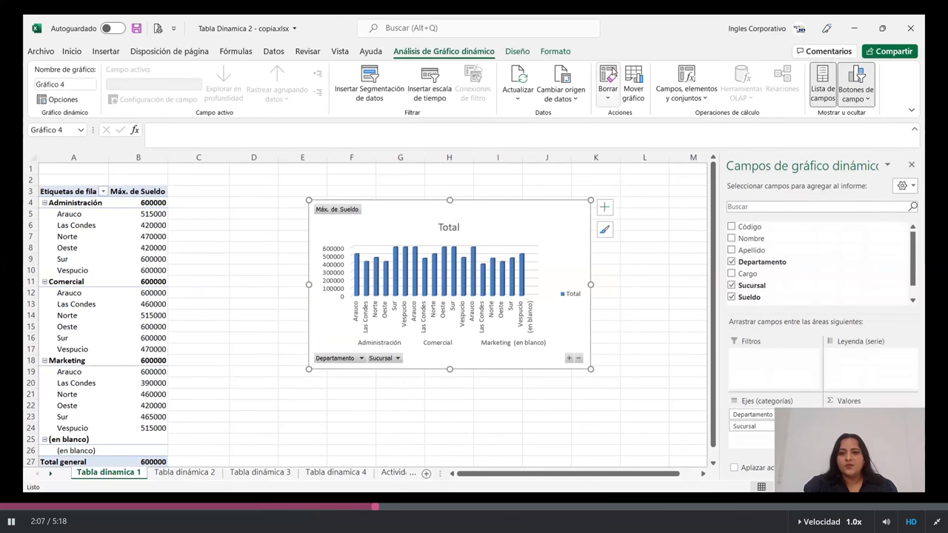
{"action": "left_click", "coordinate": [633, 83]}
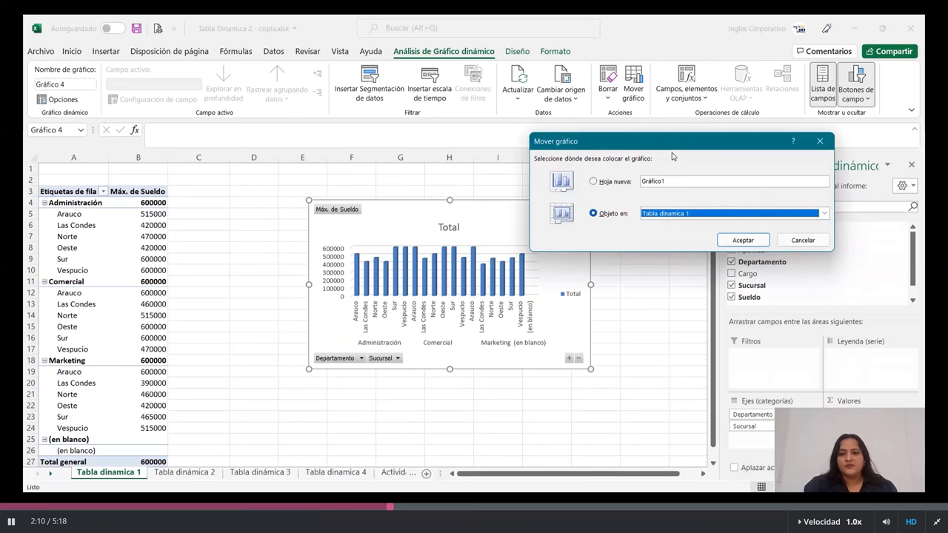
{"action": "left_click_drag", "start_coordinate": [672, 144], "coordinate": [561, 120]}
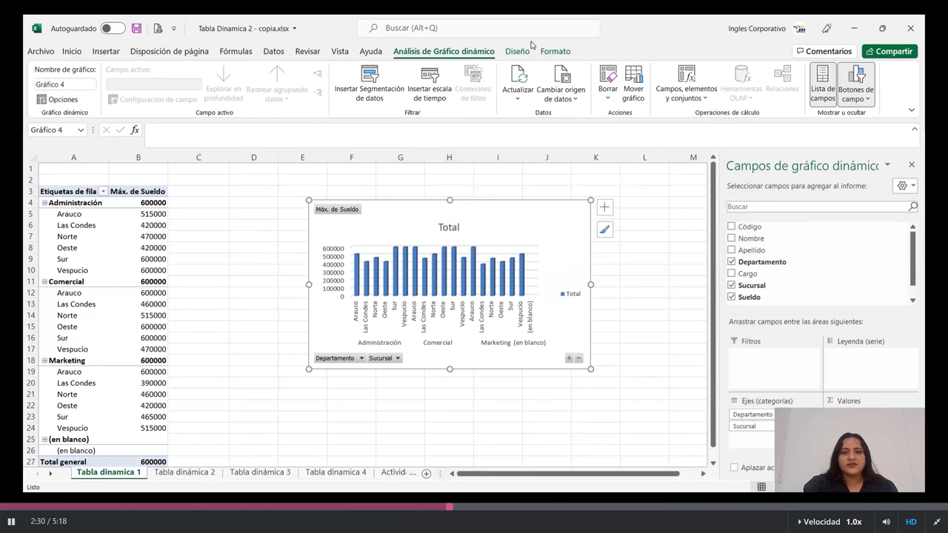
Step: Try the light chart style with the serif title on the pivot chart, followed by the dark style with black gridlines
{"action": "left_click", "coordinate": [518, 51]}
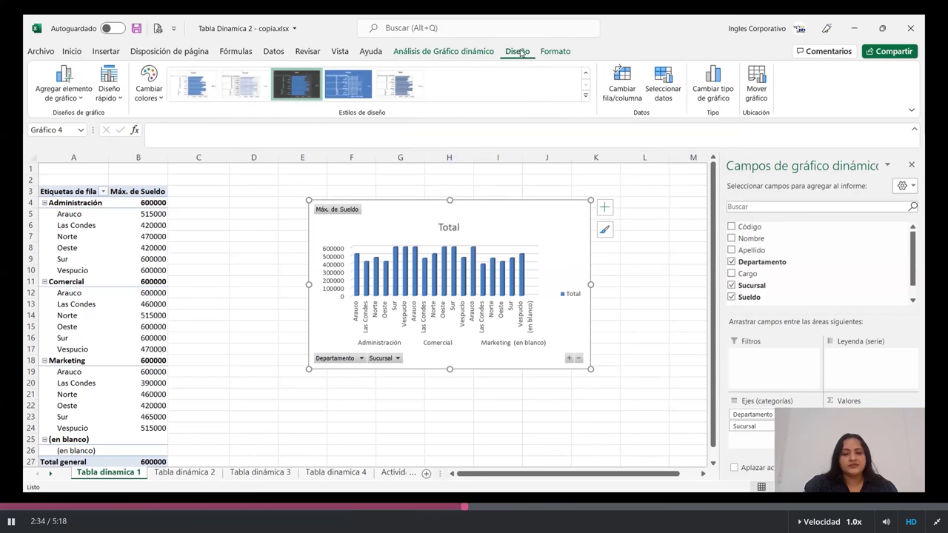
{"action": "left_click", "coordinate": [583, 97]}
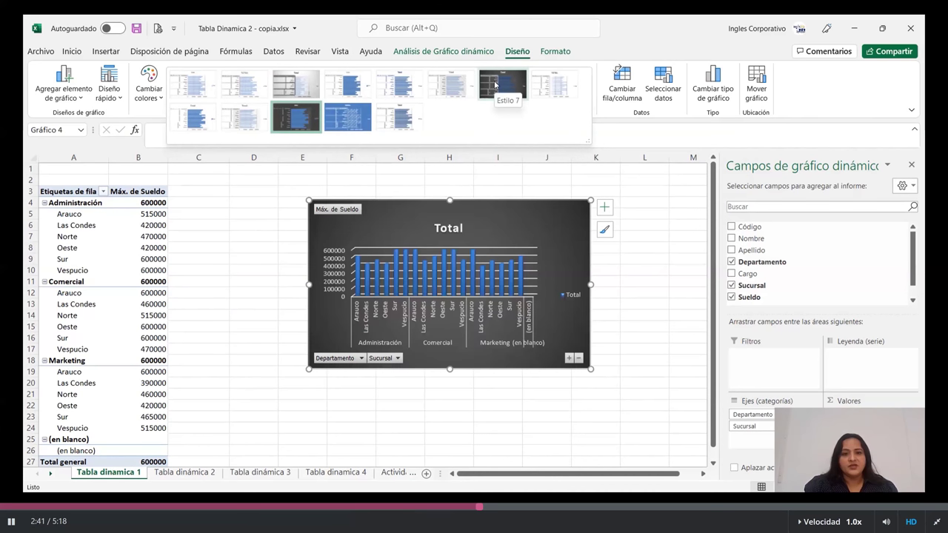
{"action": "left_click", "coordinate": [242, 121]}
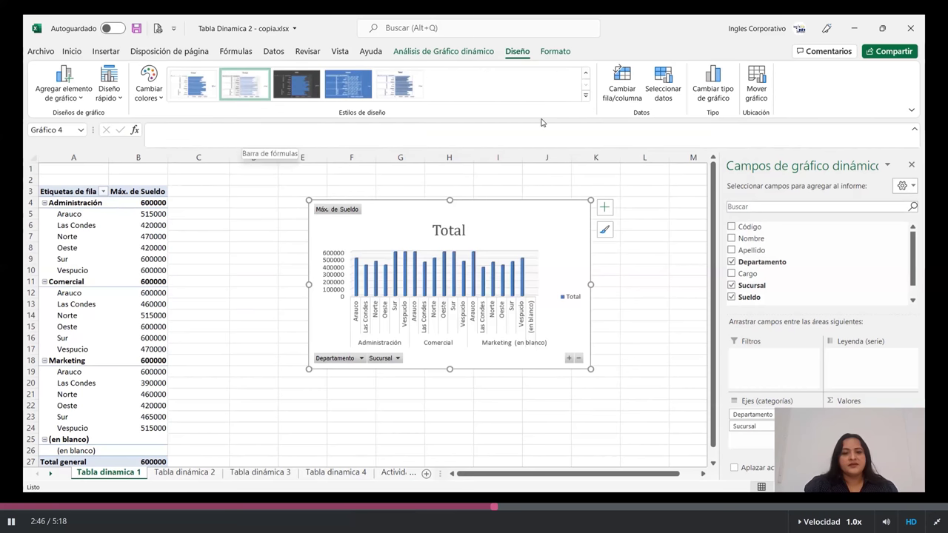
{"action": "left_click", "coordinate": [585, 98]}
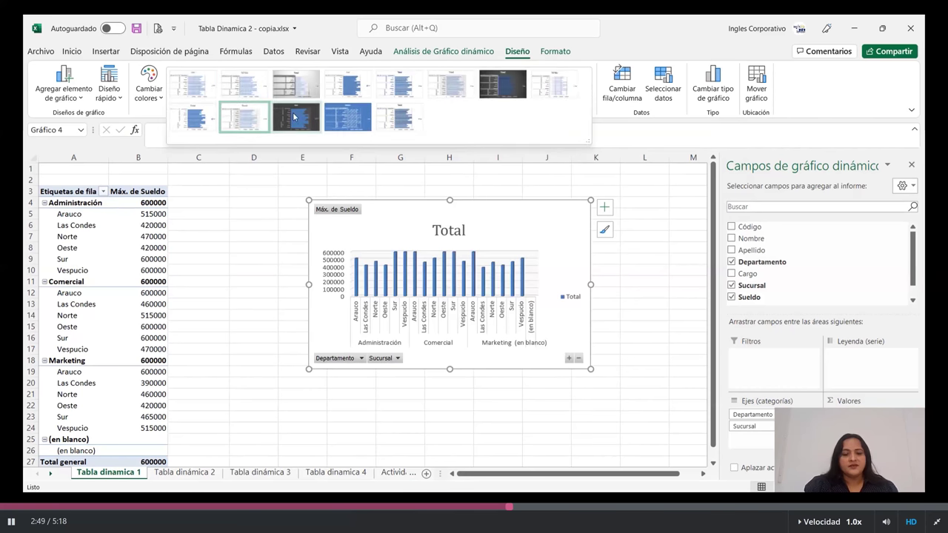
{"action": "left_click", "coordinate": [294, 117]}
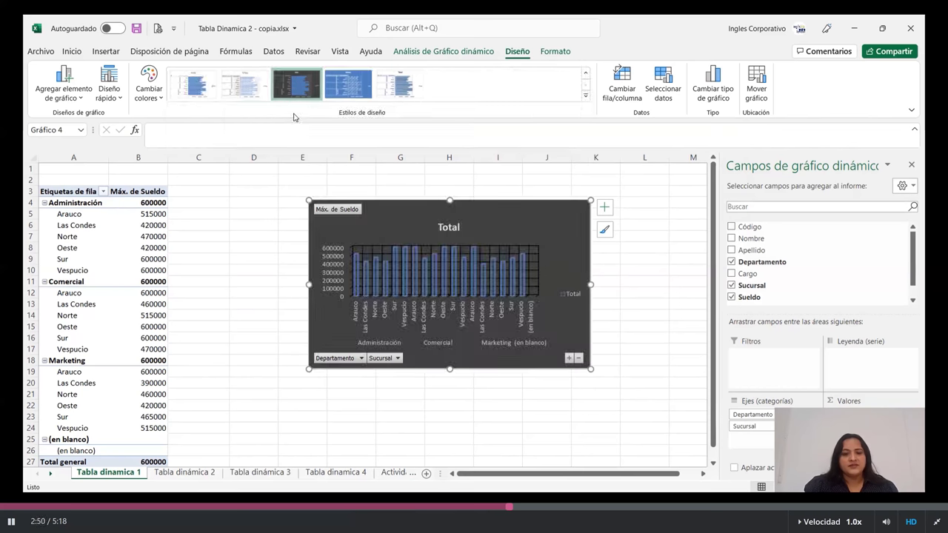
Step: Apply the dark gradient chart style Estilo 7 to the pivot chart
{"action": "left_click", "coordinate": [586, 98]}
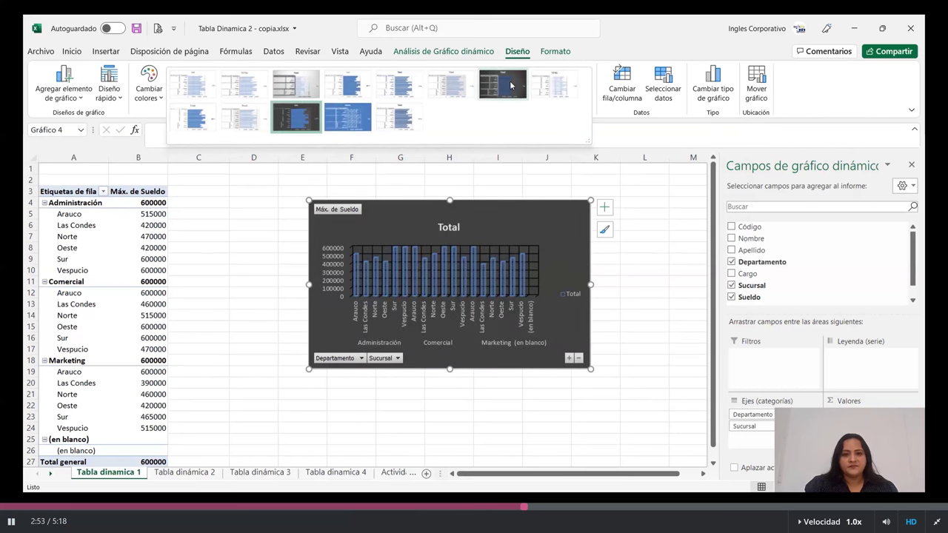
{"action": "left_click", "coordinate": [510, 85]}
{"action": "left_click", "coordinate": [638, 312]}
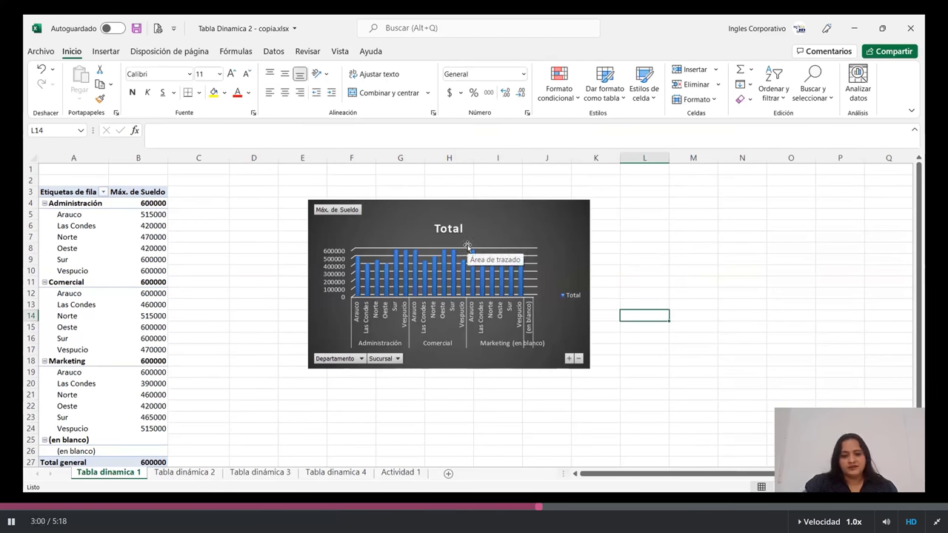
Step: Apply the quick layout with a vertical axis title and no legend to the pivot chart, and review its chart elements
{"action": "left_click", "coordinate": [522, 223]}
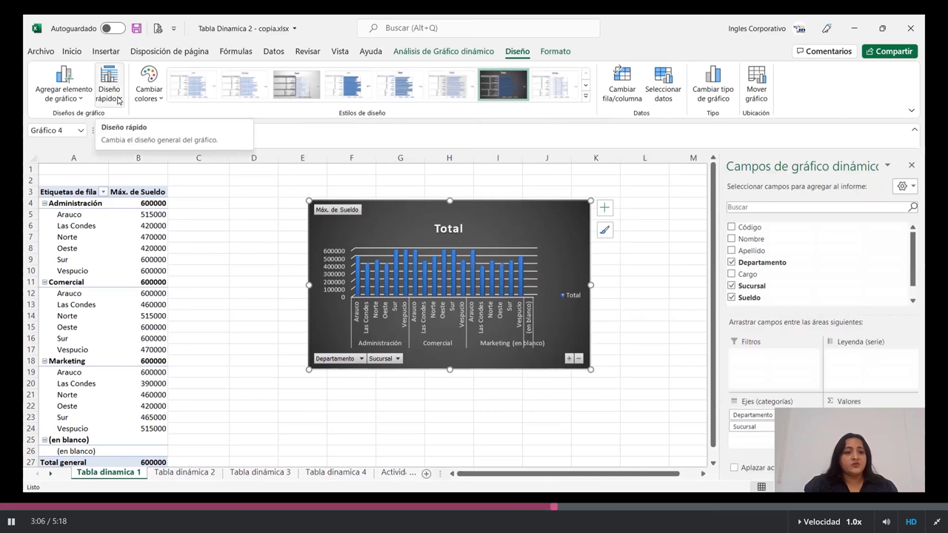
{"action": "left_click", "coordinate": [118, 100]}
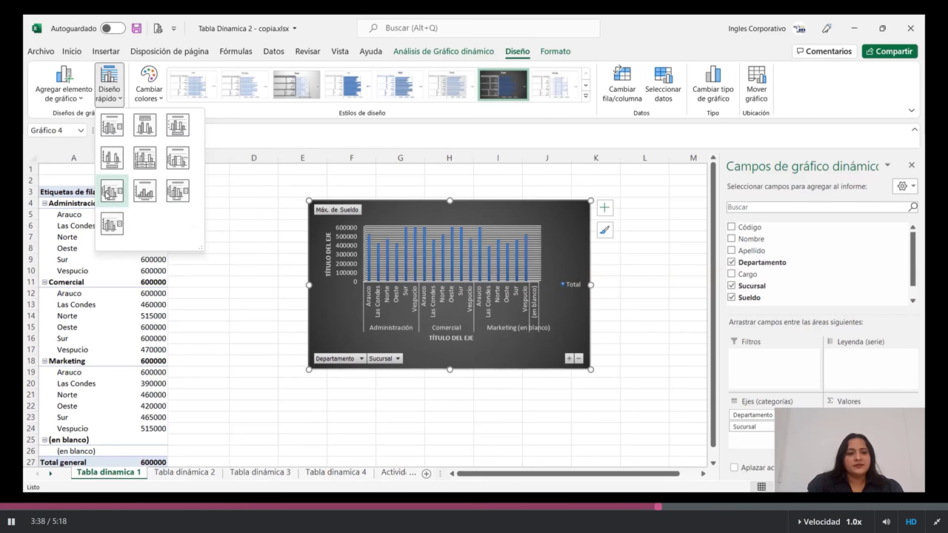
{"action": "left_click", "coordinate": [184, 162]}
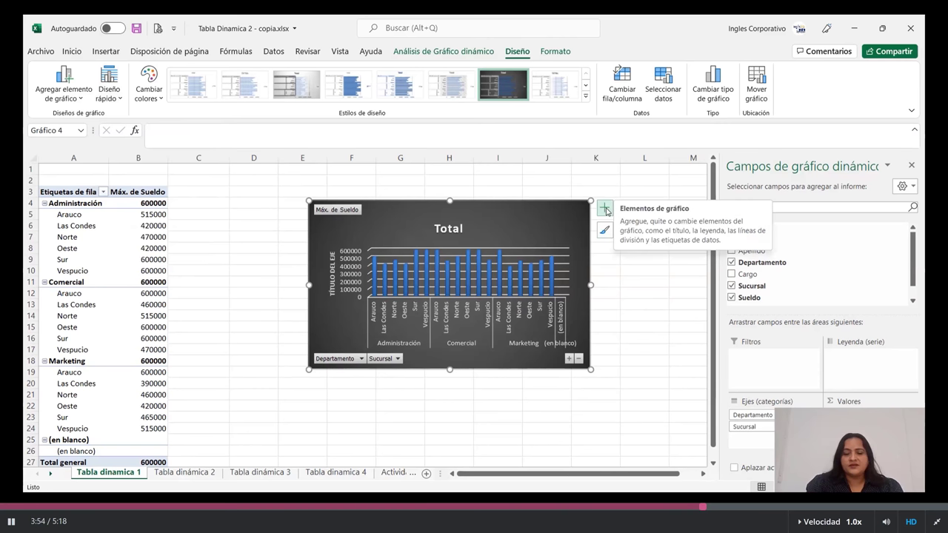
{"action": "left_click", "coordinate": [605, 209]}
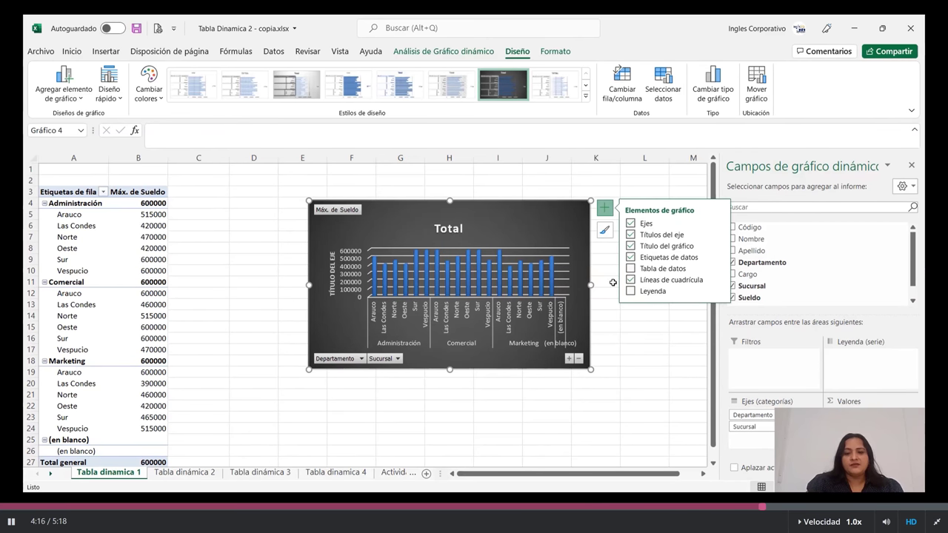
{"action": "left_click", "coordinate": [632, 343]}
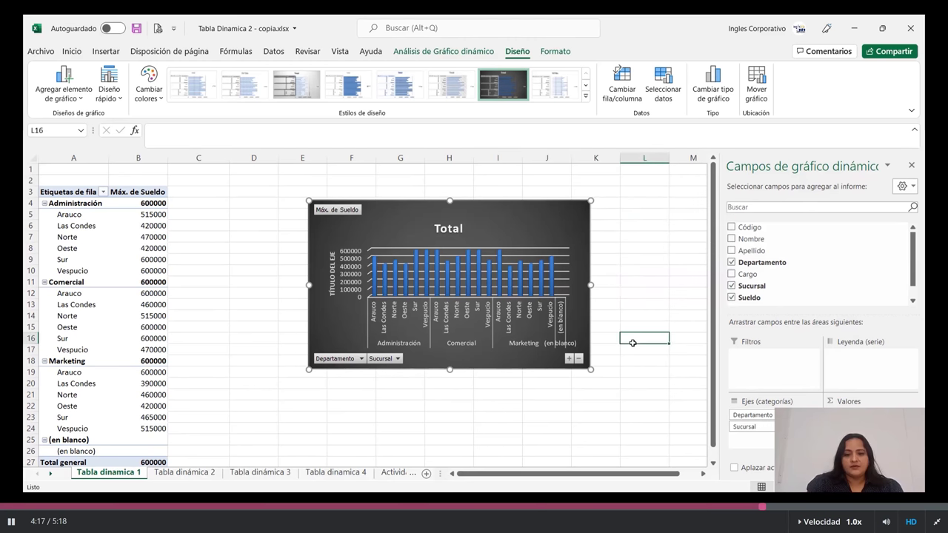
Step: Apply a solid orange theme shape style to the pivot chart's chart area
{"action": "left_click_drag", "start_coordinate": [523, 217], "coordinate": [520, 218]}
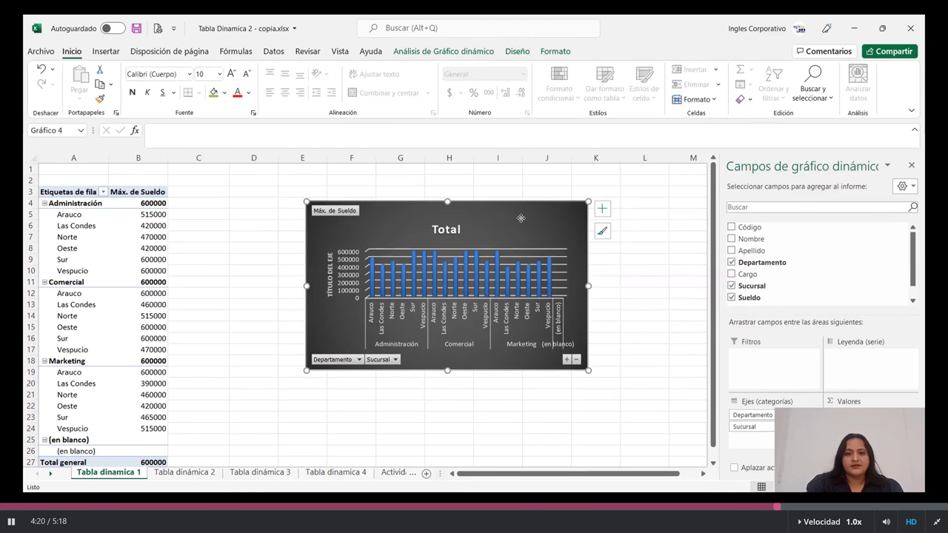
{"action": "left_click", "coordinate": [555, 51]}
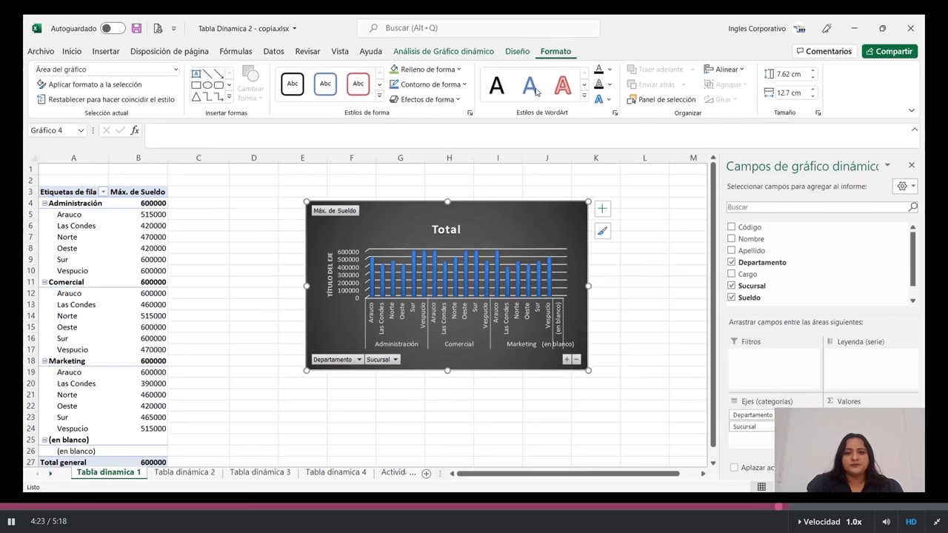
{"action": "left_click", "coordinate": [380, 99]}
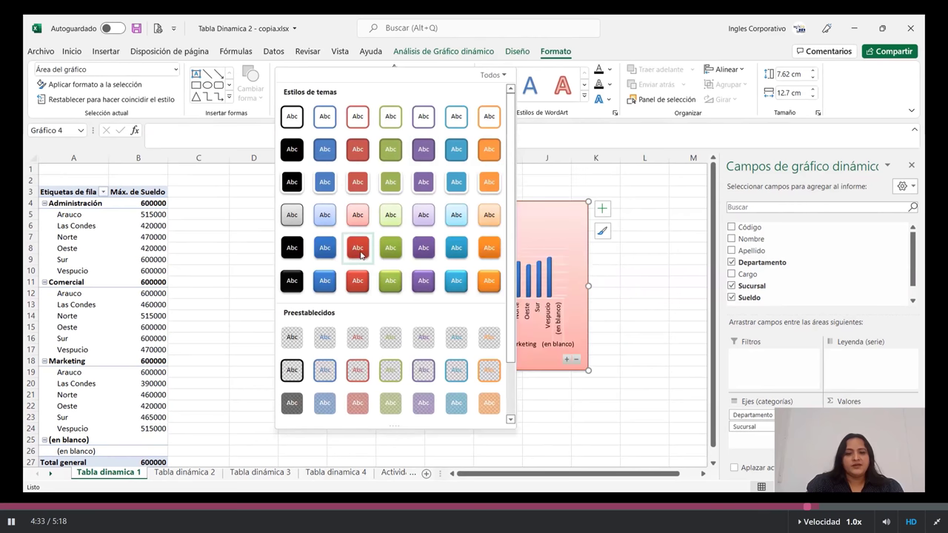
{"action": "left_click", "coordinate": [658, 278]}
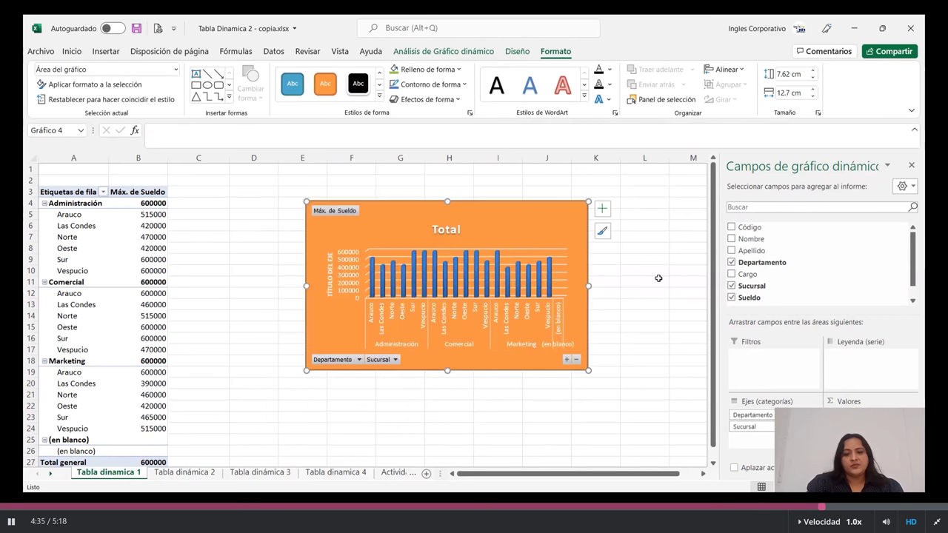
Step: Review the shape style gallery and the shape fill options for the orange pivot chart
{"action": "left_click", "coordinate": [658, 278]}
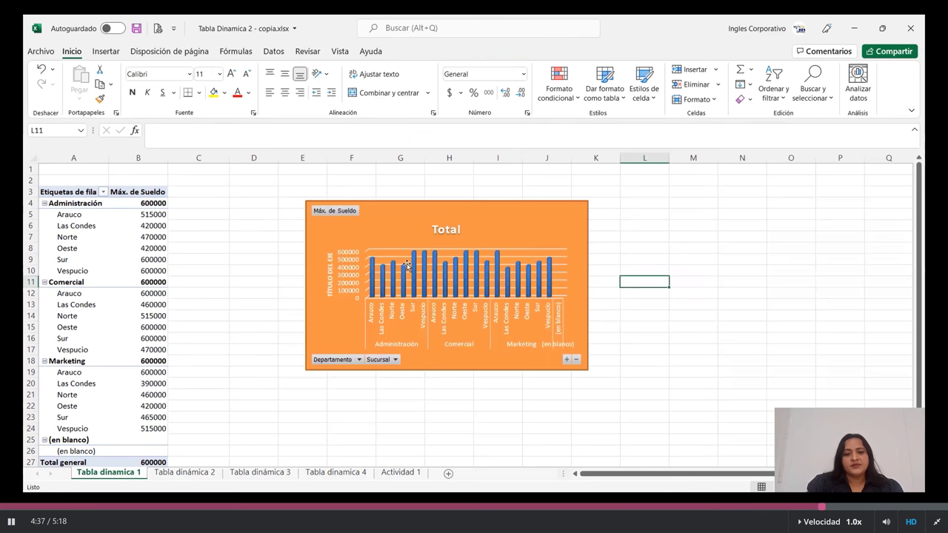
{"action": "left_click", "coordinate": [513, 221]}
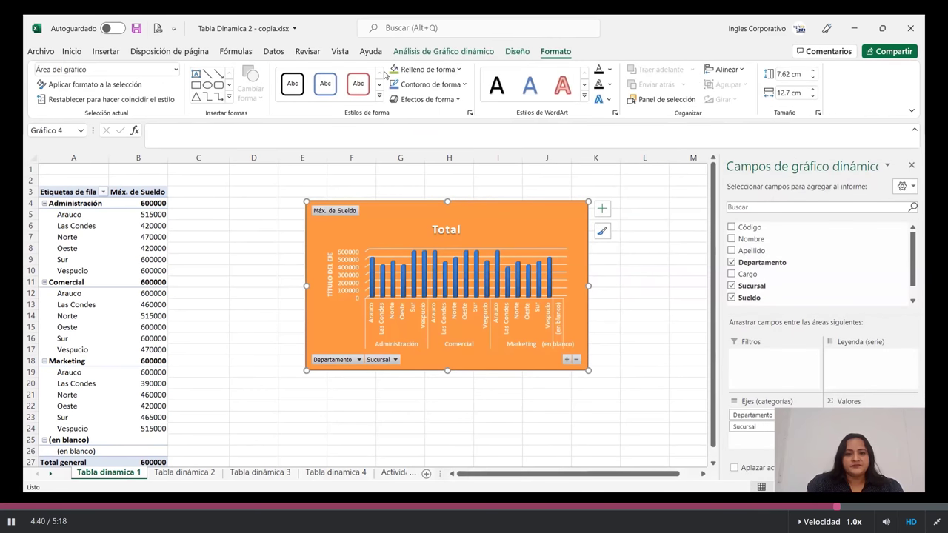
{"action": "left_click", "coordinate": [379, 95]}
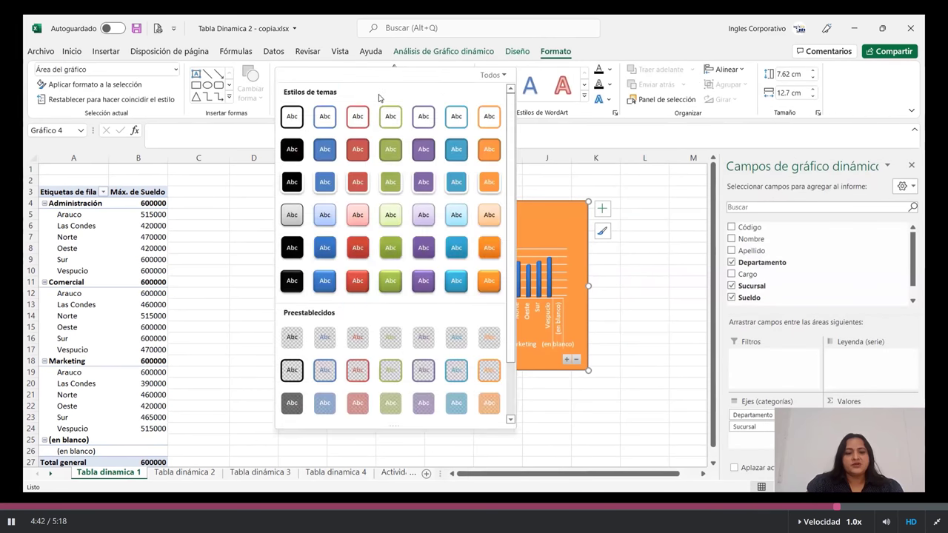
{"action": "key", "text": "Escape"}
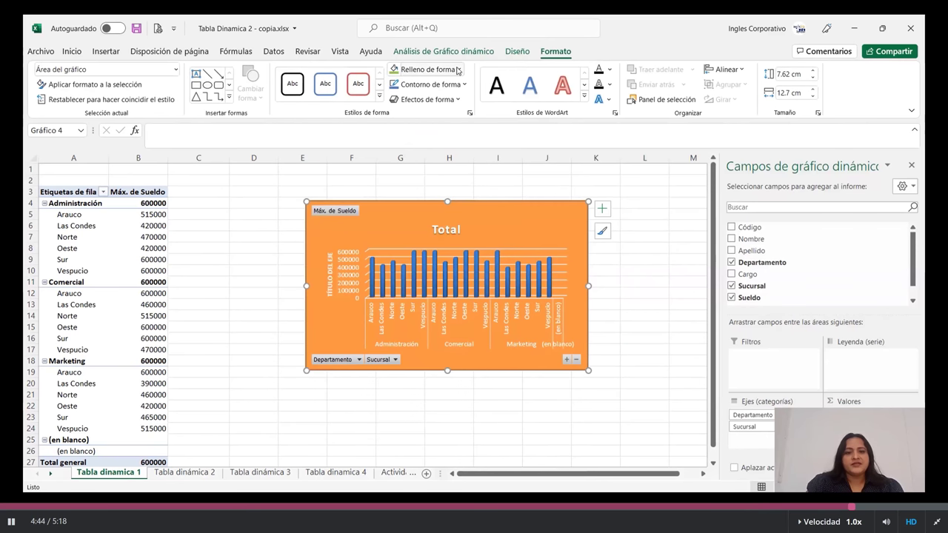
{"action": "left_click", "coordinate": [458, 69]}
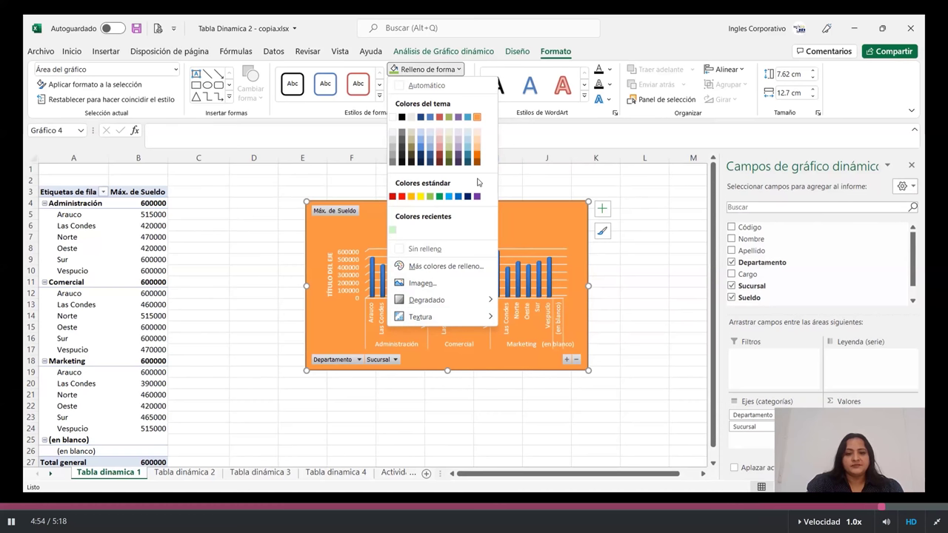
{"action": "left_click", "coordinate": [507, 183]}
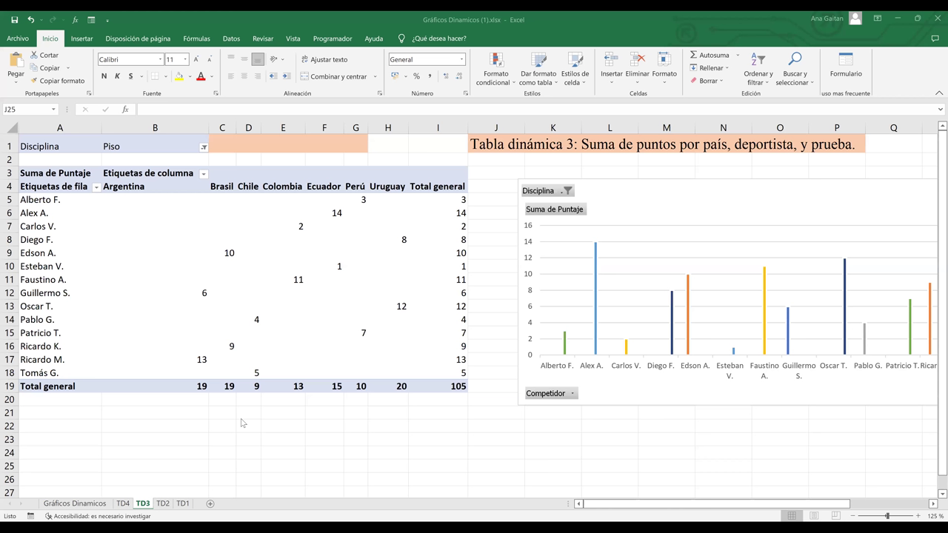
Step: Examine the task list on the Gráficos Dinamicos sheet, and the average-score pivot table and chart on sheet TD4
{"action": "left_click", "coordinate": [75, 504]}
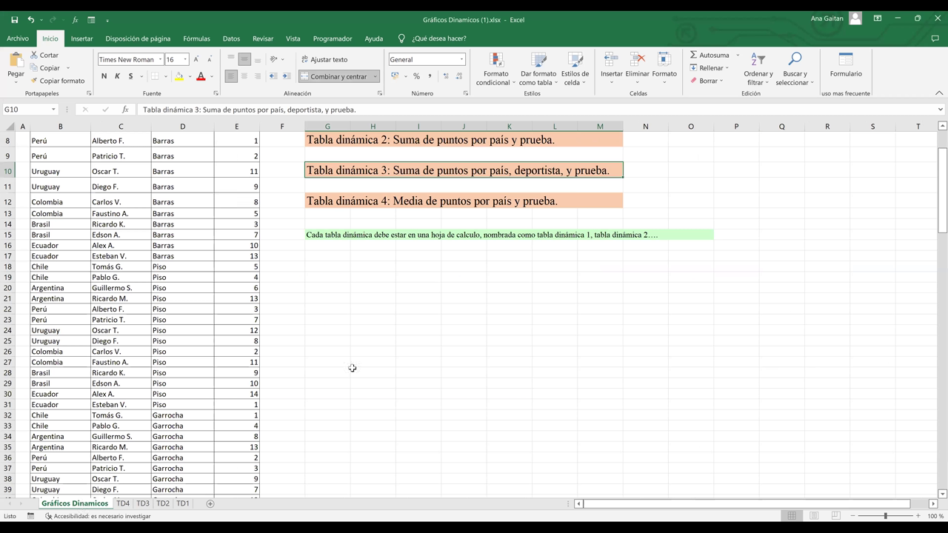
{"action": "left_click", "coordinate": [413, 310]}
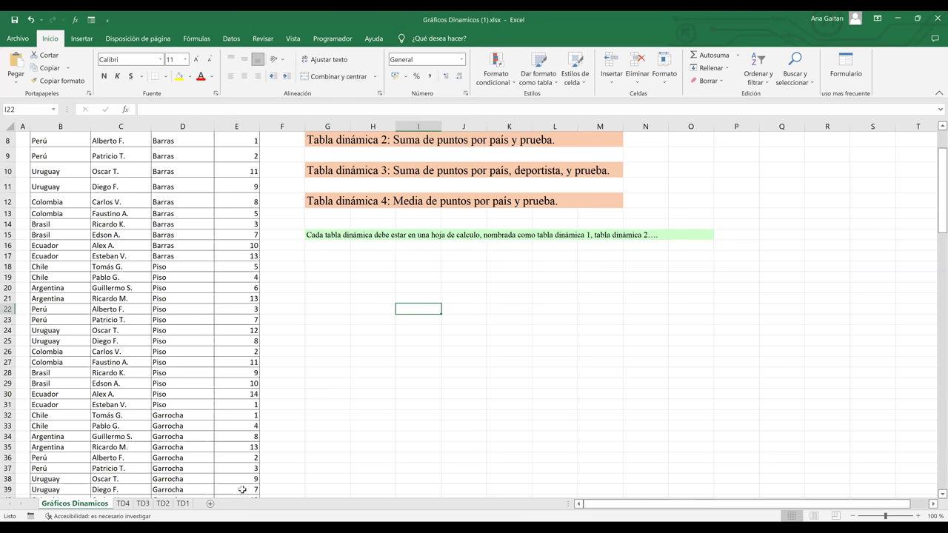
{"action": "scroll", "coordinate": [142, 493], "scroll_direction": "up", "scroll_amount": 3, "text": "ctrl"}
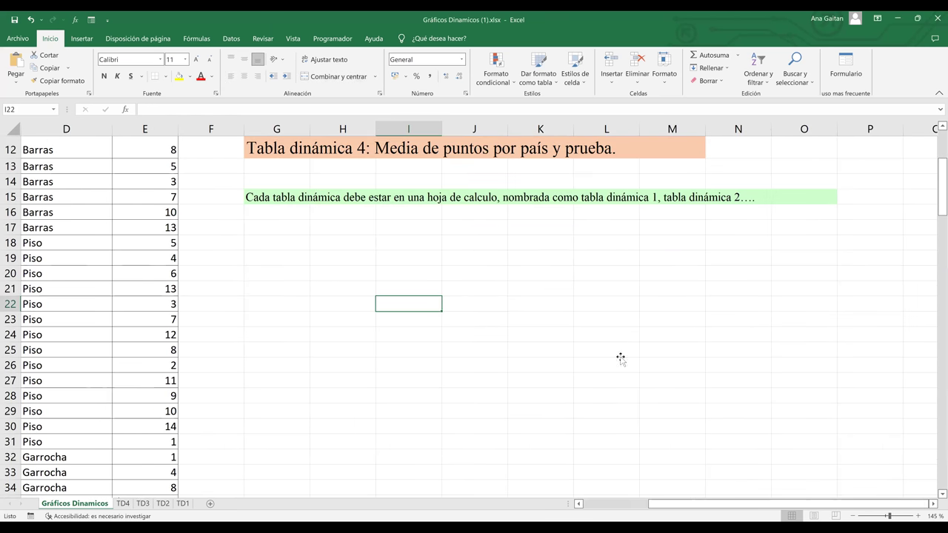
{"action": "key", "text": "ctrl+Page_Down"}
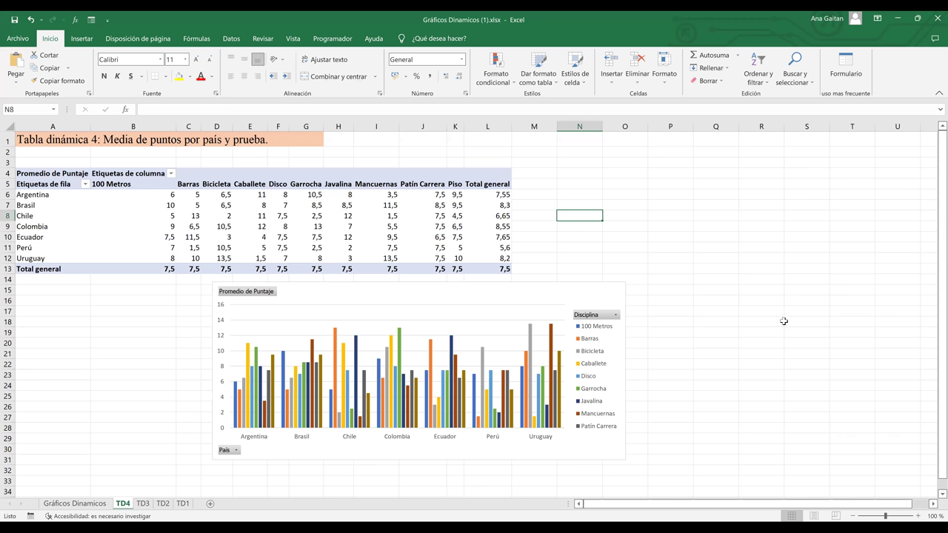
{"action": "scroll", "coordinate": [783, 321], "scroll_direction": "up", "scroll_amount": 3}
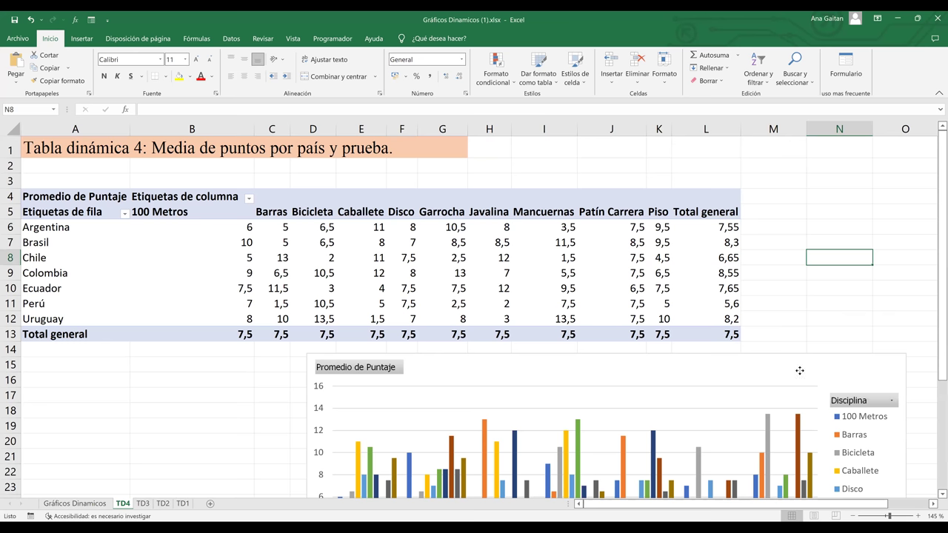
{"action": "left_click", "coordinate": [839, 349]}
{"action": "left_click", "coordinate": [903, 319]}
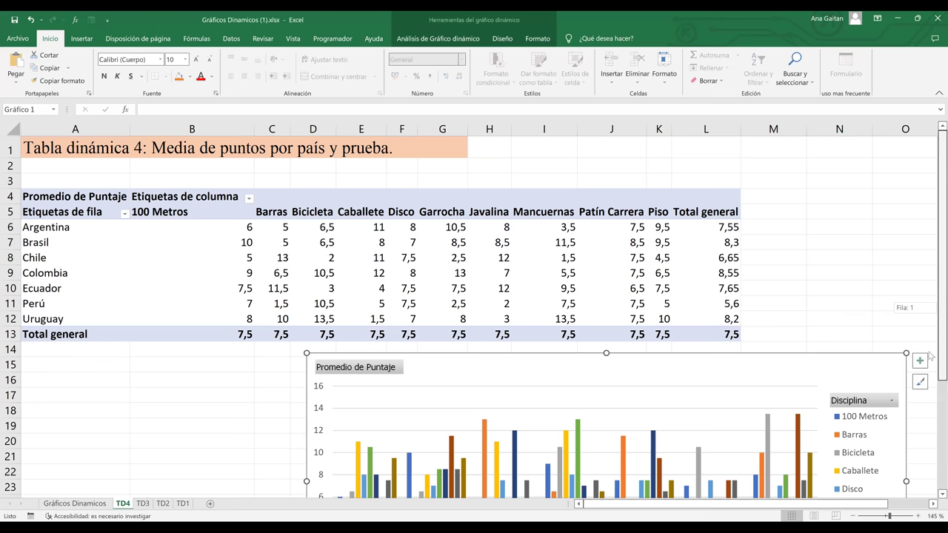
{"action": "scroll", "coordinate": [927, 396], "scroll_direction": "down", "scroll_amount": 3}
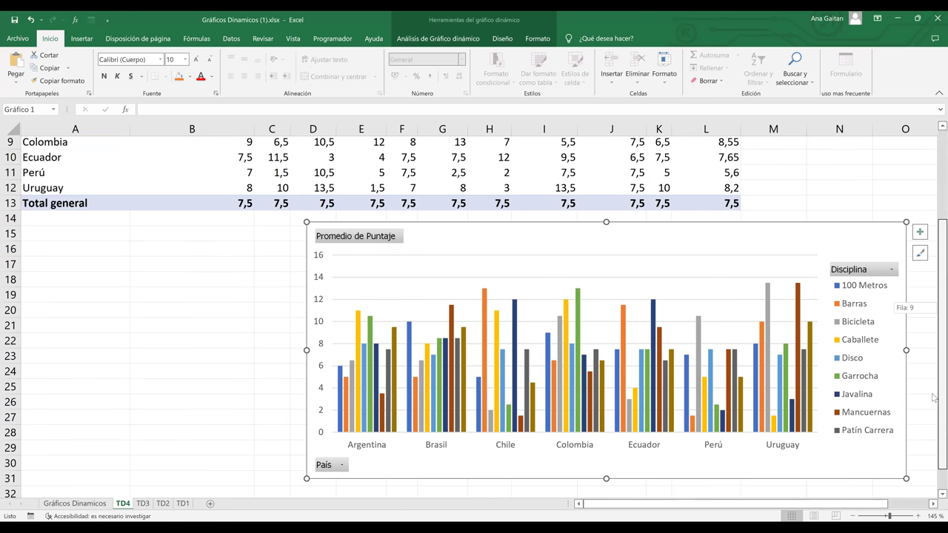
{"action": "left_click_drag", "start_coordinate": [934, 420], "coordinate": [933, 329]}
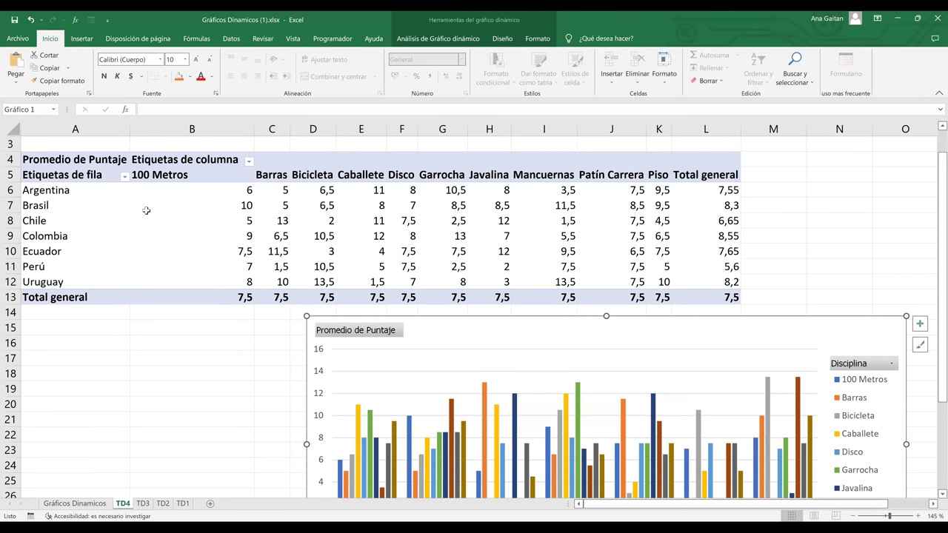
Step: Review the source data on the Gráficos Dinamicos sheet, including the Competidor, Disciplina and Puntaje columns
{"action": "left_click", "coordinate": [94, 506]}
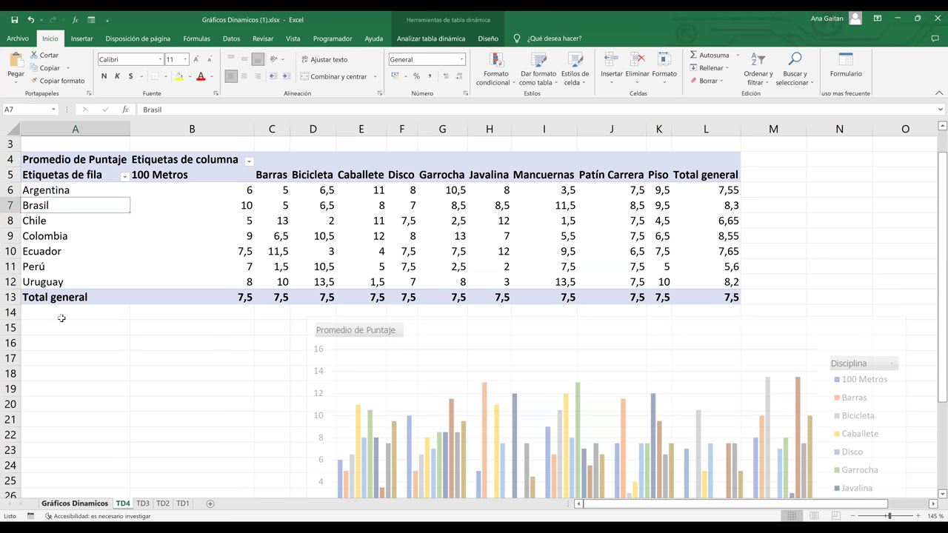
{"action": "key", "text": "ctrl+Page_Up"}
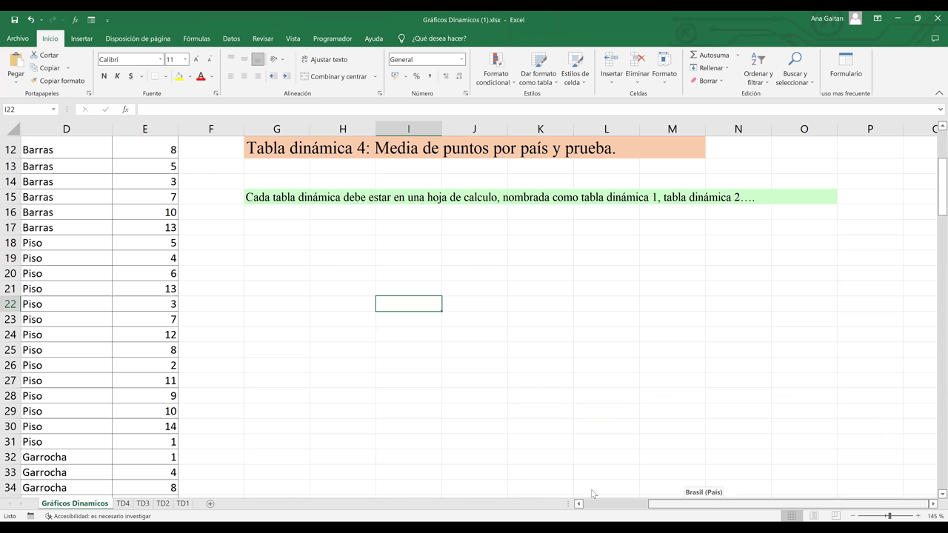
{"action": "scroll", "coordinate": [934, 112], "scroll_direction": "left", "scroll_amount": 3}
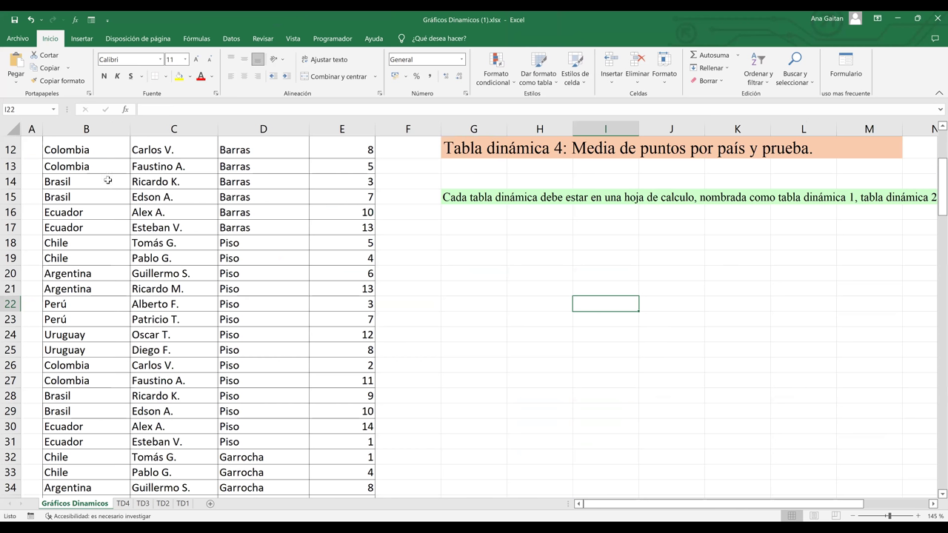
{"action": "scroll", "coordinate": [176, 170], "scroll_direction": "up", "scroll_amount": 4}
{"action": "left_click", "coordinate": [176, 173]}
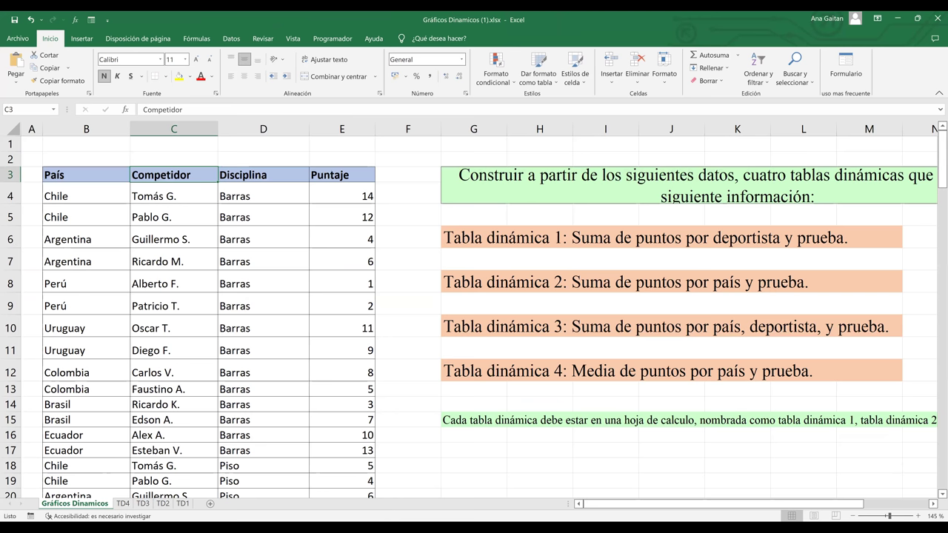
{"action": "key", "text": "Right"}
{"action": "key", "text": "Right"}
Step: Rename the pivot table on sheet TD1 as TD1 and check its name
{"action": "left_click", "coordinate": [183, 504]}
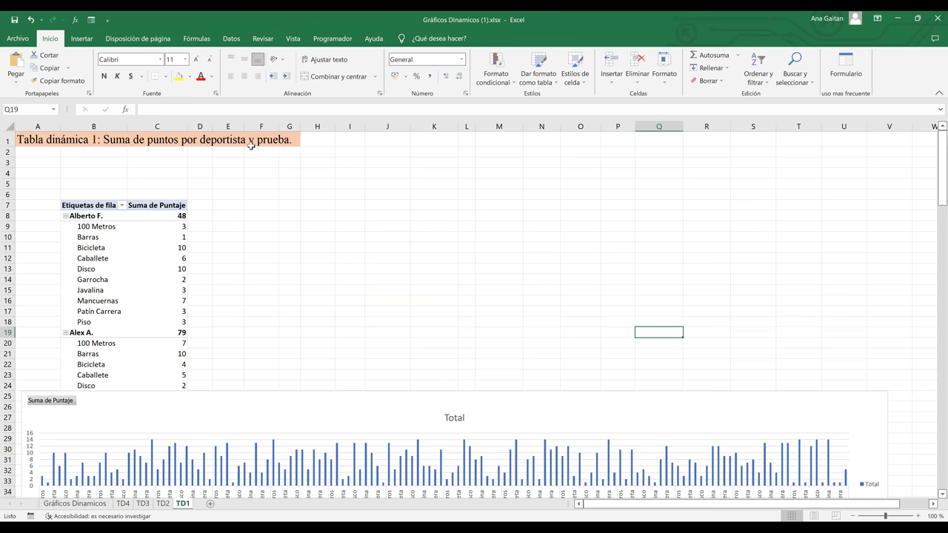
{"action": "left_click", "coordinate": [136, 265]}
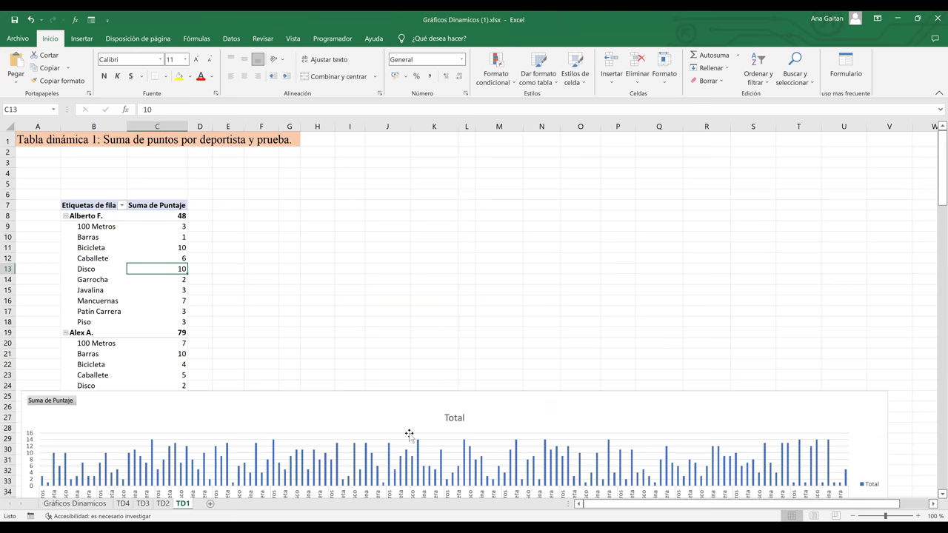
{"action": "left_click", "coordinate": [95, 258]}
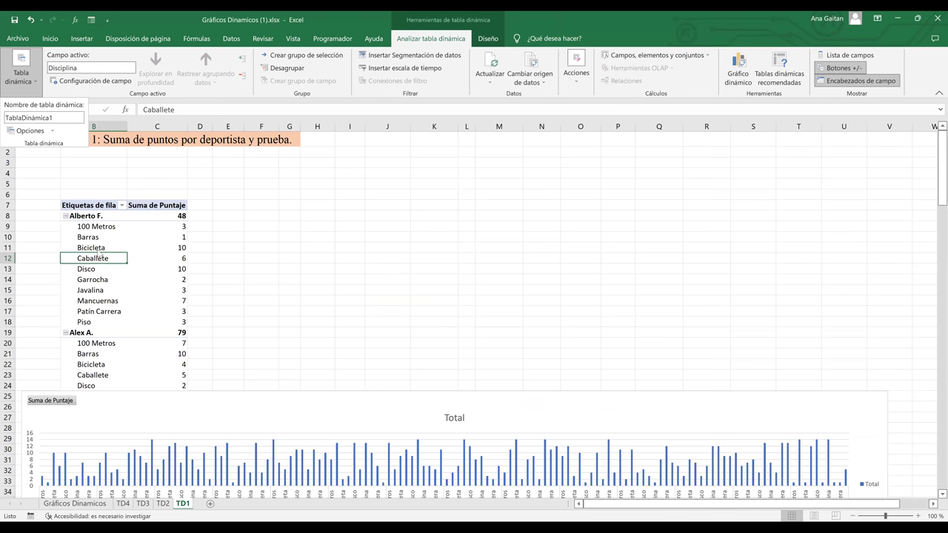
{"action": "left_click", "coordinate": [61, 121]}
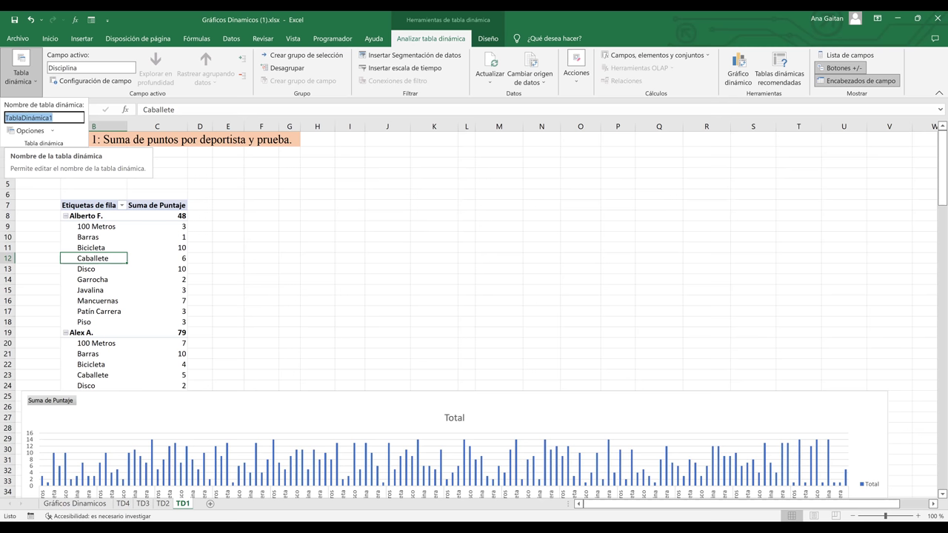
{"action": "key", "text": "BackSpace"}
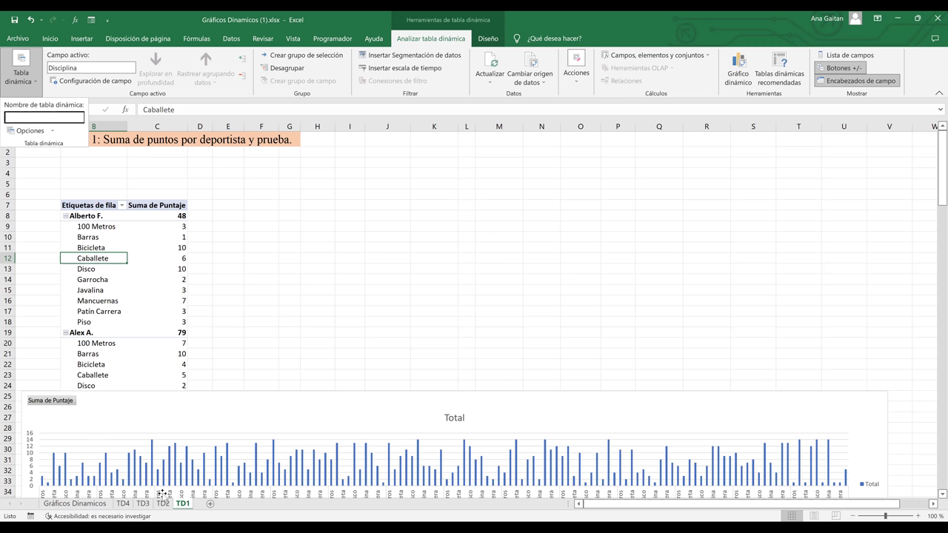
{"action": "type", "text": "TD1"}
{"action": "key", "text": "Return"}
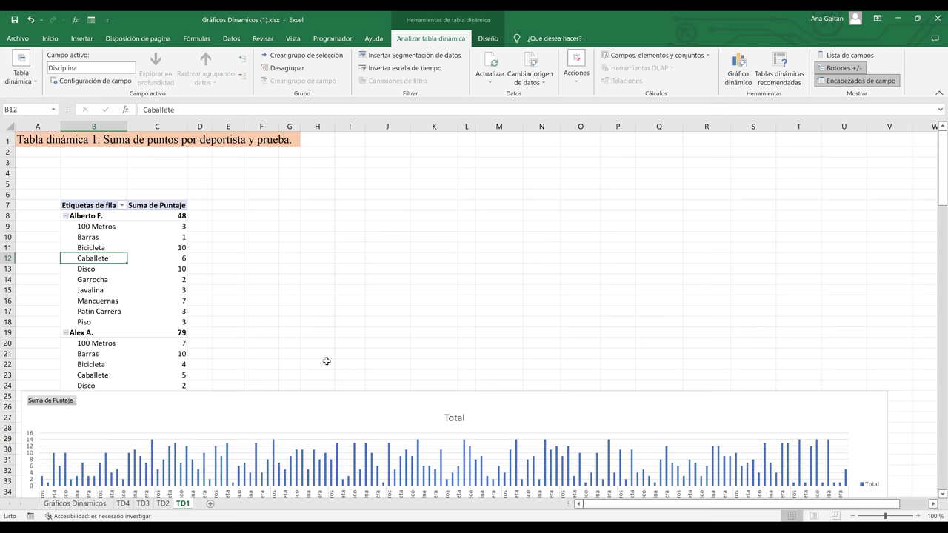
{"action": "left_click", "coordinate": [159, 249]}
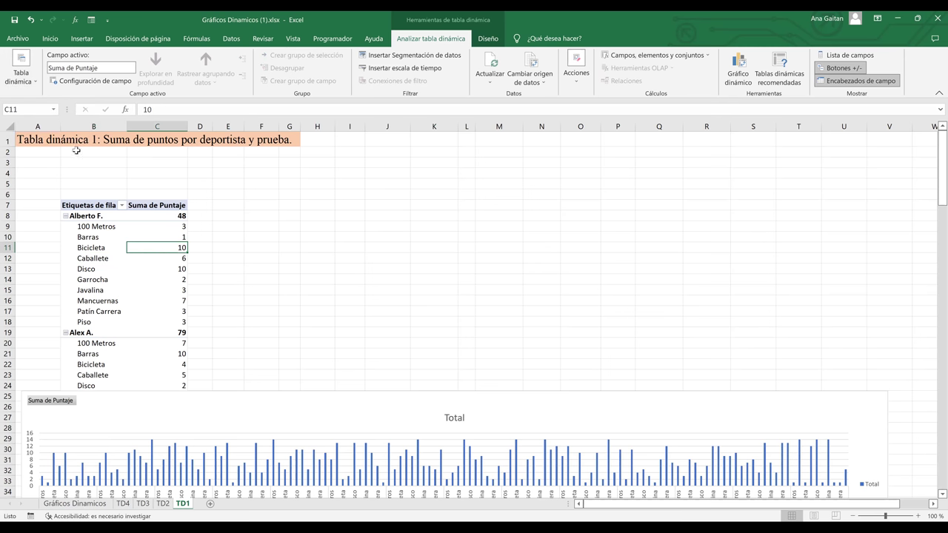
{"action": "left_click", "coordinate": [32, 82]}
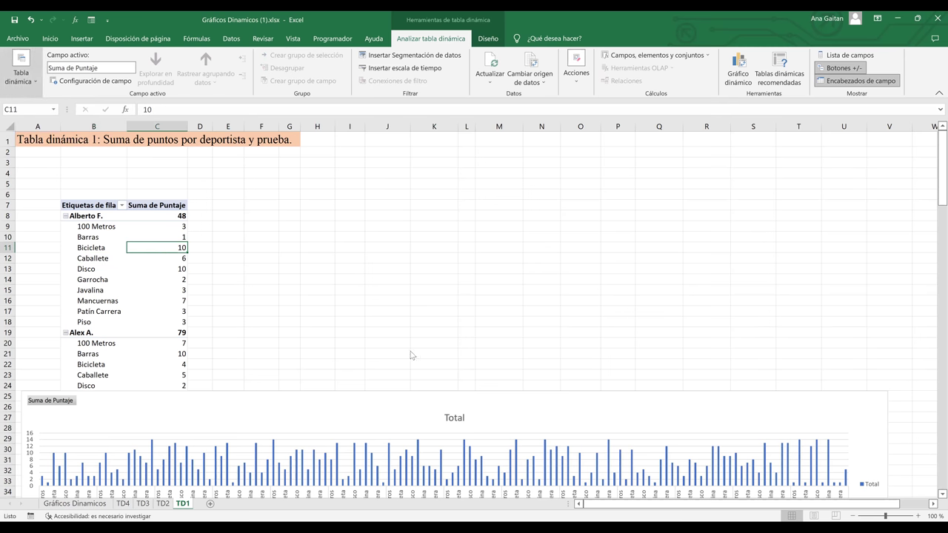
Step: Rename the pivot chart on sheet TD1 as GD1
{"action": "left_click", "coordinate": [389, 407]}
{"action": "left_click", "coordinate": [381, 410]}
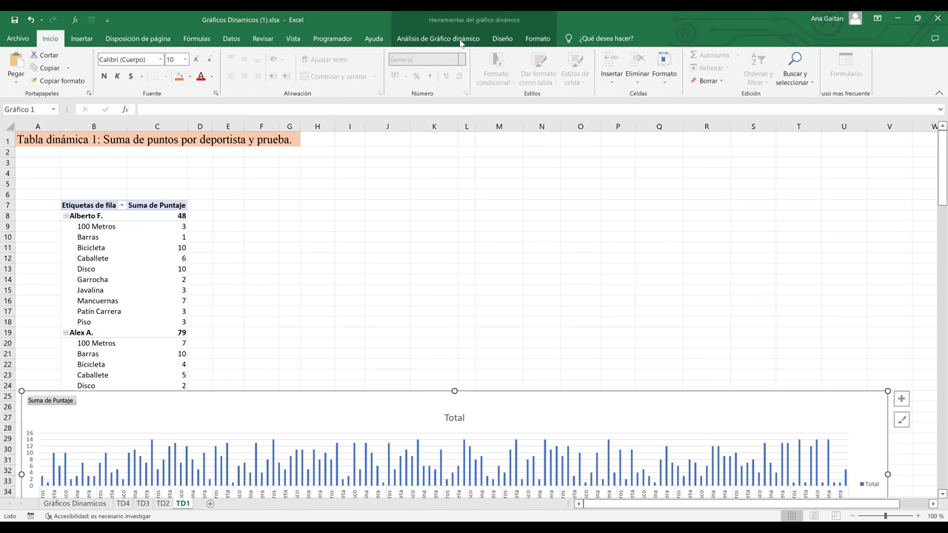
{"action": "left_click", "coordinate": [460, 42]}
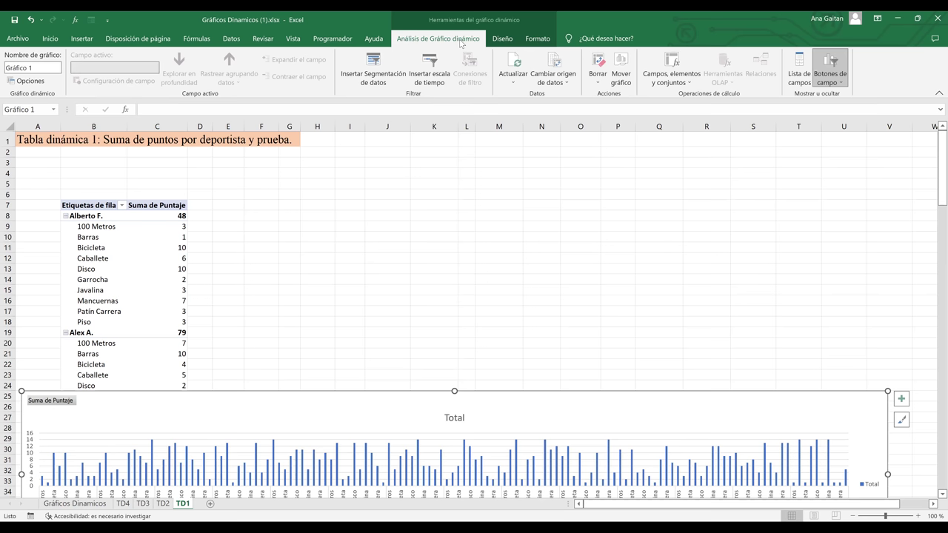
{"action": "left_click", "coordinate": [38, 68]}
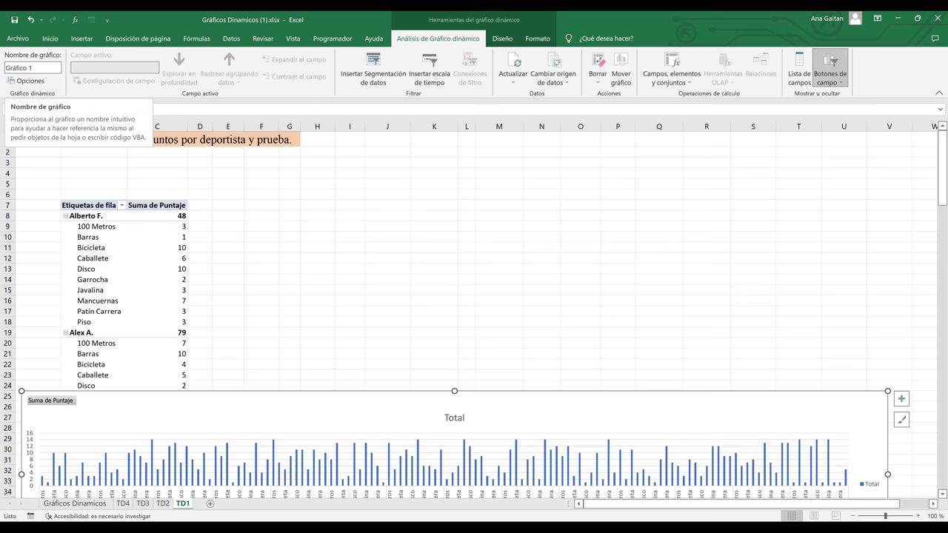
{"action": "key", "text": "BackSpace"}
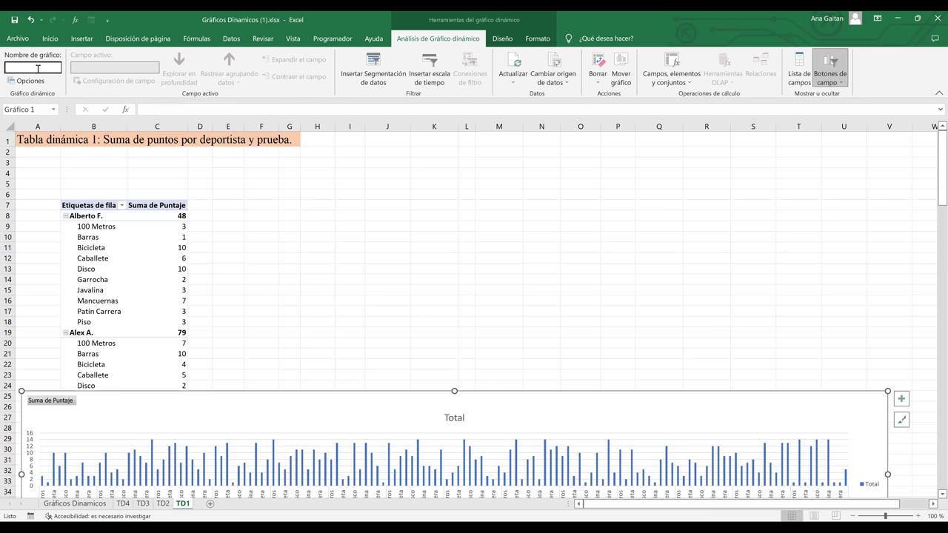
{"action": "type", "text": "GD"}
{"action": "type", "text": "1"}
{"action": "key", "text": "Return"}
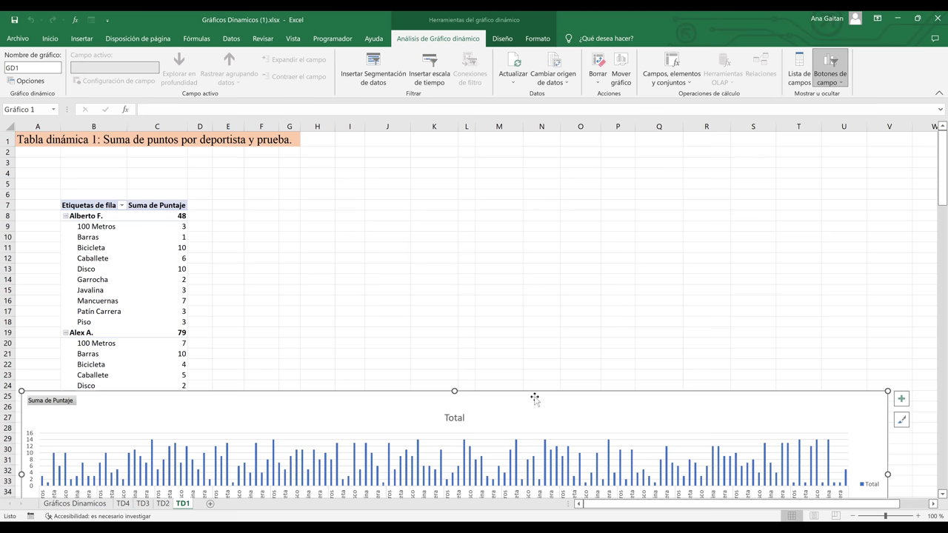
Step: Move the GD1 pivot chart beside the pivot table, with its upper-left corner in column D at row 7
{"action": "left_click", "coordinate": [664, 340]}
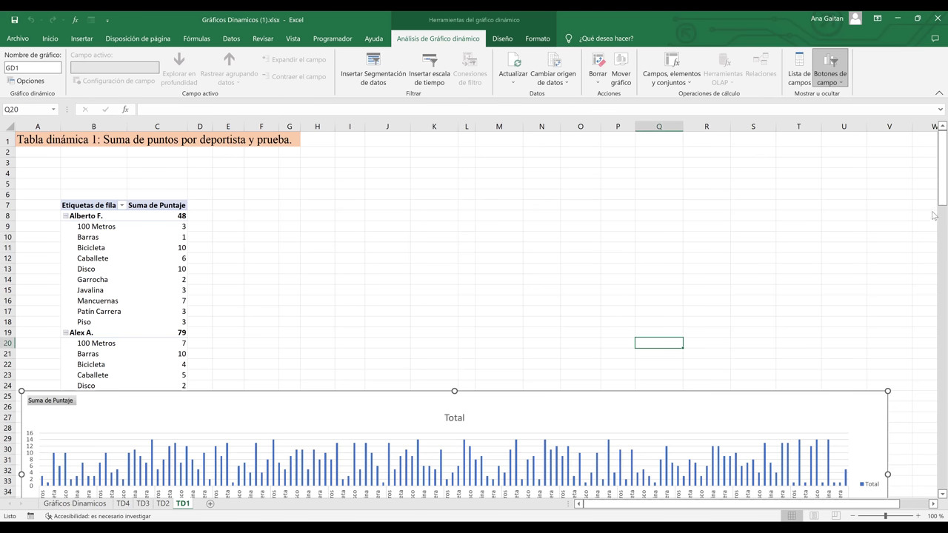
{"action": "left_click_drag", "start_coordinate": [934, 208], "coordinate": [934, 213]}
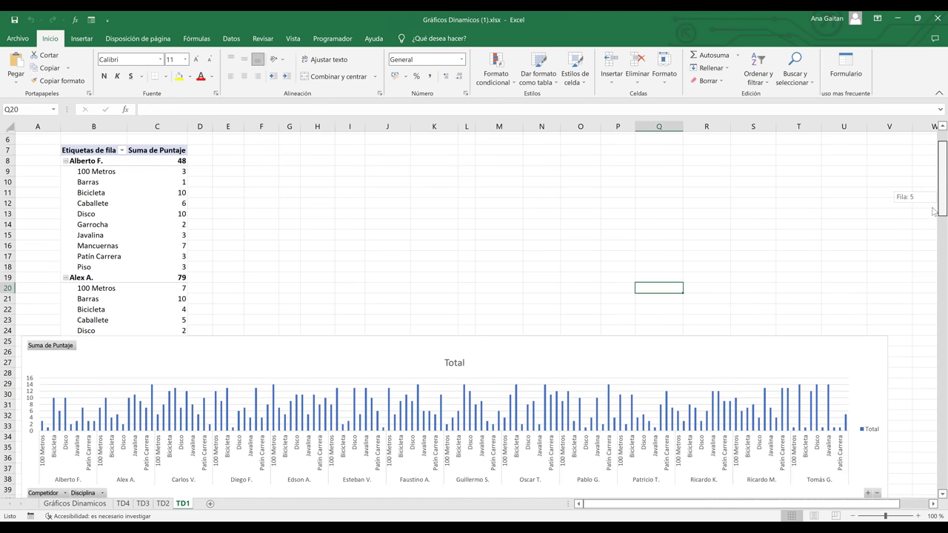
{"action": "left_click_drag", "start_coordinate": [560, 333], "coordinate": [787, 277]}
{"action": "left_click_drag", "start_coordinate": [733, 146], "coordinate": [733, 146]}
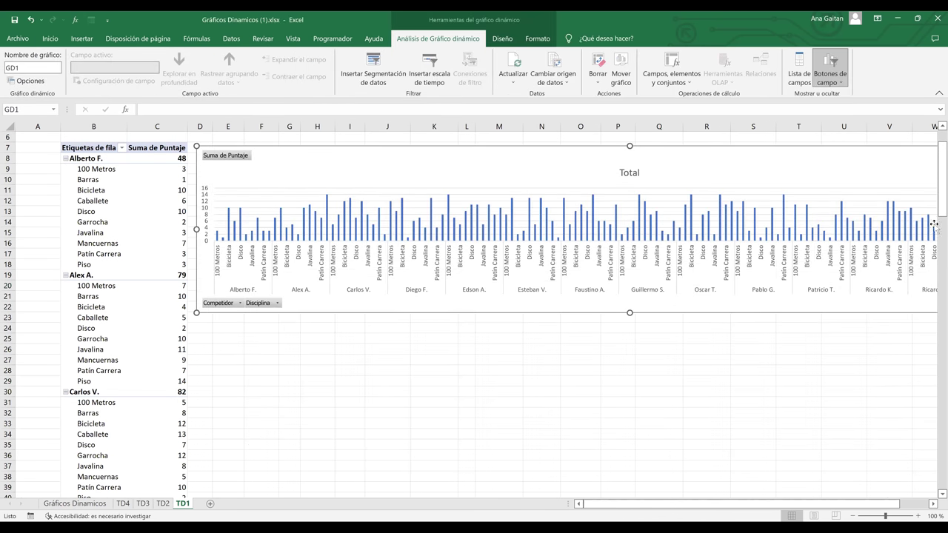
{"action": "left_click_drag", "start_coordinate": [936, 194], "coordinate": [547, 310]}
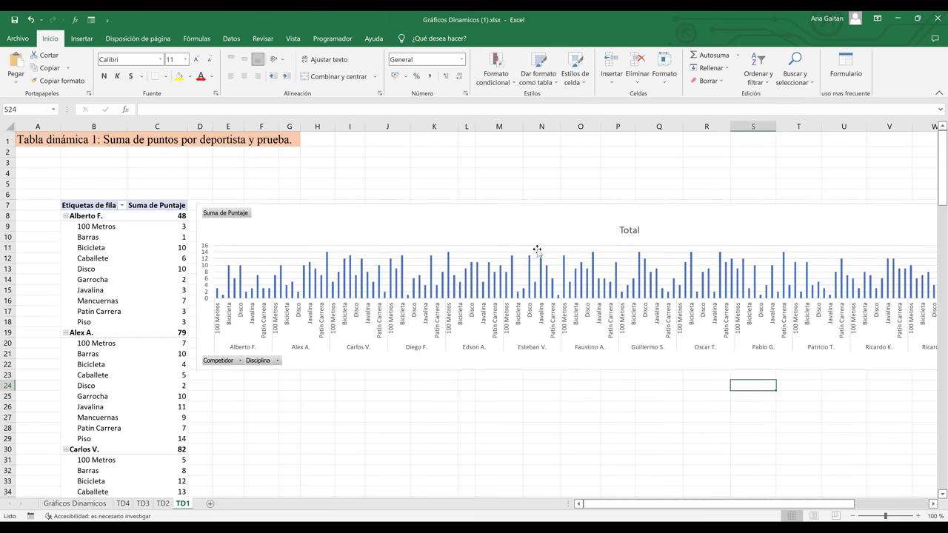
Step: Recolor the GD1 pivot chart with the multicolor palette Paleta de colores 4
{"action": "left_click", "coordinate": [391, 220]}
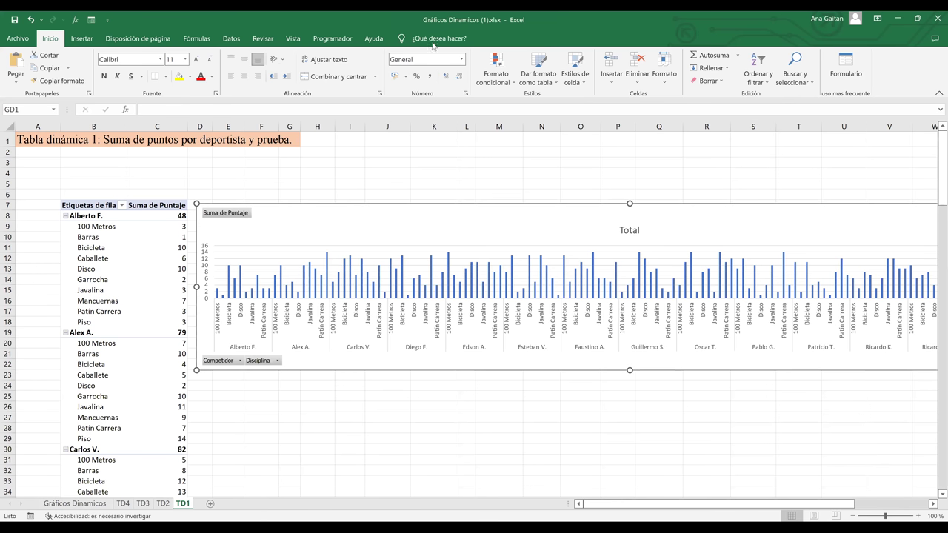
{"action": "left_click", "coordinate": [493, 41]}
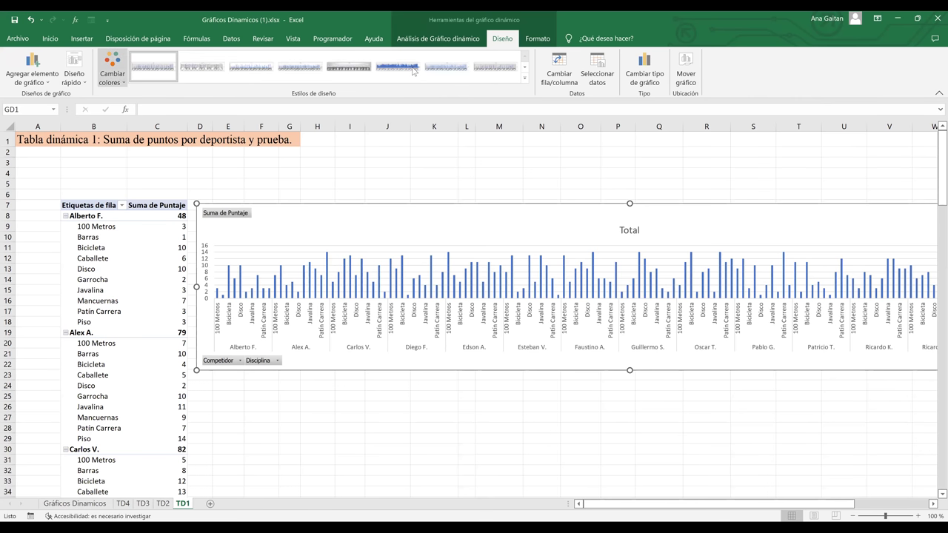
{"action": "left_click", "coordinate": [113, 73]}
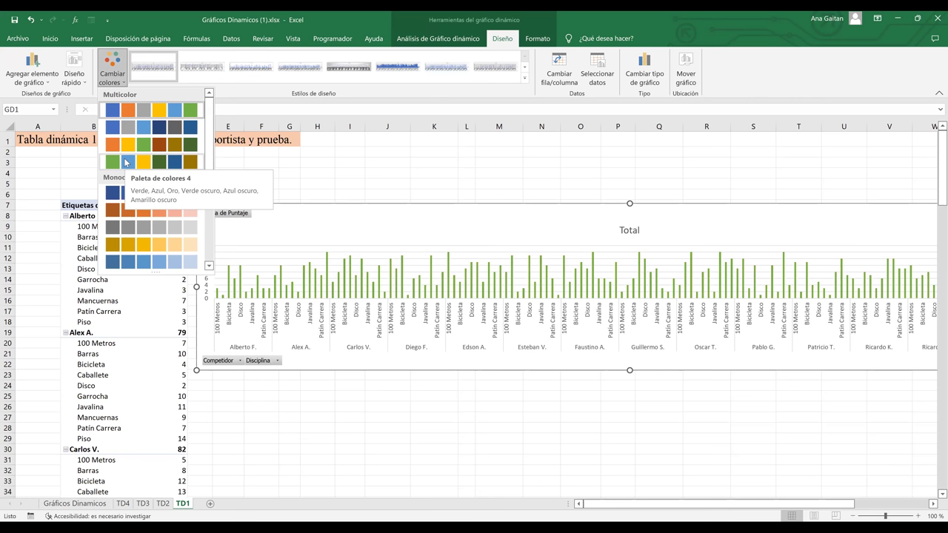
{"action": "left_click", "coordinate": [465, 406]}
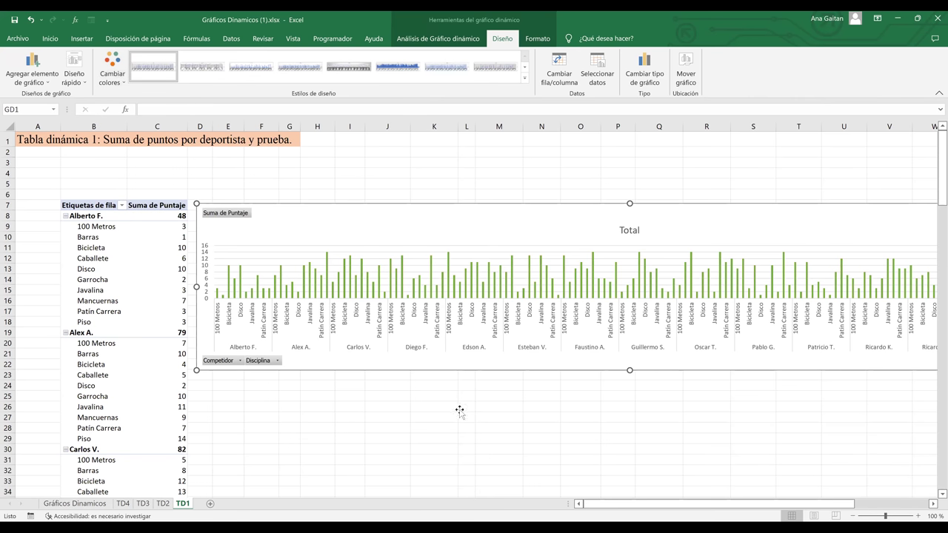
{"action": "key", "text": "Escape"}
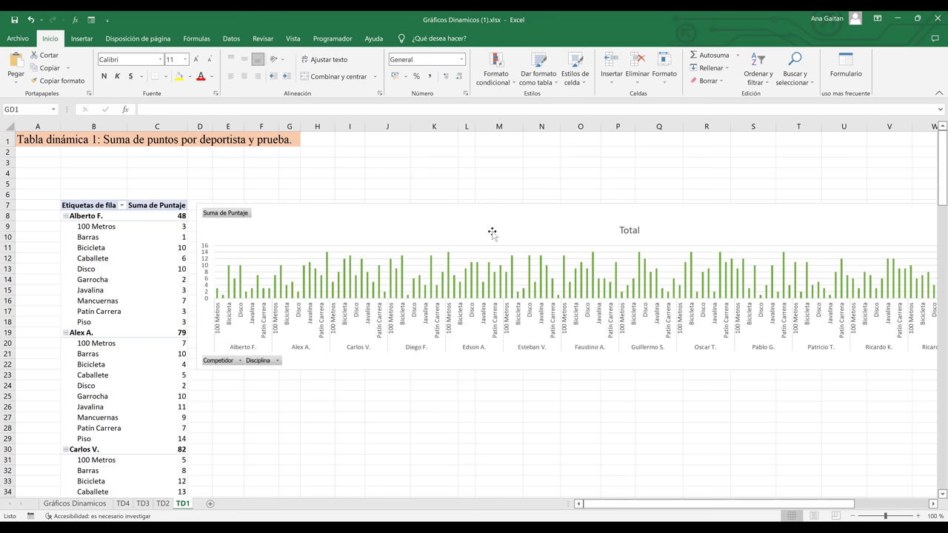
Step: Try to apply a dark chart style with green columns to the GD1 pivot chart
{"action": "left_click", "coordinate": [356, 241]}
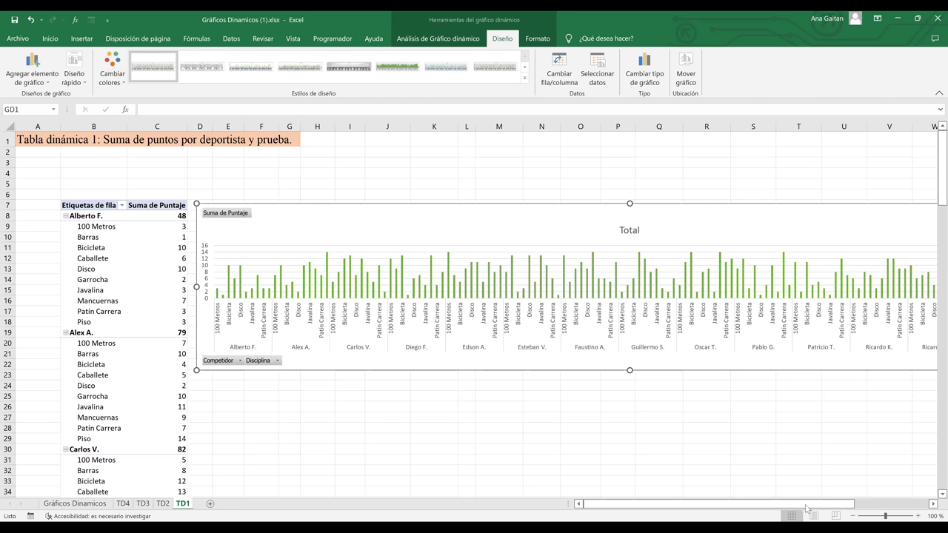
{"action": "scroll", "coordinate": [806, 508], "scroll_direction": "right", "scroll_amount": 3}
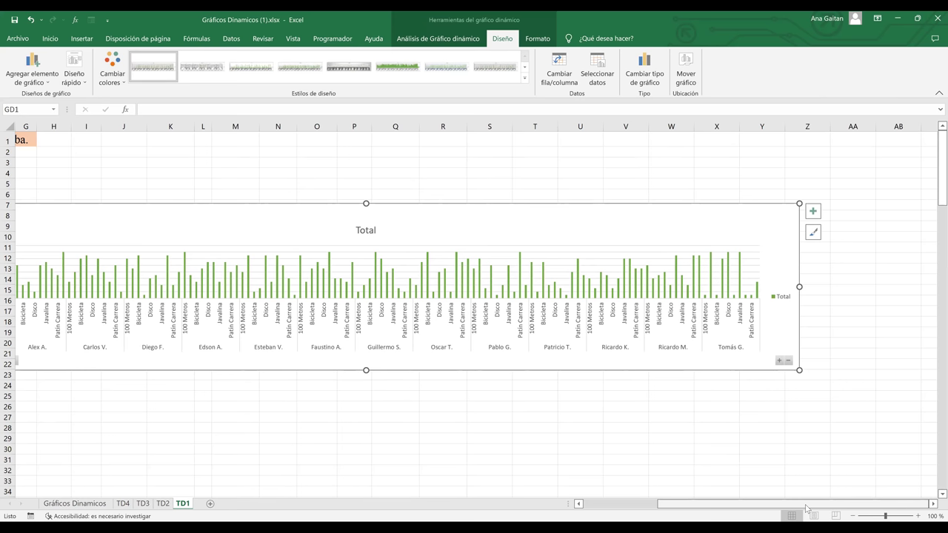
{"action": "left_click", "coordinate": [748, 174]}
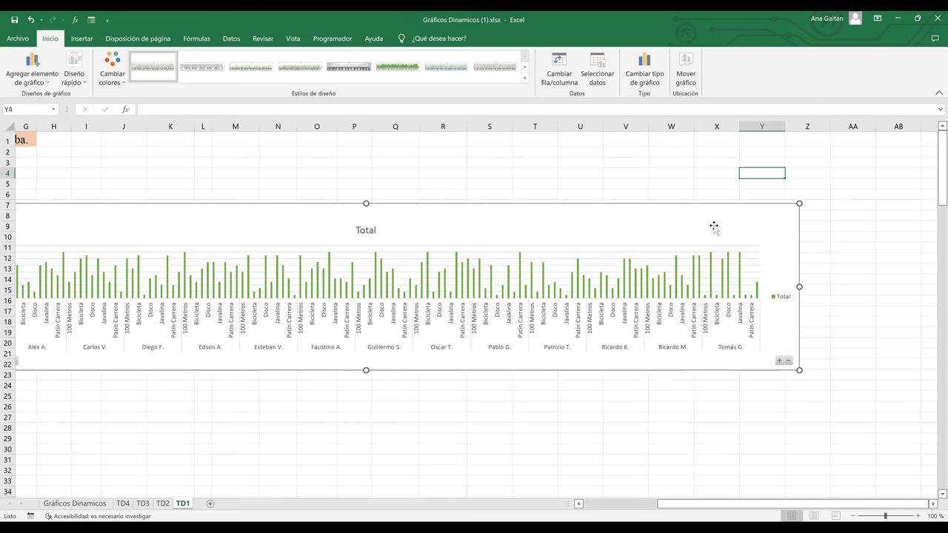
{"action": "left_click", "coordinate": [798, 204]}
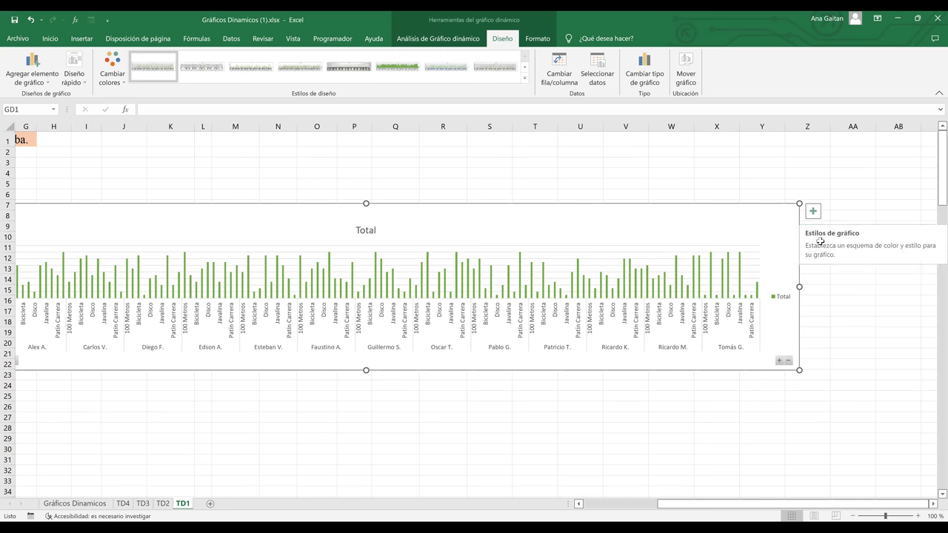
{"action": "left_click", "coordinate": [813, 232]}
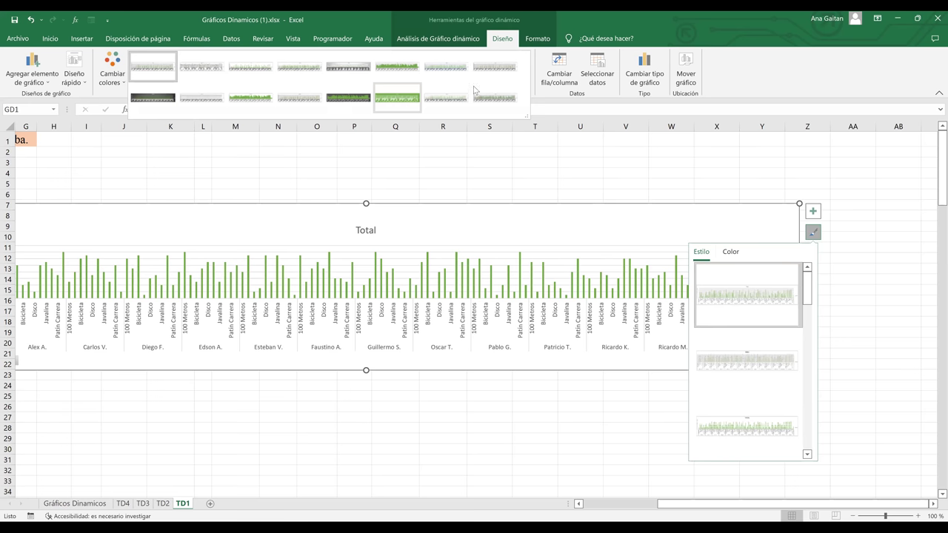
{"action": "left_click", "coordinate": [351, 98]}
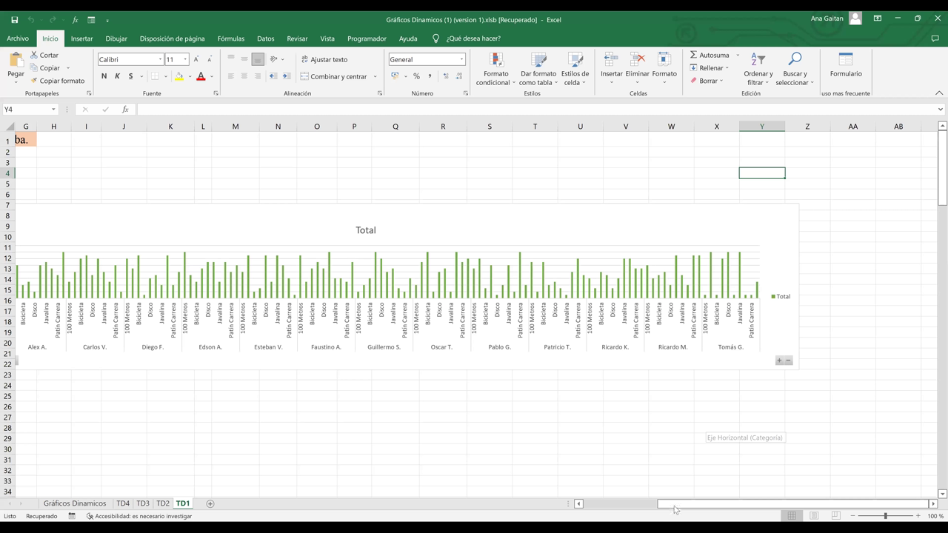
Step: Apply the chart style Estilo 13 to the GD1 pivot chart in the recovered workbook
{"action": "left_click", "coordinate": [592, 504]}
{"action": "left_click", "coordinate": [568, 236]}
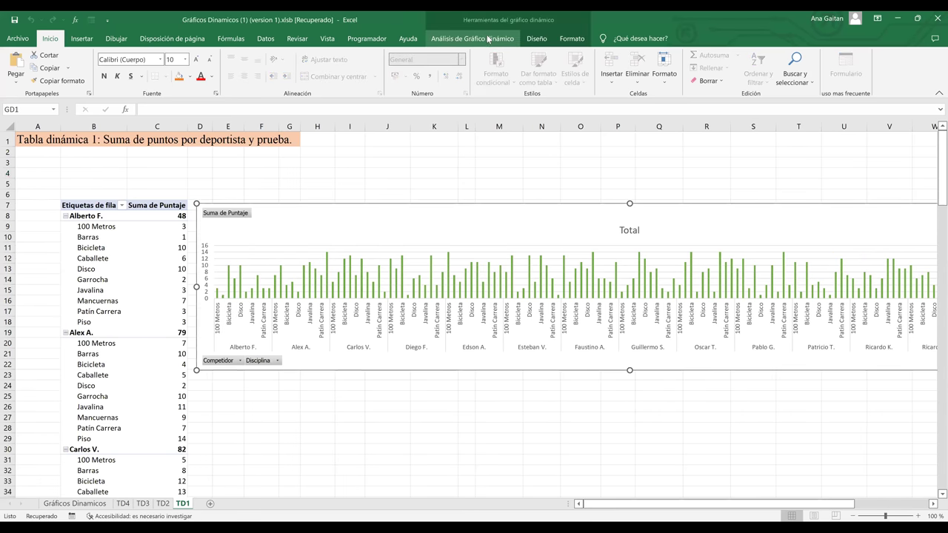
{"action": "left_click", "coordinate": [488, 38]}
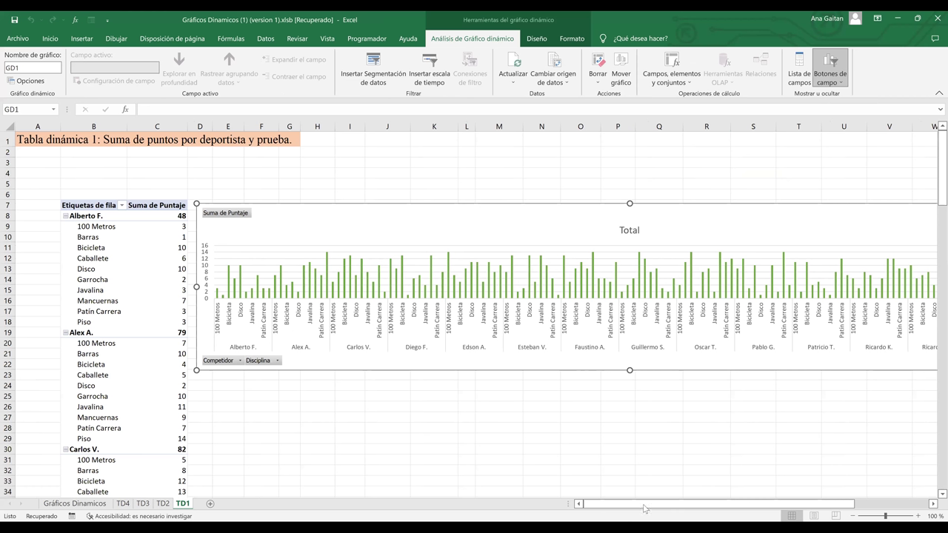
{"action": "left_click_drag", "start_coordinate": [644, 507], "coordinate": [657, 508]}
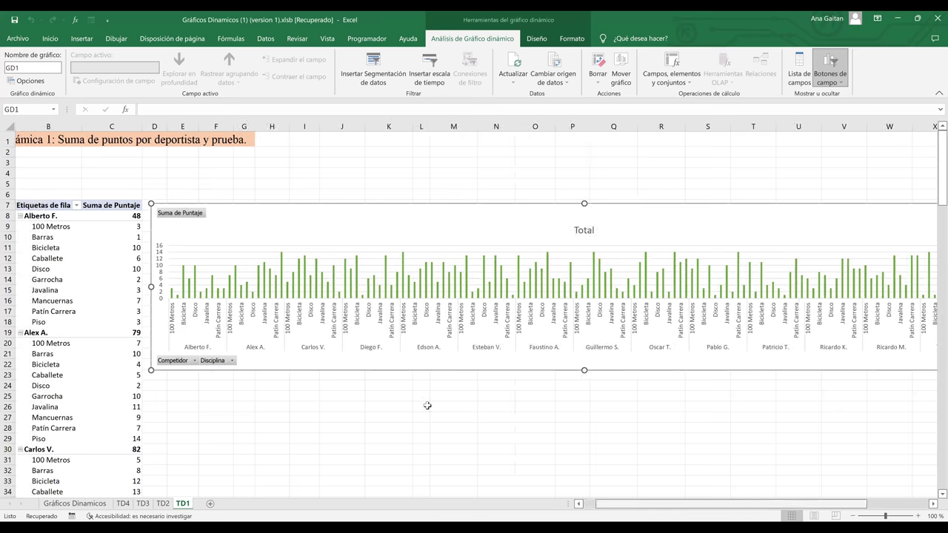
{"action": "left_click", "coordinate": [534, 40]}
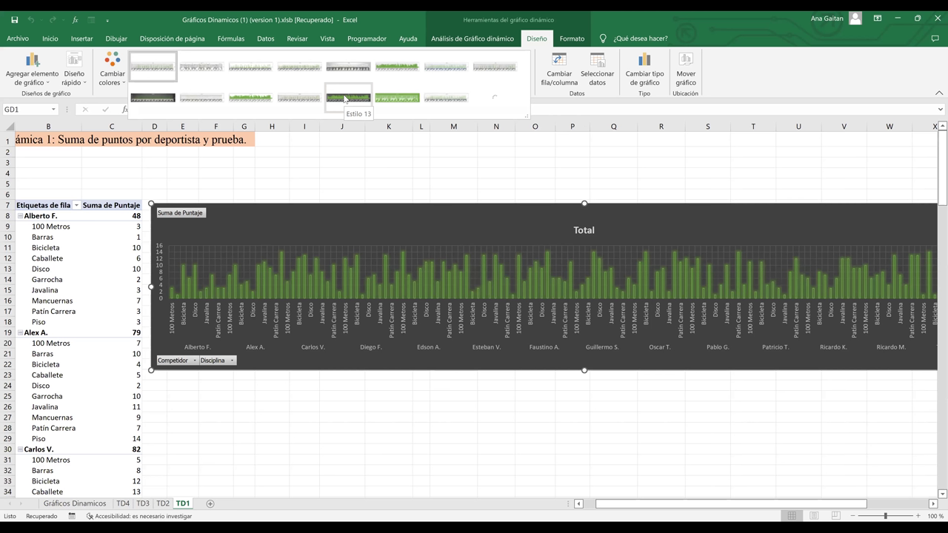
{"action": "left_click", "coordinate": [524, 174]}
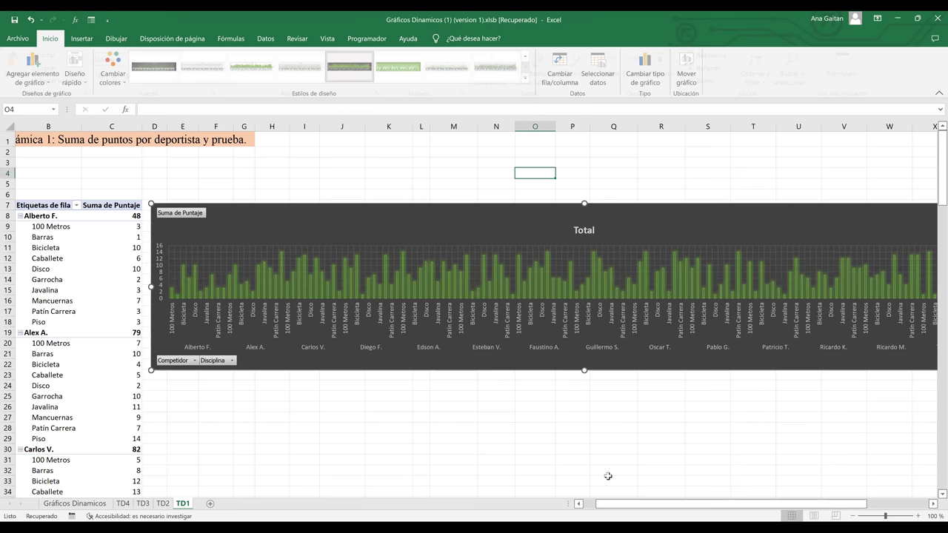
{"action": "left_click", "coordinate": [389, 428]}
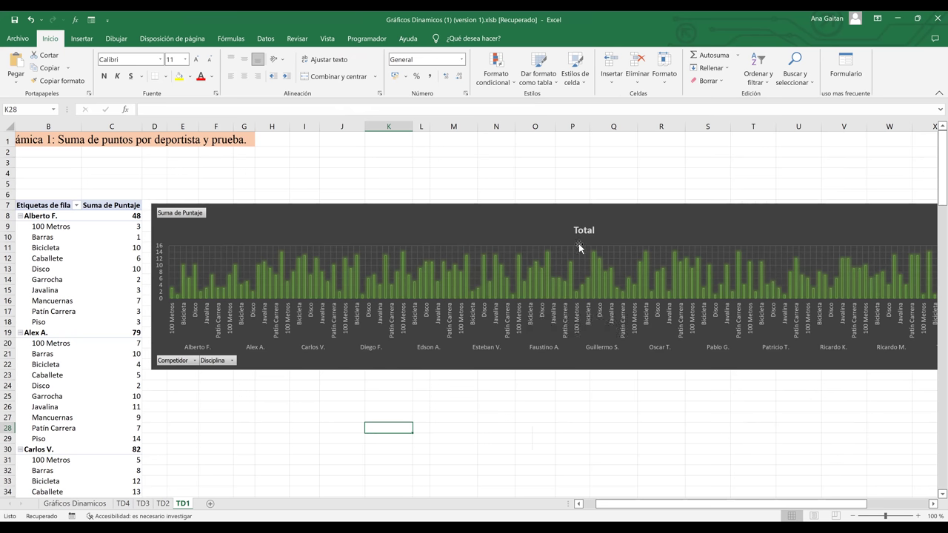
Step: Apply the style Gris oscuro, Estilo de tabla dinámica oscuro 8 to the pivot table on sheet TD1
{"action": "left_click", "coordinate": [540, 222]}
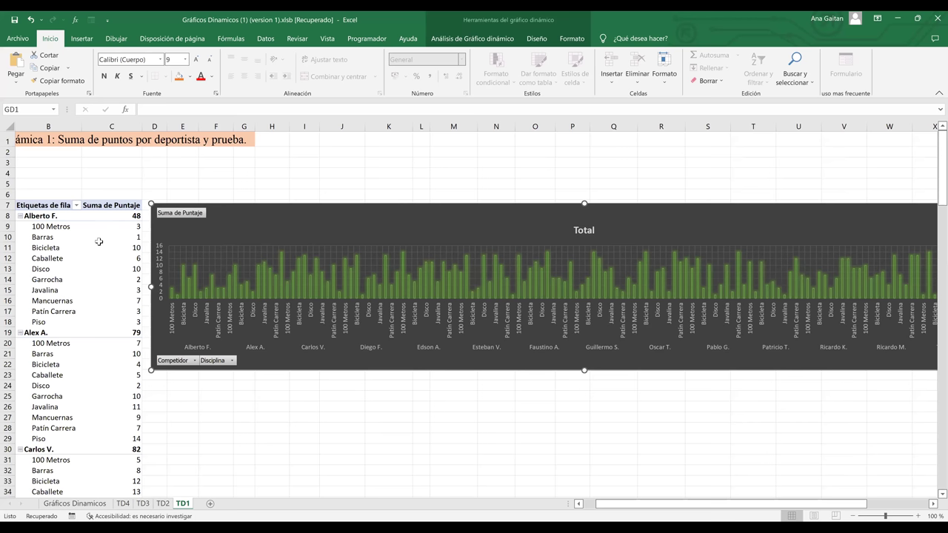
{"action": "left_click", "coordinate": [113, 217]}
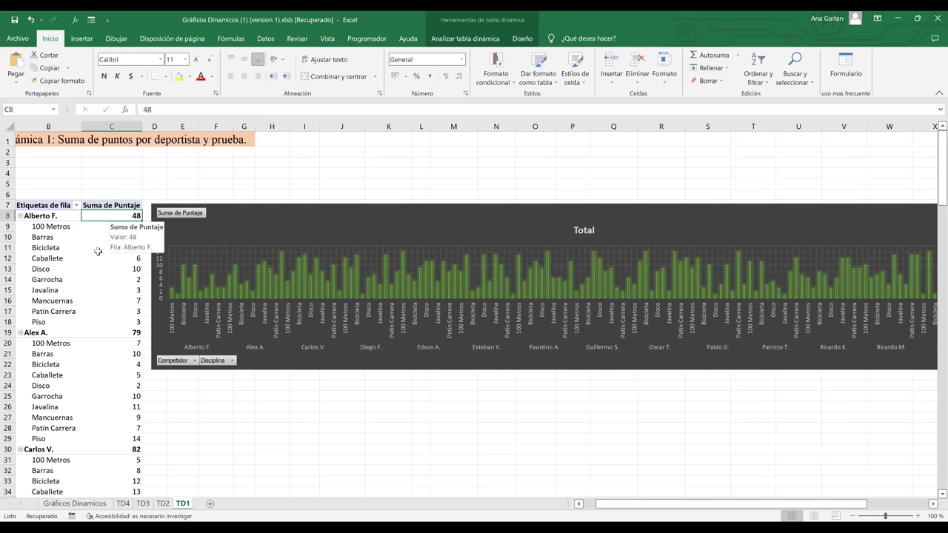
{"action": "left_click", "coordinate": [523, 39]}
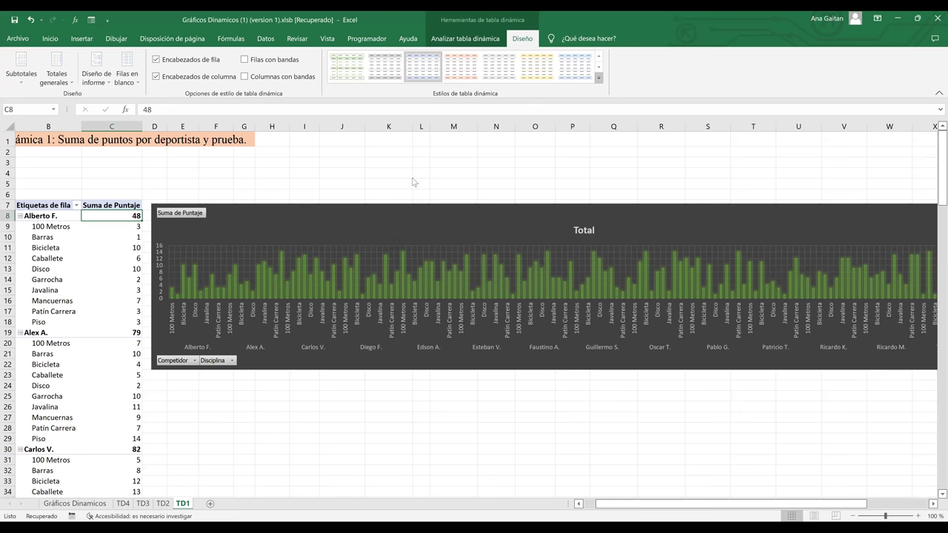
{"action": "left_click", "coordinate": [598, 77]}
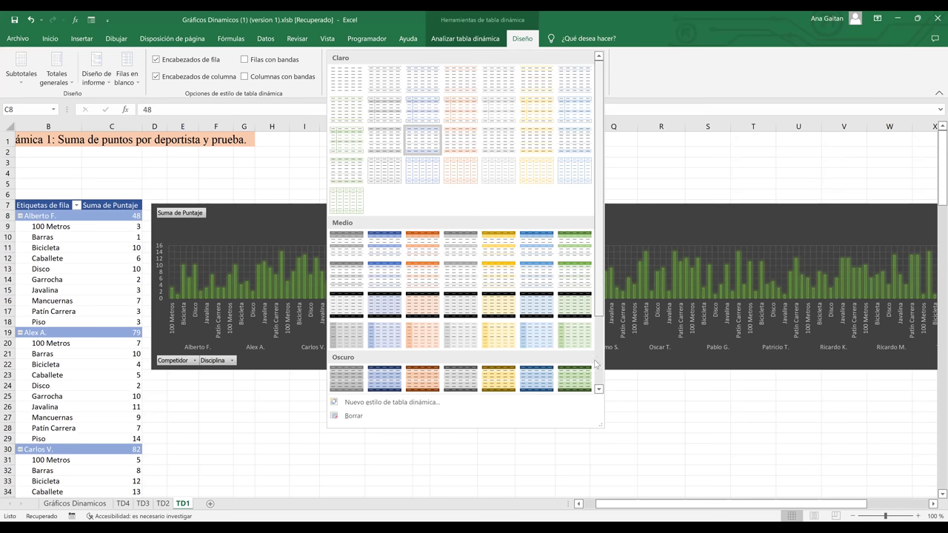
{"action": "scroll", "coordinate": [362, 339], "scroll_direction": "down", "scroll_amount": 3}
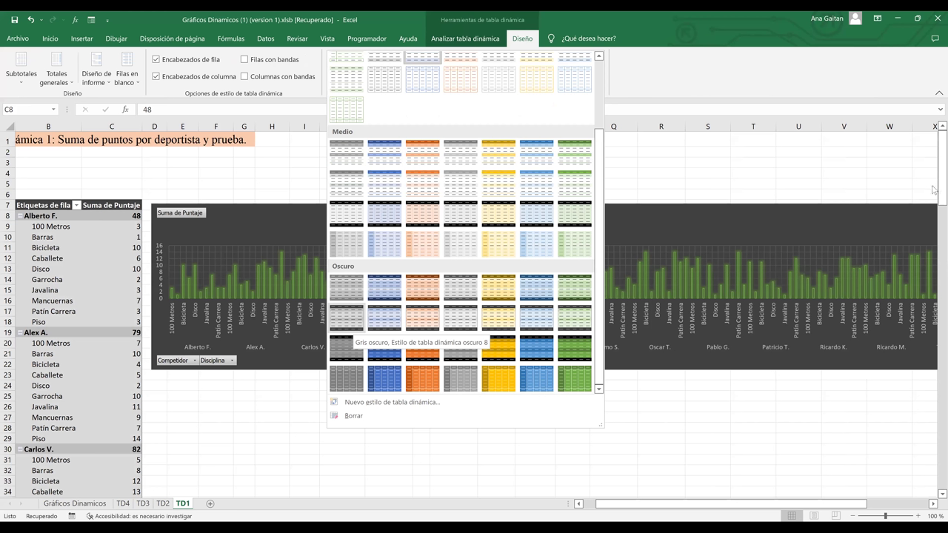
{"action": "left_click_drag", "start_coordinate": [933, 207], "coordinate": [934, 179]}
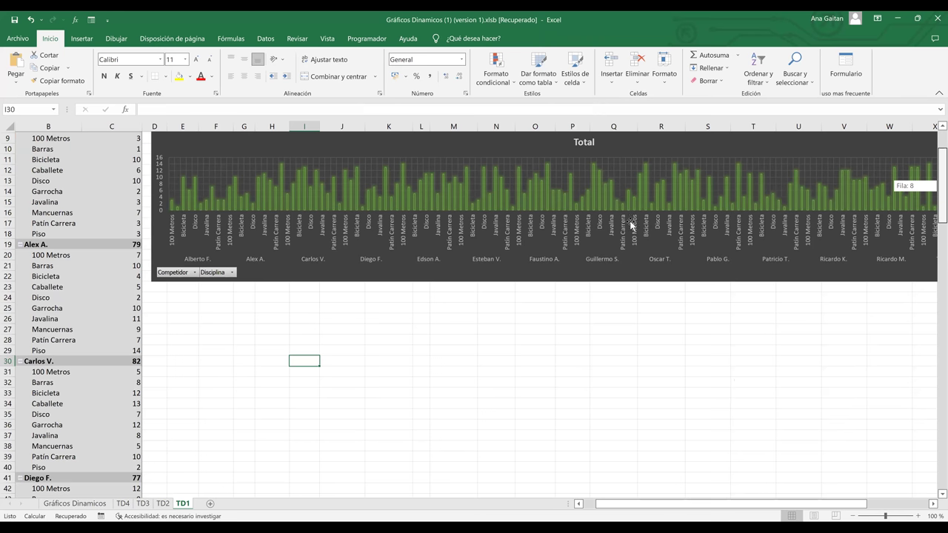
Step: Examine the axis and axis title options that can be added to the GD1 pivot chart
{"action": "left_click", "coordinate": [576, 228]}
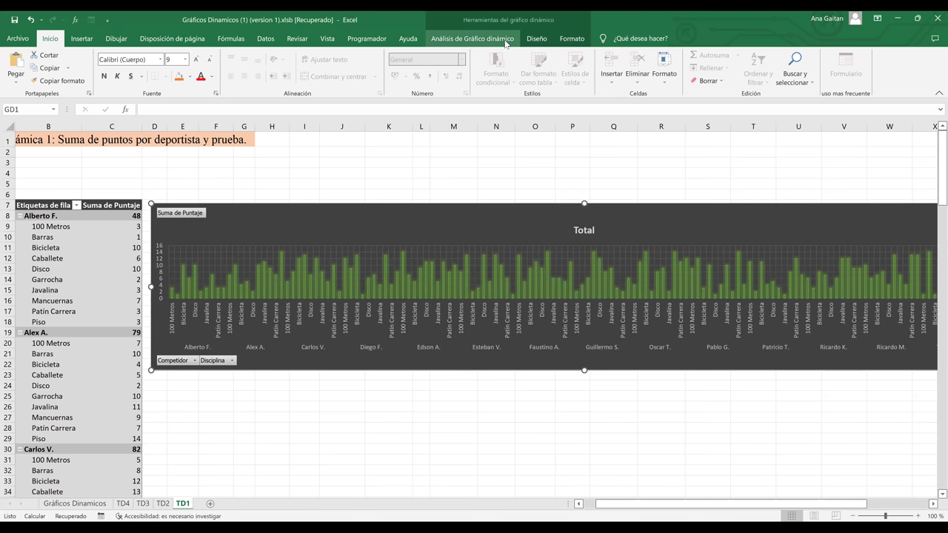
{"action": "left_click", "coordinate": [558, 42]}
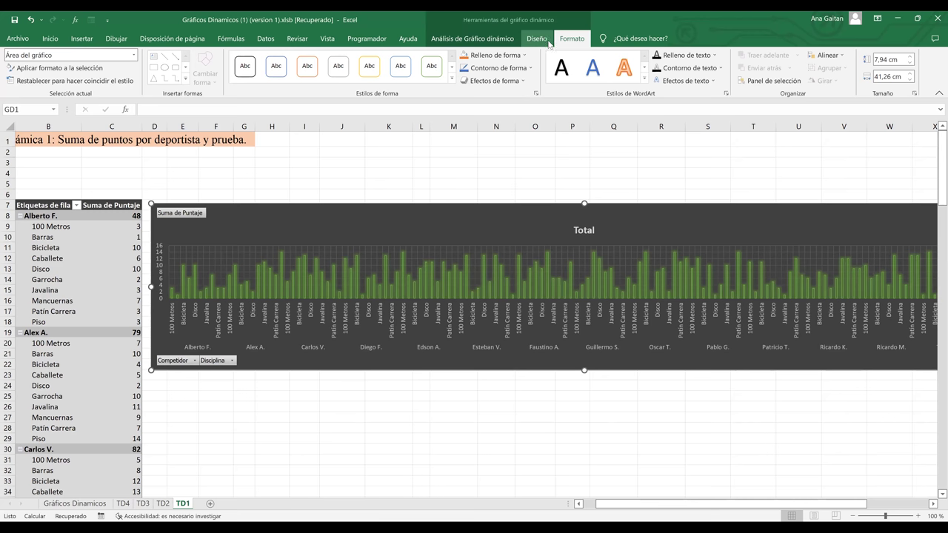
{"action": "left_click", "coordinate": [548, 43]}
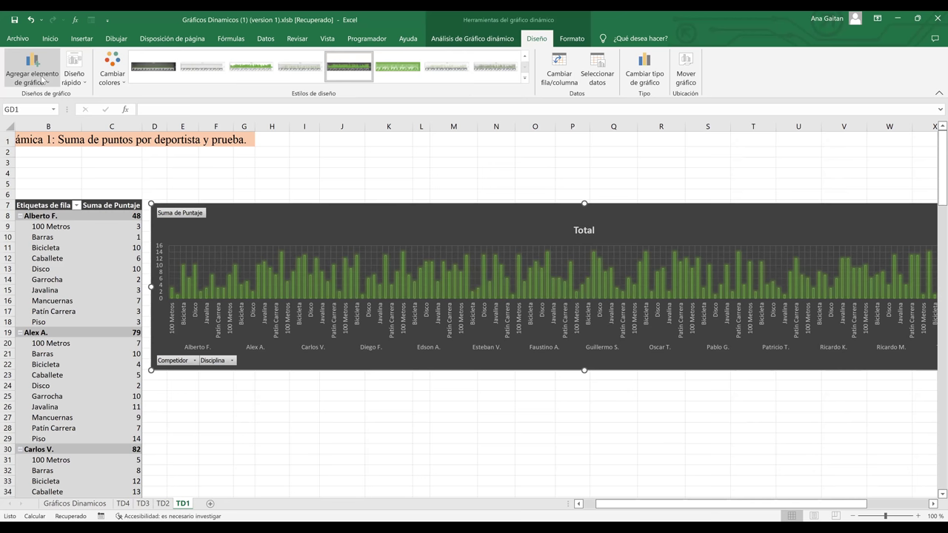
{"action": "left_click", "coordinate": [44, 80]}
{"action": "mouse_move", "coordinate": [47, 97]}
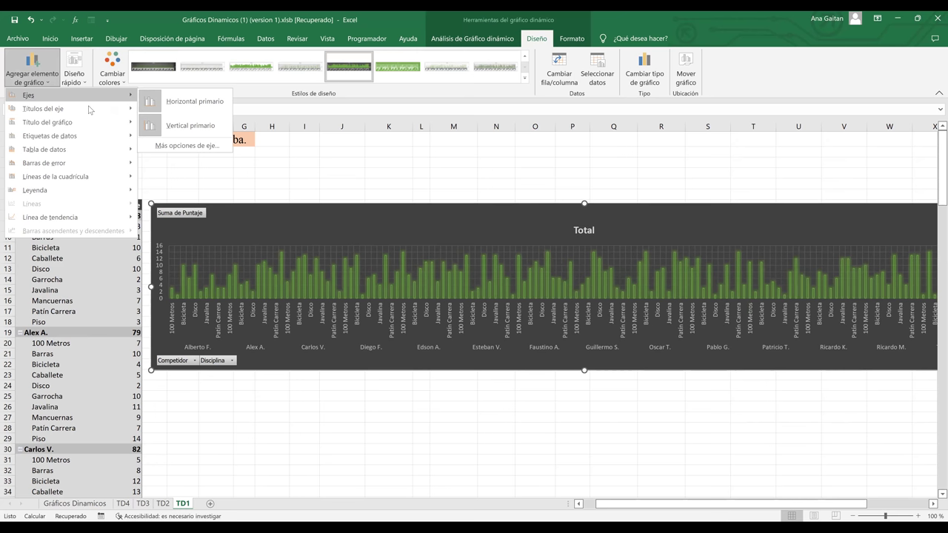
{"action": "mouse_move", "coordinate": [89, 109]}
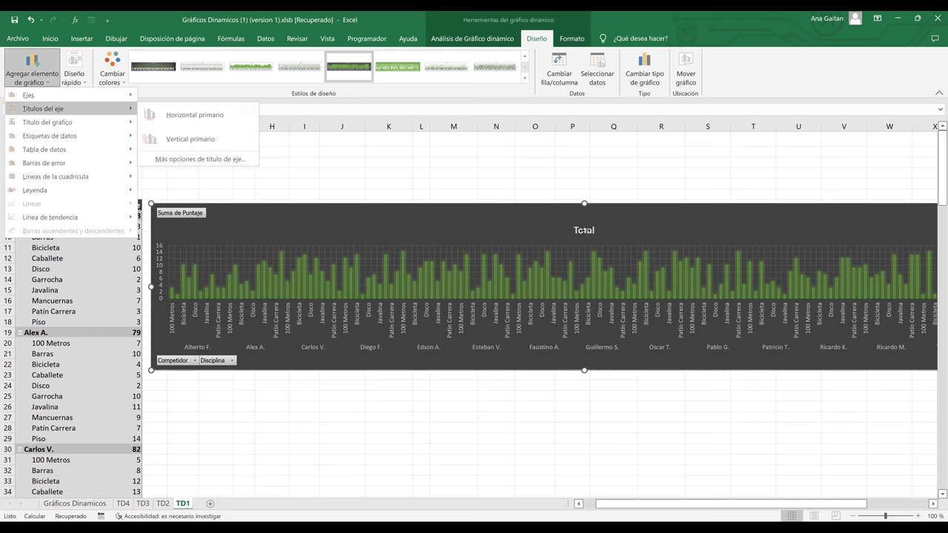
Step: Replace the GD1 chart title with "Suma de puntos por deportista y prueba.", copied from the sheet heading in cell A1
{"action": "left_click", "coordinate": [585, 231]}
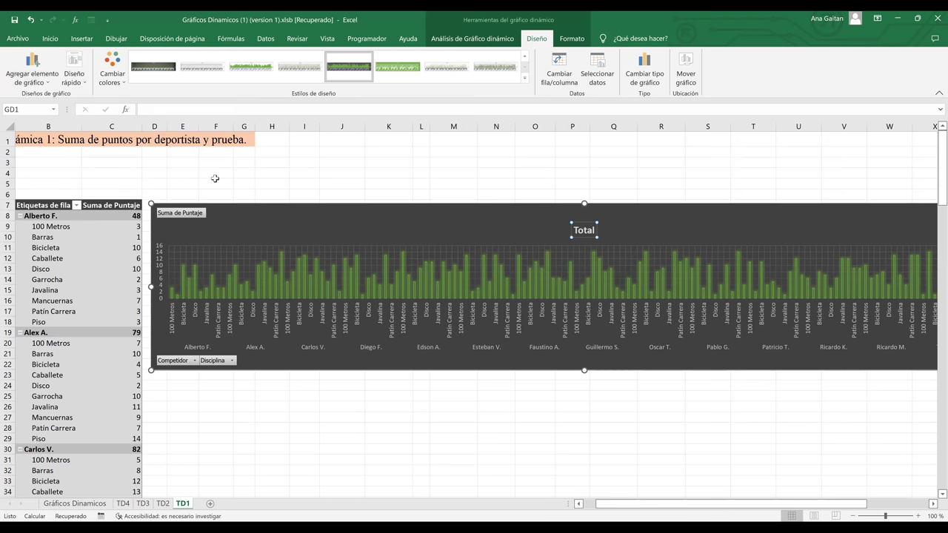
{"action": "left_click", "coordinate": [160, 140]}
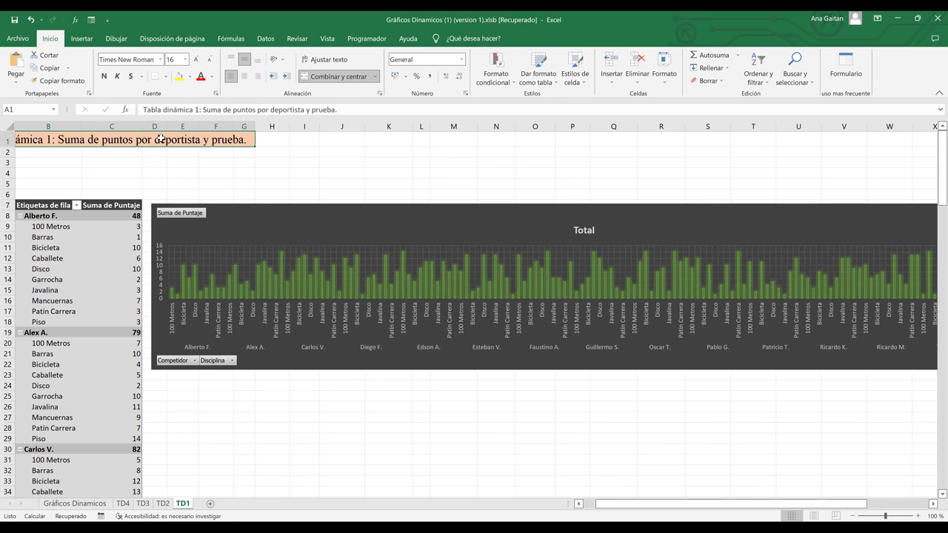
{"action": "double_click", "coordinate": [160, 140]}
{"action": "key", "text": "ctrl+c"}
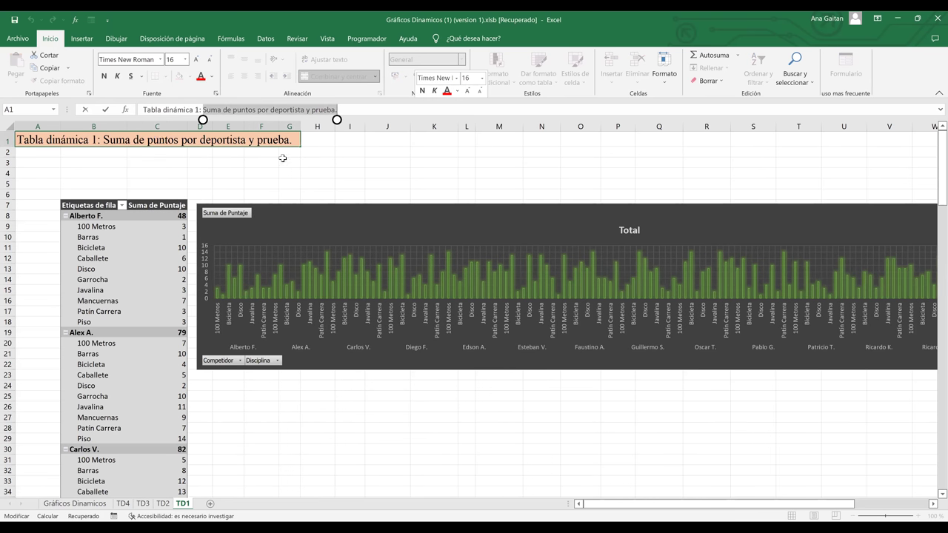
{"action": "left_click", "coordinate": [628, 230]}
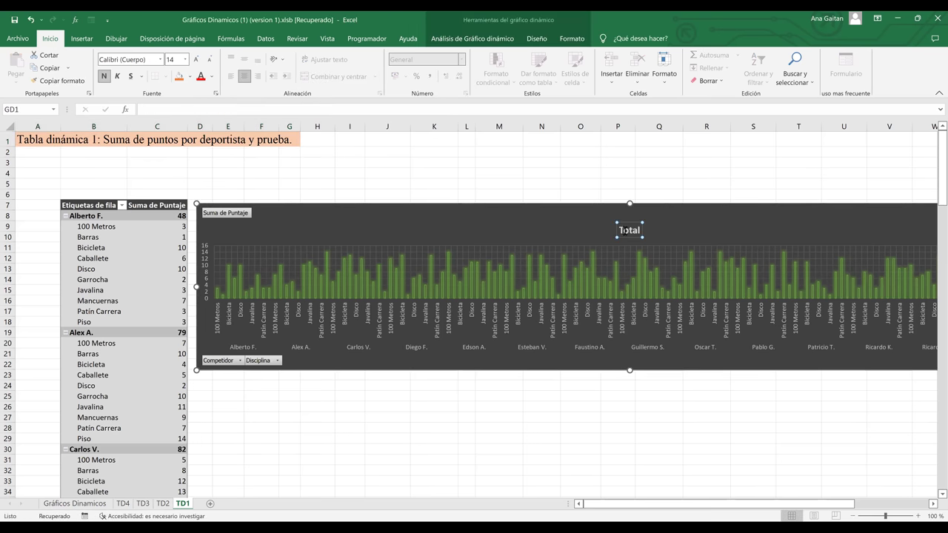
{"action": "double_click", "coordinate": [640, 234]}
{"action": "key", "text": "BackSpace"}
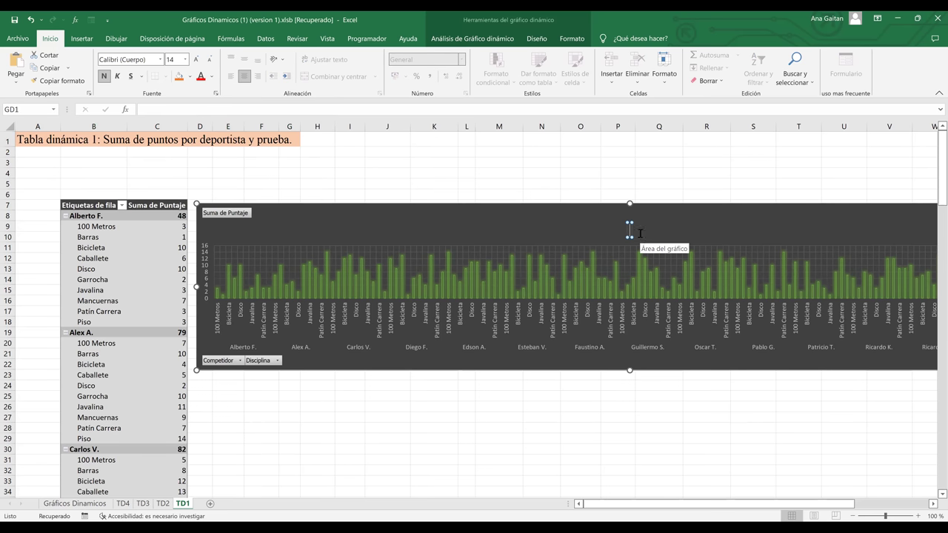
{"action": "key", "text": "ctrl+v"}
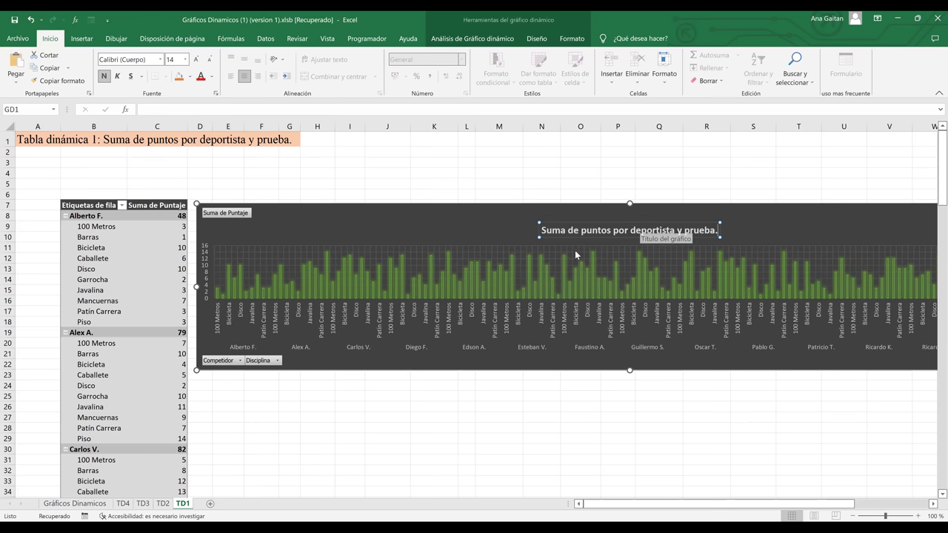
{"action": "left_click", "coordinate": [647, 419]}
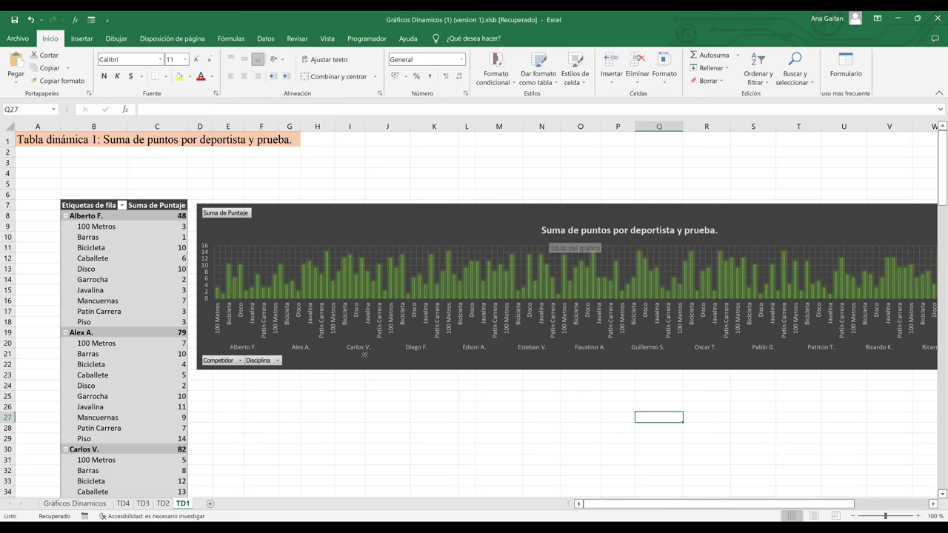
Step: Add data labels to the GD1 pivot chart's columns with the Extremo externo position
{"action": "left_click", "coordinate": [328, 238]}
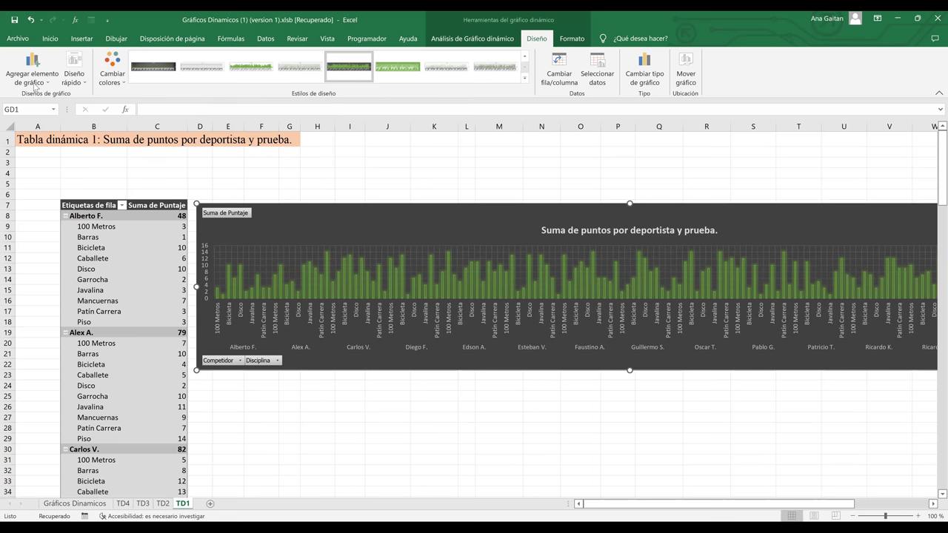
{"action": "left_click", "coordinate": [33, 77]}
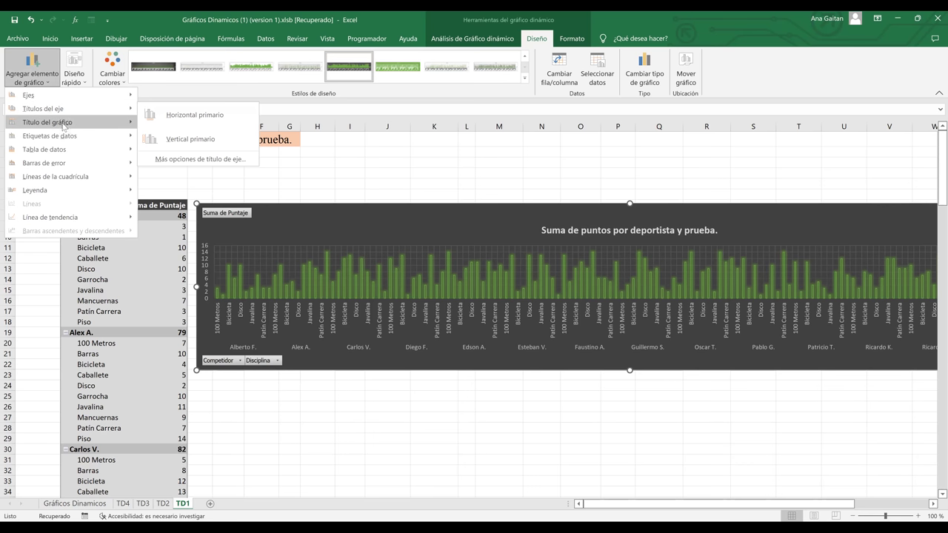
{"action": "mouse_move", "coordinate": [64, 126]}
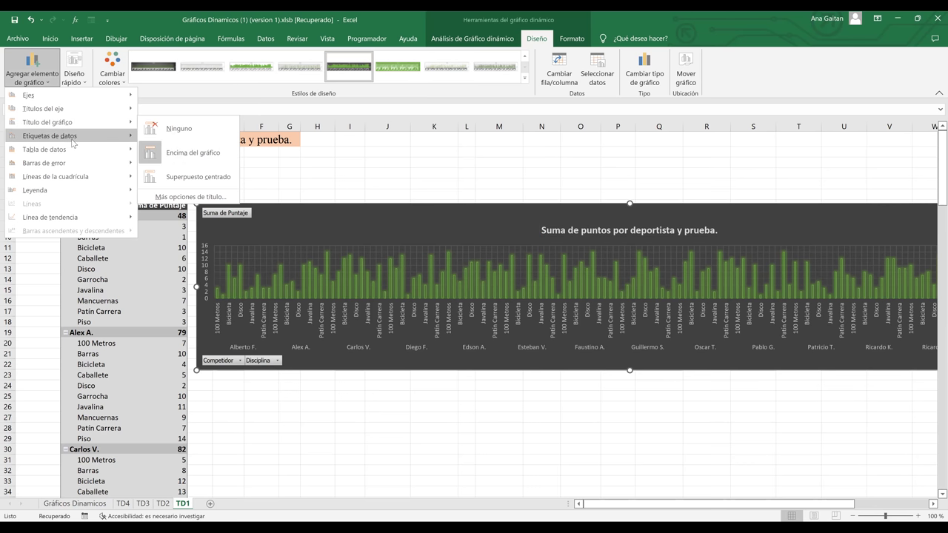
{"action": "mouse_move", "coordinate": [74, 144]}
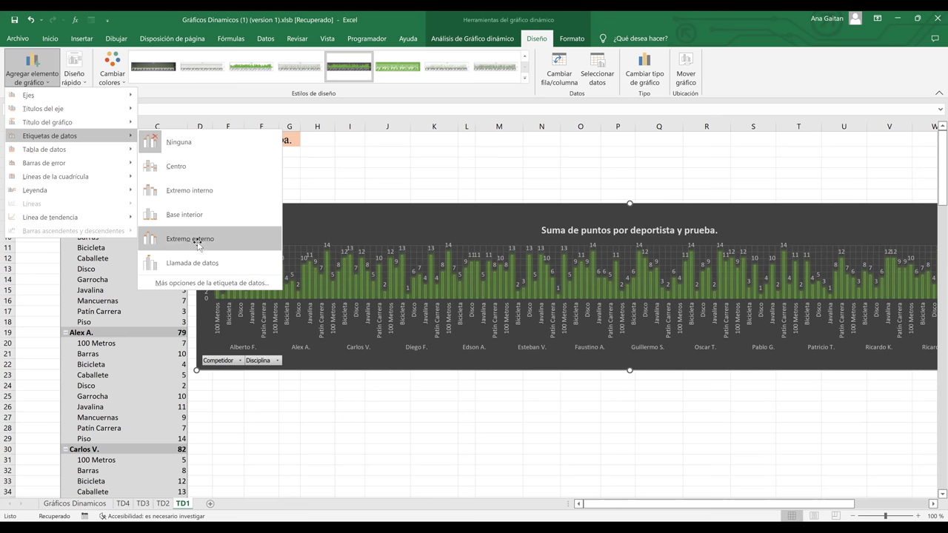
{"action": "left_click", "coordinate": [442, 402]}
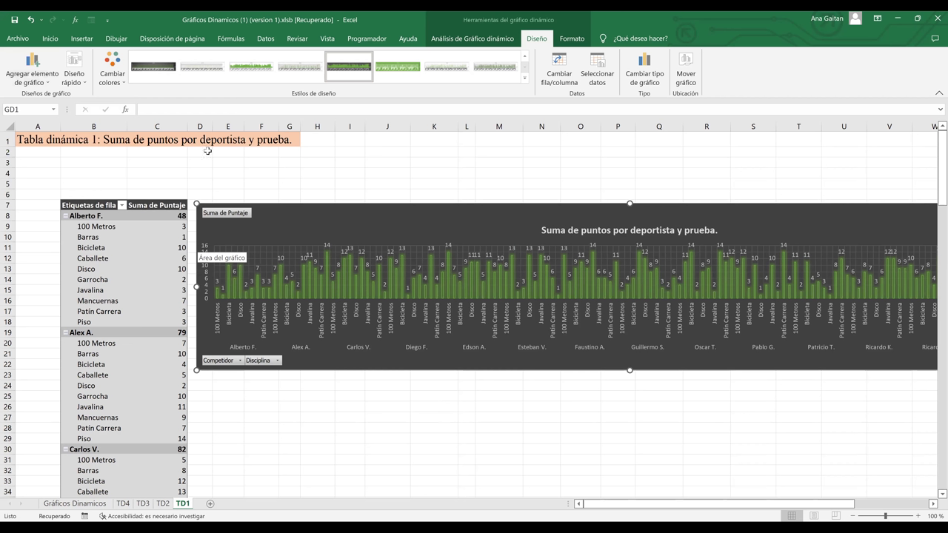
{"action": "left_click", "coordinate": [50, 86]}
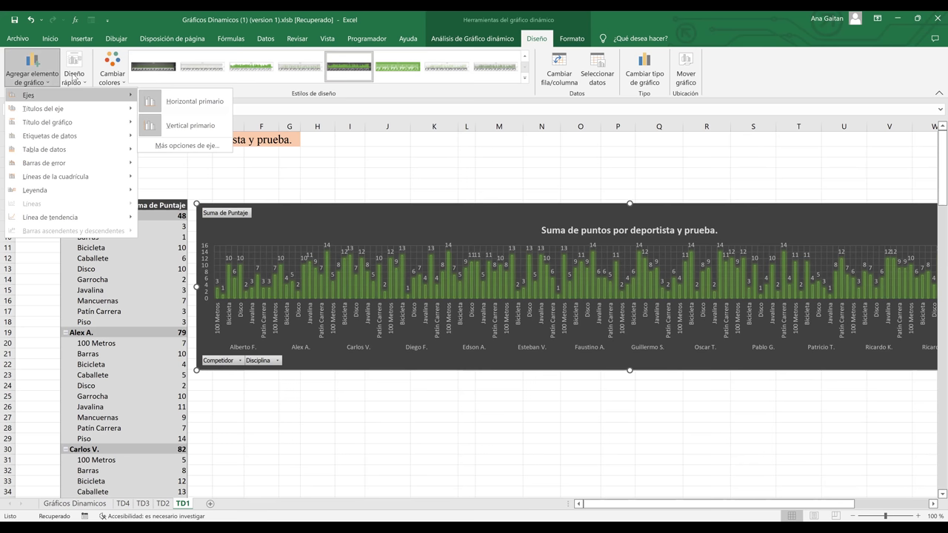
{"action": "left_click", "coordinate": [75, 78]}
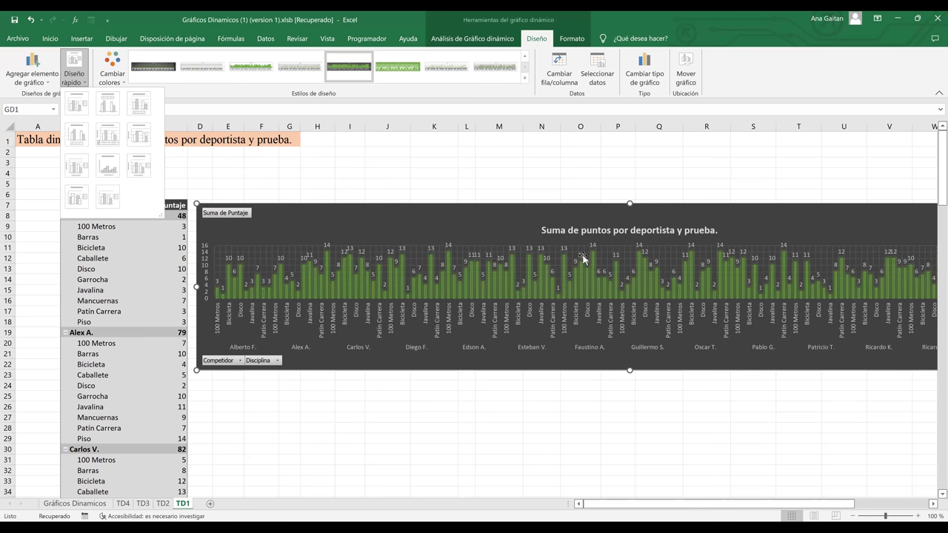
{"action": "left_click", "coordinate": [552, 244]}
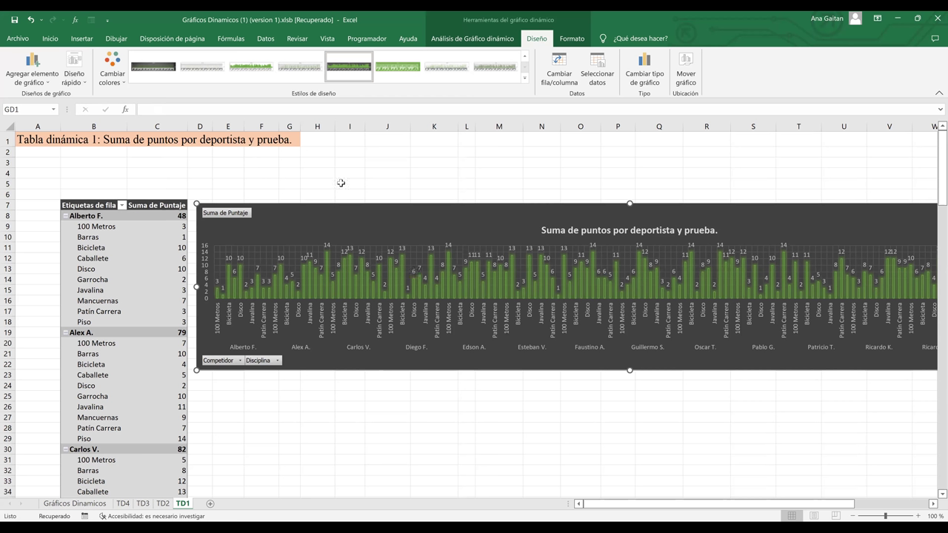
{"action": "key", "text": "Escape"}
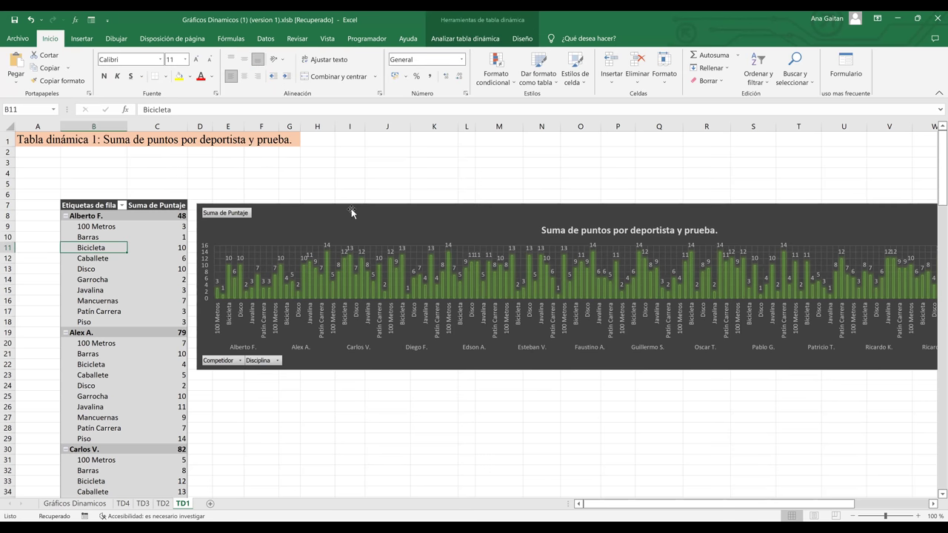
Step: Insert a slicer for the País field from the GD1 pivot chart
{"action": "left_click", "coordinate": [482, 39]}
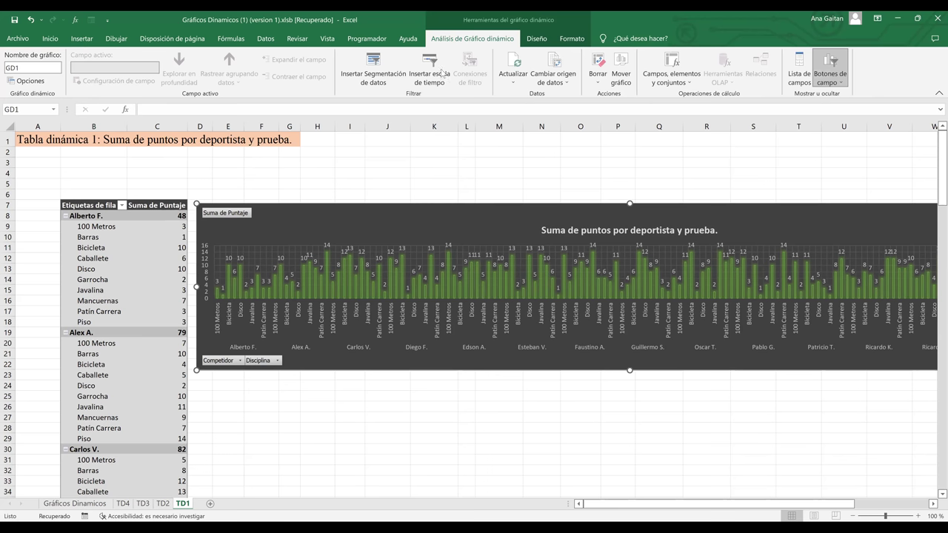
{"action": "left_click", "coordinate": [373, 75]}
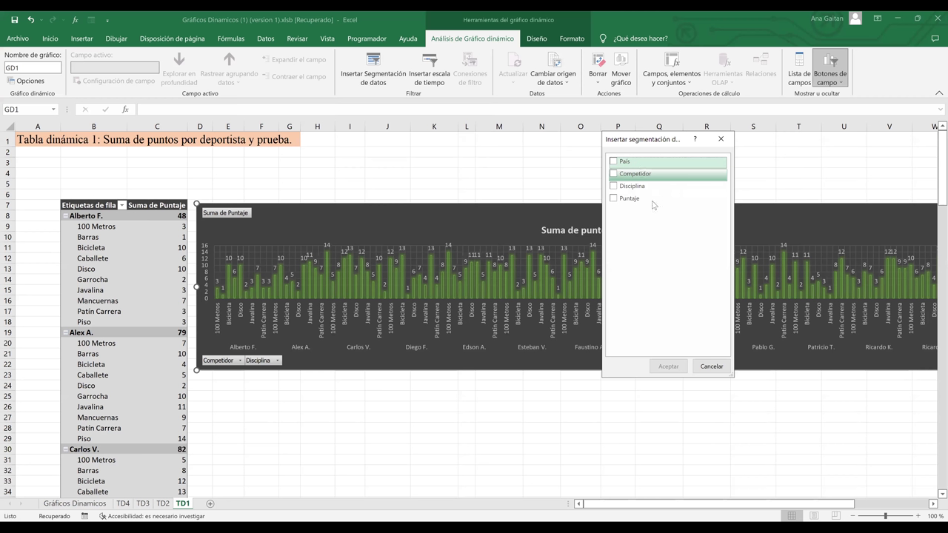
{"action": "left_click", "coordinate": [618, 163]}
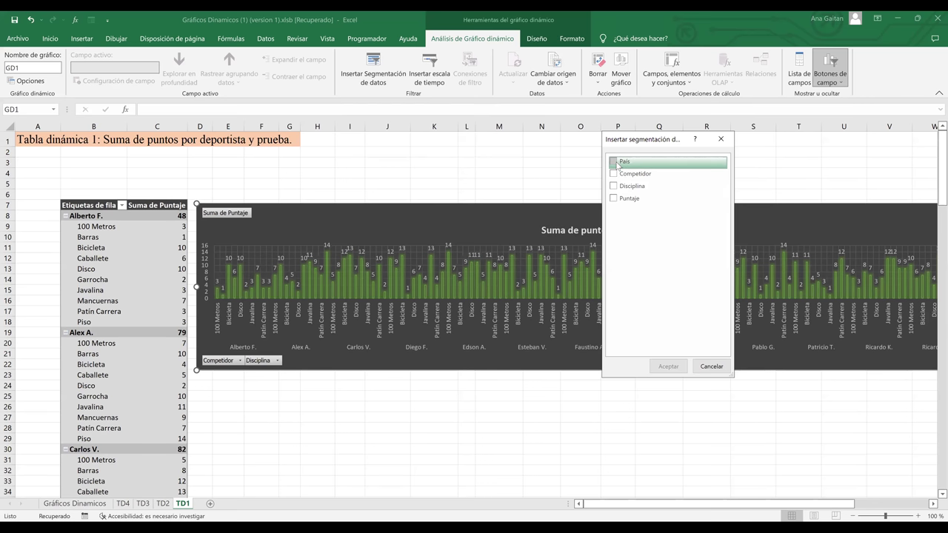
{"action": "left_click", "coordinate": [617, 164]}
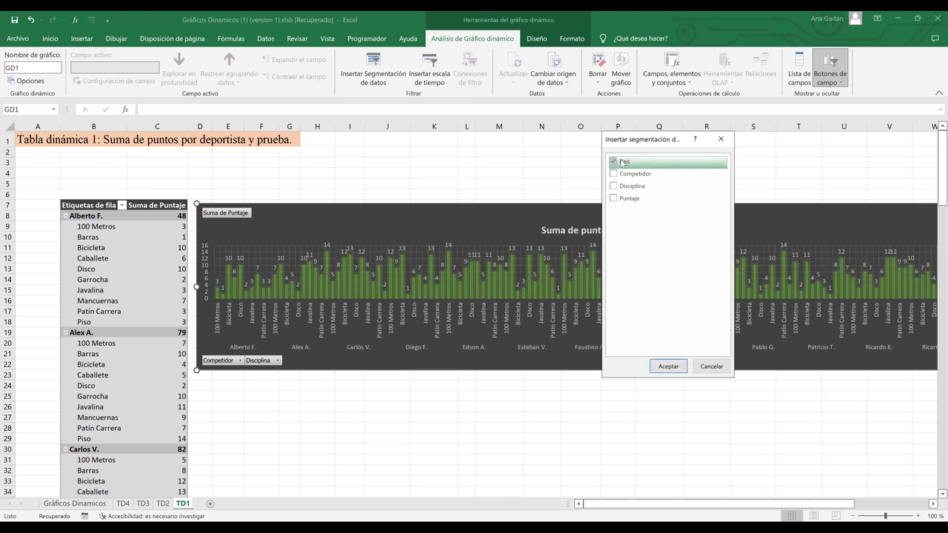
{"action": "left_click", "coordinate": [669, 365]}
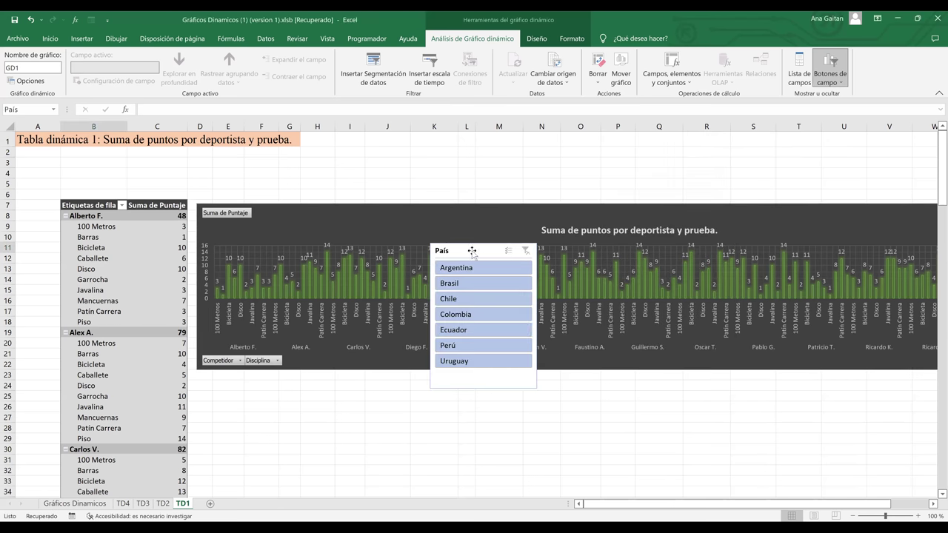
Step: Move the GD1 chart down to about row 16 and place the País slicer in the free space above it
{"action": "left_click_drag", "start_coordinate": [467, 259], "coordinate": [471, 389]}
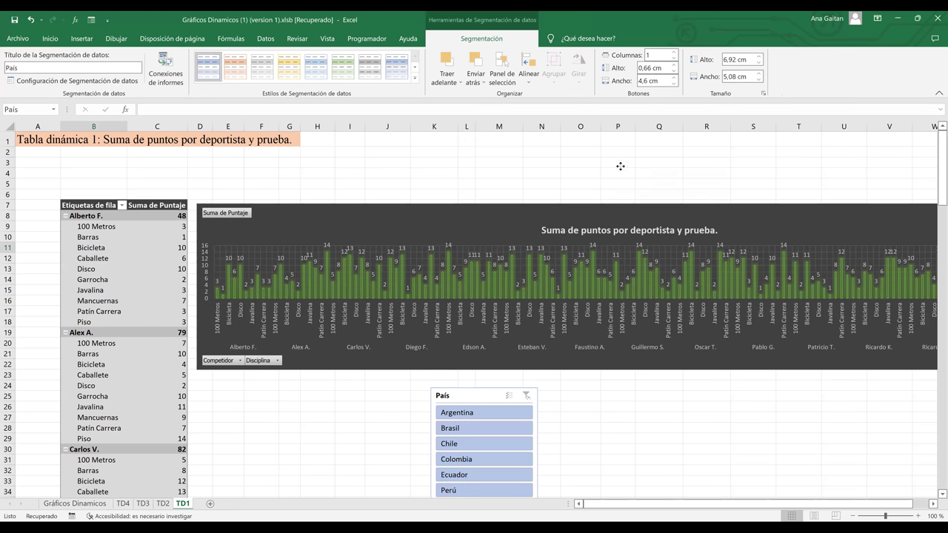
{"action": "left_click_drag", "start_coordinate": [680, 128], "coordinate": [679, 127]}
{"action": "left_click_drag", "start_coordinate": [661, 234], "coordinate": [696, 344]}
{"action": "left_click_drag", "start_coordinate": [755, 210], "coordinate": [752, 251]}
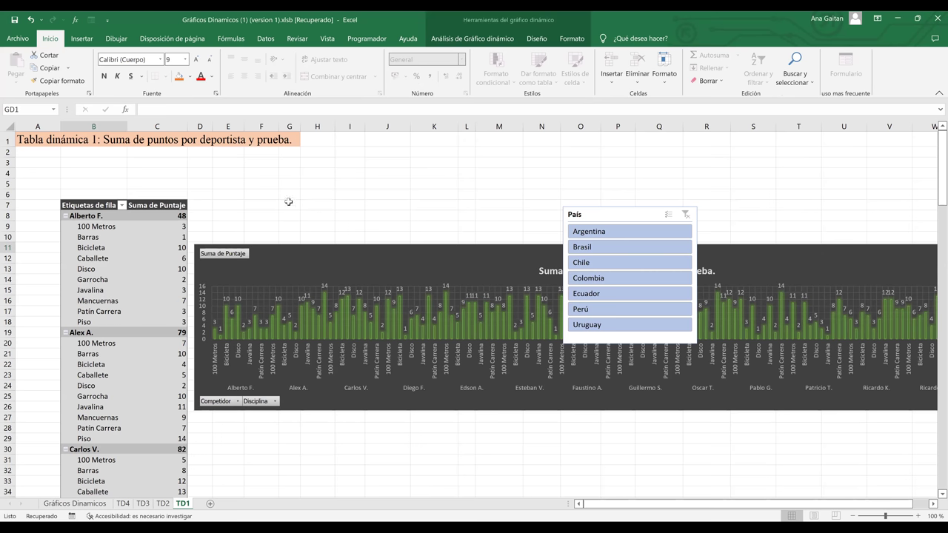
{"action": "left_click_drag", "start_coordinate": [586, 219], "coordinate": [621, 212]}
{"action": "left_click_drag", "start_coordinate": [615, 151], "coordinate": [615, 133]}
{"action": "key", "text": "Escape"}
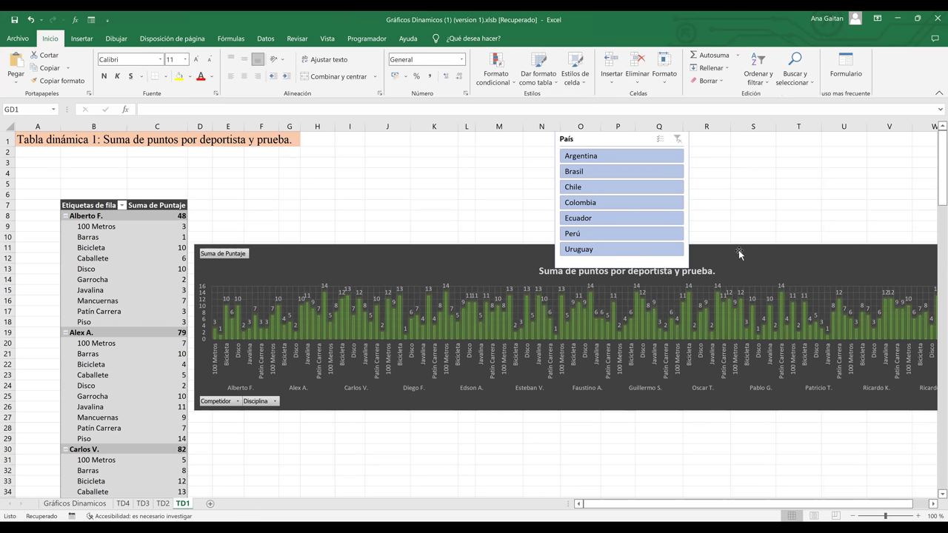
{"action": "left_click", "coordinate": [739, 293]}
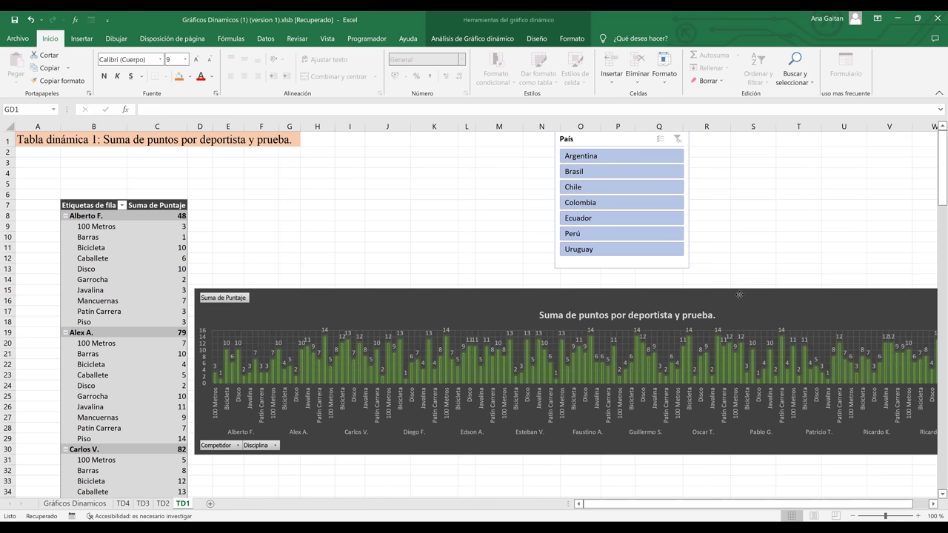
{"action": "left_click", "coordinate": [759, 255]}
{"action": "left_click_drag", "start_coordinate": [615, 152], "coordinate": [613, 163]}
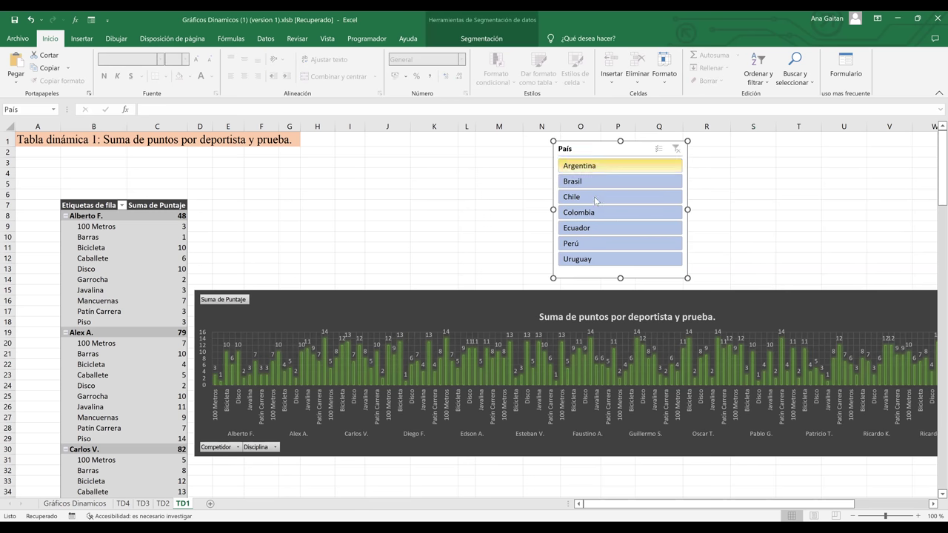
Step: Filter the TD1 pivot table and its chart to Chile with the País slicer
{"action": "left_click", "coordinate": [774, 185]}
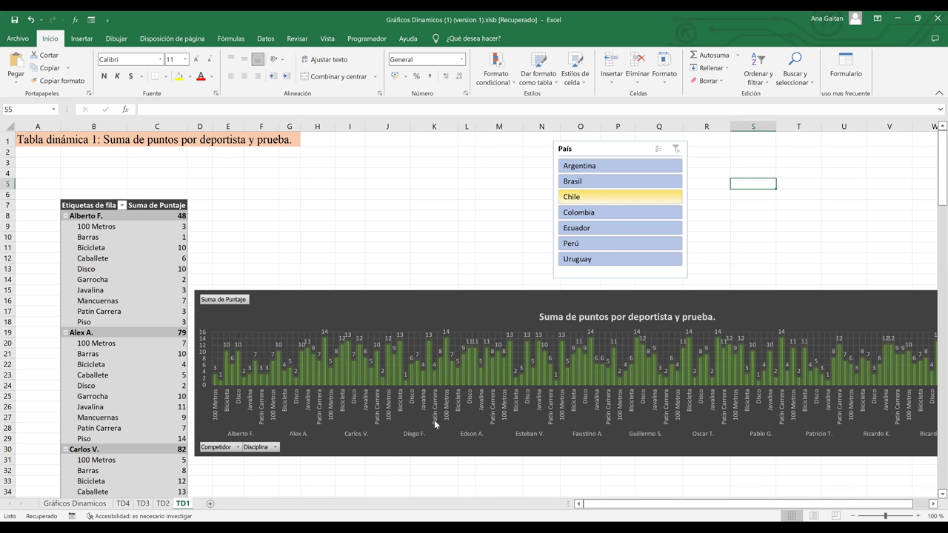
{"action": "left_click", "coordinate": [596, 199]}
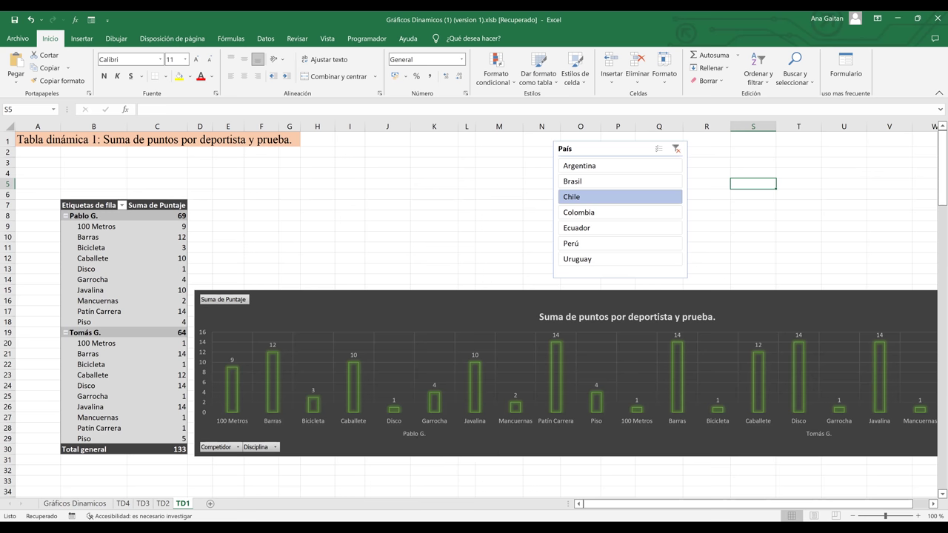
Step: Examine the filtered chart's columns and data labels up close alongside the scores in the pivot table
{"action": "left_click_drag", "start_coordinate": [714, 509], "coordinate": [750, 508]}
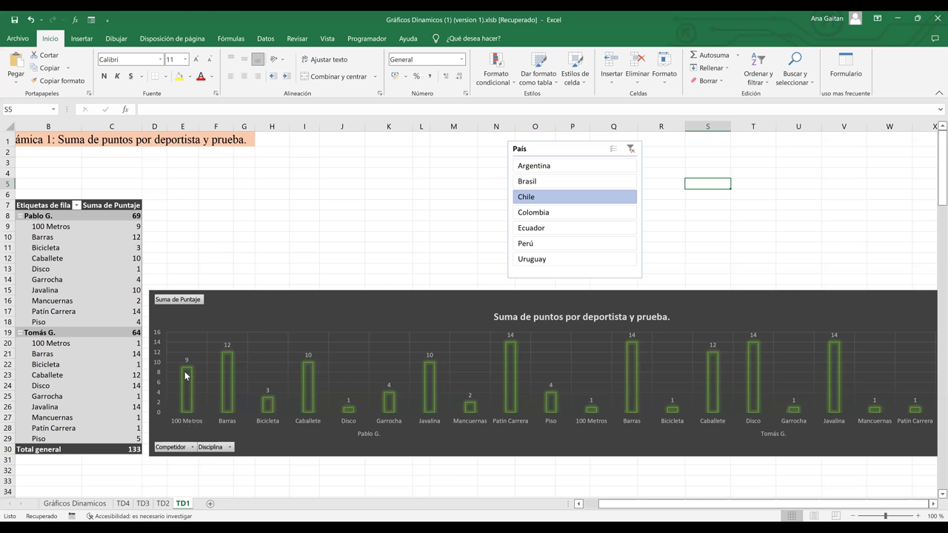
{"action": "mouse_move", "coordinate": [184, 369]}
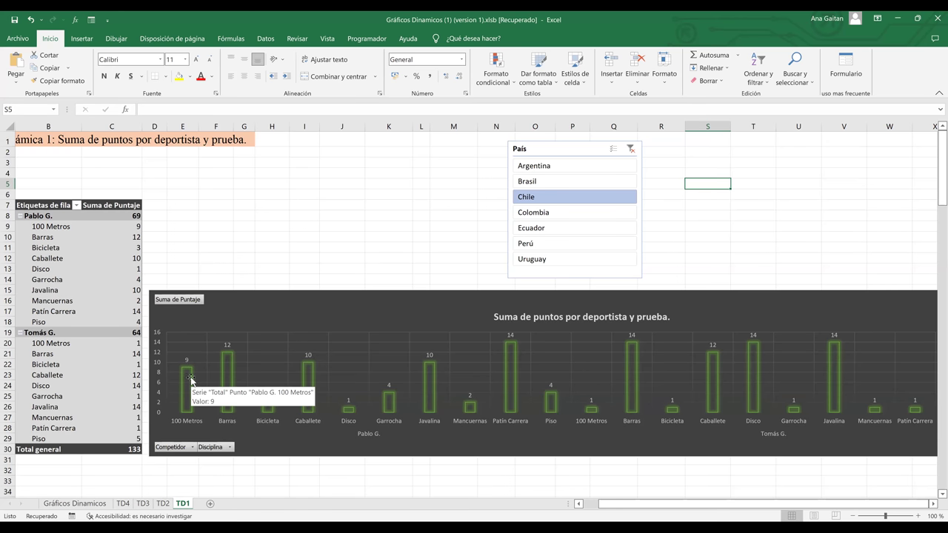
{"action": "scroll", "coordinate": [192, 378], "scroll_direction": "up", "scroll_amount": 8}
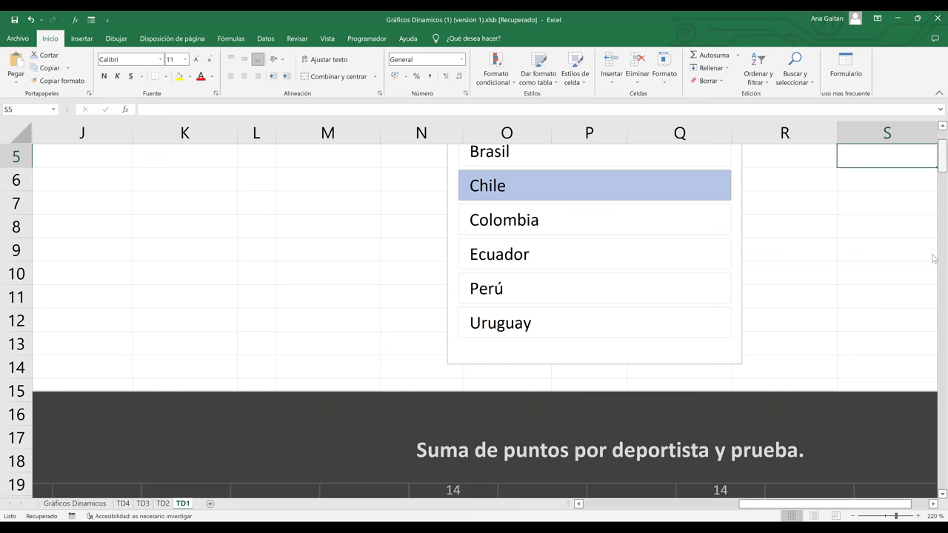
{"action": "scroll", "coordinate": [933, 260], "scroll_direction": "down", "scroll_amount": 15}
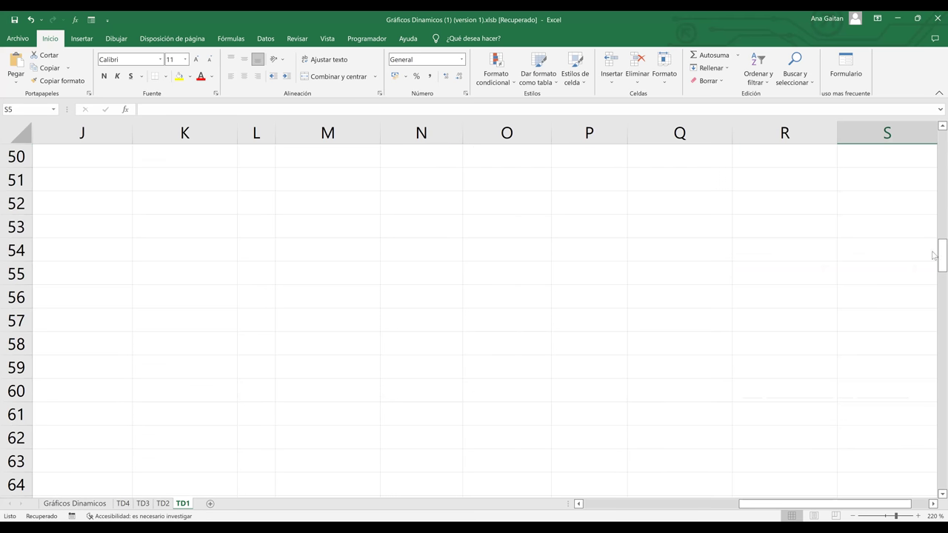
{"action": "left_click_drag", "start_coordinate": [934, 255], "coordinate": [879, 374]}
{"action": "left_click_drag", "start_coordinate": [803, 510], "coordinate": [677, 513]}
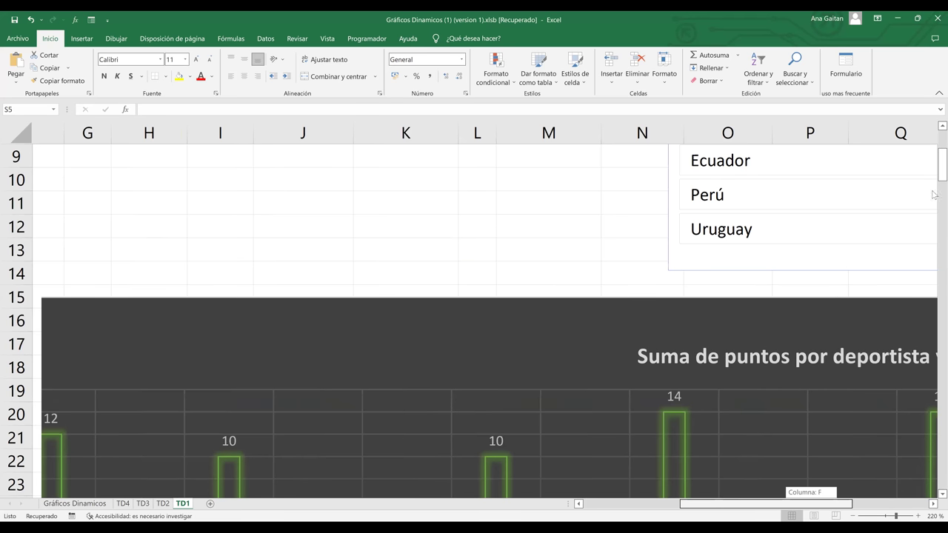
{"action": "scroll", "coordinate": [577, 394], "scroll_direction": "left", "scroll_amount": 3}
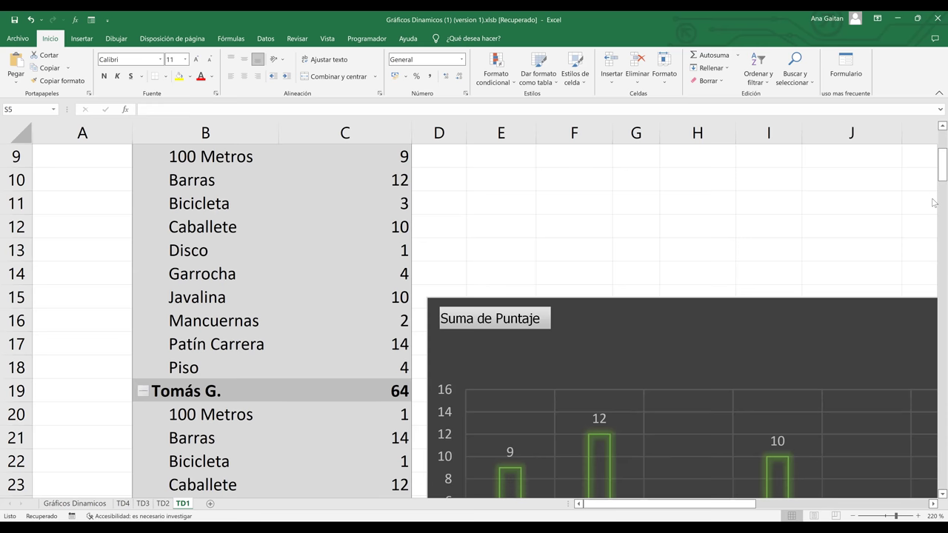
{"action": "left_click_drag", "start_coordinate": [932, 202], "coordinate": [932, 199]}
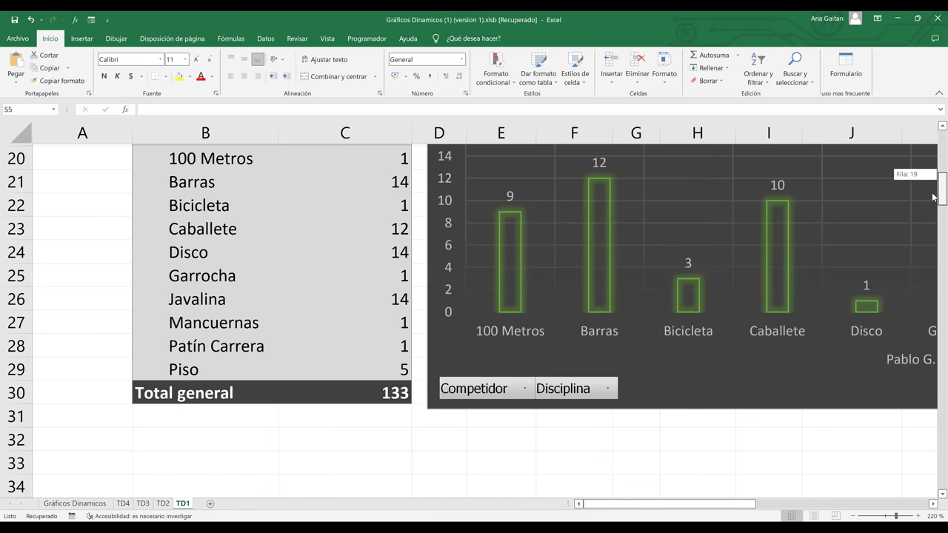
{"action": "scroll", "coordinate": [491, 420], "scroll_direction": "up", "scroll_amount": 1}
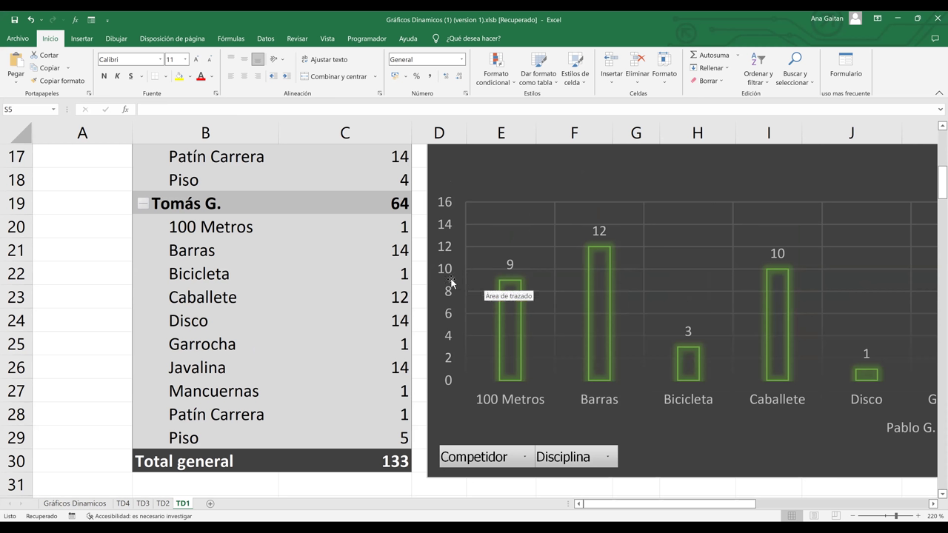
{"action": "left_click", "coordinate": [510, 264]}
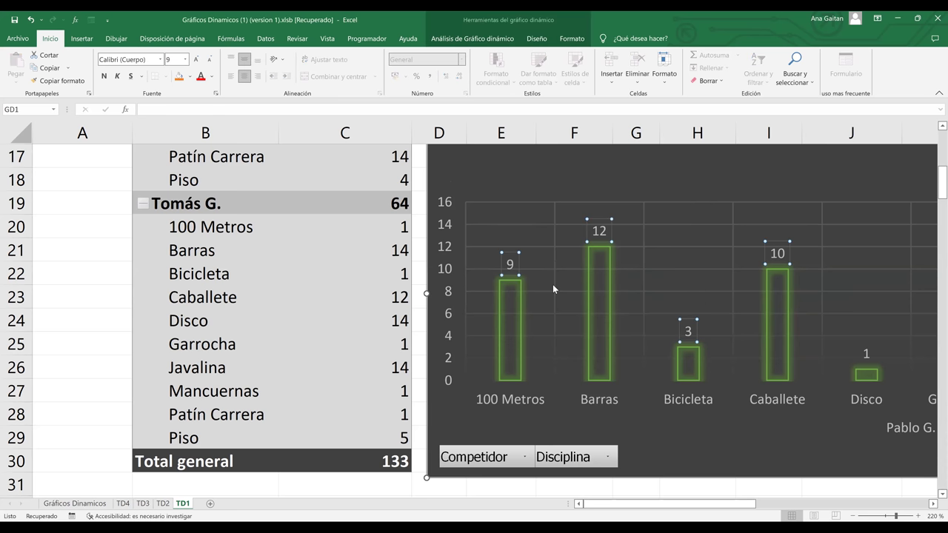
{"action": "left_click", "coordinate": [553, 284]}
Step: Insert a slicer for the Competidor field and place it above the chart, beside the País slicer
{"action": "scroll", "coordinate": [553, 287], "scroll_direction": "down", "scroll_amount": 1}
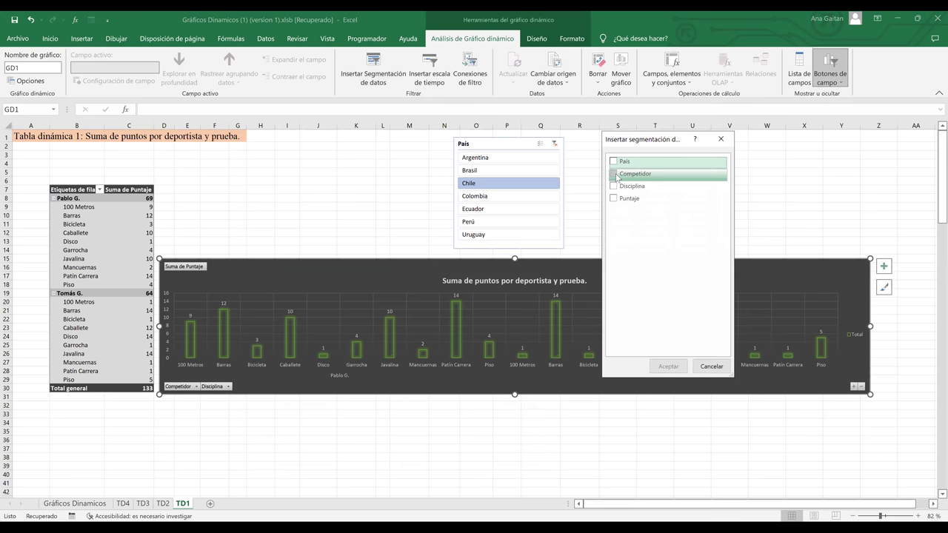
{"action": "left_click", "coordinate": [614, 174]}
{"action": "left_click", "coordinate": [667, 367]}
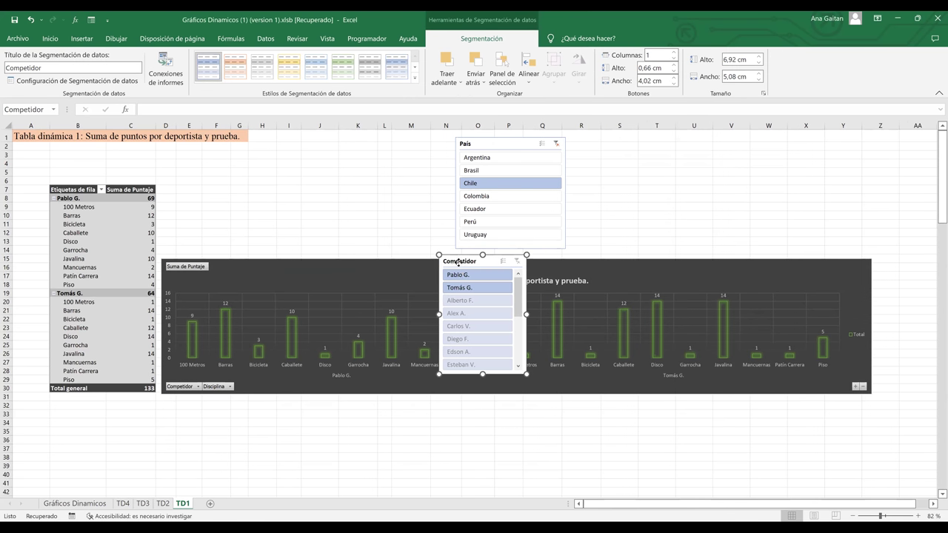
{"action": "left_click_drag", "start_coordinate": [458, 262], "coordinate": [636, 142]}
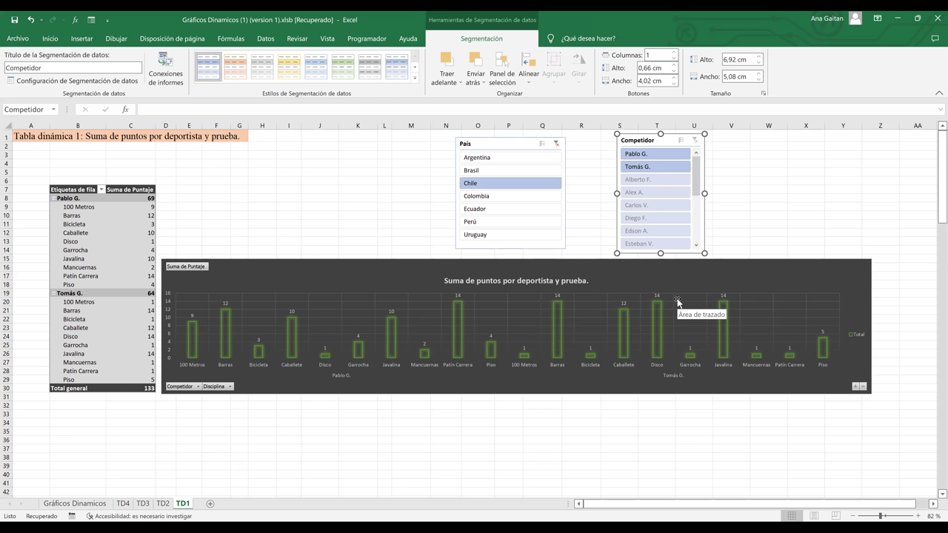
Step: Clear the country filter from the País slicer to include every country again
{"action": "left_click", "coordinate": [478, 186]}
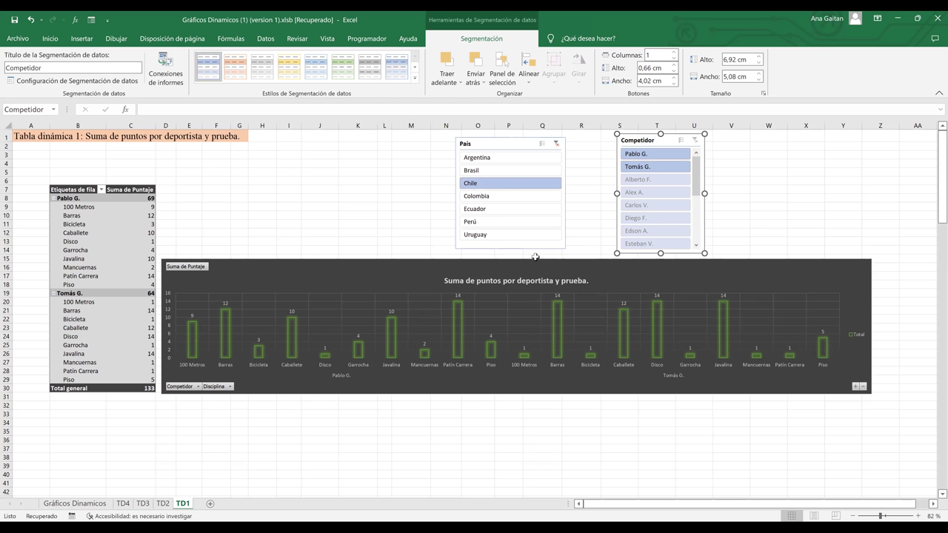
{"action": "left_click", "coordinate": [557, 144]}
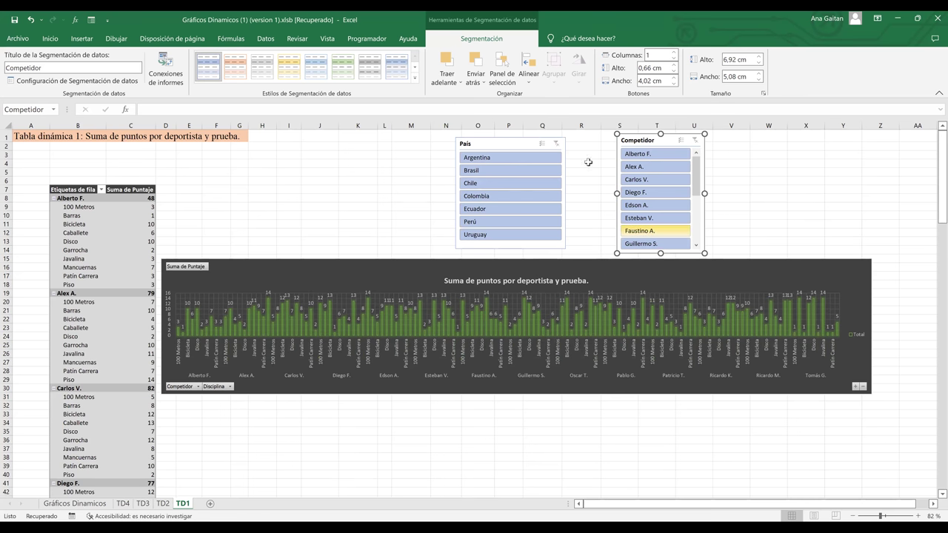
Step: Filter the TD1 pivot table and chart to the second, sixth and eighth competitors using multi-selection in the Competidor slicer
{"action": "left_click", "coordinate": [646, 193]}
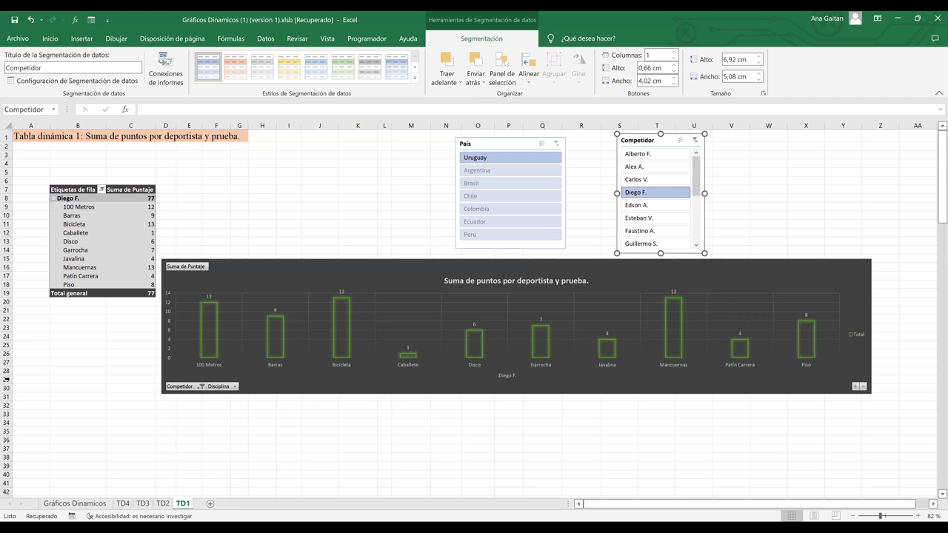
{"action": "left_click", "coordinate": [638, 168]}
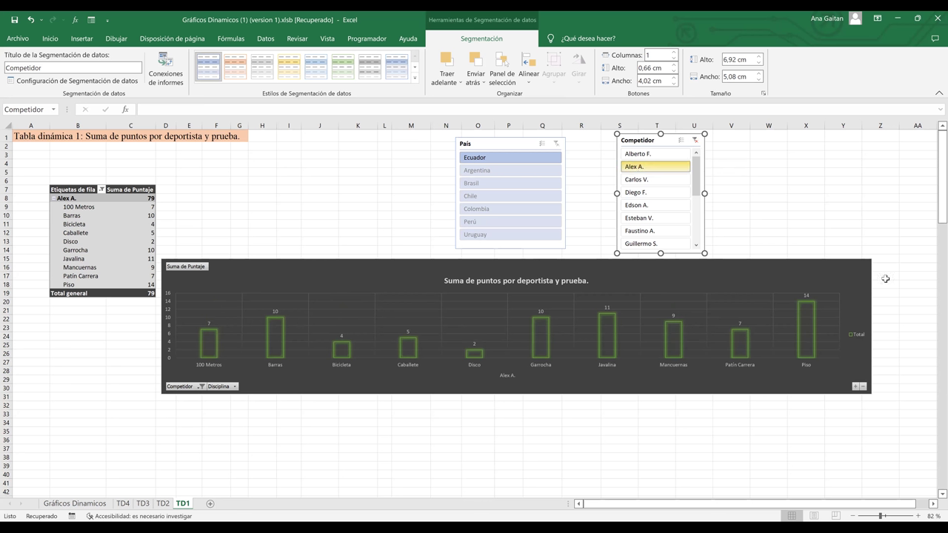
{"action": "left_click", "coordinate": [680, 140]}
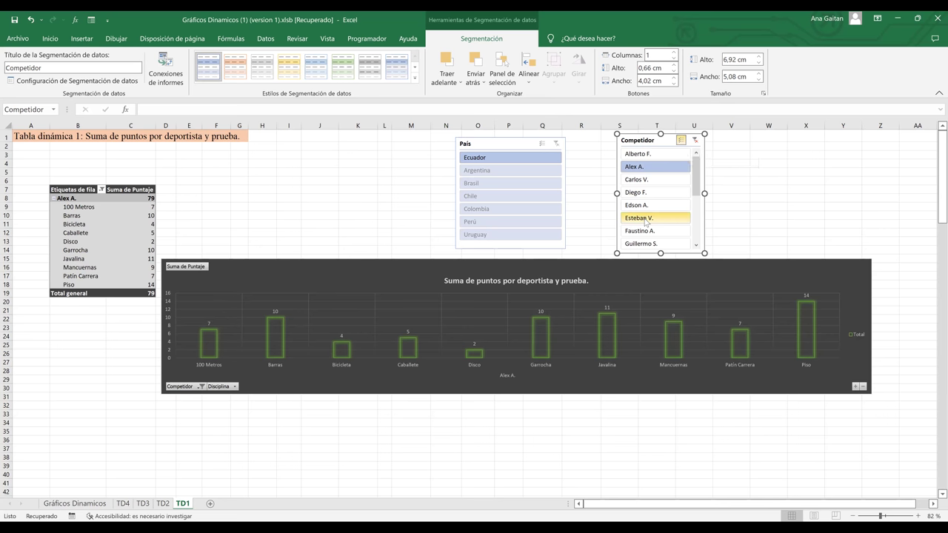
{"action": "left_click", "coordinate": [645, 218]}
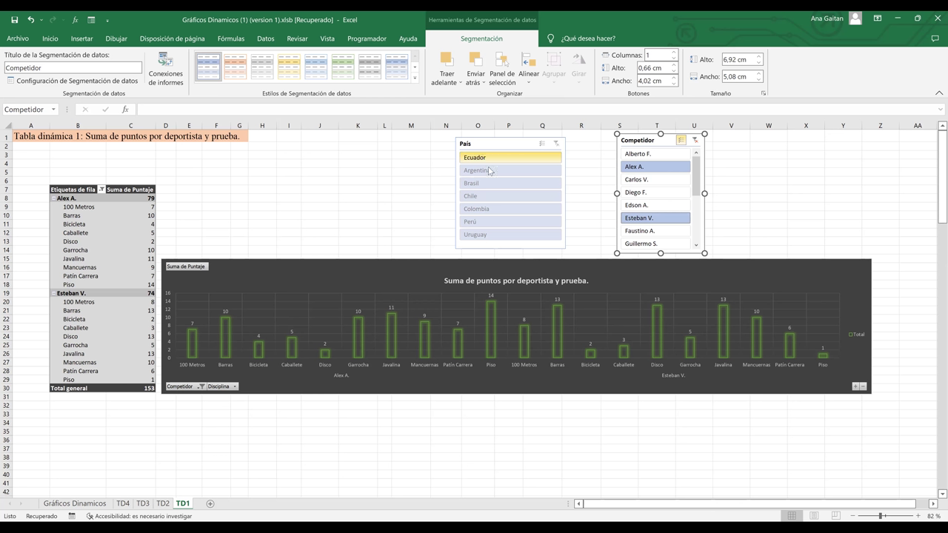
{"action": "left_click", "coordinate": [641, 244]}
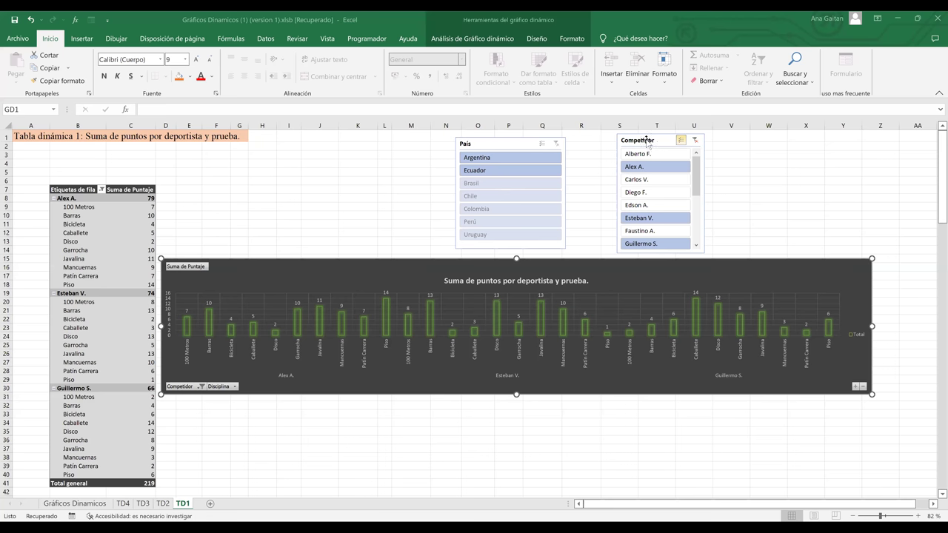
Step: Select the País and Competidor slicers together and apply the grey style from the Oscuro group to both
{"action": "key", "text": "Tab"}
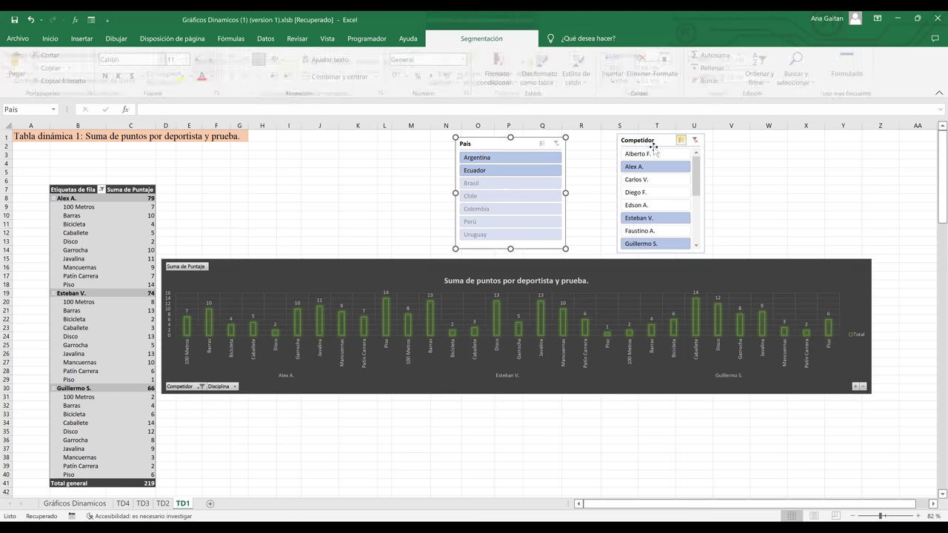
{"action": "left_click", "coordinate": [653, 146]}
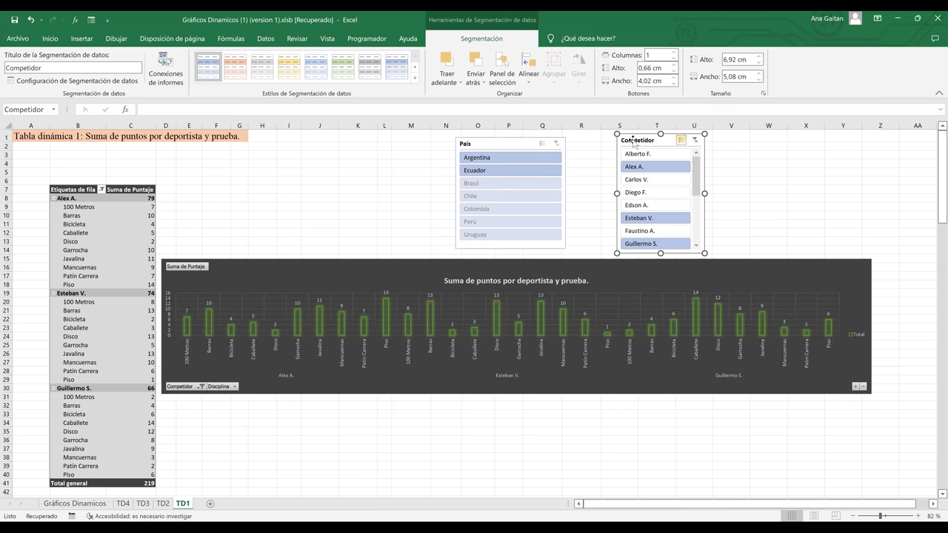
{"action": "key", "text": "Escape"}
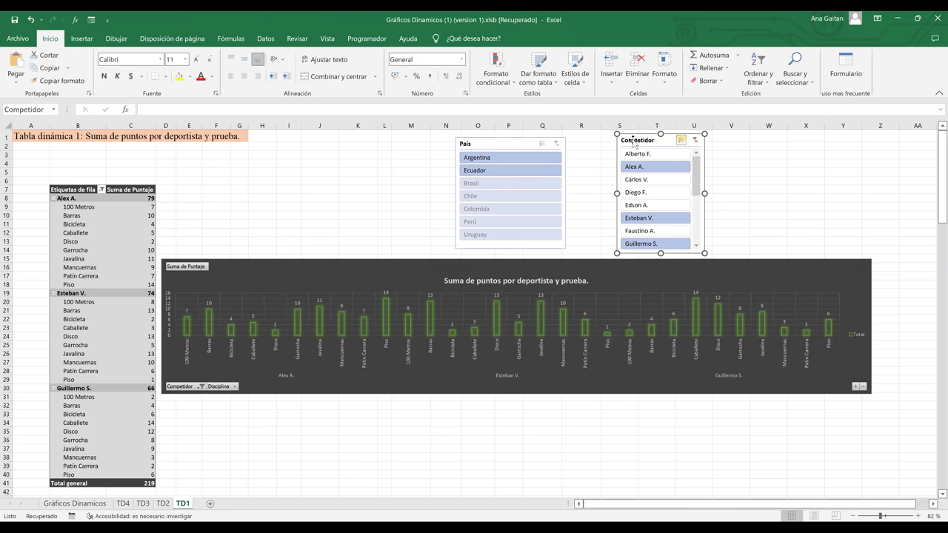
{"action": "left_click", "coordinate": [633, 143]}
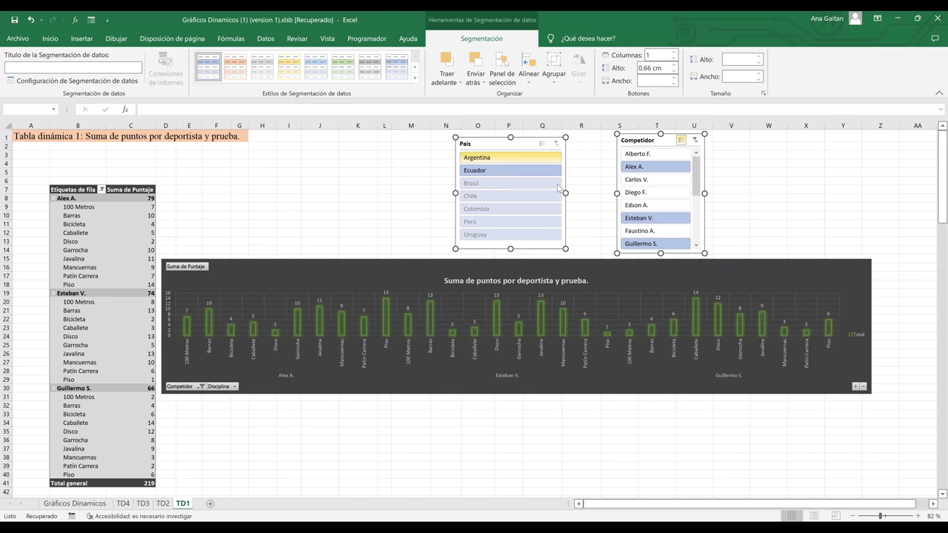
{"action": "left_click", "coordinate": [483, 148], "text": "ctrl"}
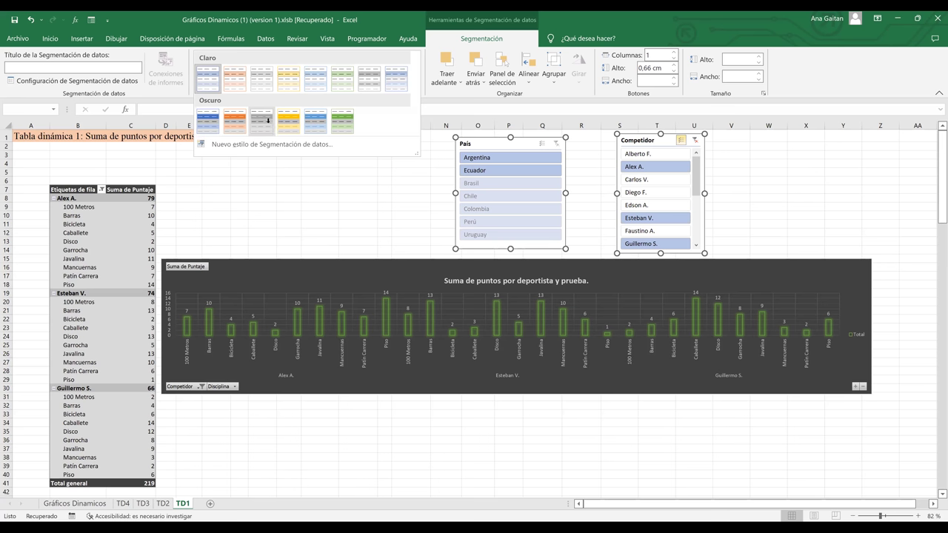
{"action": "left_click", "coordinate": [267, 120]}
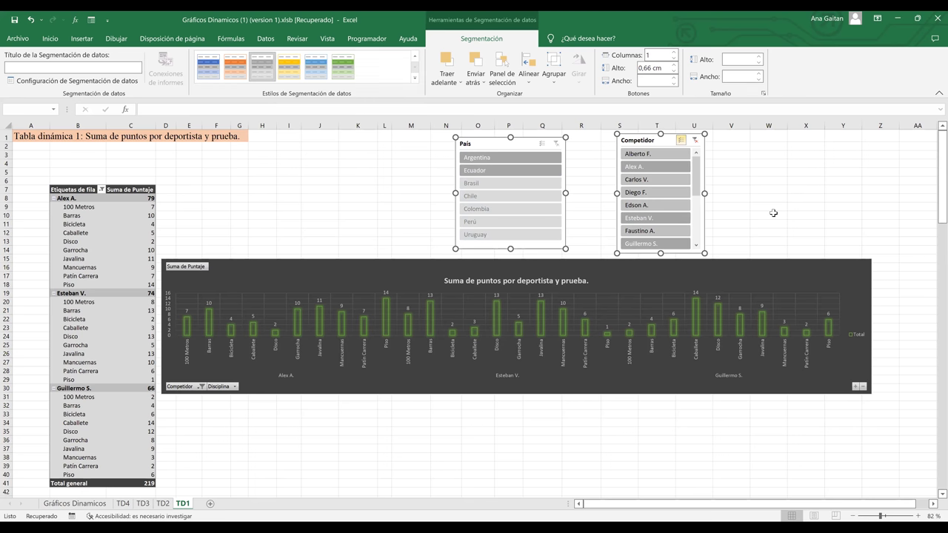
{"action": "key", "text": "Escape"}
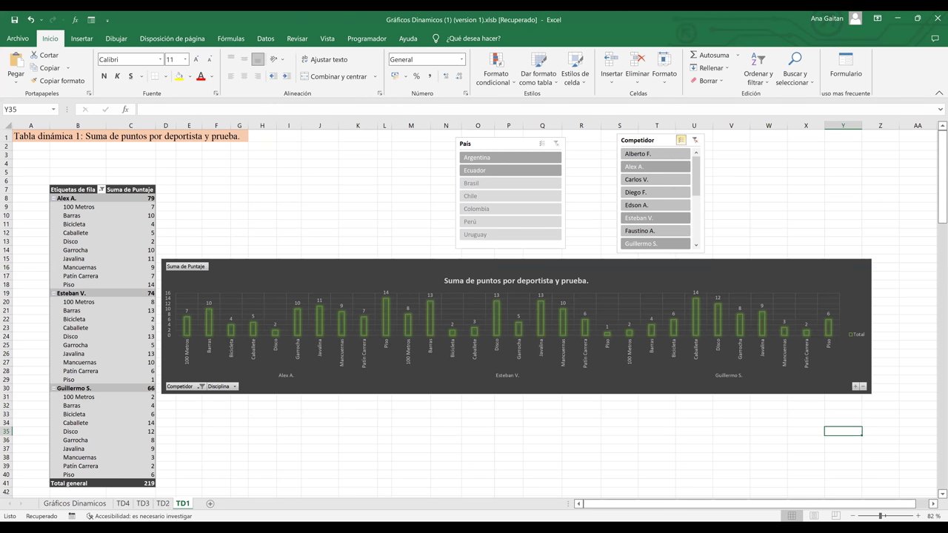
Step: View the pivot table and column chart on sheet TD2, then return to sheet TD1
{"action": "left_click", "coordinate": [165, 507]}
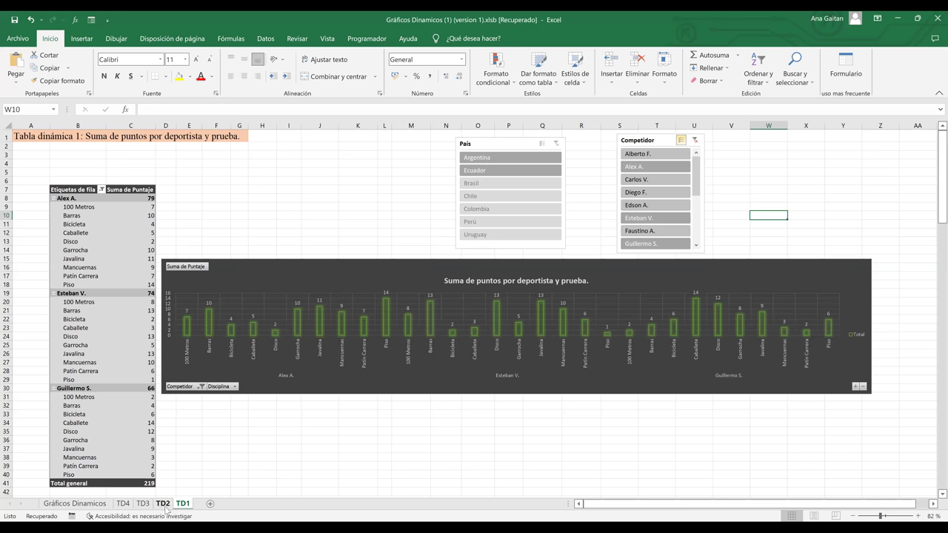
{"action": "left_click", "coordinate": [165, 508]}
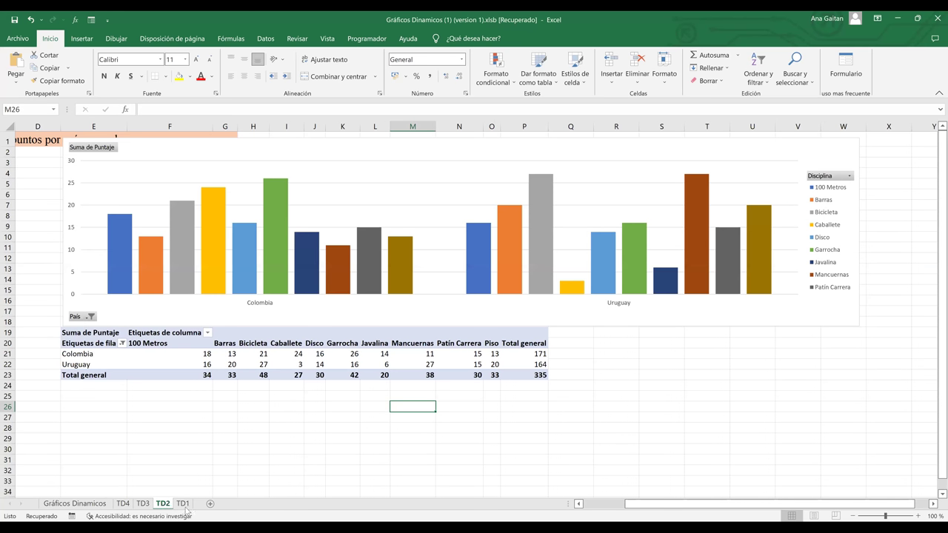
{"action": "key", "text": "ctrl+Page_Down"}
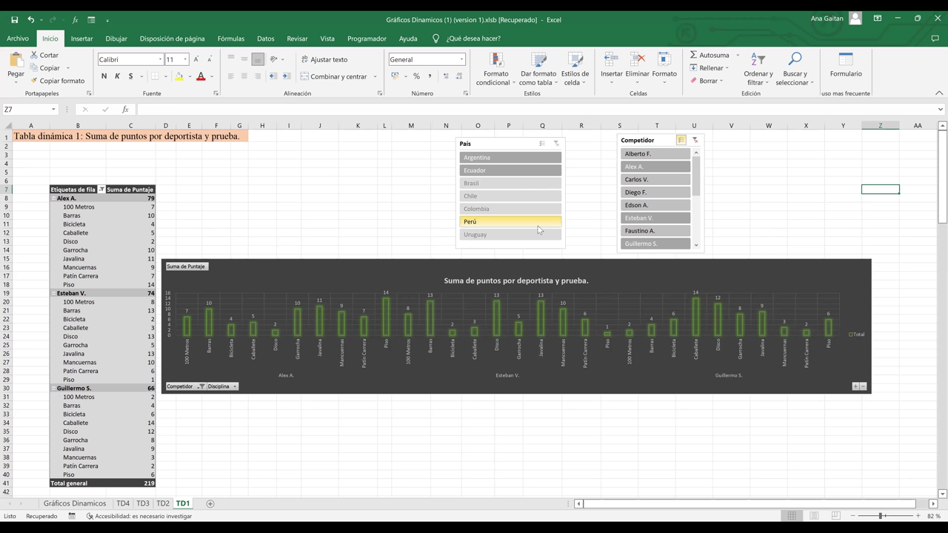
Step: Move the TD1 pivot chart to its own new sheet named GRAFICO DINAMICO 1
{"action": "left_click", "coordinate": [623, 219]}
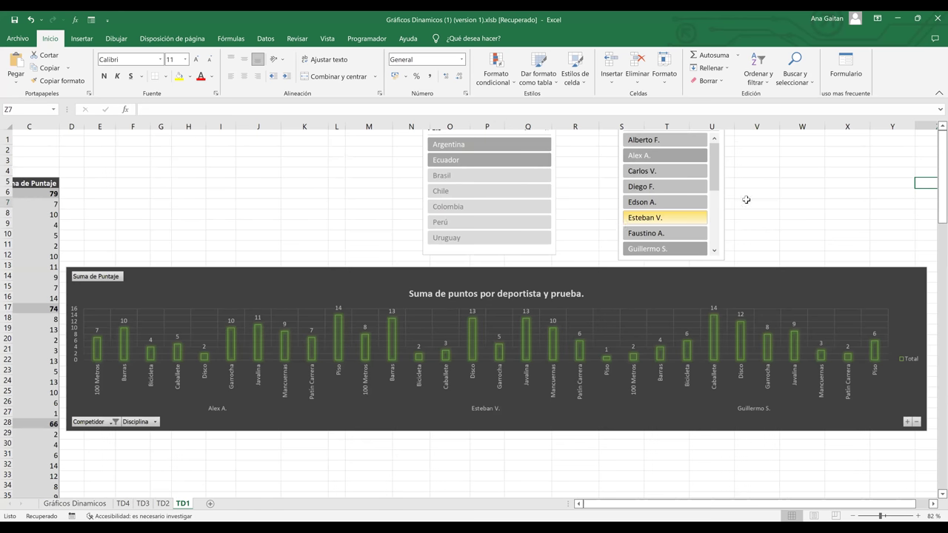
{"action": "scroll", "coordinate": [717, 201], "scroll_direction": "down", "scroll_amount": 1, "text": "ctrl"}
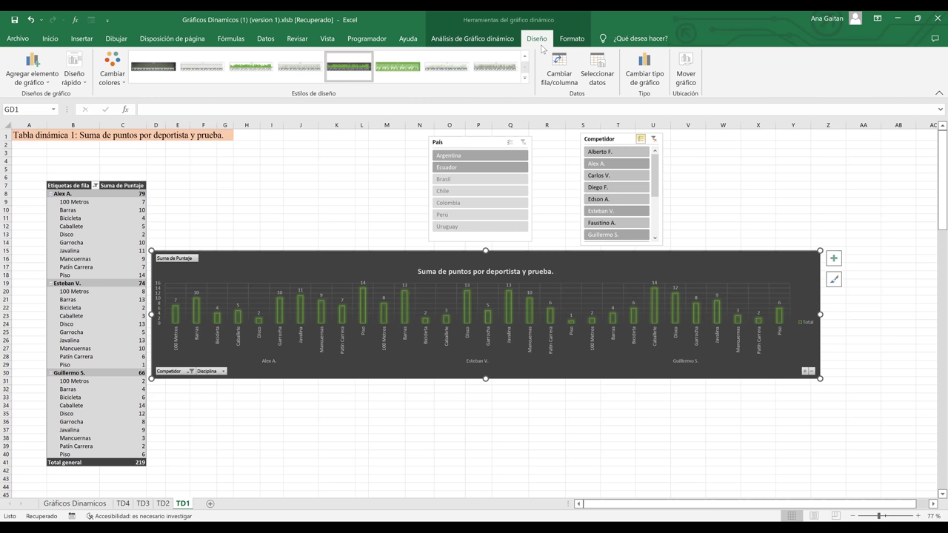
{"action": "left_click", "coordinate": [686, 75]}
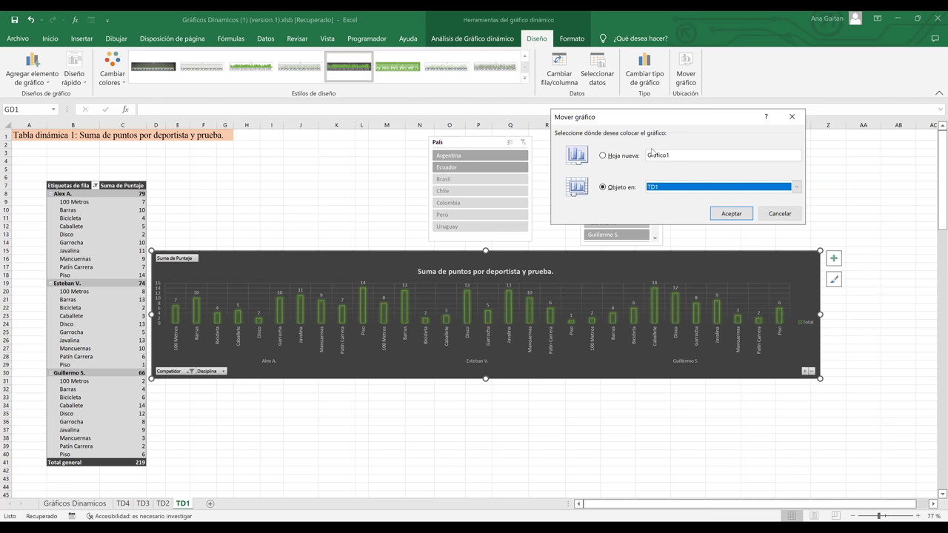
{"action": "left_click", "coordinate": [674, 153]}
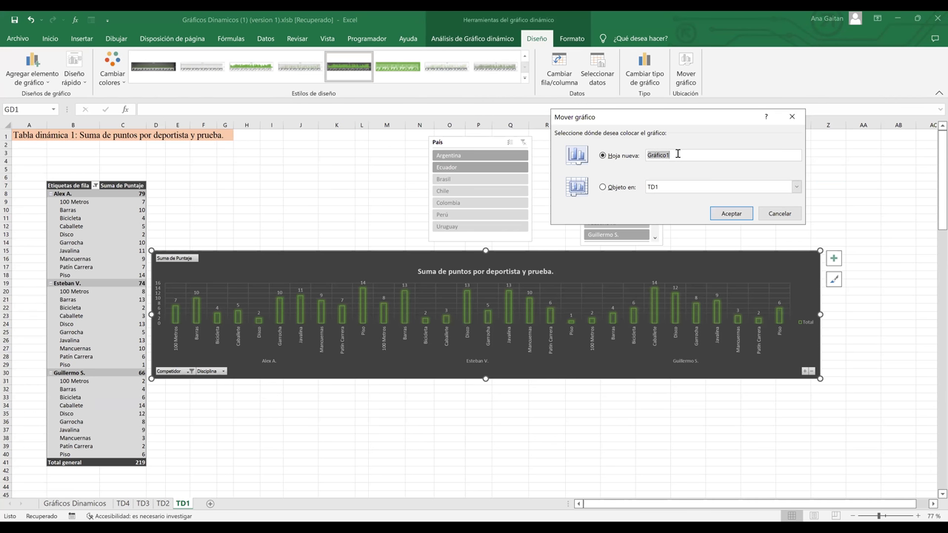
{"action": "left_click", "coordinate": [677, 154]}
{"action": "key", "text": "BackSpace"}
{"action": "key", "text": "BackSpace"}
{"action": "key", "text": "BackSpace"}
{"action": "key", "text": "BackSpace"}
{"action": "key", "text": "BackSpace"}
{"action": "key", "text": "BackSpace"}
{"action": "key", "text": "BackSpace"}
{"action": "key", "text": "BackSpace"}
{"action": "type", "text": "GRAFICO DINAMICO 1"}
{"action": "key", "text": "BackSpace"}
{"action": "type", "text": "1"}
{"action": "key", "text": "shift+Home"}
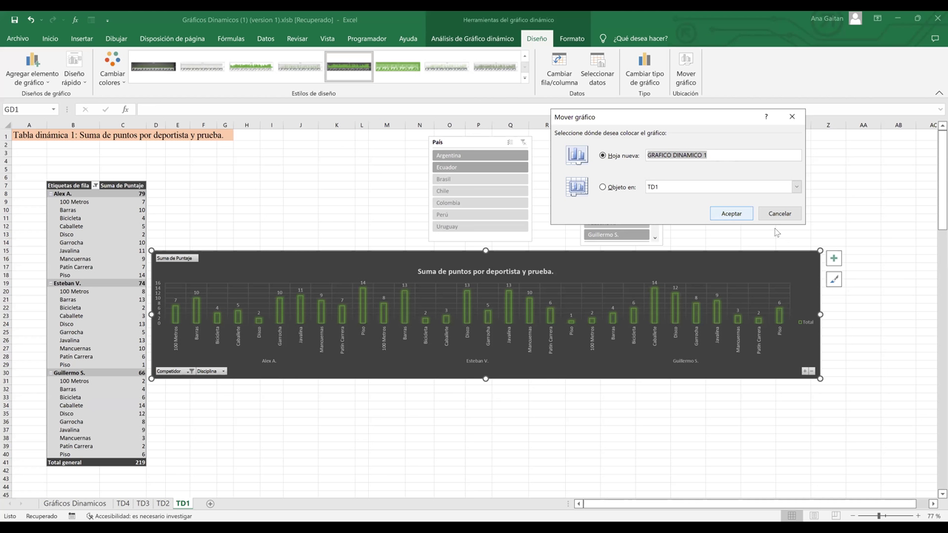
{"action": "key", "text": "Return"}
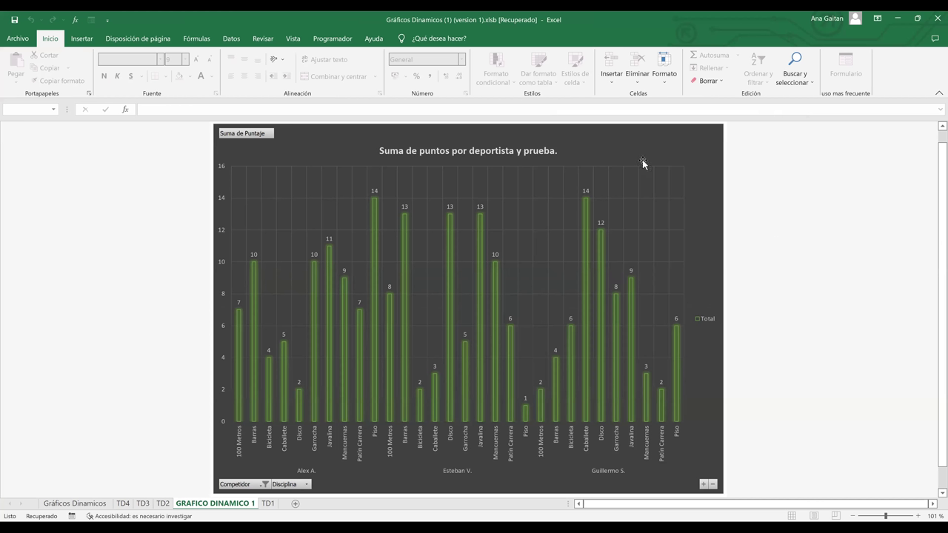
Step: Apply the white-background style with outlined columns to the moved chart and recolor it with the multicolor Paleta de colores 1
{"action": "left_click", "coordinate": [713, 135]}
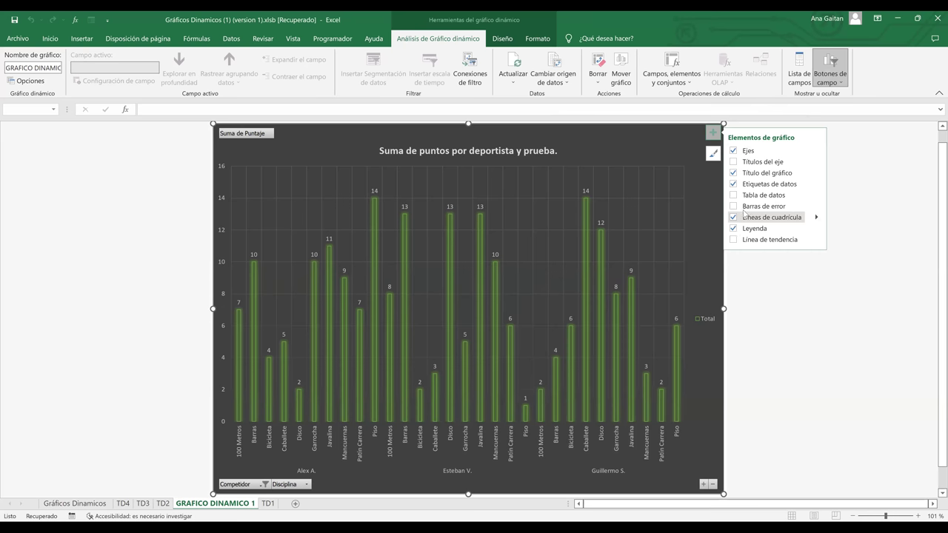
{"action": "left_click", "coordinate": [782, 308]}
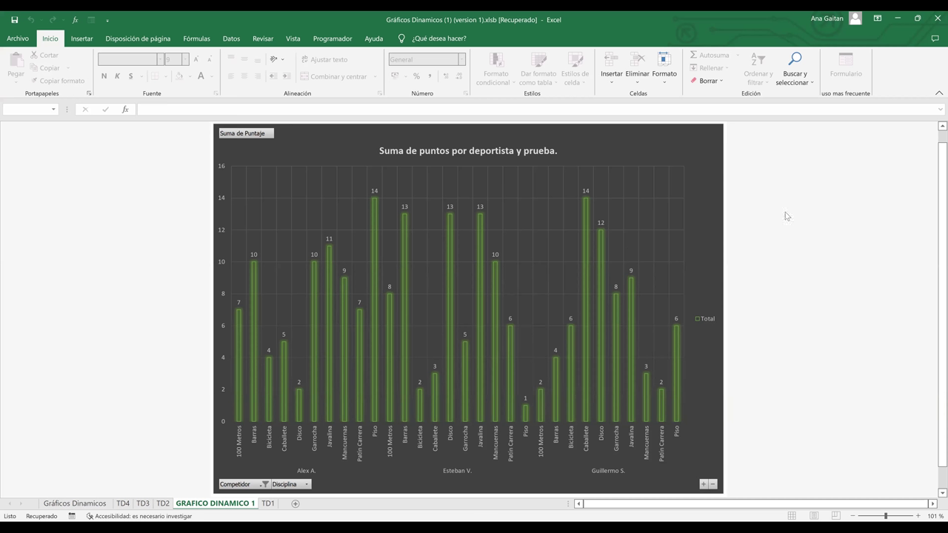
{"action": "left_click", "coordinate": [613, 154]}
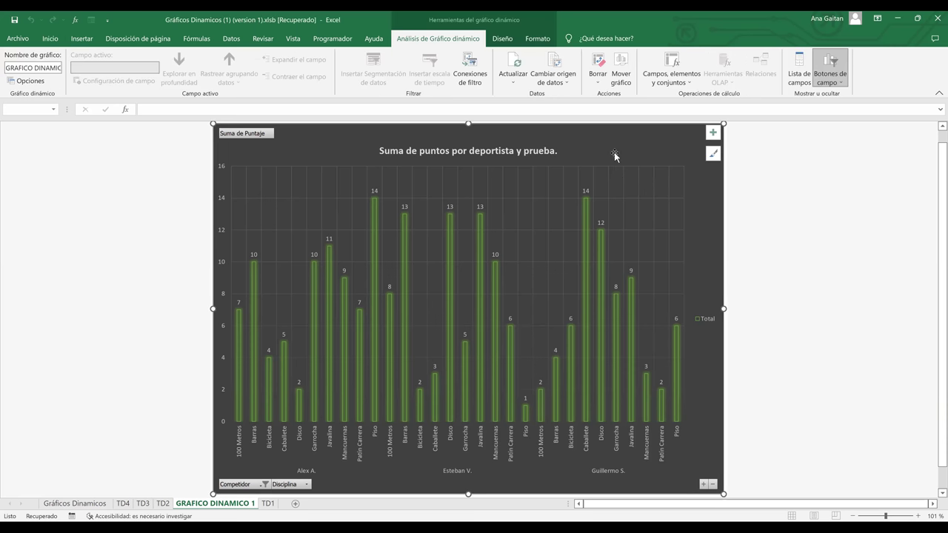
{"action": "left_click", "coordinate": [713, 154]}
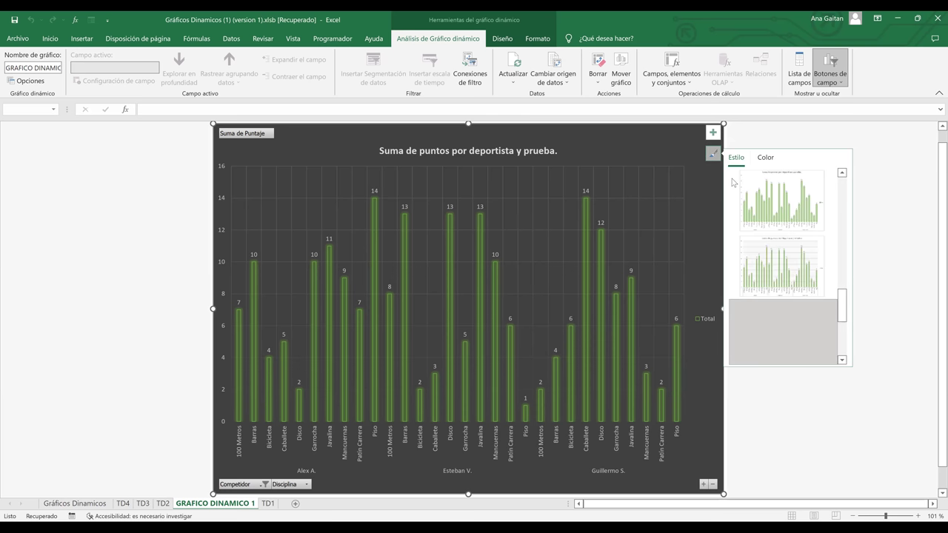
{"action": "left_click", "coordinate": [759, 206]}
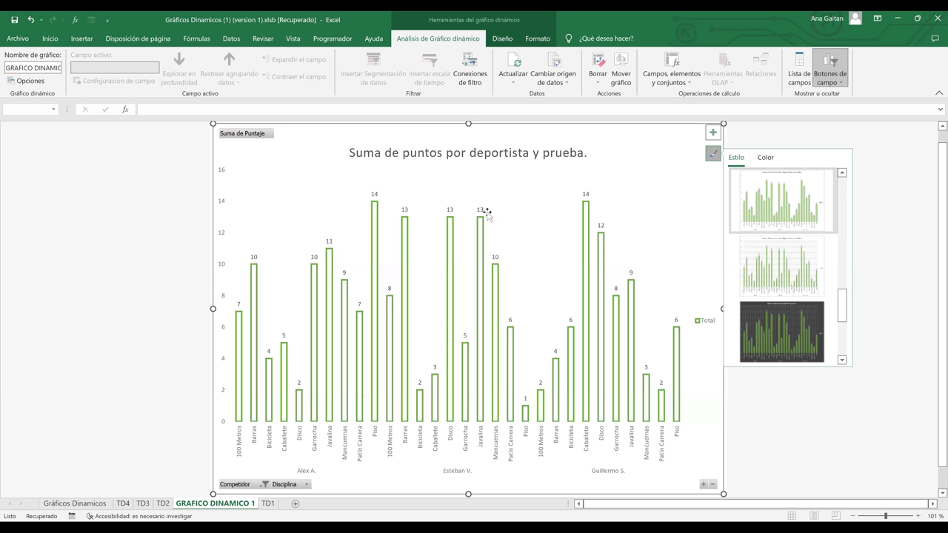
{"action": "left_click", "coordinate": [502, 42]}
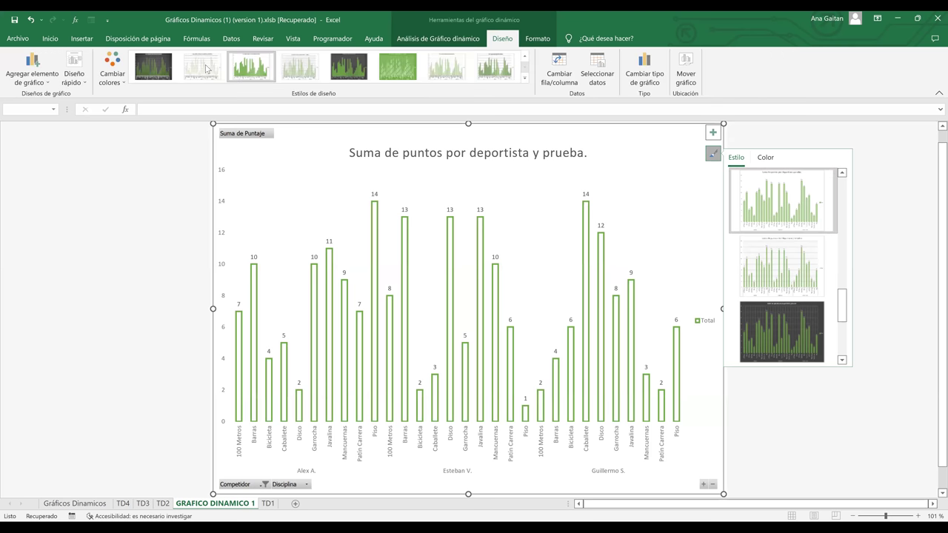
{"action": "left_click", "coordinate": [112, 74]}
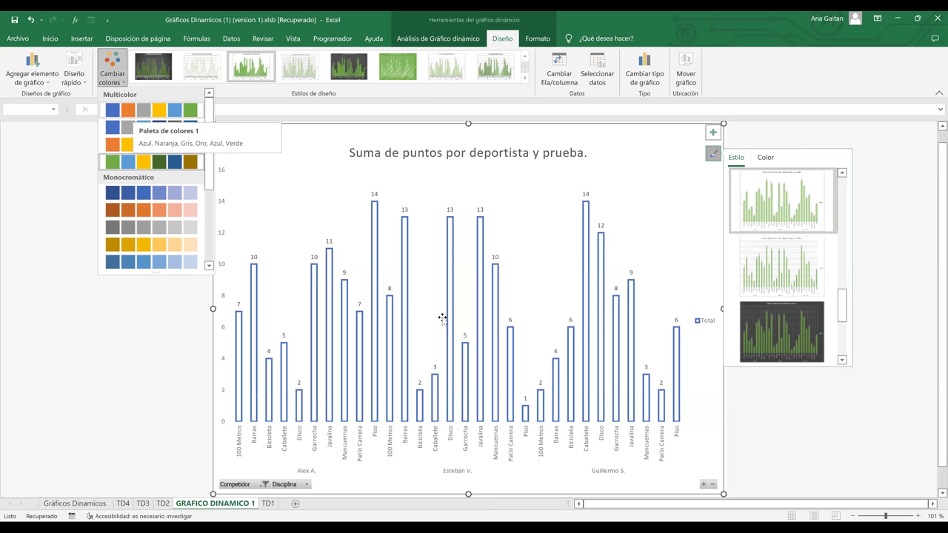
{"action": "left_click", "coordinate": [134, 115]}
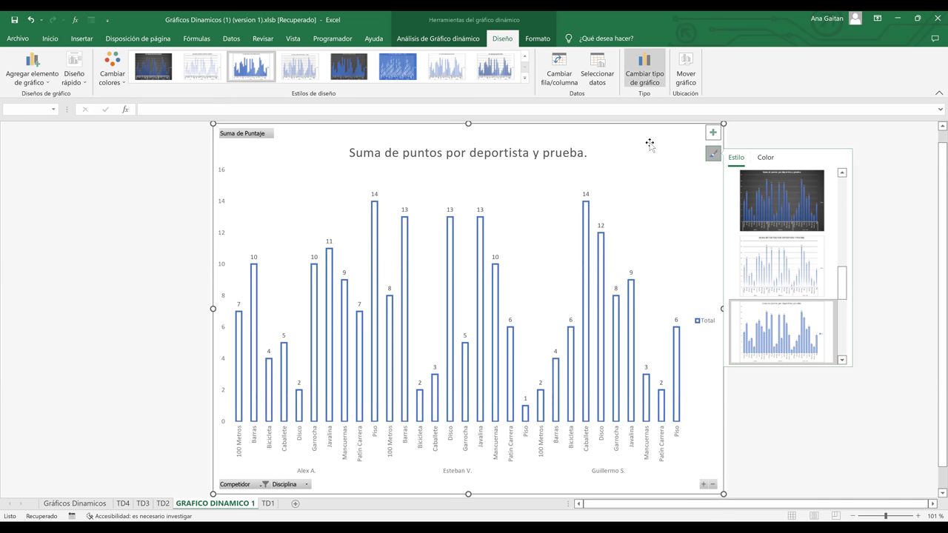
Step: Change the chart on GRAFICO DINAMICO 1 from columns to a flat Circular pie chart
{"action": "left_click", "coordinate": [644, 65]}
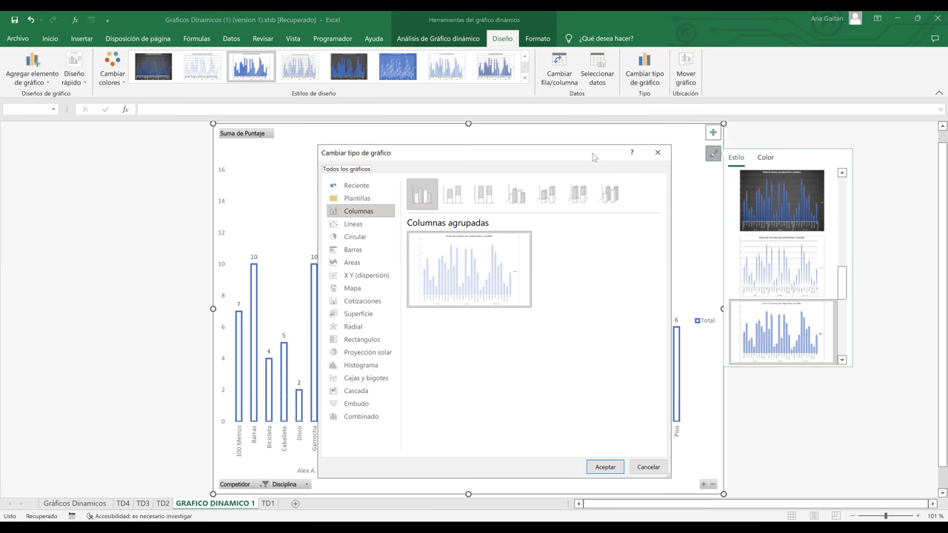
{"action": "left_click", "coordinate": [363, 239]}
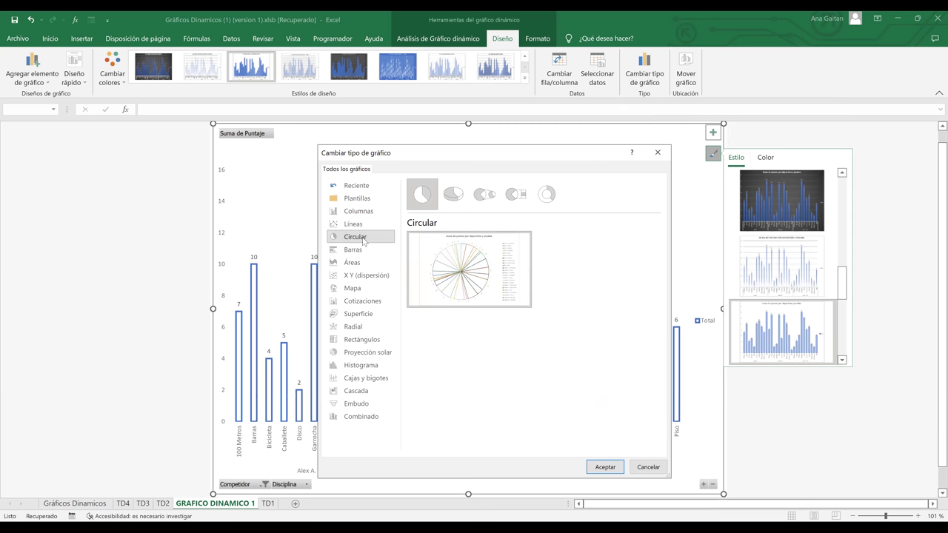
{"action": "left_click", "coordinate": [450, 196]}
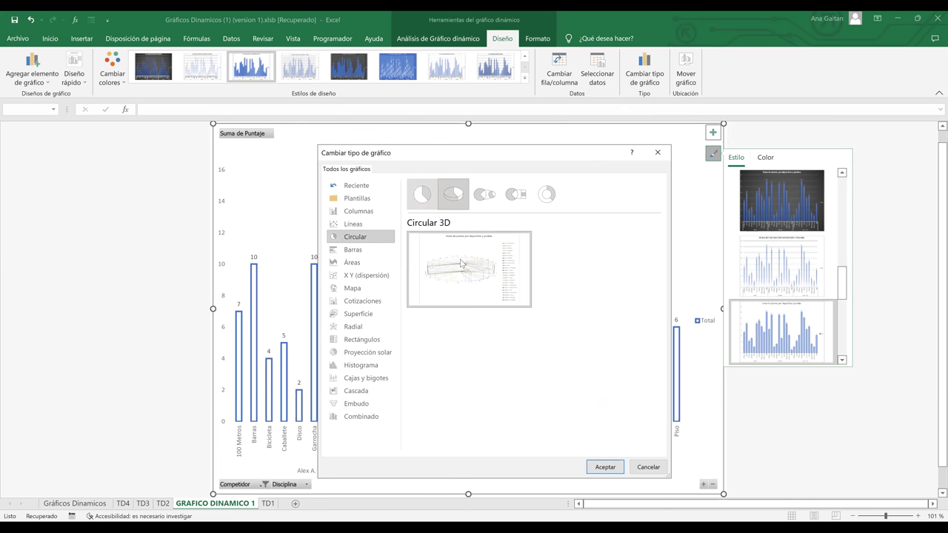
{"action": "left_click", "coordinate": [606, 471]}
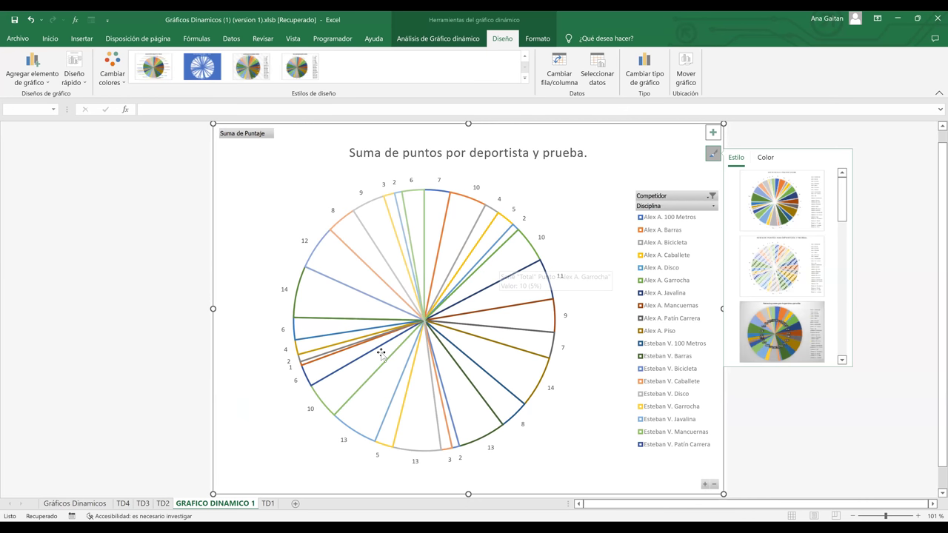
Step: Apply the last pie style, with outside labels on a white background, and select all competitors in the chart's Competidor filter
{"action": "left_click", "coordinate": [523, 80]}
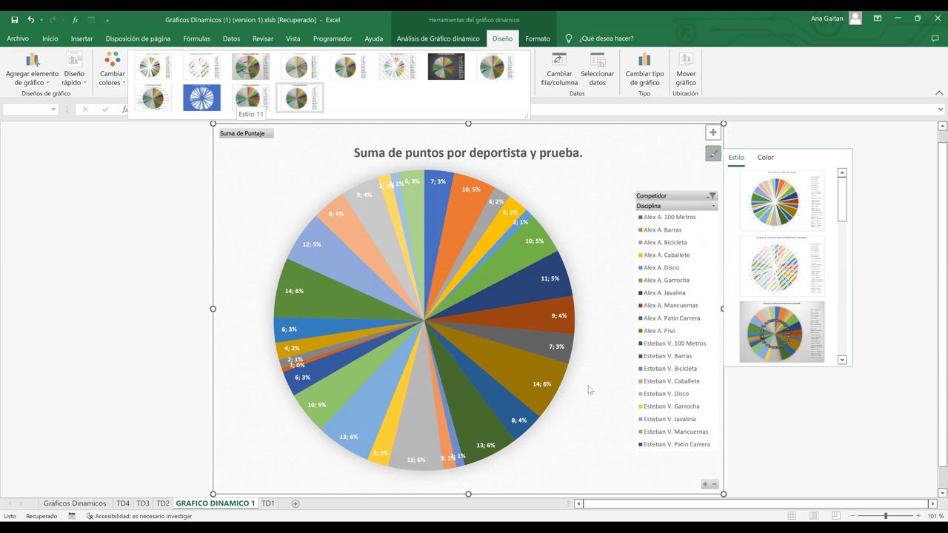
{"action": "left_click", "coordinate": [701, 354]}
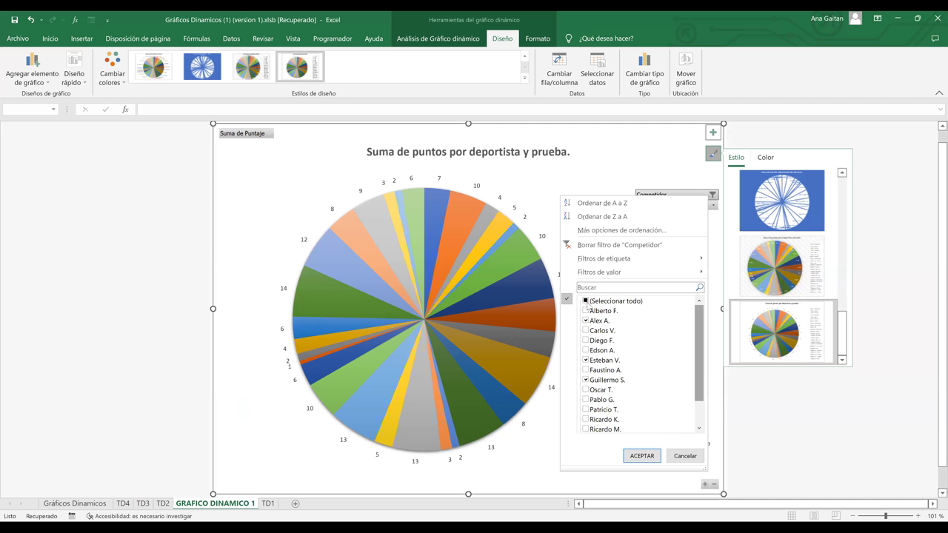
{"action": "left_click", "coordinate": [586, 301]}
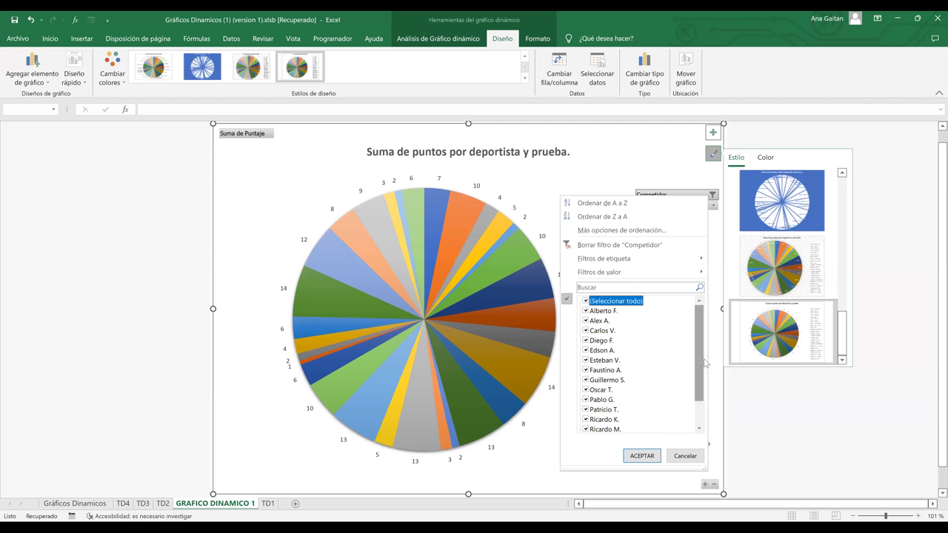
{"action": "left_click", "coordinate": [643, 456]}
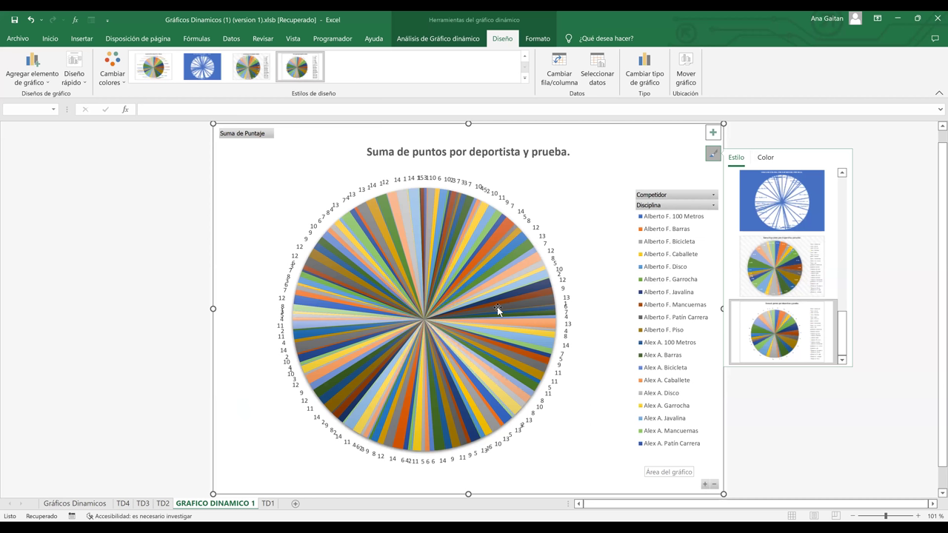
Step: Change the chart on GRAFICO DINAMICO 1 from a pie to Columnas agrupadas
{"action": "mouse_move", "coordinate": [496, 308]}
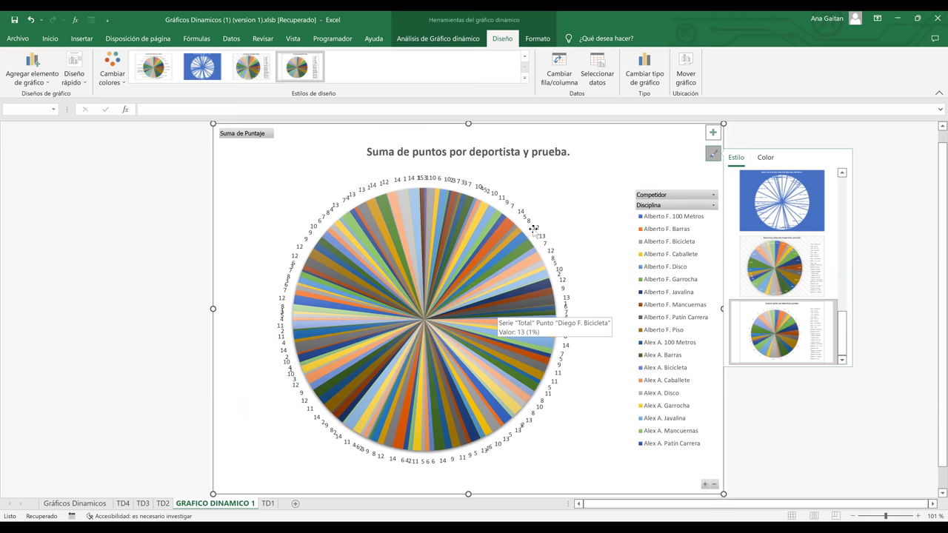
{"action": "left_click", "coordinate": [713, 134]}
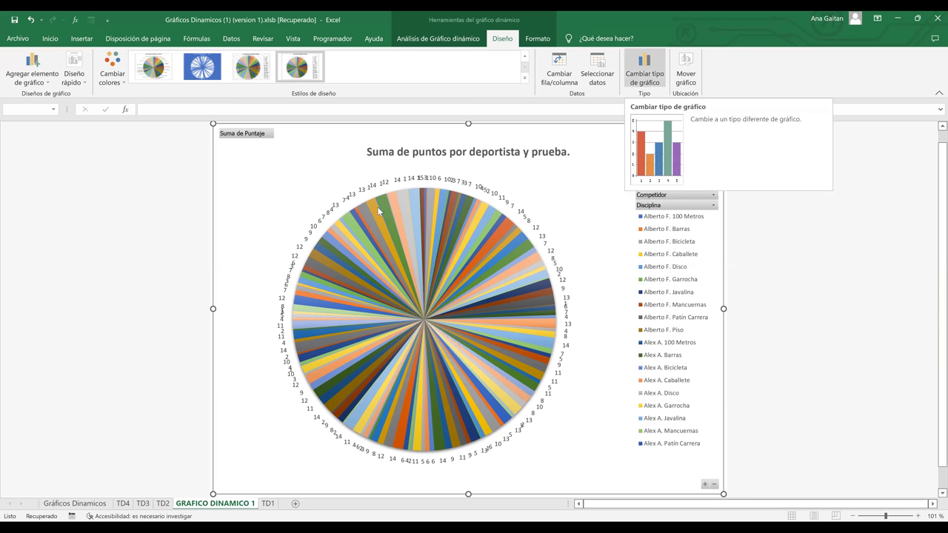
{"action": "left_click", "coordinate": [336, 206]}
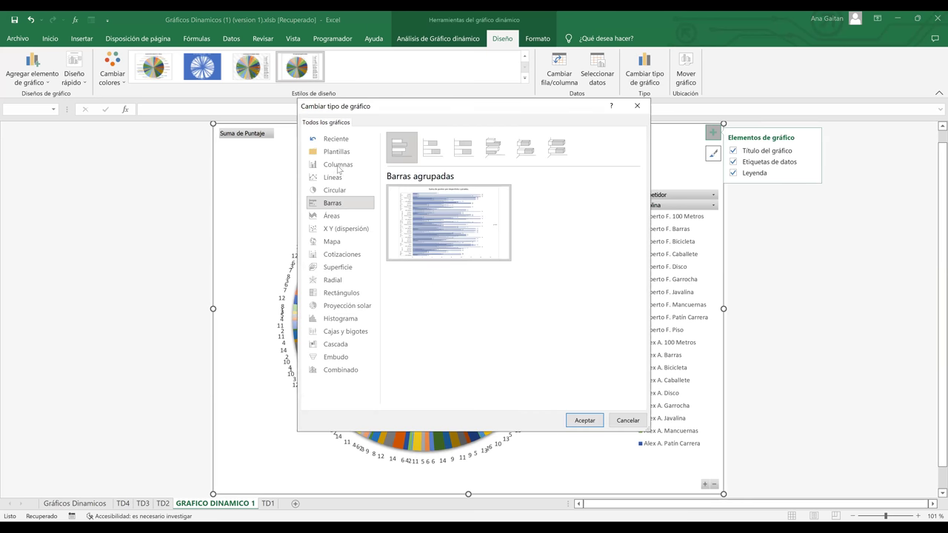
{"action": "left_click", "coordinate": [338, 167]}
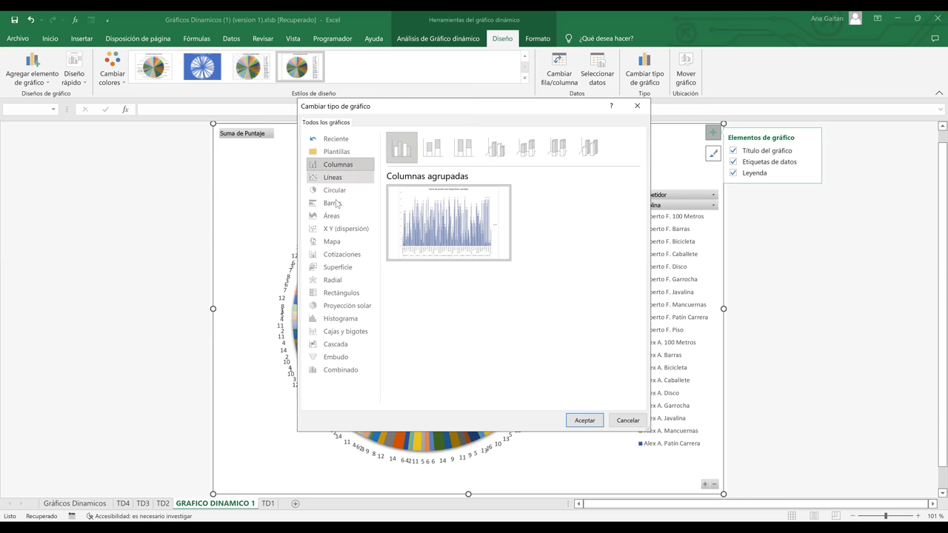
{"action": "left_click", "coordinate": [336, 204]}
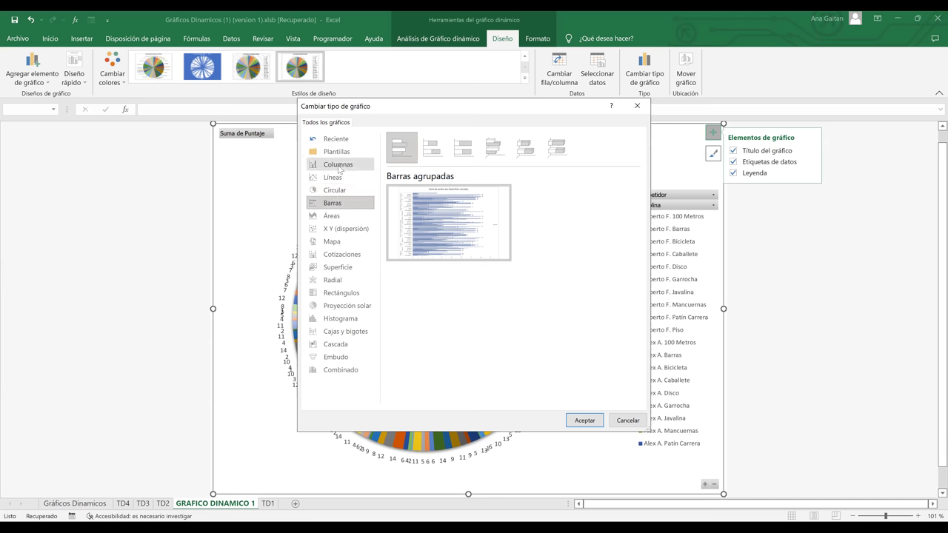
{"action": "left_click", "coordinate": [338, 166]}
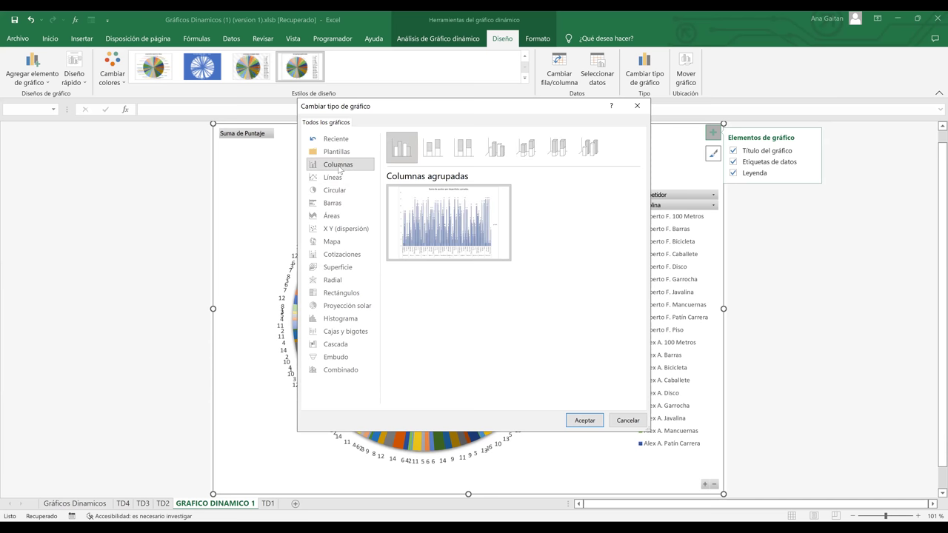
{"action": "left_click", "coordinate": [585, 420]}
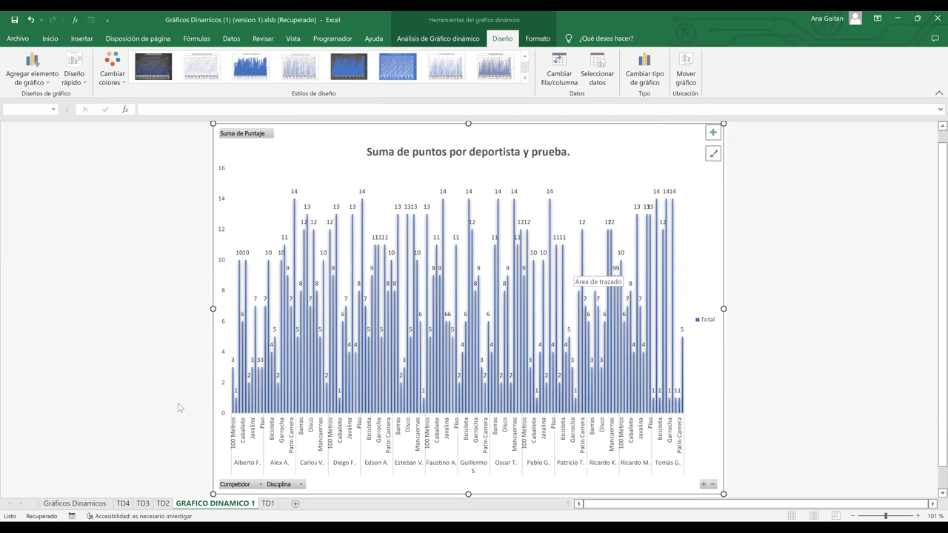
Step: Examine the unfiltered pivot table on sheet TD1 down to its Total general row, and return to the first row
{"action": "left_click", "coordinate": [268, 504]}
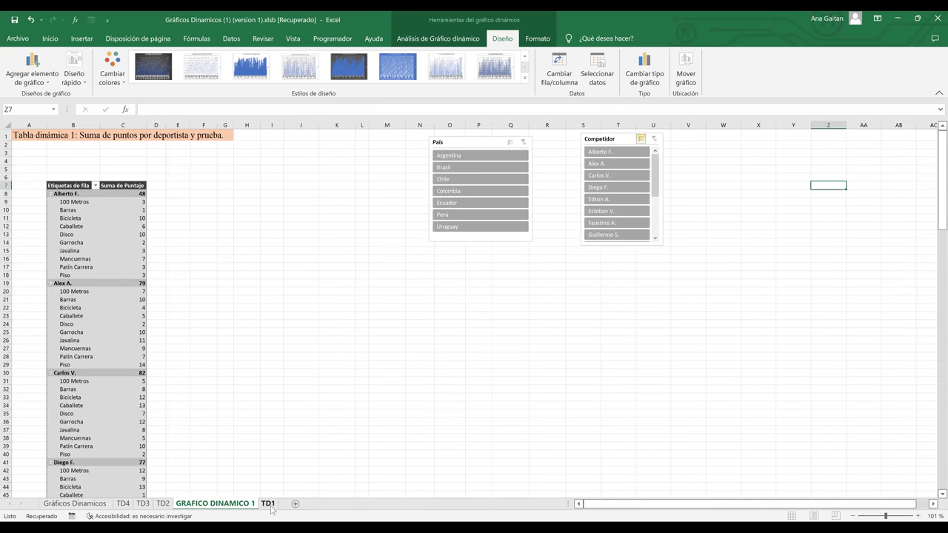
{"action": "left_click", "coordinate": [282, 341]}
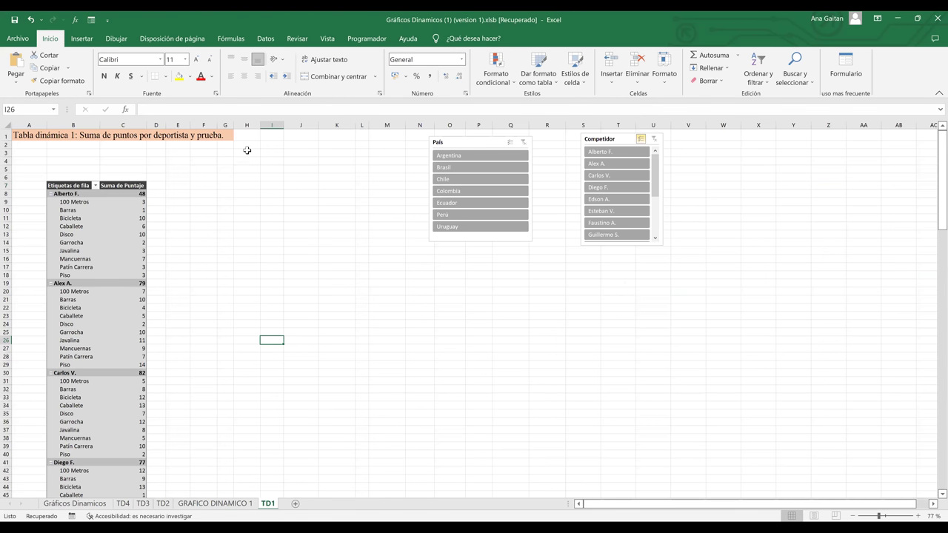
{"action": "left_click", "coordinate": [246, 177]}
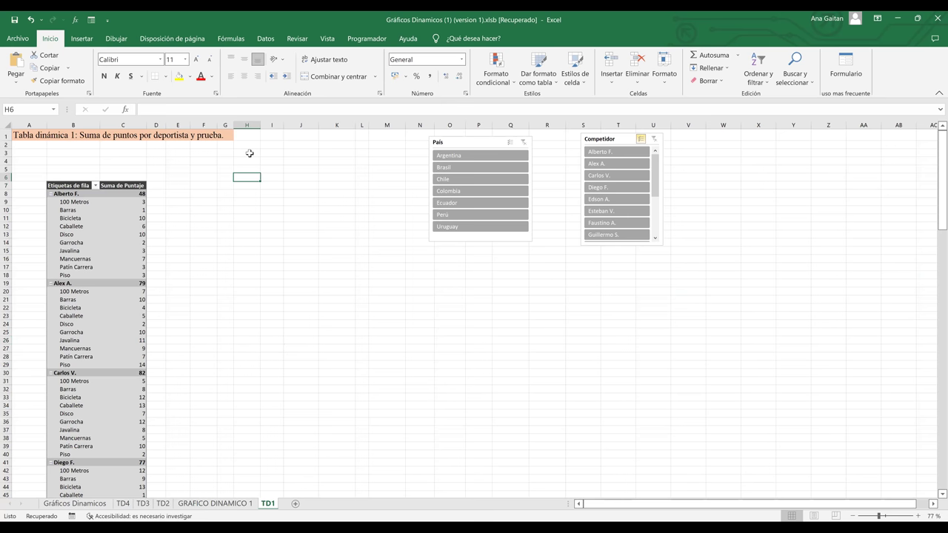
{"action": "key", "text": "Down"}
{"action": "key", "text": "Down"}
{"action": "key", "text": "Down"}
{"action": "key", "text": "Down"}
{"action": "key", "text": "Down"}
{"action": "key", "text": "Down"}
{"action": "key", "text": "Down"}
{"action": "key", "text": "Down"}
{"action": "key", "text": "Down"}
{"action": "key", "text": "Down"}
{"action": "key", "text": "Down"}
{"action": "key", "text": "Down"}
{"action": "key", "text": "Down"}
{"action": "key", "text": "Down"}
{"action": "key", "text": "Down"}
{"action": "key", "text": "Down"}
{"action": "key", "text": "Down"}
{"action": "key", "text": "Down"}
{"action": "key", "text": "Down"}
{"action": "key", "text": "Down"}
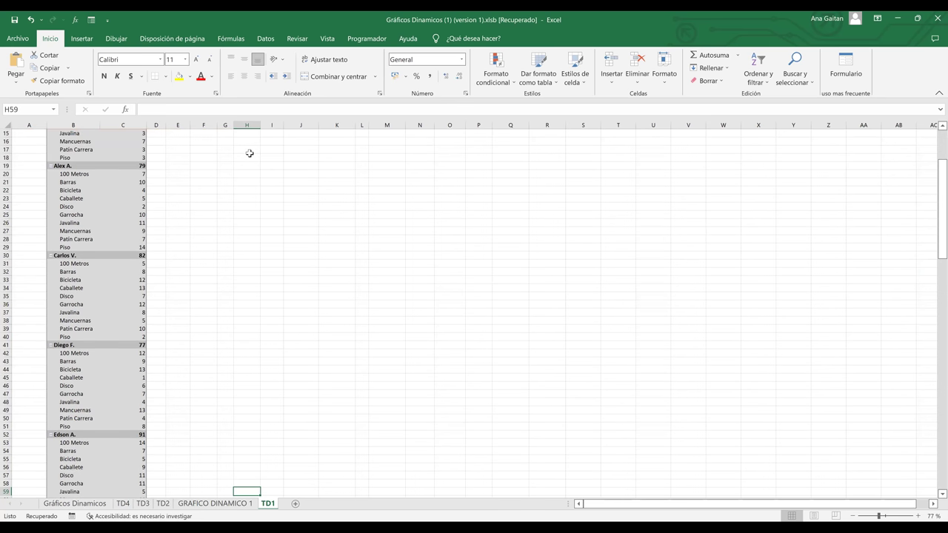
{"action": "key", "text": "Down"}
{"action": "key", "text": "Down"}
{"action": "key", "text": "Down"}
{"action": "key", "text": "Down"}
{"action": "key", "text": "Down"}
{"action": "key", "text": "Down"}
{"action": "key", "text": "Down"}
{"action": "key", "text": "Down"}
{"action": "key", "text": "Down"}
{"action": "key", "text": "Down"}
{"action": "key", "text": "Down"}
{"action": "key", "text": "Down"}
{"action": "key", "text": "Down"}
{"action": "key", "text": "Down"}
{"action": "key", "text": "Down"}
{"action": "key", "text": "Down"}
{"action": "key", "text": "Down"}
{"action": "key", "text": "Down"}
{"action": "key", "text": "Down"}
{"action": "key", "text": "Down"}
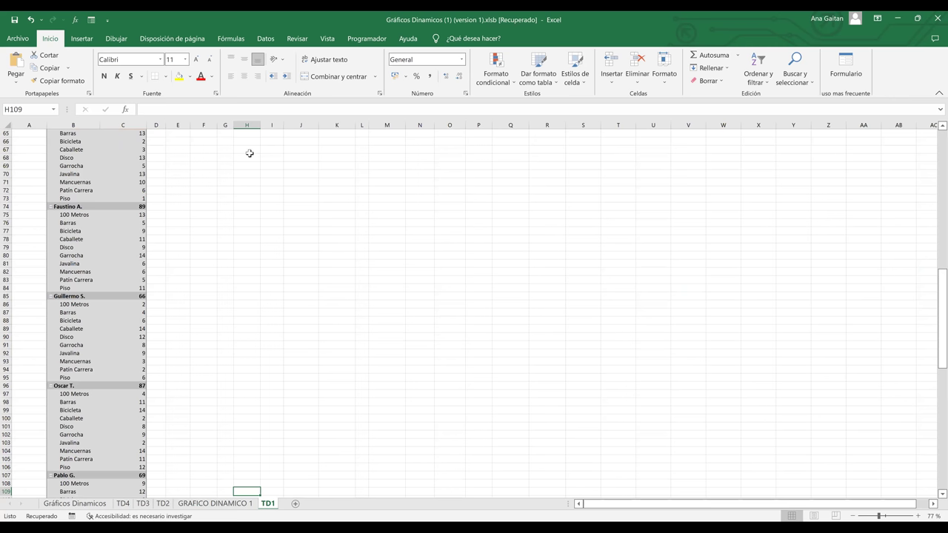
{"action": "key", "text": "Down"}
{"action": "key", "text": "Down"}
{"action": "key", "text": "Down"}
{"action": "key", "text": "Down"}
{"action": "key", "text": "Down"}
{"action": "key", "text": "Down"}
{"action": "key", "text": "Down"}
{"action": "key", "text": "Down"}
{"action": "key", "text": "Down"}
{"action": "key", "text": "Down"}
{"action": "key", "text": "Down"}
{"action": "key", "text": "Down"}
{"action": "key", "text": "Down"}
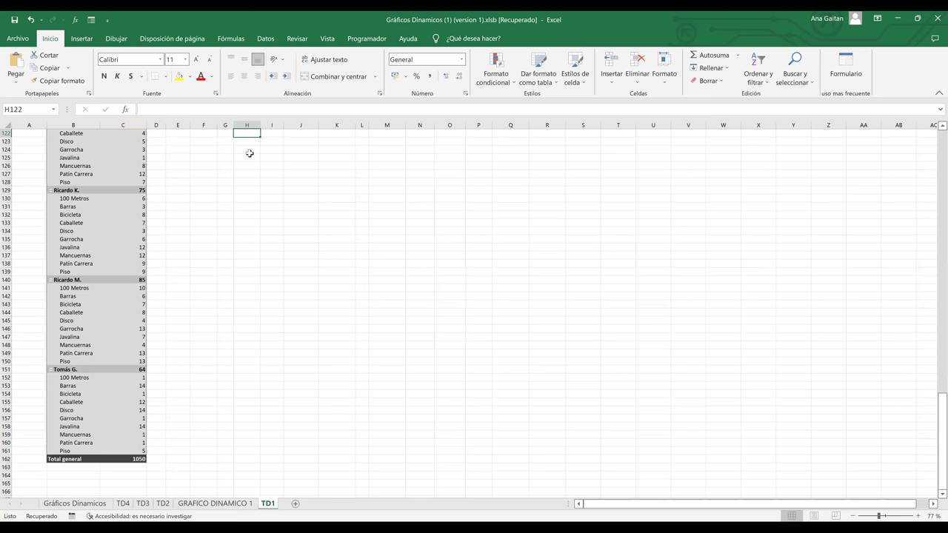
{"action": "key", "text": "ctrl+Up"}
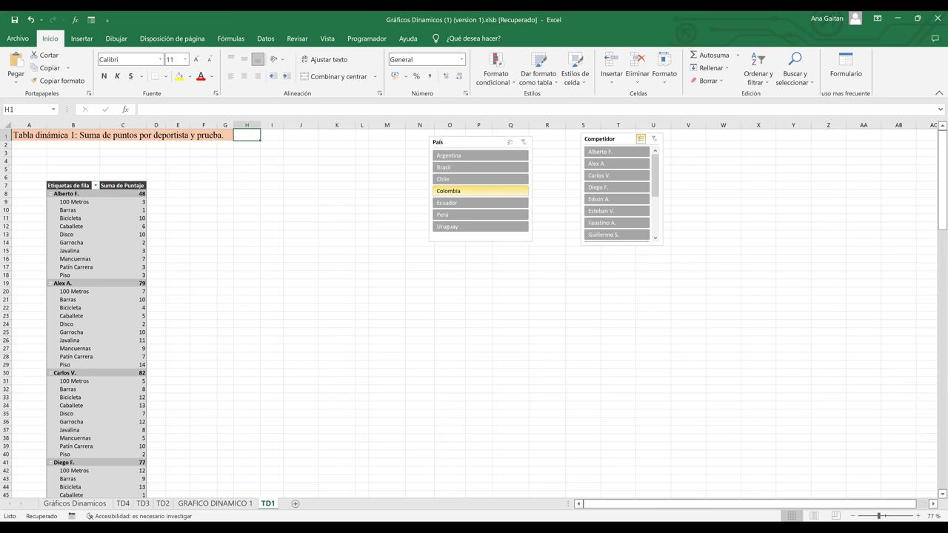
Step: Filter the TD1 pivot table to Brasil with the País slicer and view the chart on GRAFICO DINAMICO 1
{"action": "left_click", "coordinate": [474, 167]}
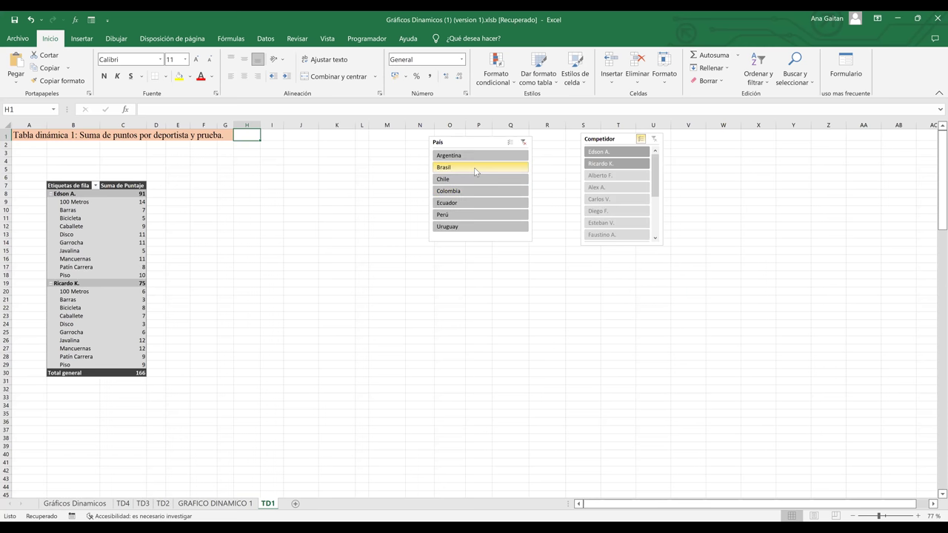
{"action": "left_click", "coordinate": [506, 190]}
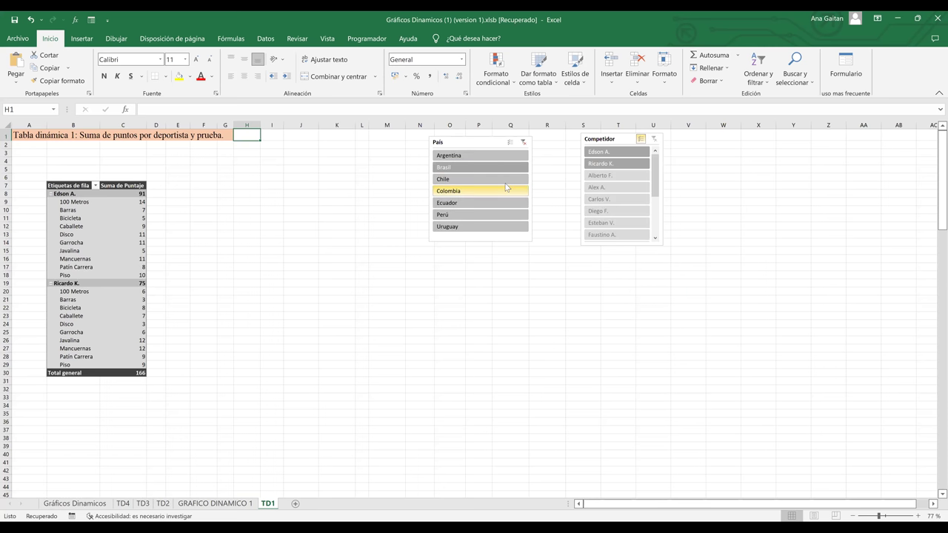
{"action": "left_click", "coordinate": [475, 155]}
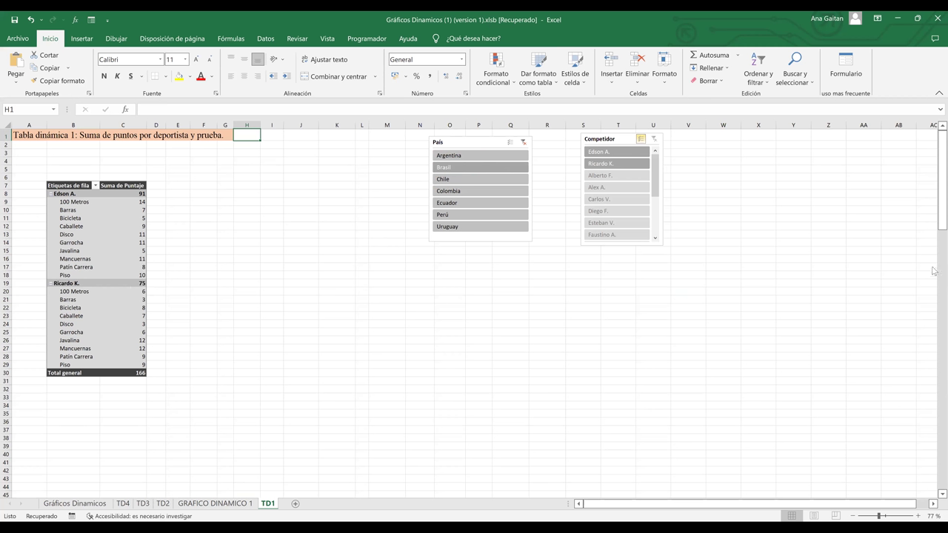
{"action": "key", "text": "ctrl+Page_Up"}
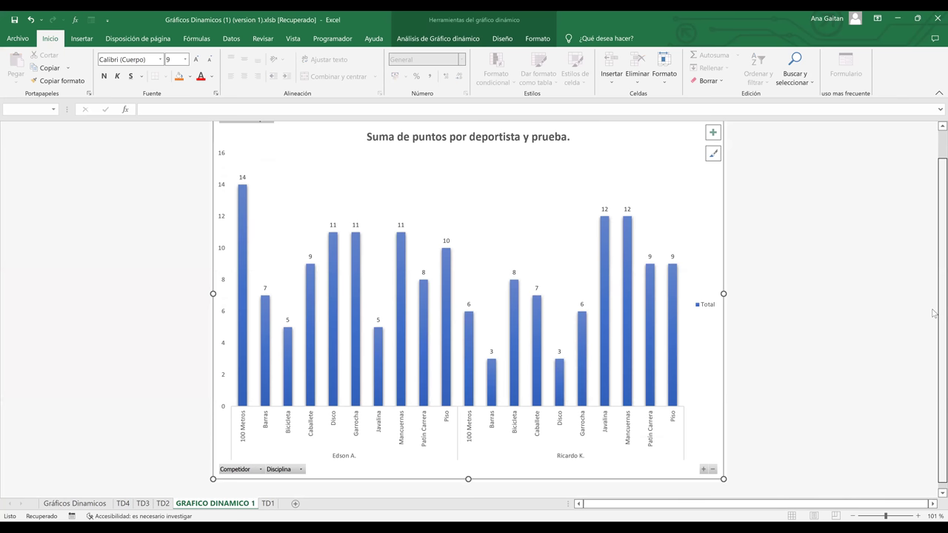
{"action": "scroll", "coordinate": [933, 313], "scroll_direction": "down", "scroll_amount": 1}
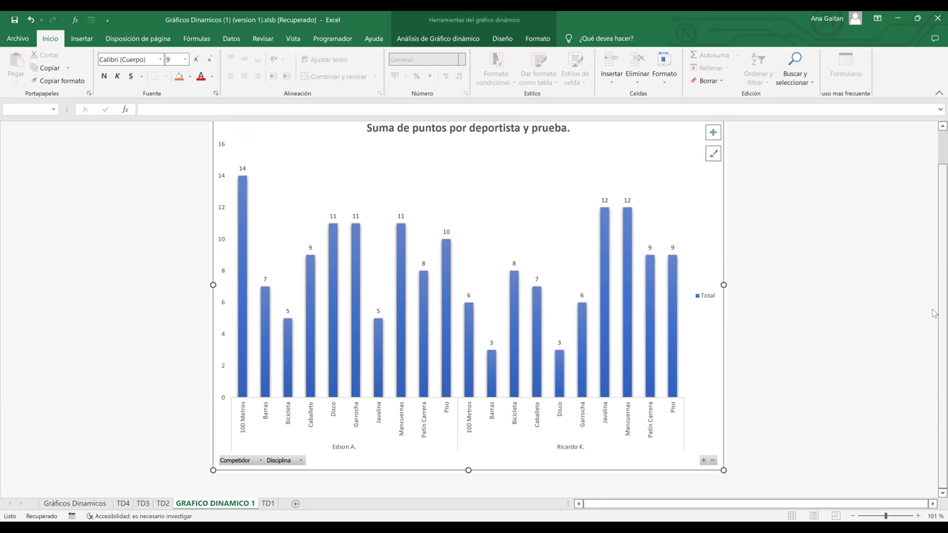
Step: Filter the TD1 pivot table to Colombia with the País slicer and check the chart on GRAFICO DINAMICO 1
{"action": "left_click", "coordinate": [268, 504]}
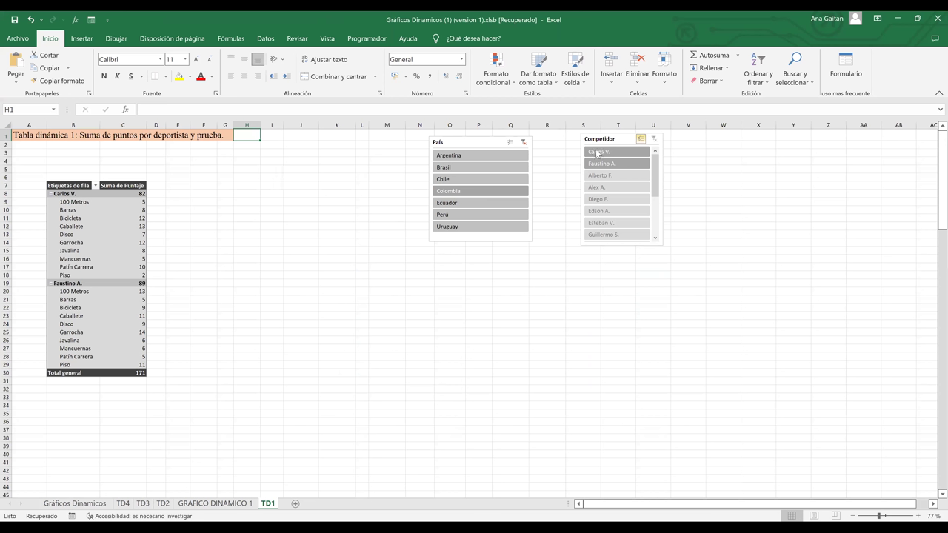
{"action": "left_click", "coordinate": [215, 503]}
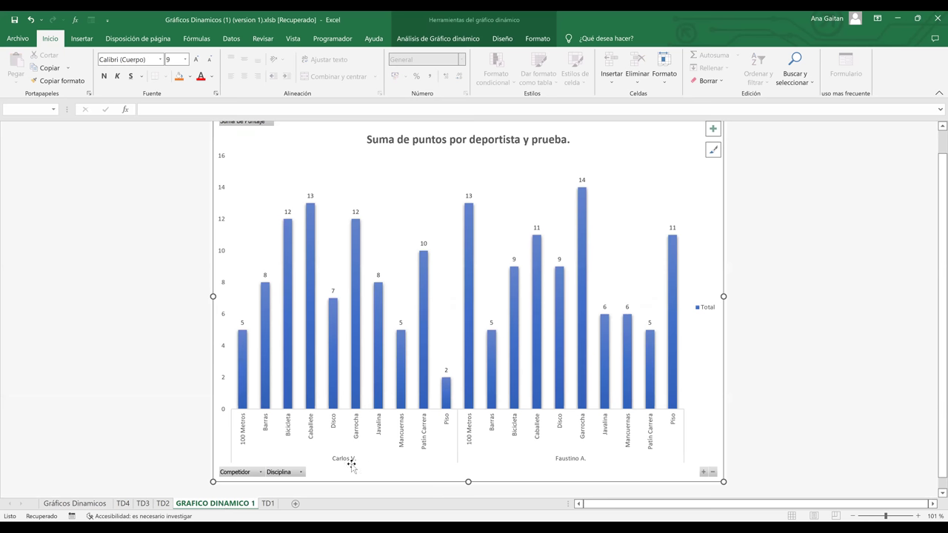
{"action": "left_click", "coordinate": [271, 505]}
{"action": "mouse_move", "coordinate": [652, 392]}
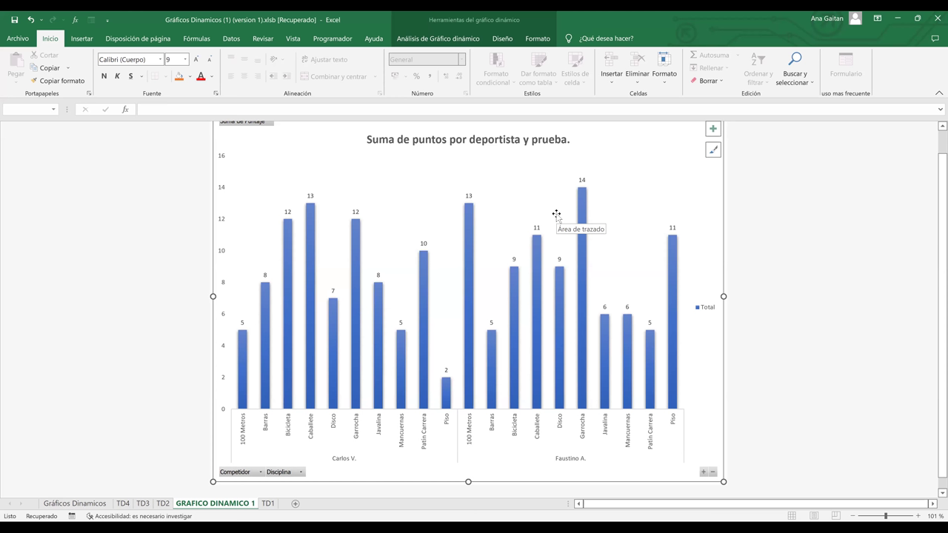
Step: Move the chart from GRAFICO DINAMICO 1 back to sheet TD1 as an embedded object
{"action": "left_click", "coordinate": [855, 212]}
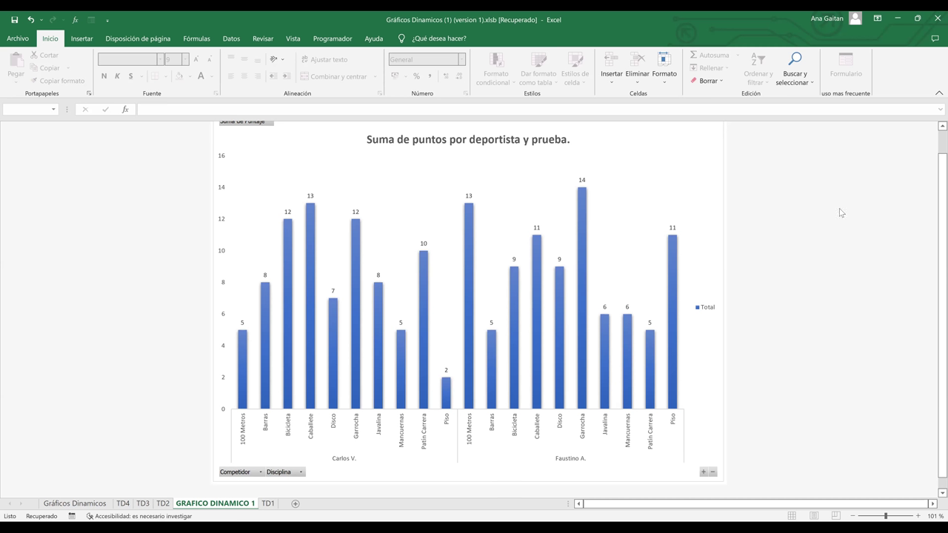
{"action": "left_click", "coordinate": [665, 187]}
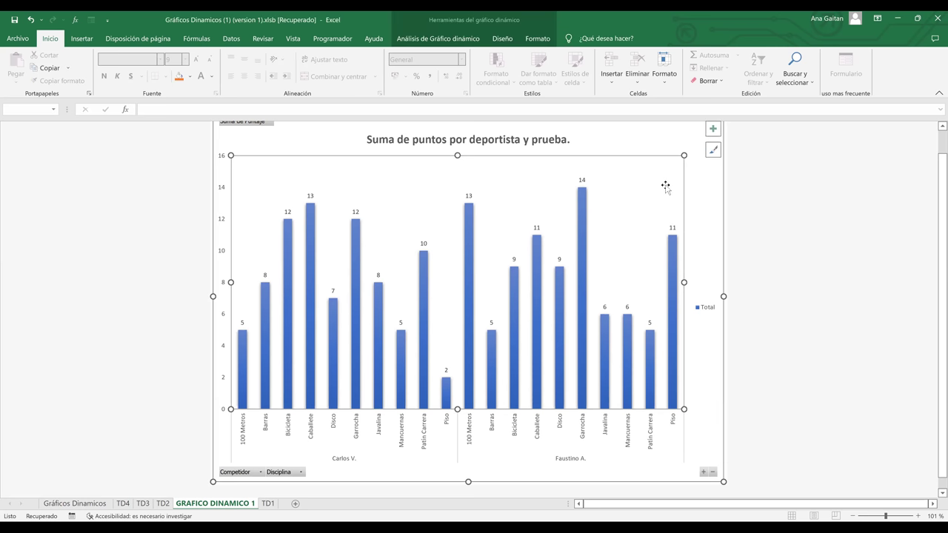
{"action": "left_click", "coordinate": [504, 39]}
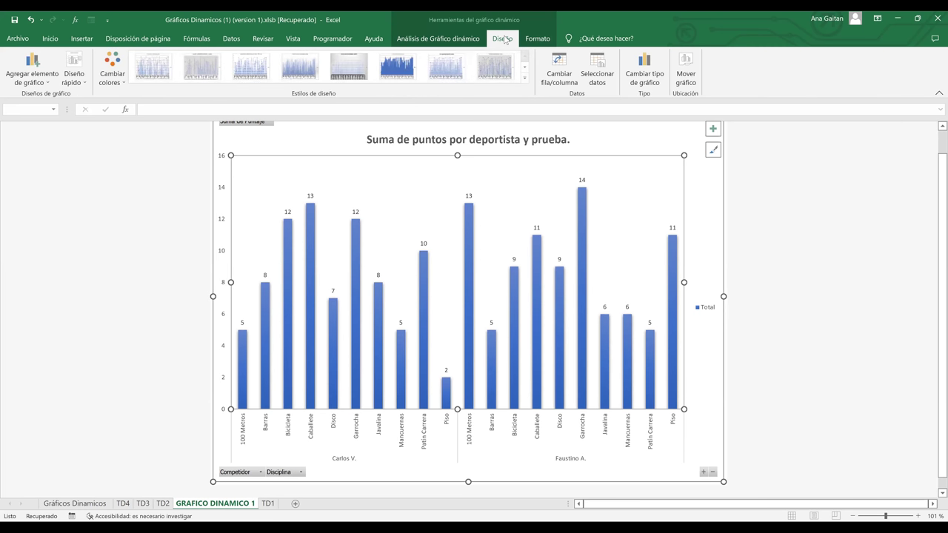
{"action": "left_click", "coordinate": [683, 71]}
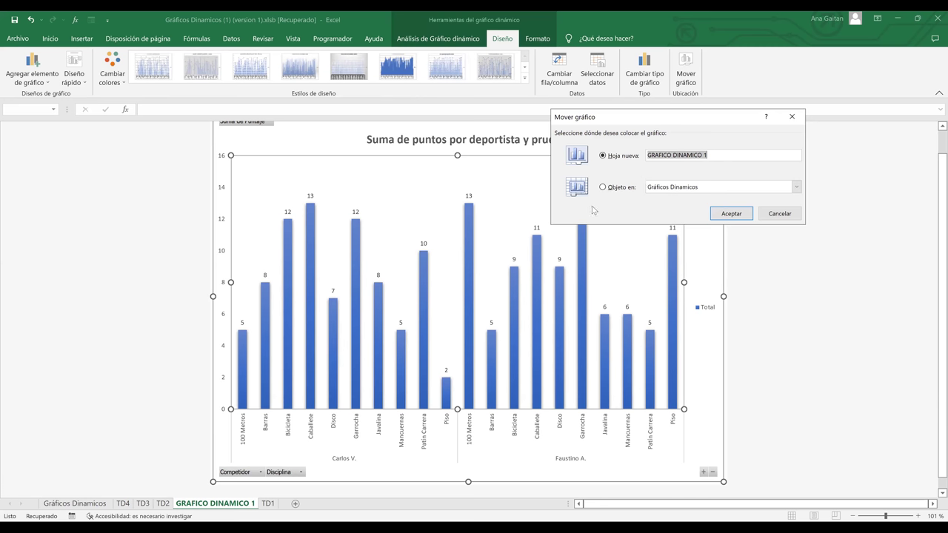
{"action": "left_click", "coordinate": [603, 187]}
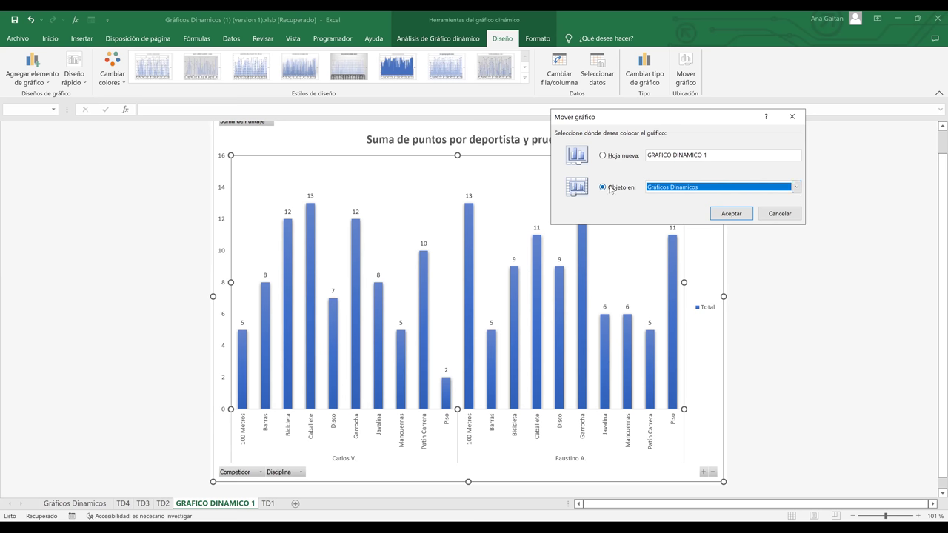
{"action": "left_click", "coordinate": [795, 187]}
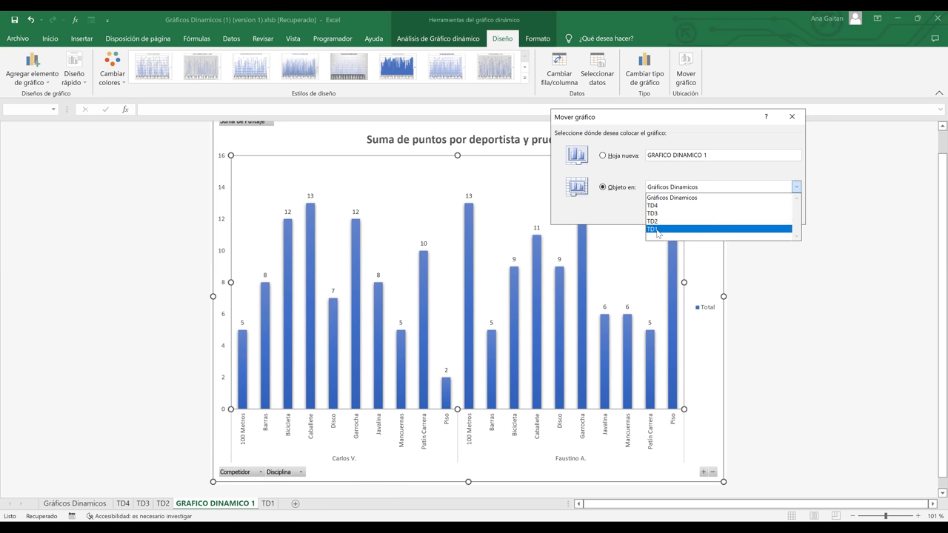
{"action": "left_click", "coordinate": [659, 194]}
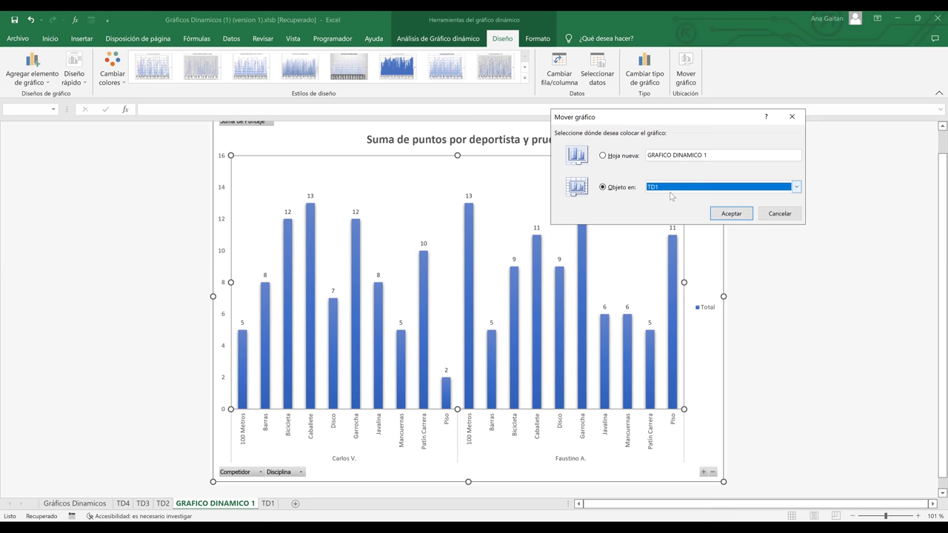
{"action": "left_click", "coordinate": [736, 218]}
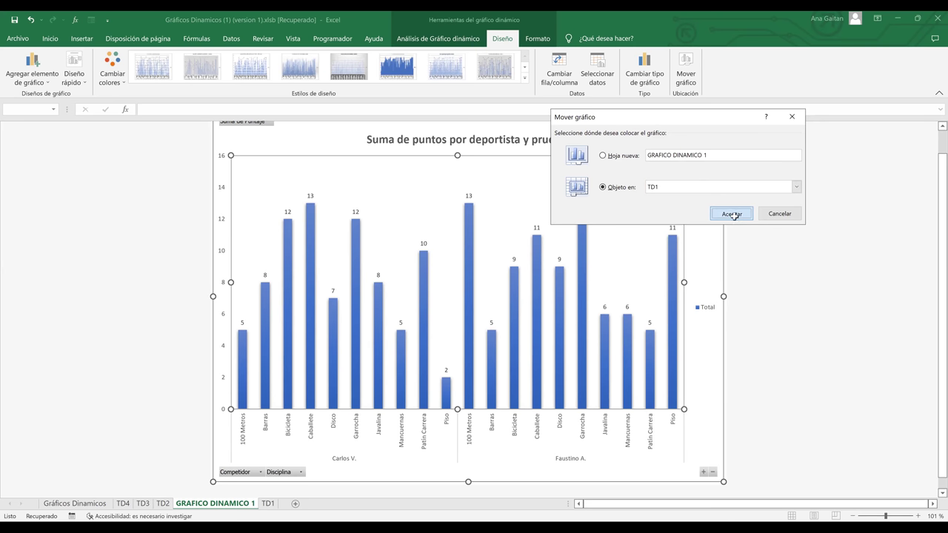
{"action": "left_click", "coordinate": [732, 214]}
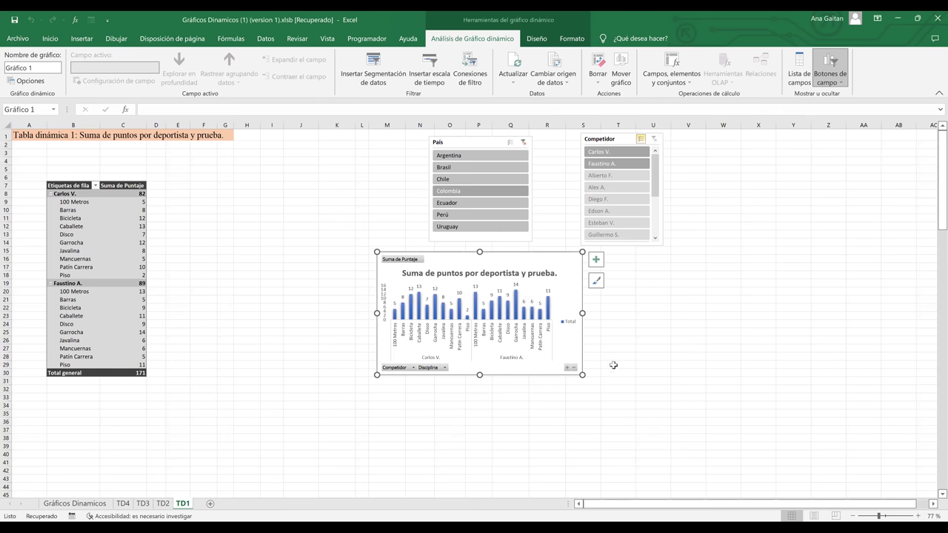
Step: Enlarge the chart on TD1 to span about columns G to Z and rows 13 to 33
{"action": "left_click_drag", "start_coordinate": [582, 375], "coordinate": [646, 376]}
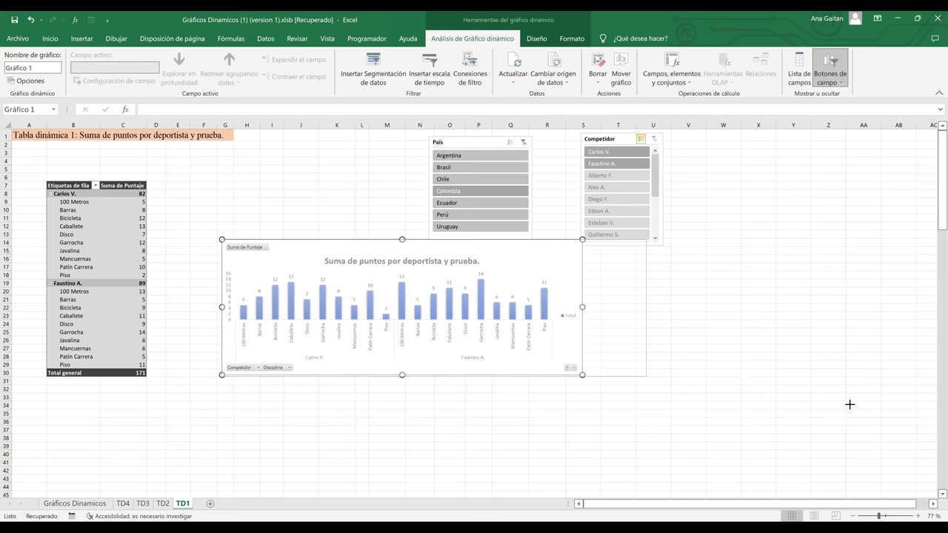
{"action": "left_click", "coordinate": [884, 400]}
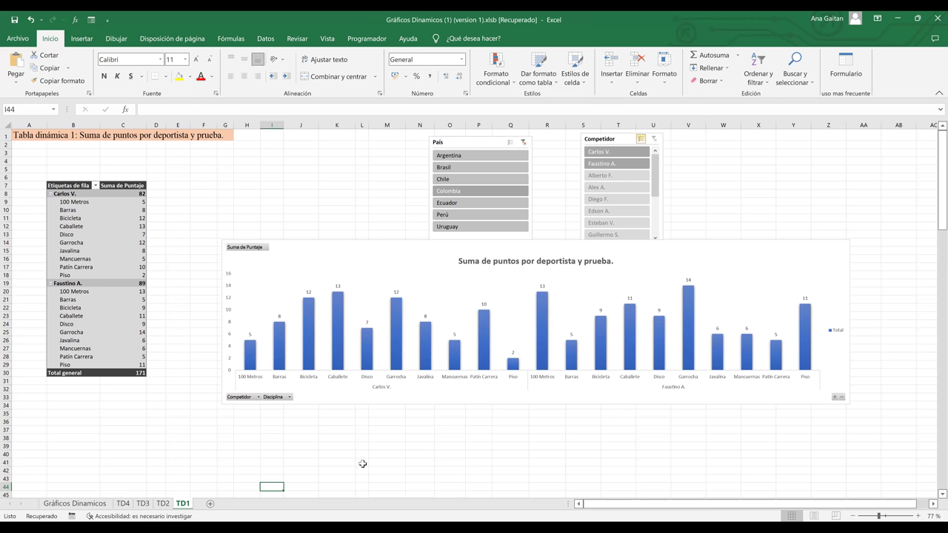
Step: Review the source data on sheet Gráficos Dinamicos and the pivot table and chart on sheet TD4
{"action": "left_click", "coordinate": [101, 506]}
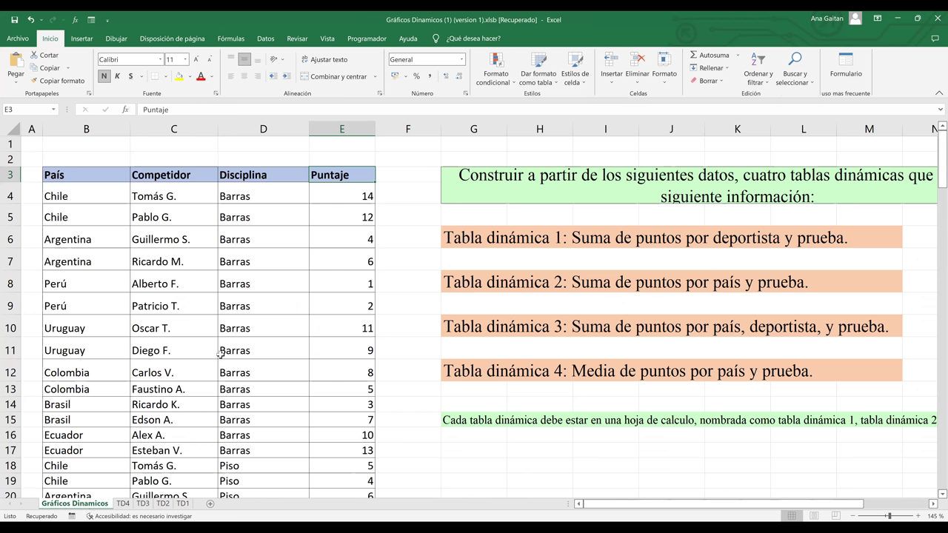
{"action": "left_click", "coordinate": [124, 504]}
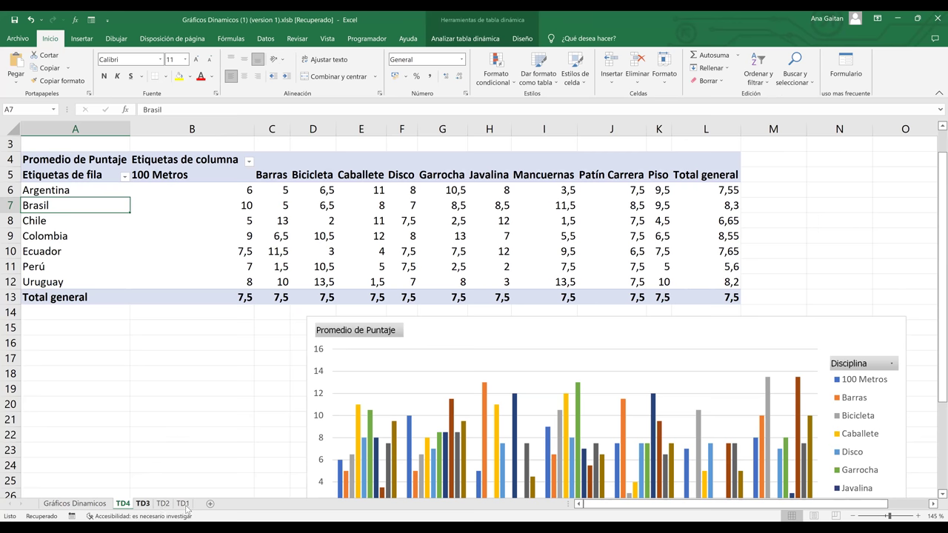
Step: On sheet TD1, move the pivot chart down so it sits clear of the País and Competidor slicers
{"action": "left_click", "coordinate": [183, 504]}
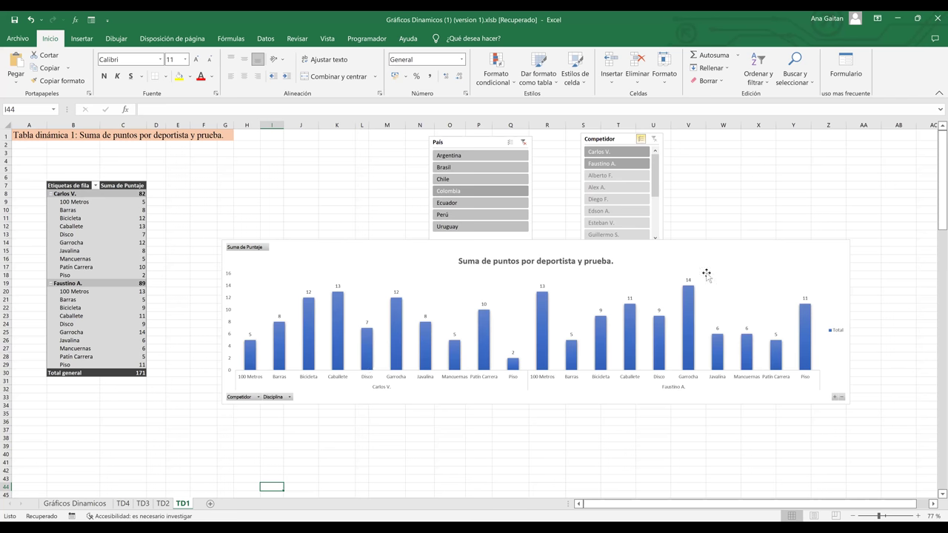
{"action": "left_click", "coordinate": [734, 254]}
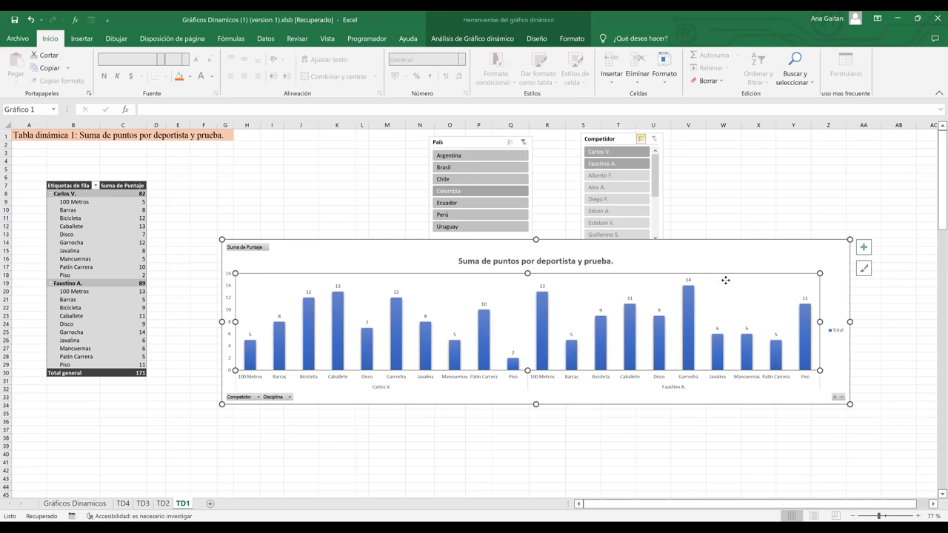
{"action": "key", "text": "ctrl+z"}
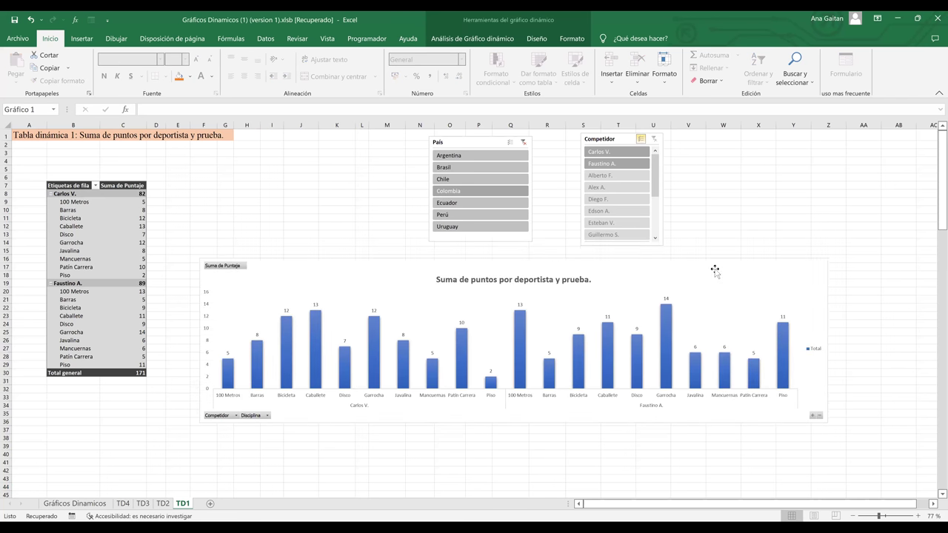
{"action": "left_click", "coordinate": [729, 233]}
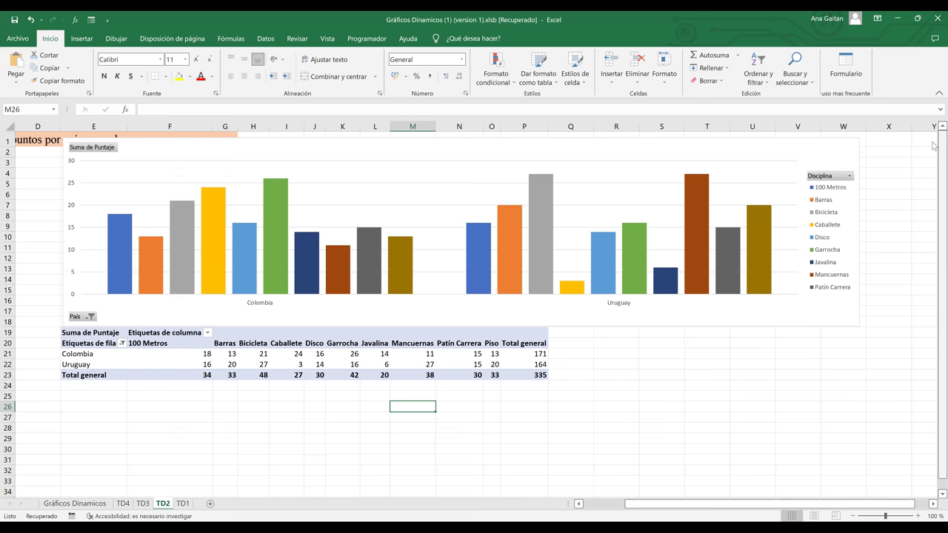
Step: On sheet TD2, move the pivot chart below the heading row and add a chart title without axis titles
{"action": "left_click", "coordinate": [510, 236]}
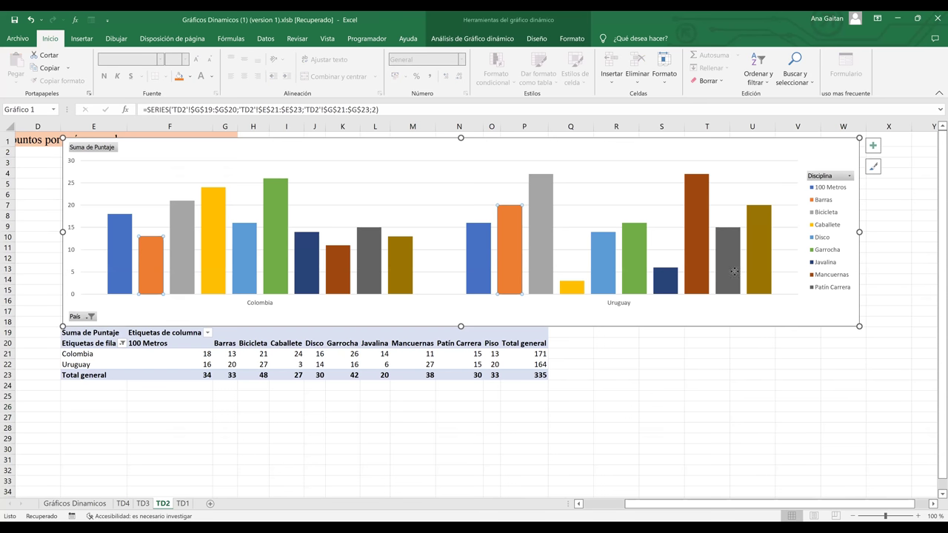
{"action": "key", "text": "ctrl+z"}
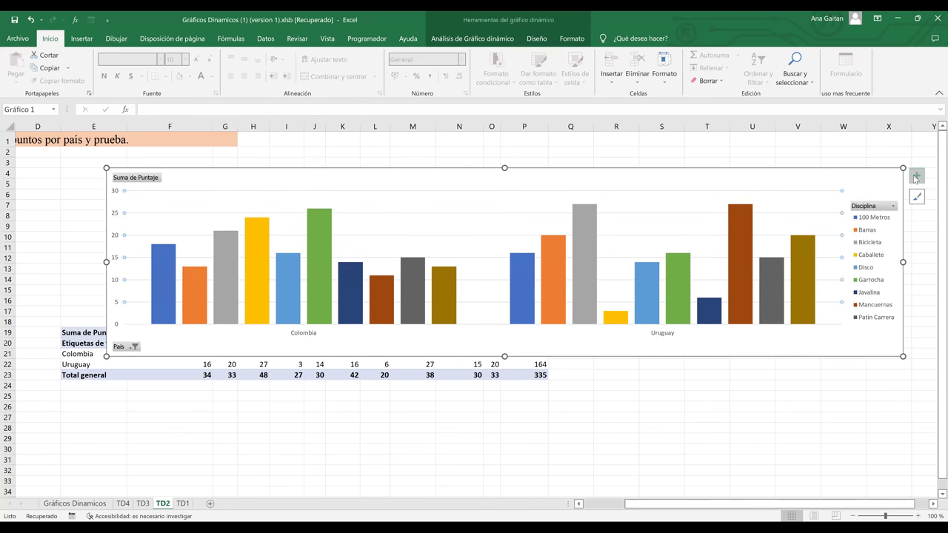
{"action": "left_click", "coordinate": [916, 177]}
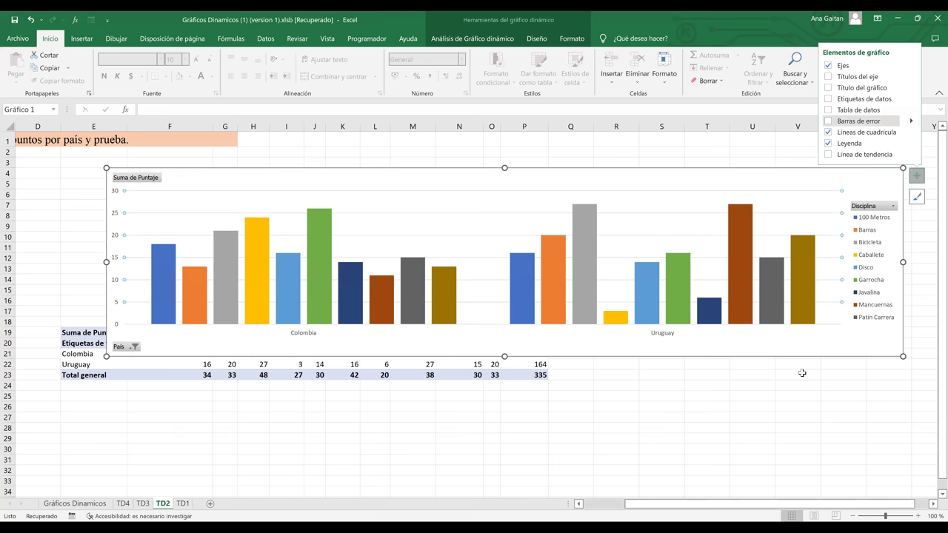
{"action": "left_click", "coordinate": [828, 77]}
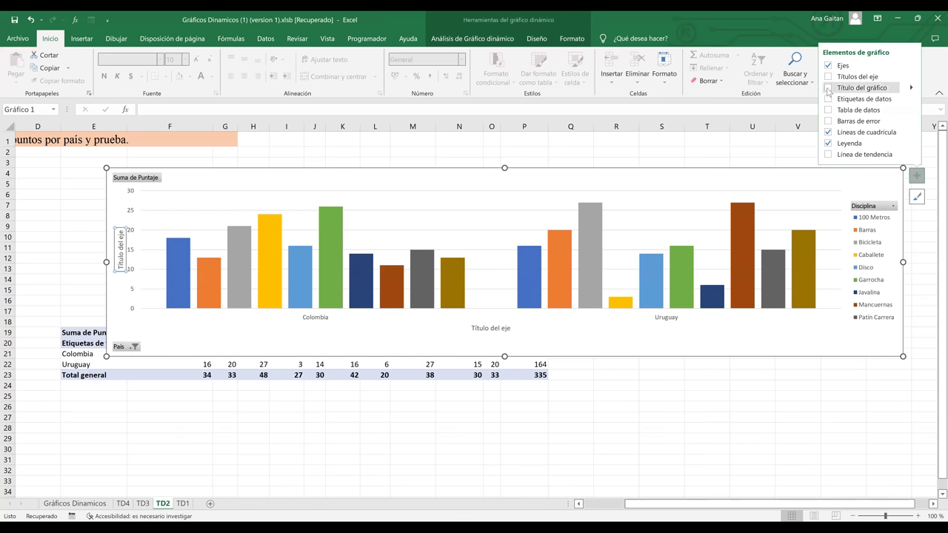
{"action": "left_click", "coordinate": [827, 91]}
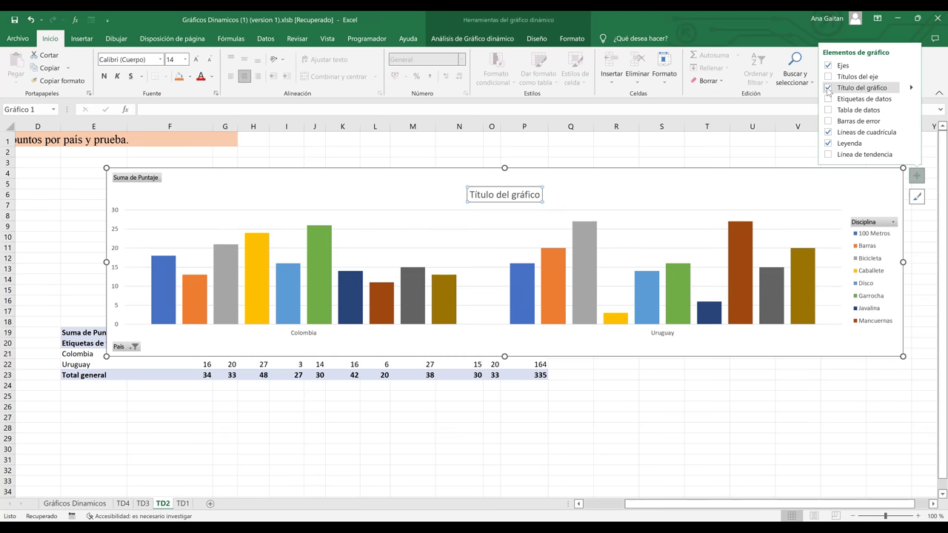
Step: Copy the text "Suma de puntos por país y prueba." from the heading in cell A1
{"action": "left_click", "coordinate": [627, 506]}
{"action": "left_click_drag", "start_coordinate": [627, 506], "coordinate": [111, 143]}
{"action": "left_click", "coordinate": [111, 143]}
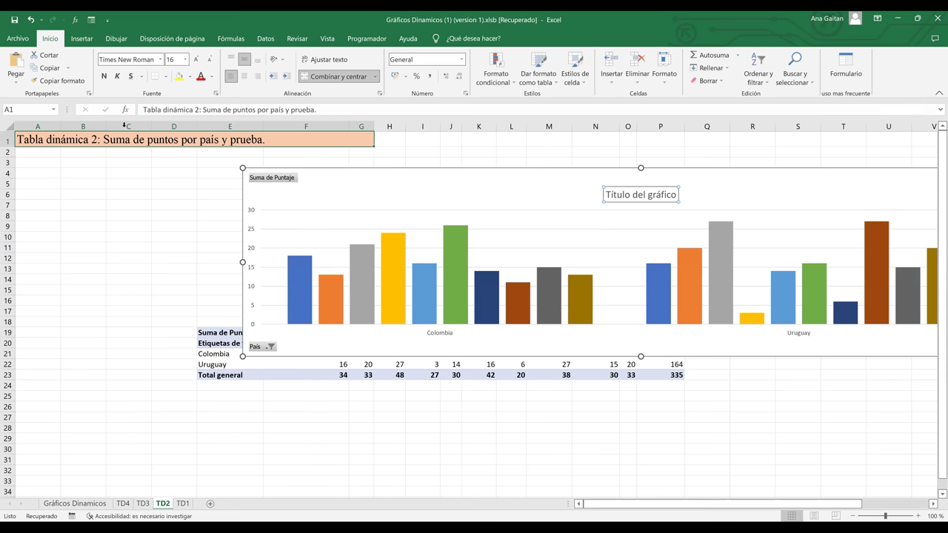
{"action": "left_click_drag", "start_coordinate": [203, 110], "coordinate": [317, 109]}
{"action": "key", "text": "ctrl+c"}
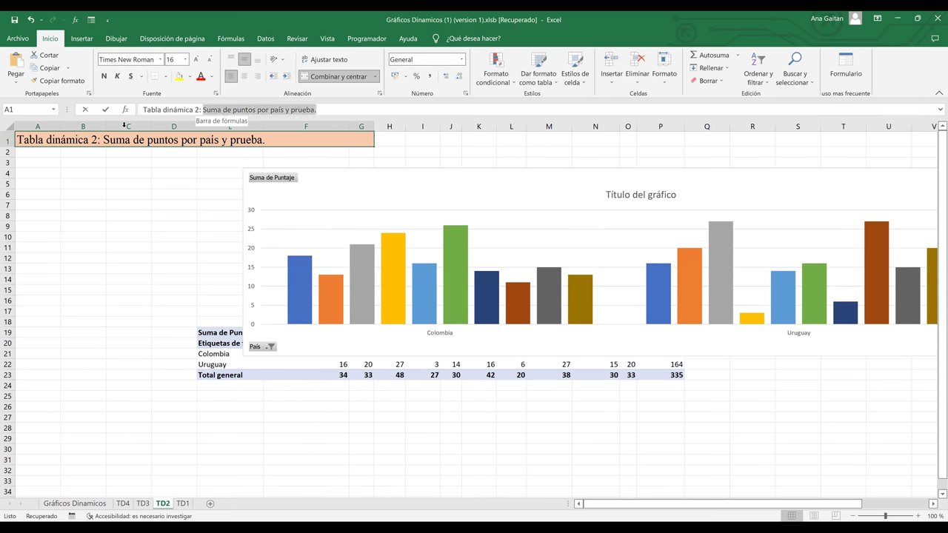
{"action": "left_click", "coordinate": [133, 183]}
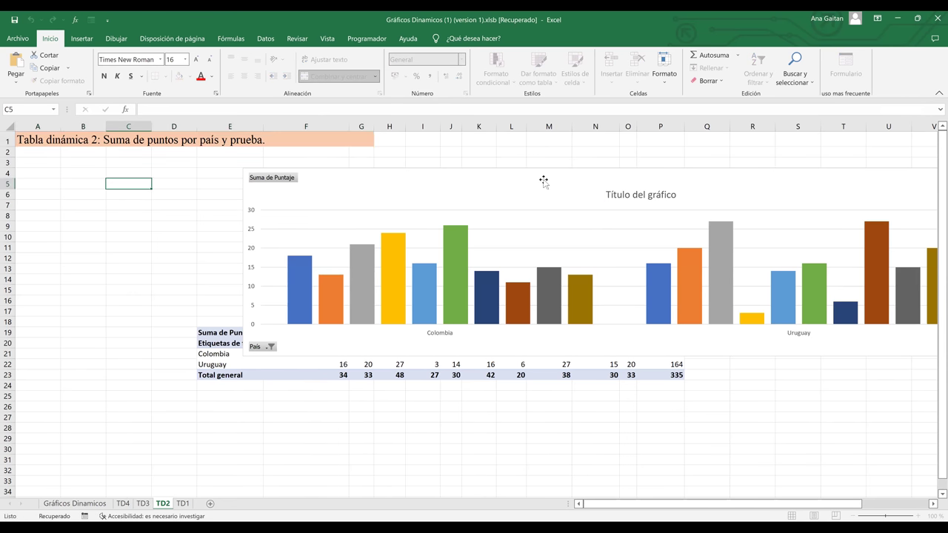
Step: Replace the chart's placeholder title with the copied text "Suma de puntos por país y prueba."
{"action": "left_click", "coordinate": [627, 195]}
{"action": "left_click", "coordinate": [627, 195]}
{"action": "key", "text": "BackSpace"}
{"action": "key", "text": "Delete"}
{"action": "key", "text": "Delete"}
{"action": "key", "text": "Delete"}
{"action": "key", "text": "Delete"}
{"action": "key", "text": "Delete"}
{"action": "key", "text": "Delete"}
{"action": "key", "text": "Delete"}
{"action": "key", "text": "Delete"}
{"action": "key", "text": "Delete"}
{"action": "key", "text": "Delete"}
{"action": "key", "text": "Delete"}
{"action": "key", "text": "Delete"}
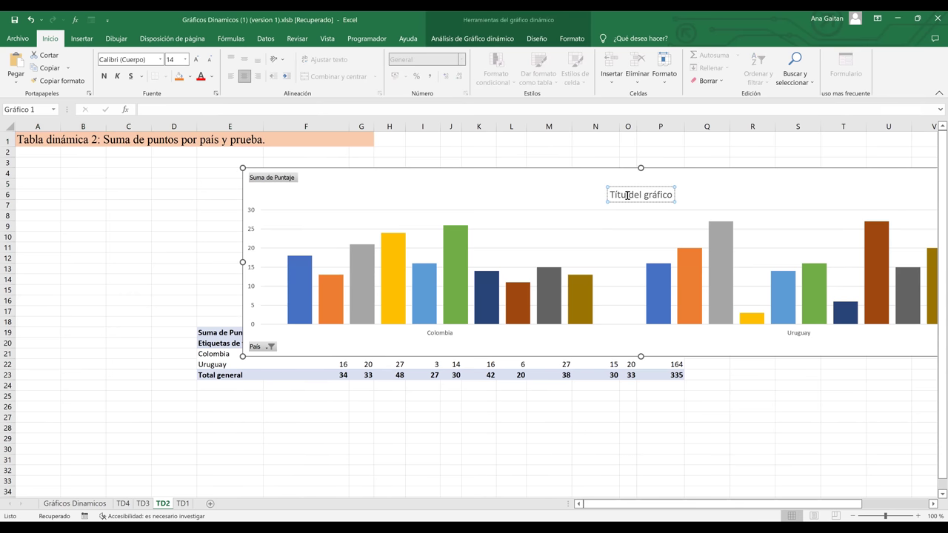
{"action": "key", "text": "BackSpace"}
{"action": "key", "text": "BackSpace"}
{"action": "key", "text": "BackSpace"}
{"action": "key", "text": "BackSpace"}
{"action": "key", "text": "BackSpace"}
{"action": "key", "text": "ctrl+v"}
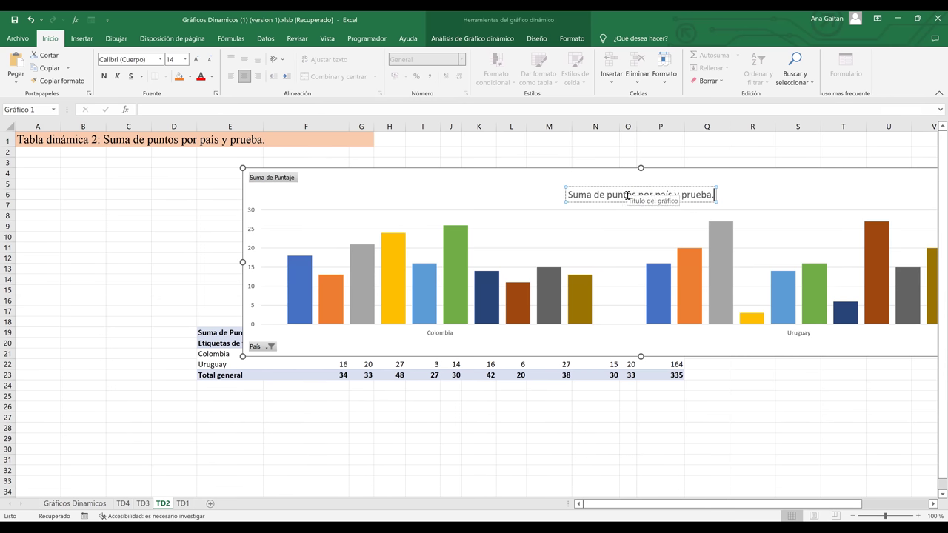
{"action": "left_click", "coordinate": [633, 417]}
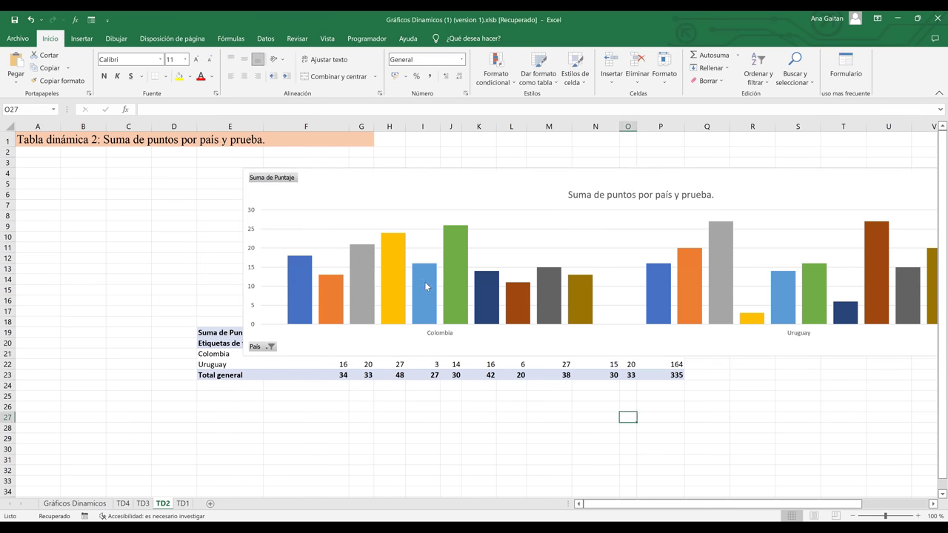
Step: Set the pivot chart's name on sheet TD2 to GD2
{"action": "left_click", "coordinate": [419, 194]}
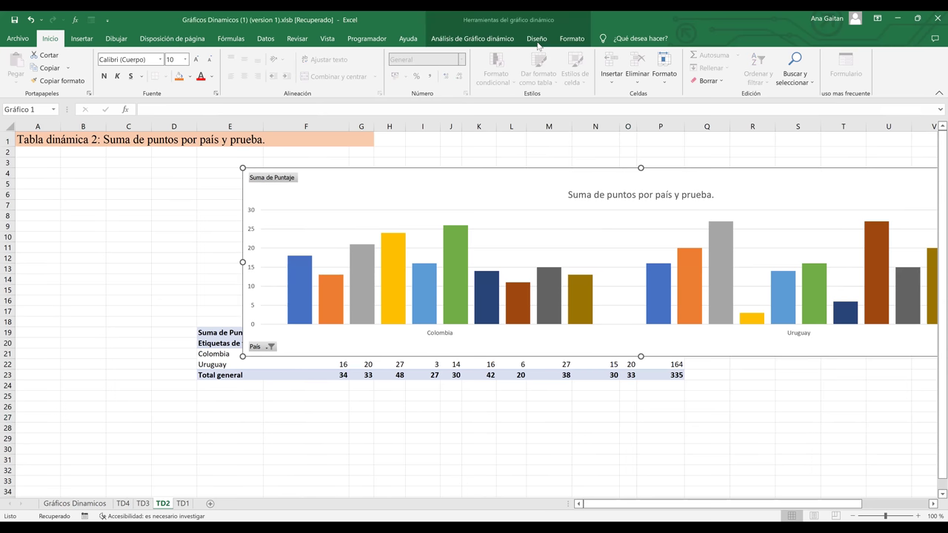
{"action": "left_click", "coordinate": [485, 40]}
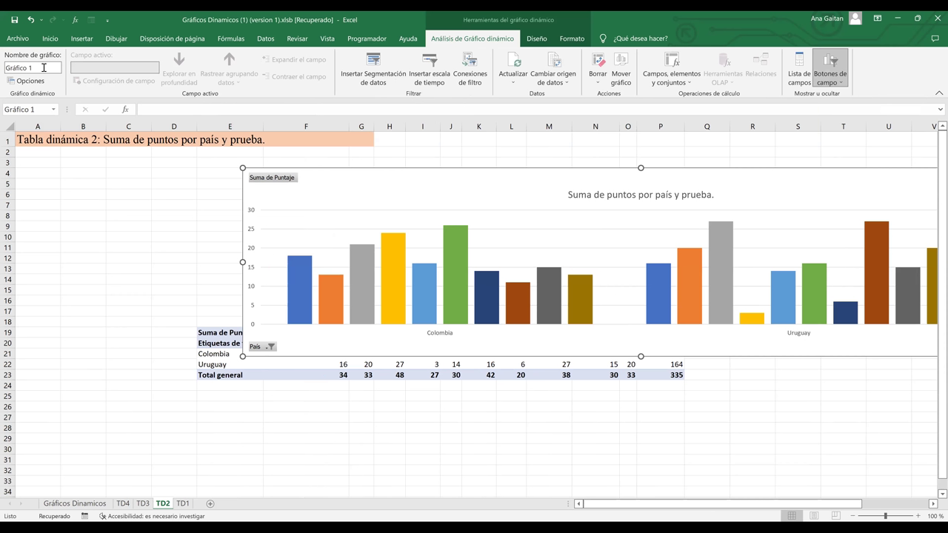
{"action": "left_click", "coordinate": [43, 66]}
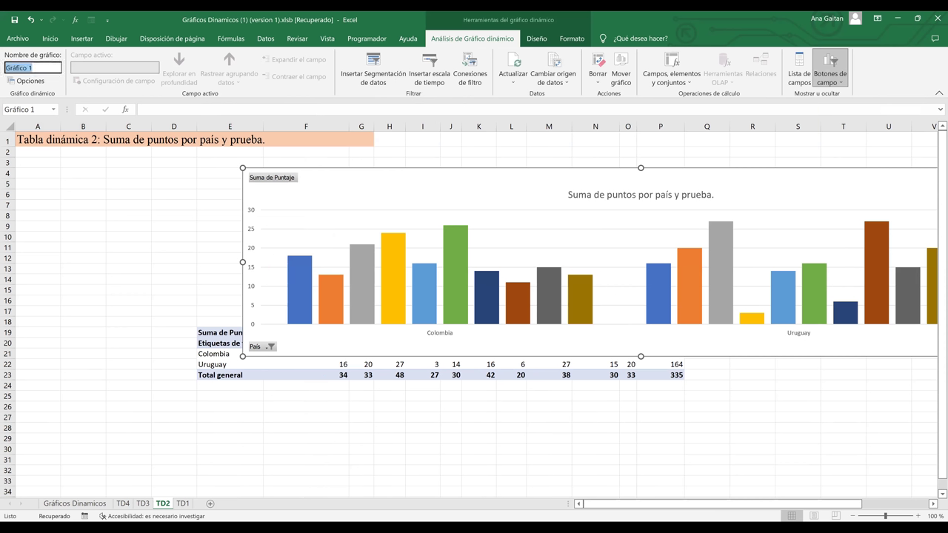
{"action": "key", "text": "BackSpace"}
{"action": "type", "text": "GD2"}
{"action": "key", "text": "Return"}
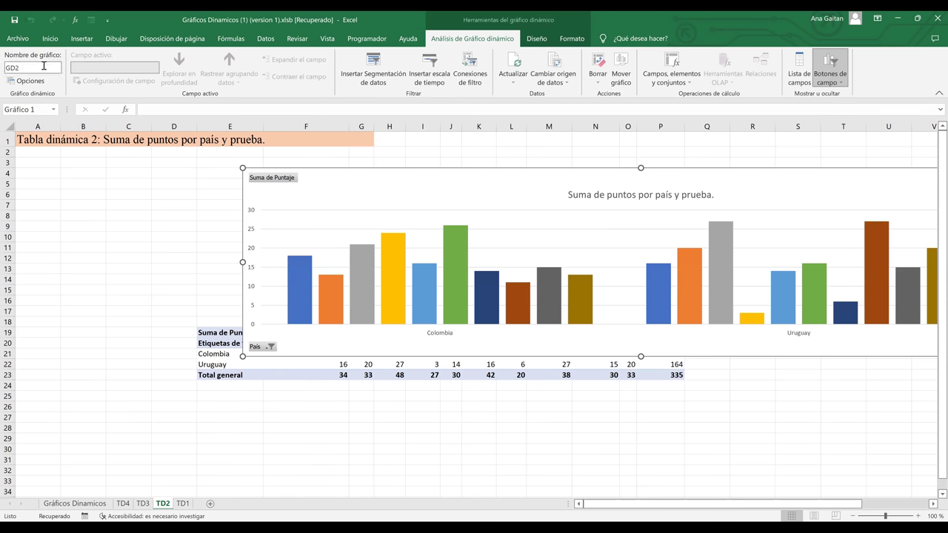
Step: Set the name of the pivot table on sheet TD2 to TD2
{"action": "left_click", "coordinate": [228, 366]}
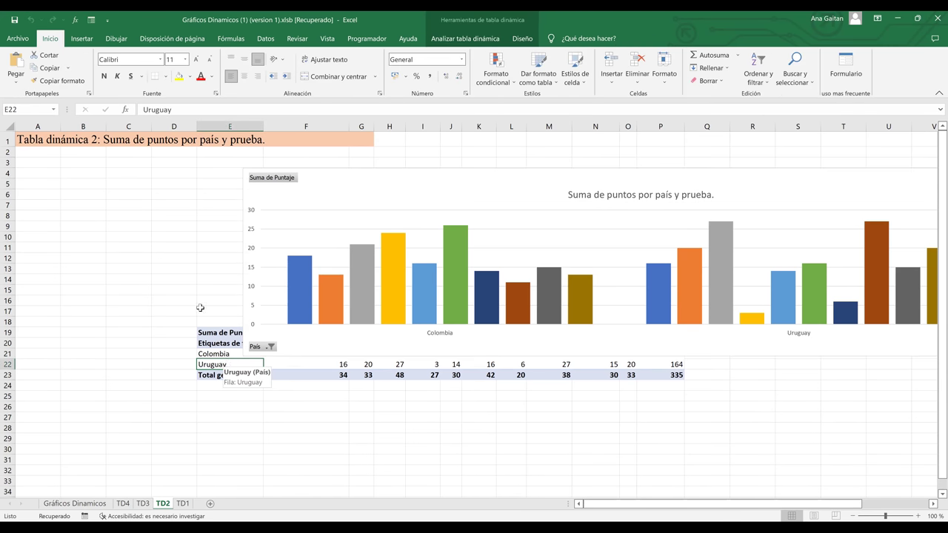
{"action": "left_click", "coordinate": [488, 39]}
{"action": "left_click", "coordinate": [26, 63]}
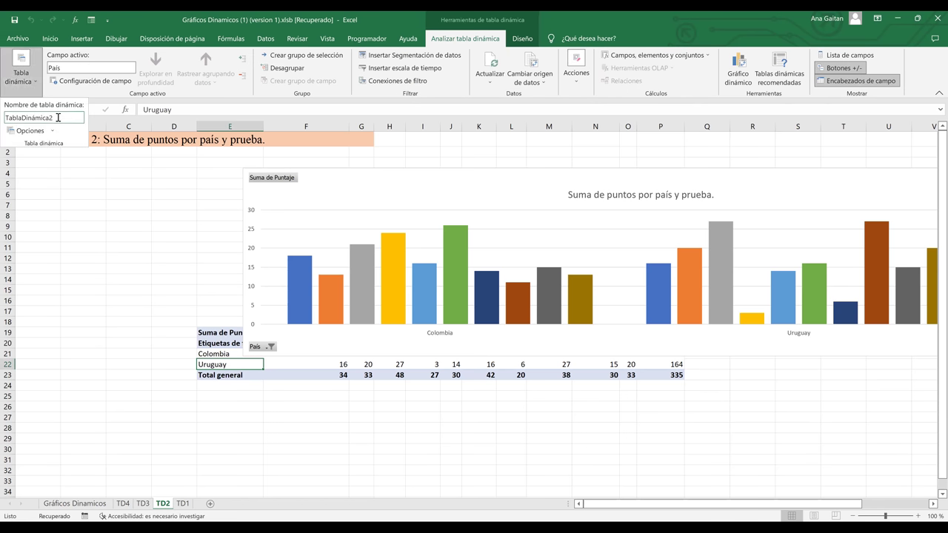
{"action": "type", "text": "TD2"}
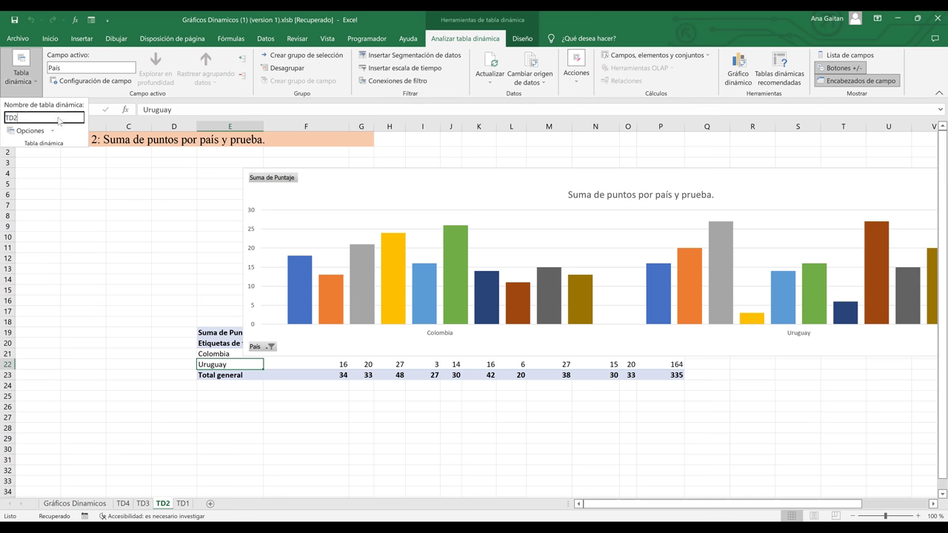
{"action": "key", "text": "Return"}
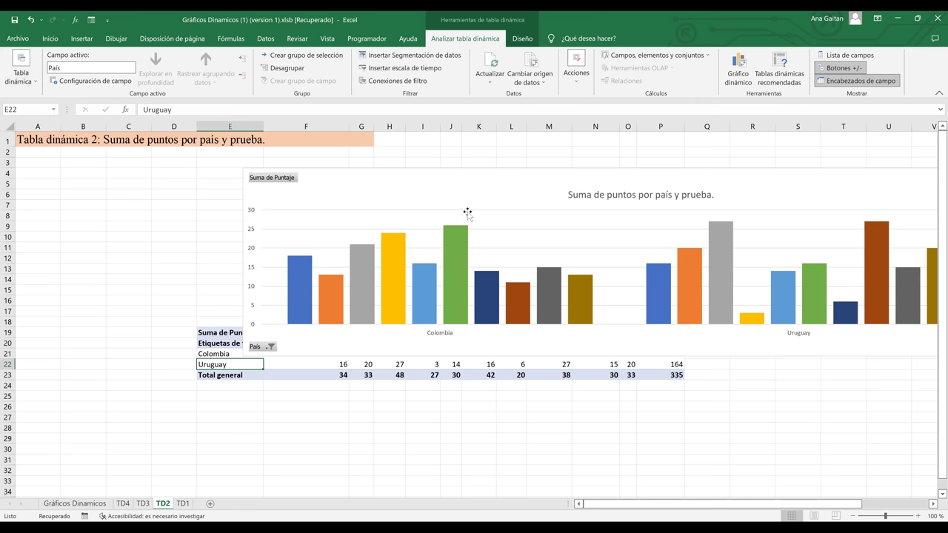
Step: On sheet TD3, copy the text "Suma de puntos por país, deportista, y prueba." from the heading in cell J1
{"action": "left_click", "coordinate": [143, 503]}
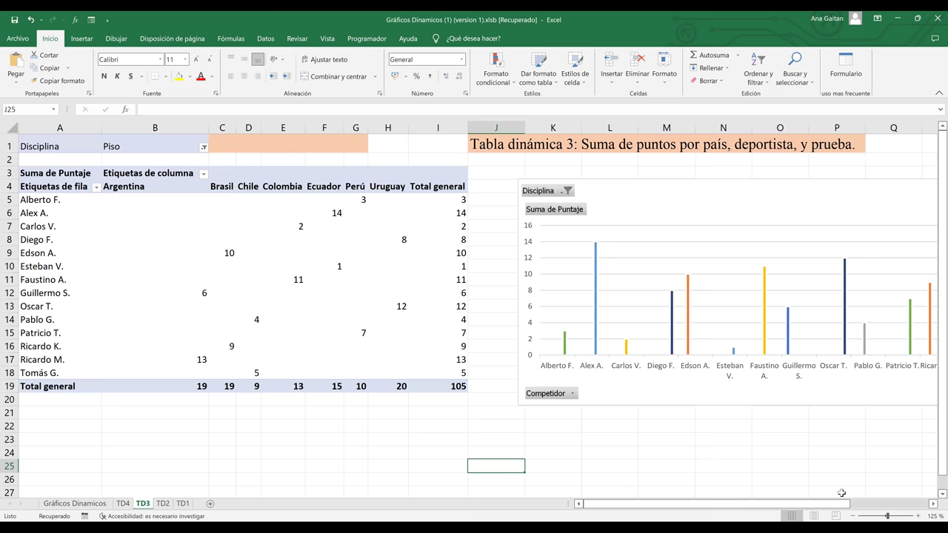
{"action": "left_click", "coordinate": [814, 192]}
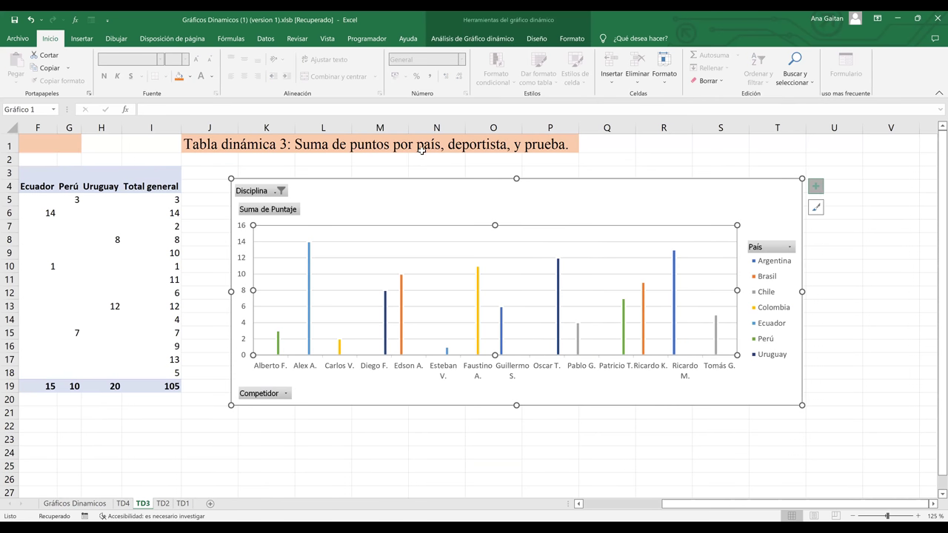
{"action": "left_click", "coordinate": [359, 136]}
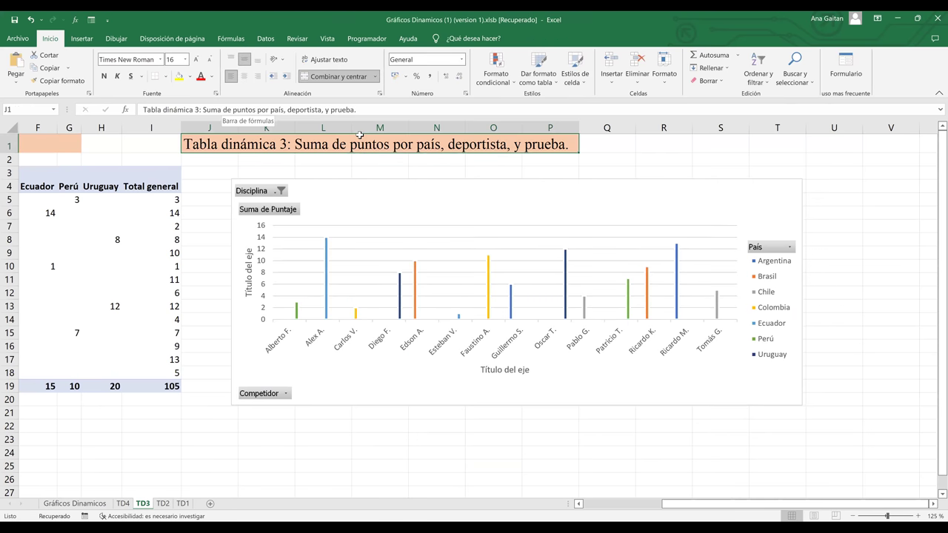
{"action": "key", "text": "F2"}
{"action": "key", "text": "Home"}
{"action": "key", "text": "ctrl+shift+Right"}
{"action": "key", "text": "ctrl+shift+Right"}
{"action": "key", "text": "ctrl+shift+Right"}
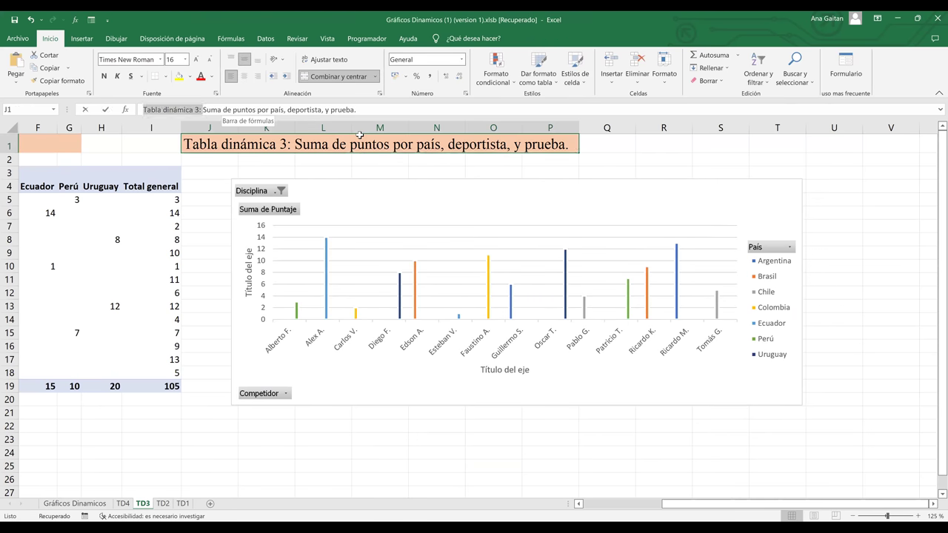
{"action": "key", "text": "Right"}
{"action": "key", "text": "shift+End"}
{"action": "key", "text": "ctrl+c"}
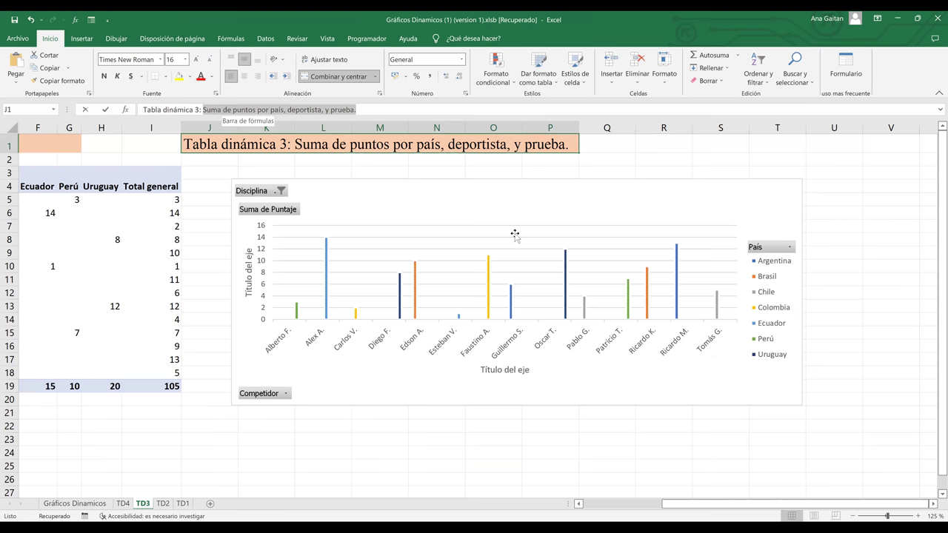
Step: Remove the axis titles from the TD3 pivot chart and add a chart title
{"action": "left_click", "coordinate": [758, 237]}
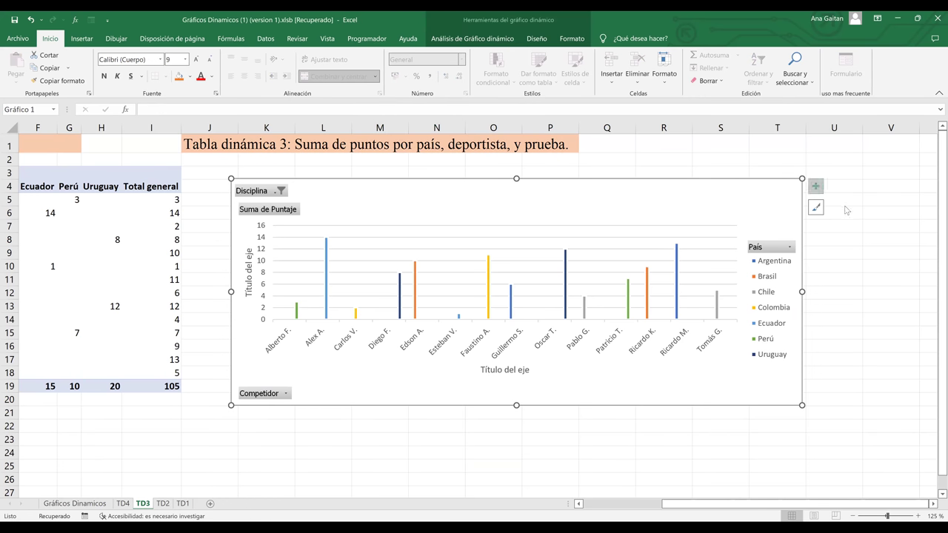
{"action": "left_click", "coordinate": [815, 186]}
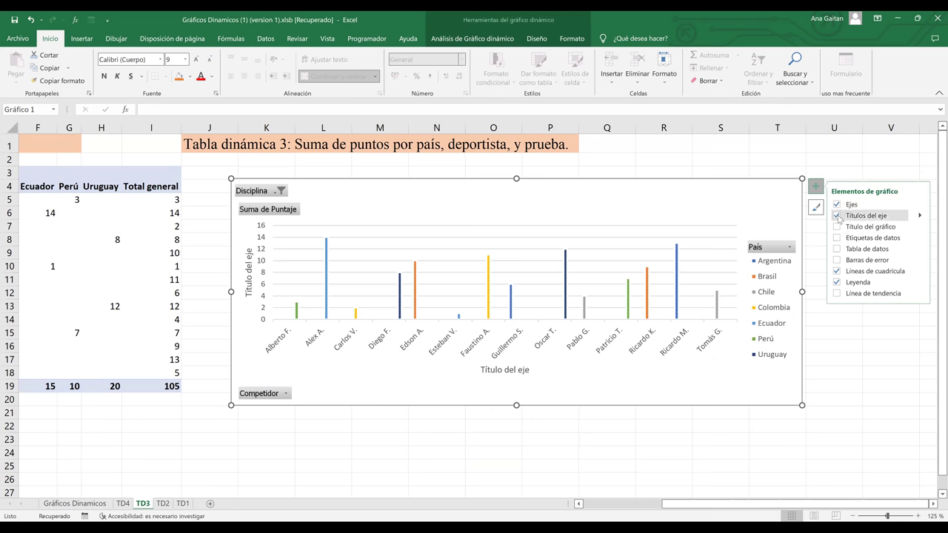
{"action": "left_click", "coordinate": [837, 216]}
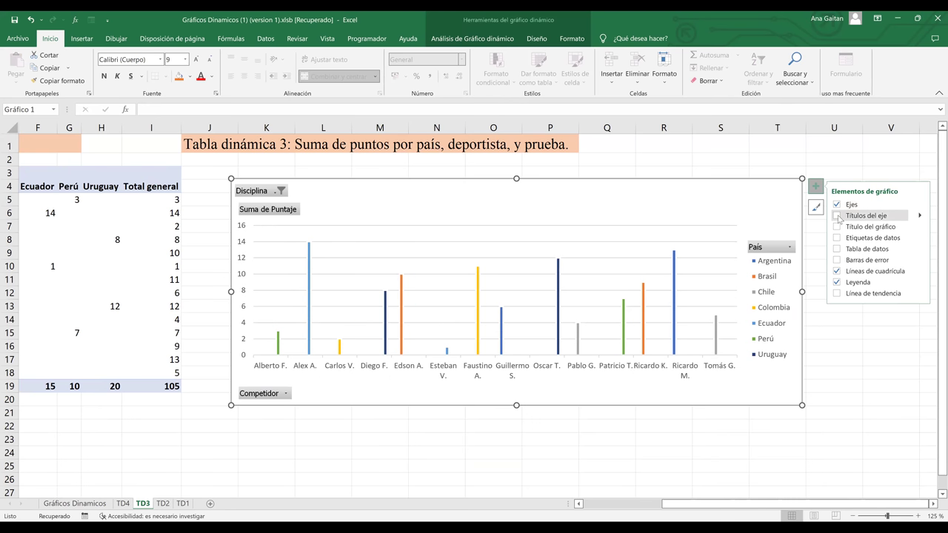
{"action": "left_click", "coordinate": [837, 227]}
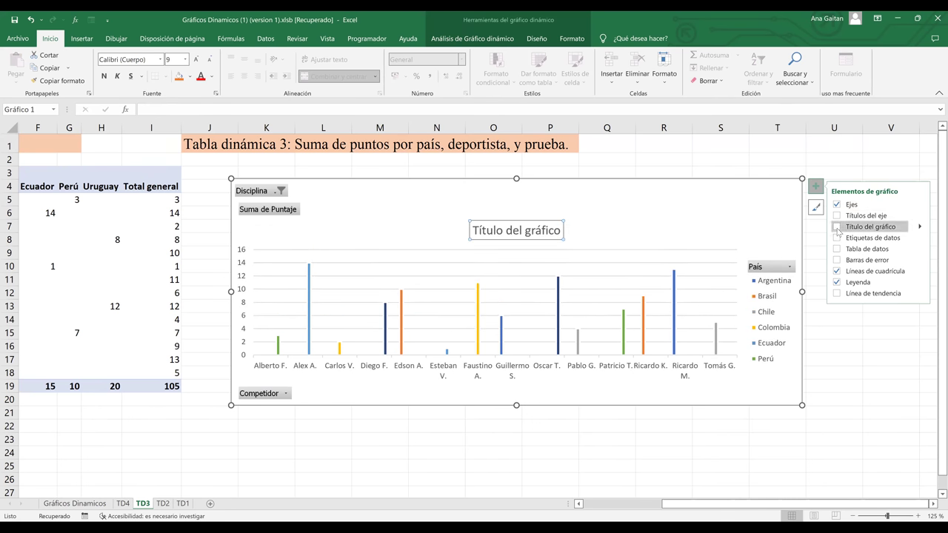
Step: Replace the TD3 pivot chart's placeholder title with the copied text "Suma de puntos por país, deportista, y prueba."
{"action": "left_click", "coordinate": [516, 231]}
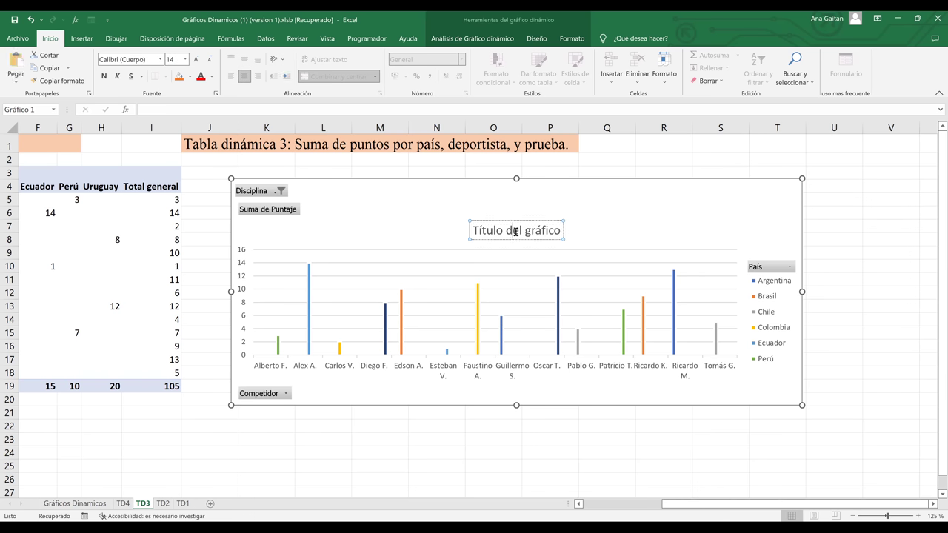
{"action": "key", "text": "Delete"}
{"action": "key", "text": "Delete"}
{"action": "key", "text": "Delete"}
{"action": "key", "text": "Delete"}
{"action": "key", "text": "Delete"}
{"action": "key", "text": "Delete"}
{"action": "key", "text": "Delete"}
{"action": "key", "text": "Delete"}
{"action": "key", "text": "Delete"}
{"action": "key", "text": "Delete"}
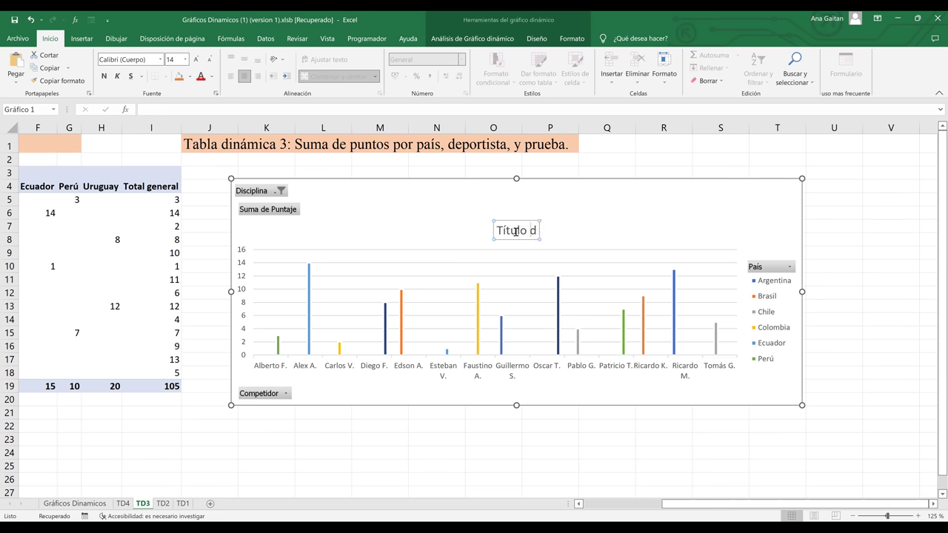
{"action": "key", "text": "BackSpace"}
{"action": "key", "text": "BackSpace"}
{"action": "key", "text": "BackSpace"}
{"action": "key", "text": "BackSpace"}
{"action": "key", "text": "BackSpace"}
{"action": "key", "text": "BackSpace"}
{"action": "key", "text": "BackSpace"}
{"action": "key", "text": "BackSpace"}
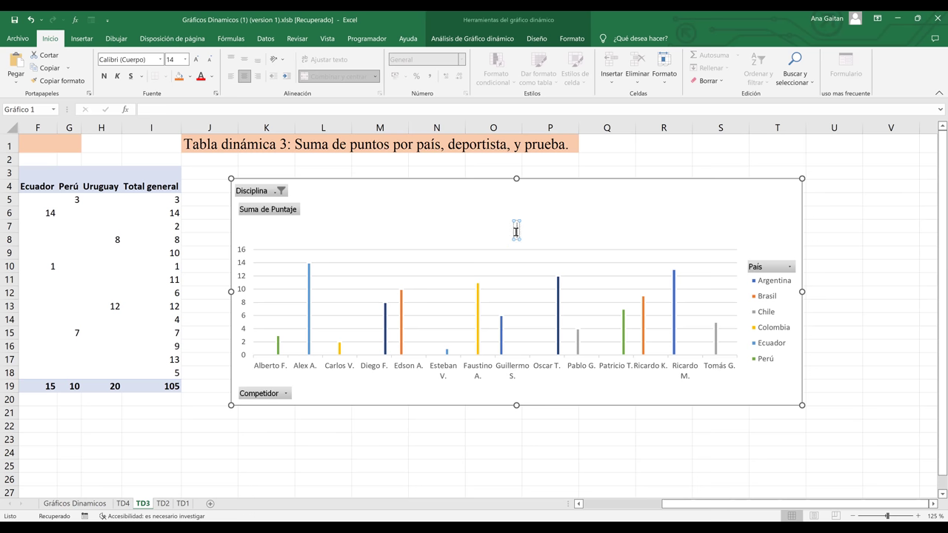
{"action": "key", "text": "ctrl+v"}
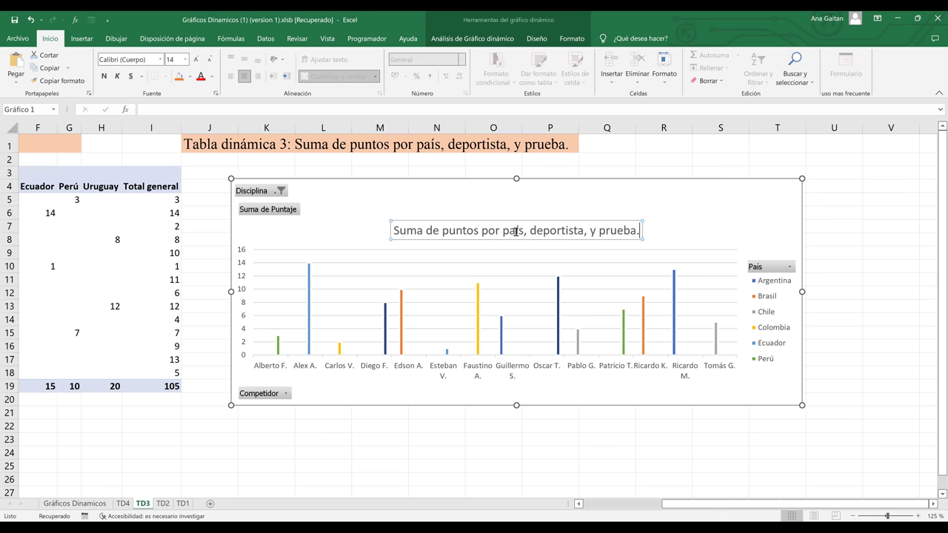
{"action": "left_click", "coordinate": [570, 453]}
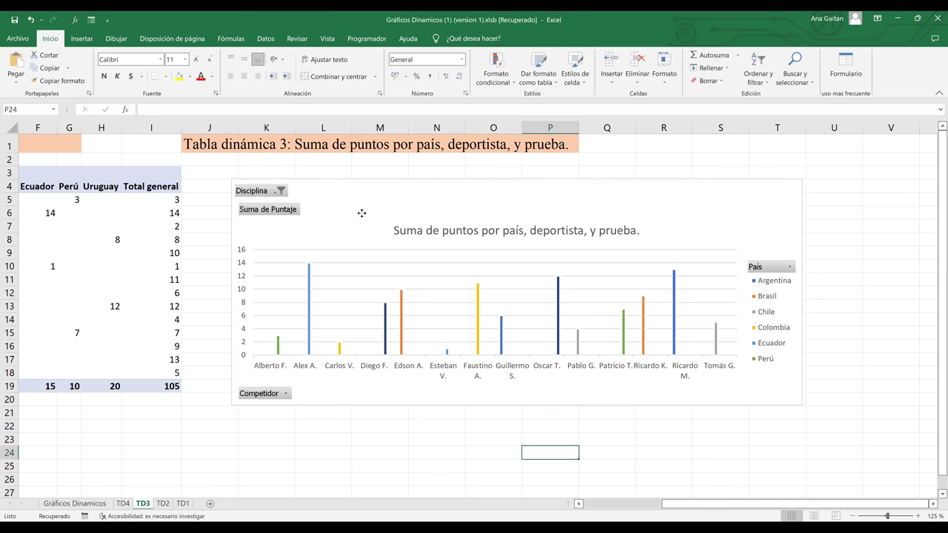
Step: Set the pivot chart's name on sheet TD3 to GD3
{"action": "left_click", "coordinate": [265, 185]}
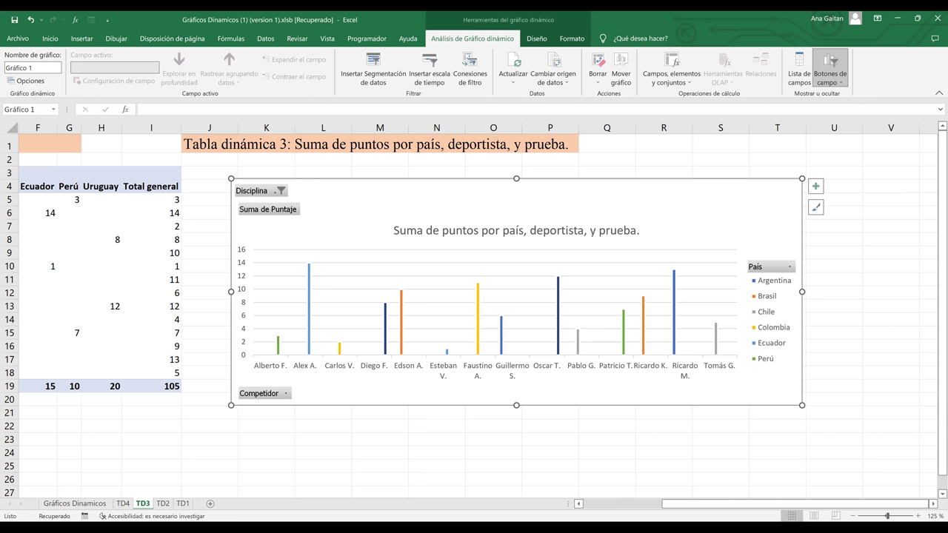
{"action": "left_click", "coordinate": [32, 67]}
{"action": "type", "text": "GD3"}
Step: Set the name of the pivot table on sheet TD3 to TD3
{"action": "left_click", "coordinate": [111, 256]}
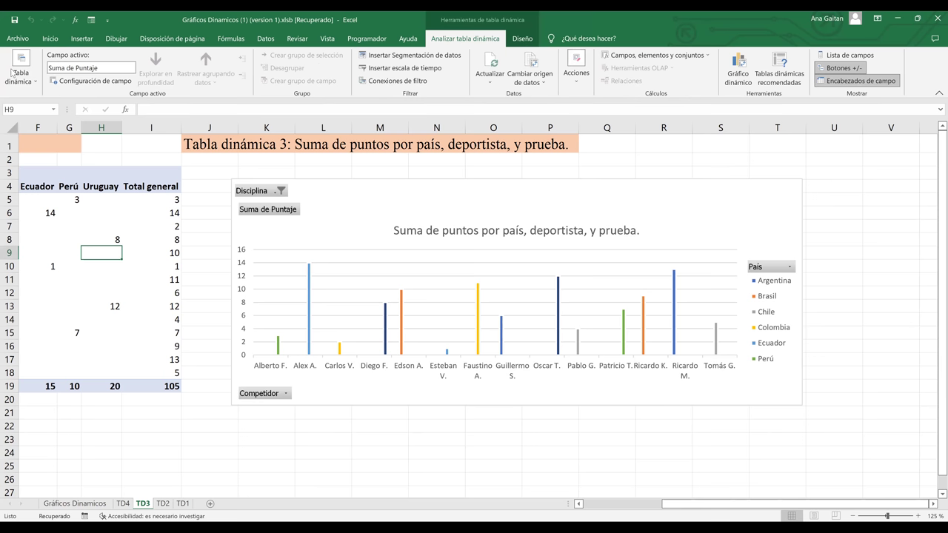
{"action": "left_click", "coordinate": [21, 72]}
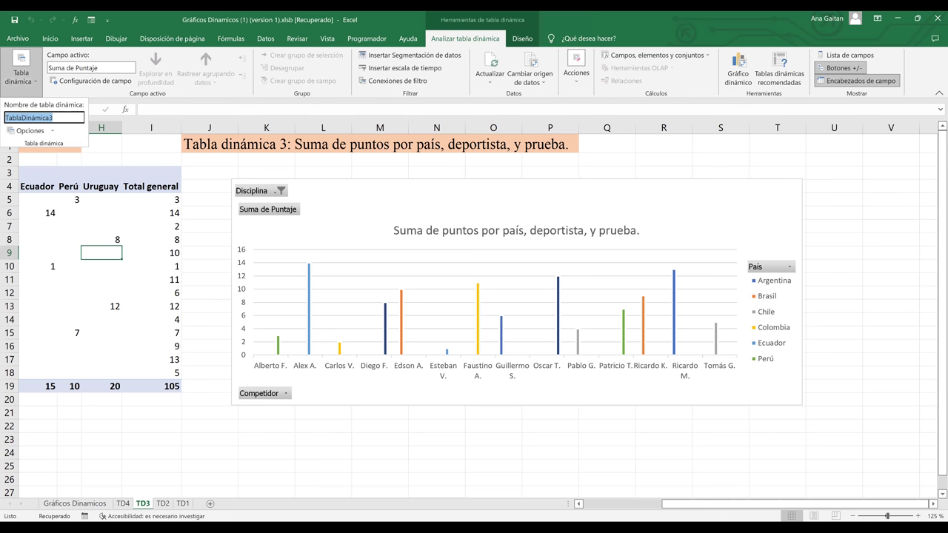
{"action": "type", "text": "TD3"}
{"action": "key", "text": "Return"}
{"action": "left_click", "coordinate": [210, 439]}
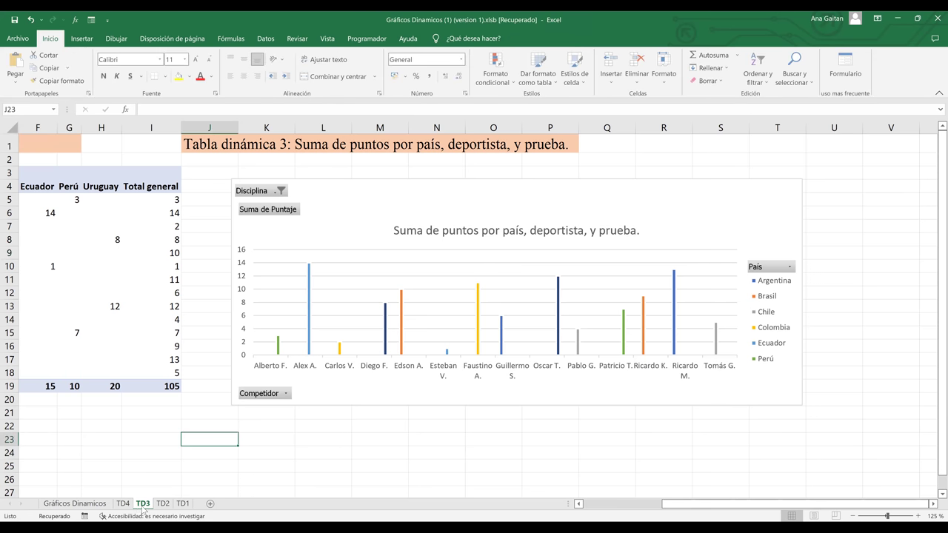
Step: On sheet TD4, add a chart title to the pivot chart
{"action": "left_click", "coordinate": [126, 507]}
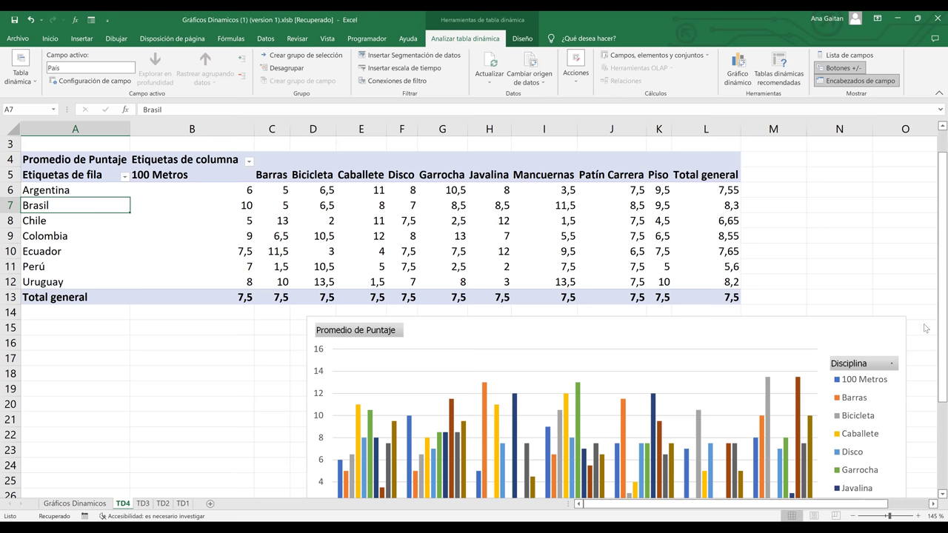
{"action": "left_click", "coordinate": [842, 342]}
{"action": "left_click", "coordinate": [918, 323]}
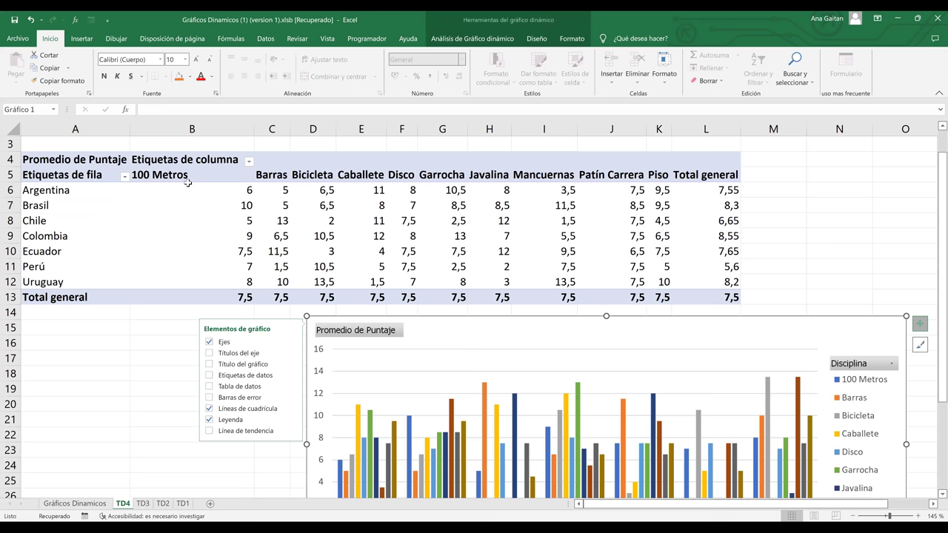
Step: Copy the text "Media de puntos por país y prueba." from the heading in cell A1 of sheet TD4
{"action": "scroll", "coordinate": [188, 156], "scroll_direction": "up", "scroll_amount": 1}
{"action": "left_click", "coordinate": [159, 148]}
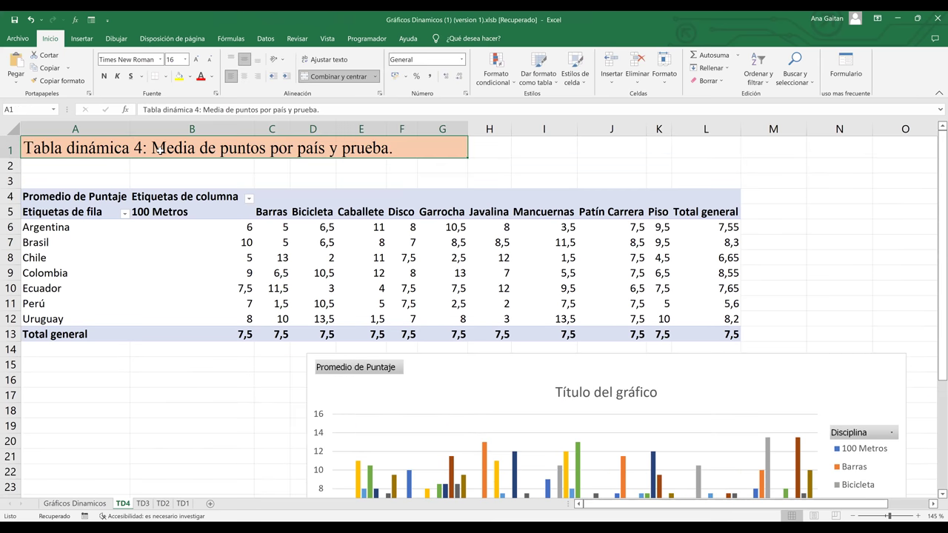
{"action": "double_click", "coordinate": [153, 147]}
{"action": "left_click_drag", "start_coordinate": [153, 147], "coordinate": [396, 151]}
{"action": "key", "text": "ctrl+c"}
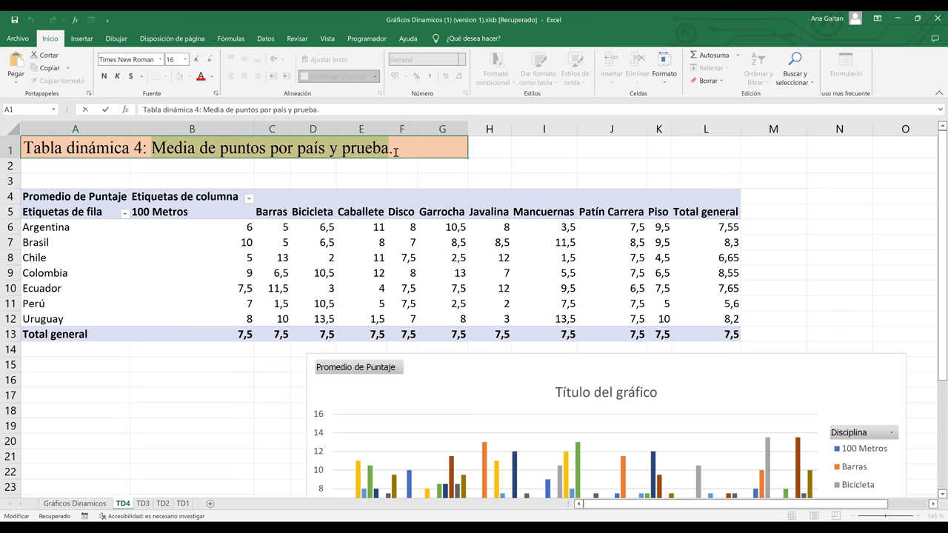
Step: Replace the TD4 chart's placeholder title with the copied "Media de puntos por país y prueba." and name the chart GD4
{"action": "left_click", "coordinate": [616, 392]}
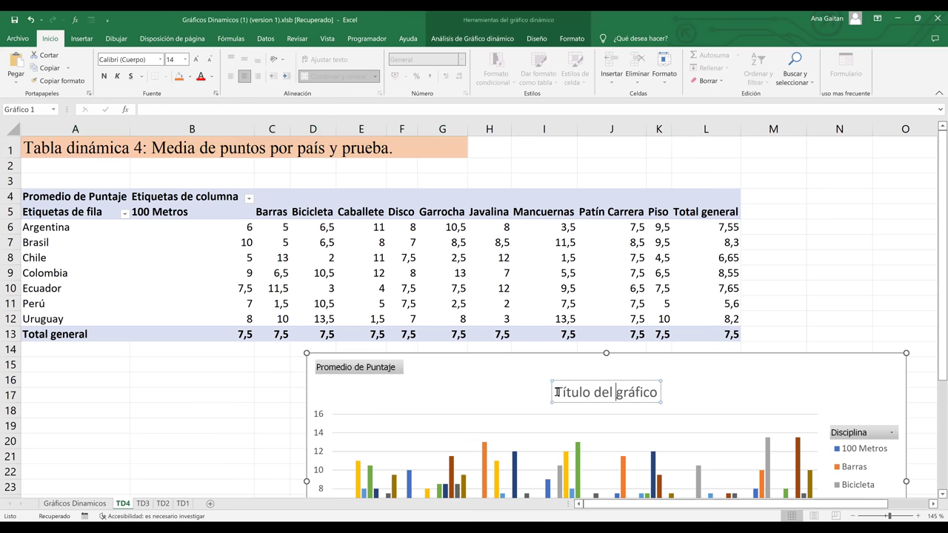
{"action": "key", "text": "ctrl+a"}
{"action": "key", "text": "BackSpace"}
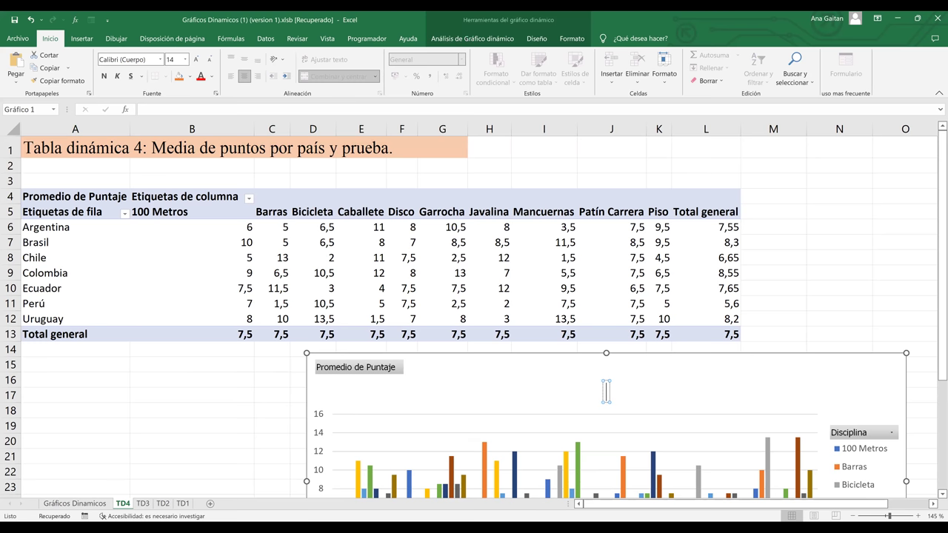
{"action": "key", "text": "ctrl+v"}
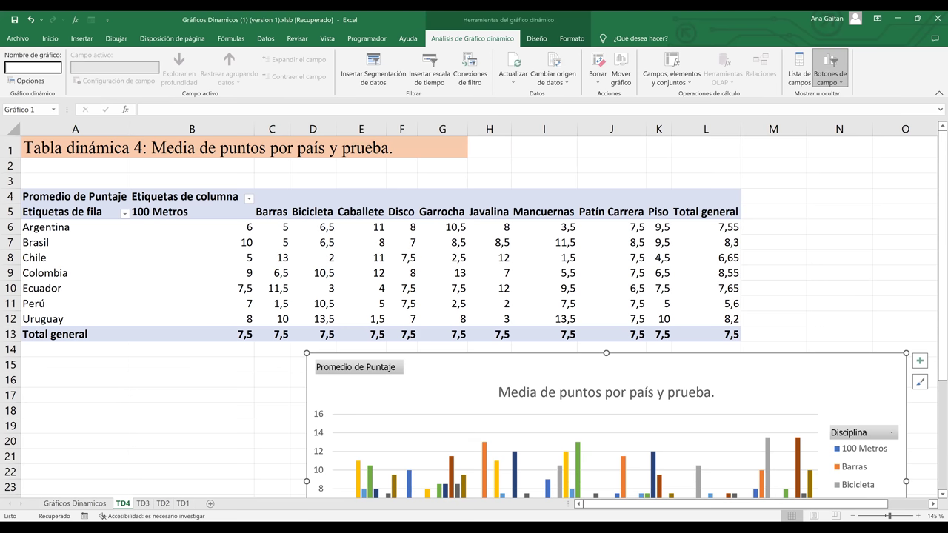
{"action": "type", "text": "GD4"}
{"action": "key", "text": "Return"}
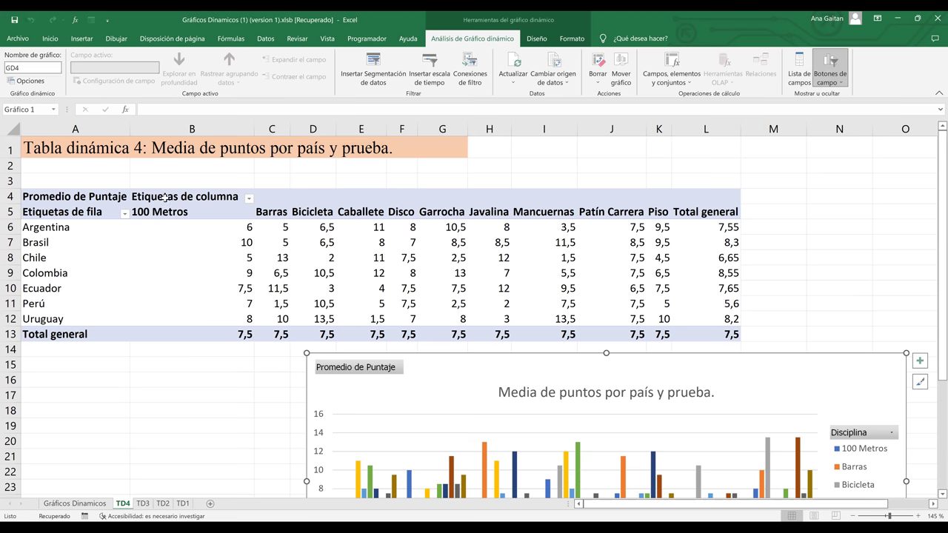
Step: Set the name of the pivot table on sheet TD4 to TD4
{"action": "left_click", "coordinate": [194, 197]}
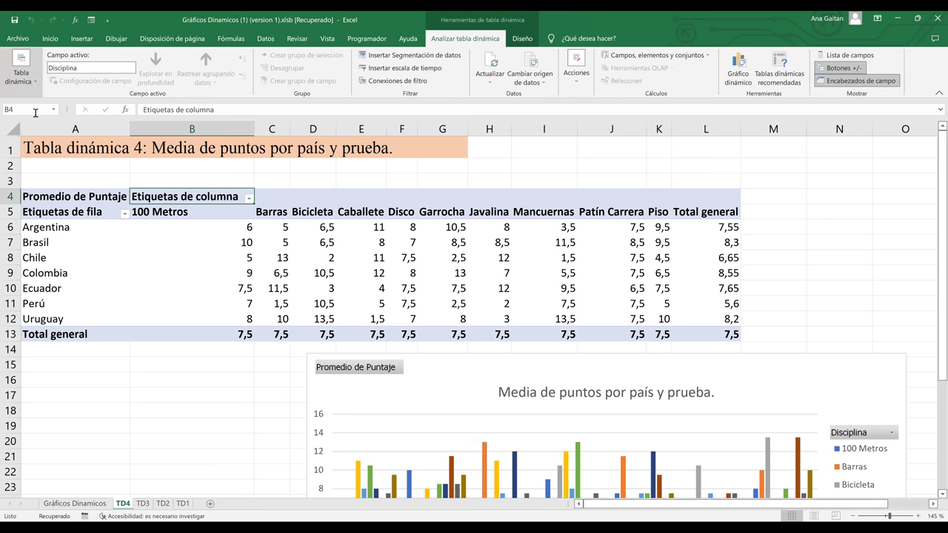
{"action": "left_click", "coordinate": [20, 70]}
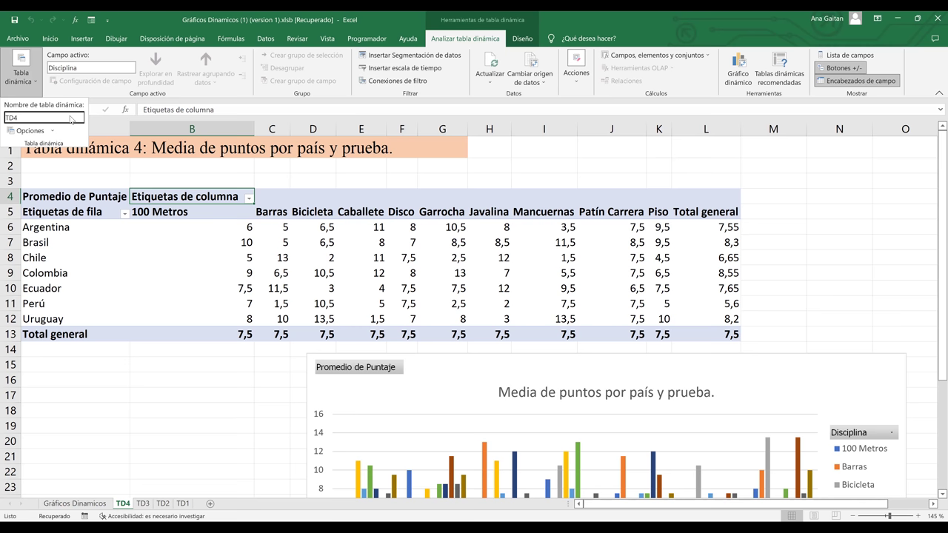
{"action": "left_click", "coordinate": [160, 399]}
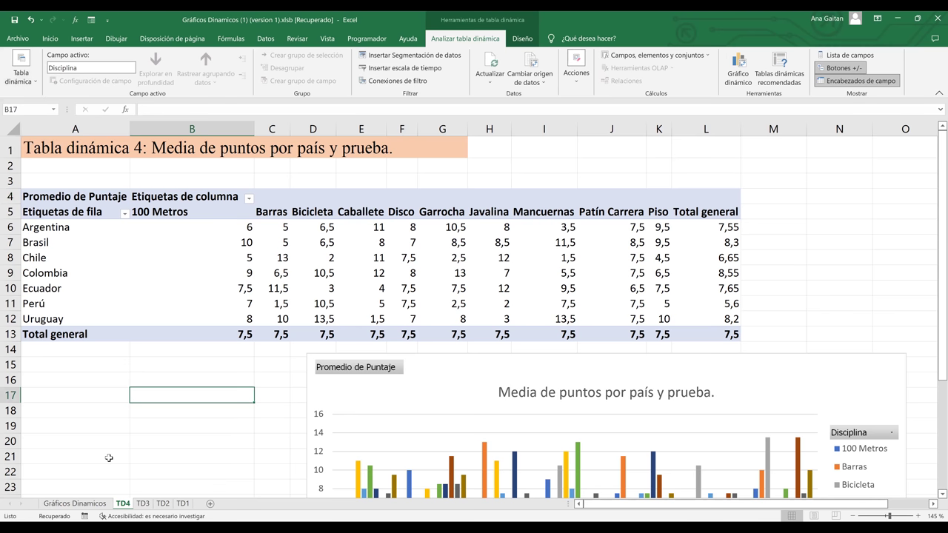
Step: Add a new worksheet named REPORTE and place it after sheet TD1, at the end of the workbook
{"action": "left_click", "coordinate": [81, 505]}
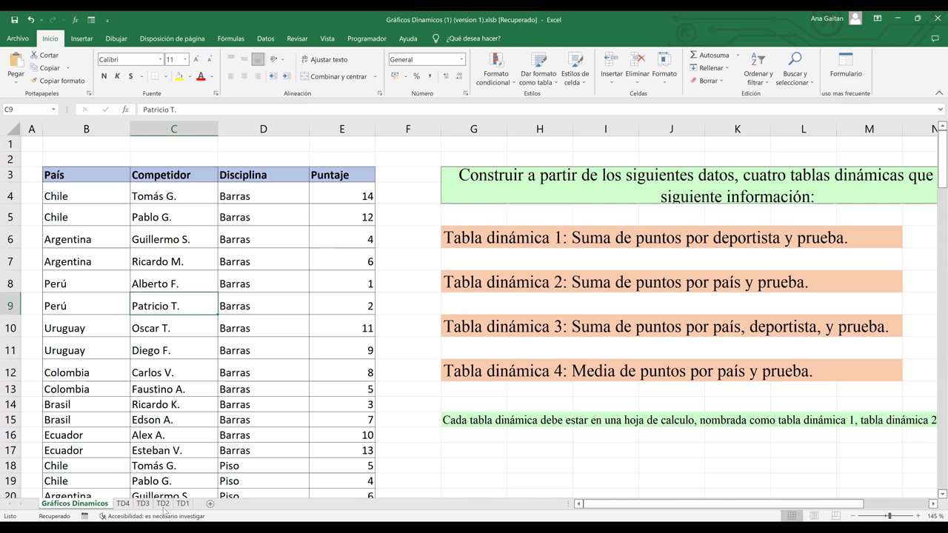
{"action": "left_click", "coordinate": [209, 504]}
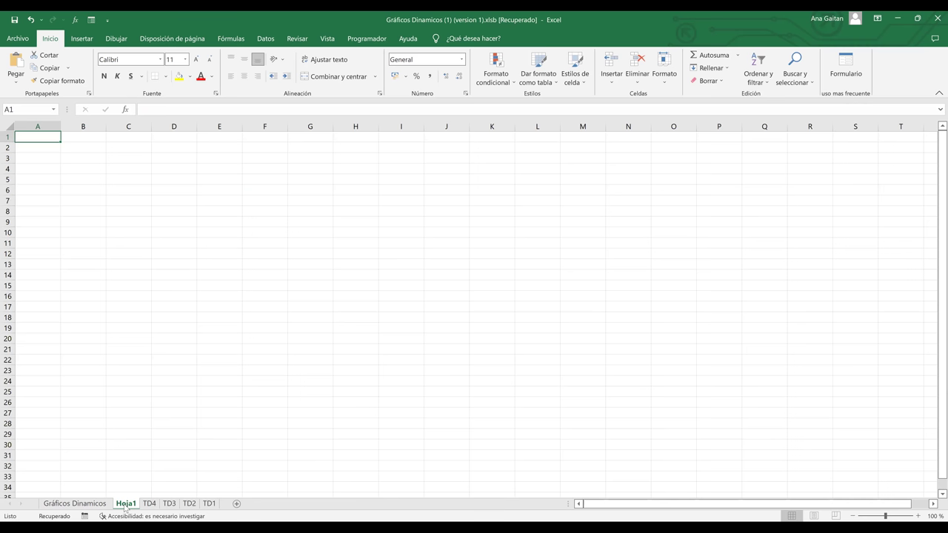
{"action": "double_click", "coordinate": [126, 504]}
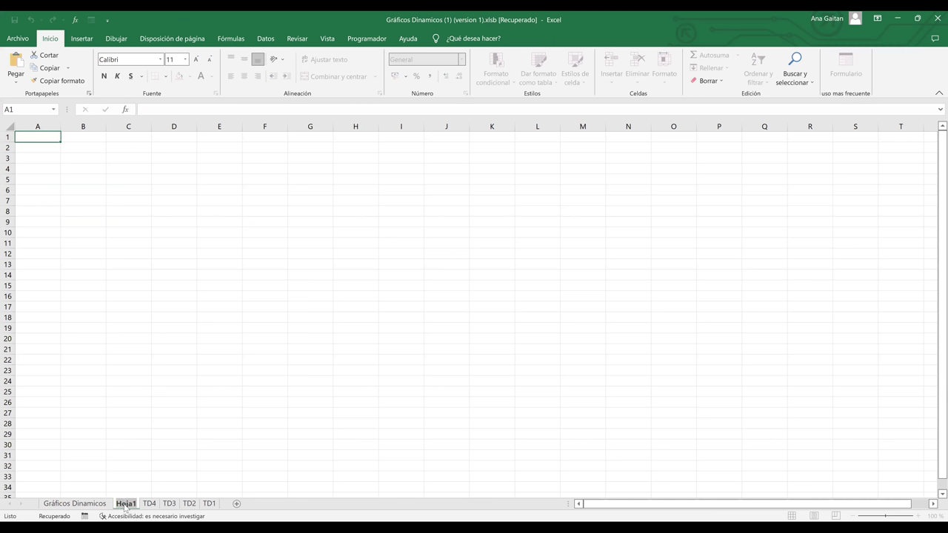
{"action": "type", "text": "REPOR"}
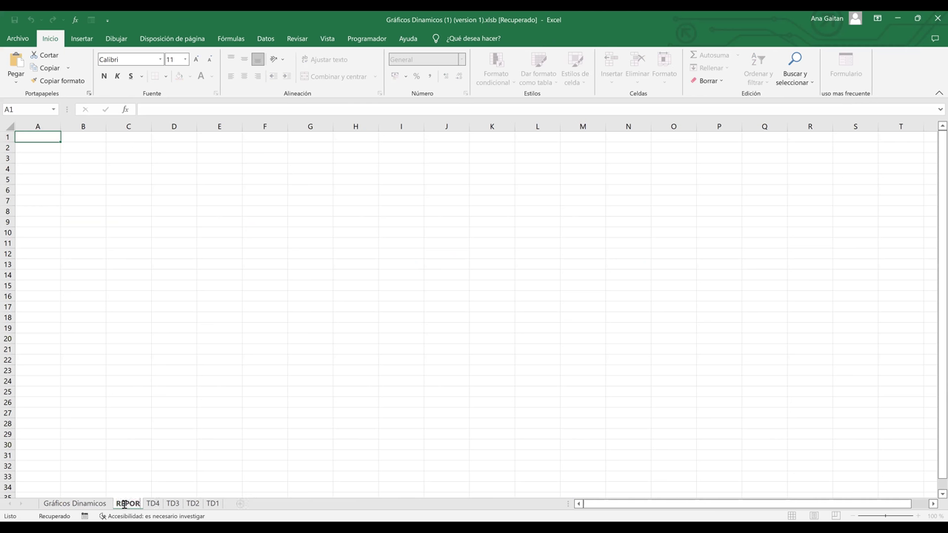
{"action": "type", "text": "TE"}
{"action": "left_click", "coordinate": [300, 433]}
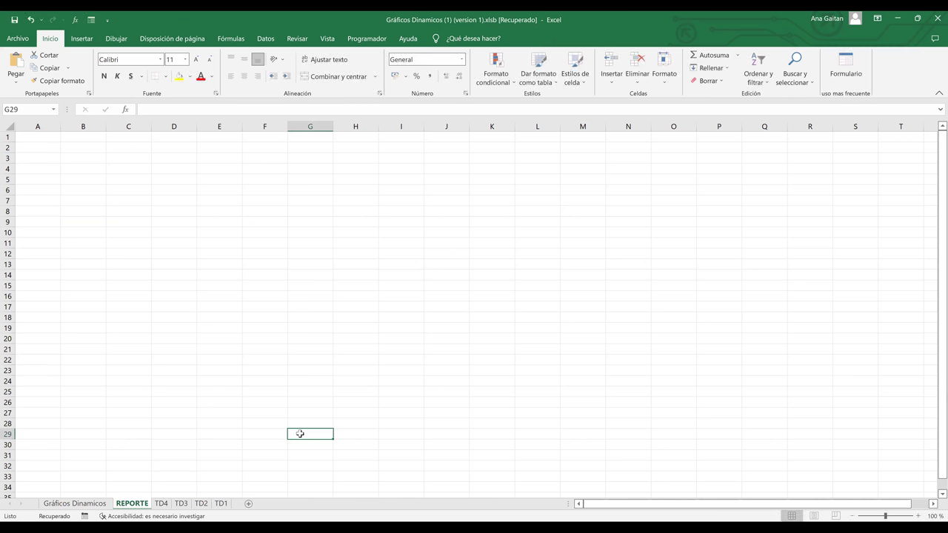
{"action": "left_click_drag", "start_coordinate": [135, 510], "coordinate": [247, 504]}
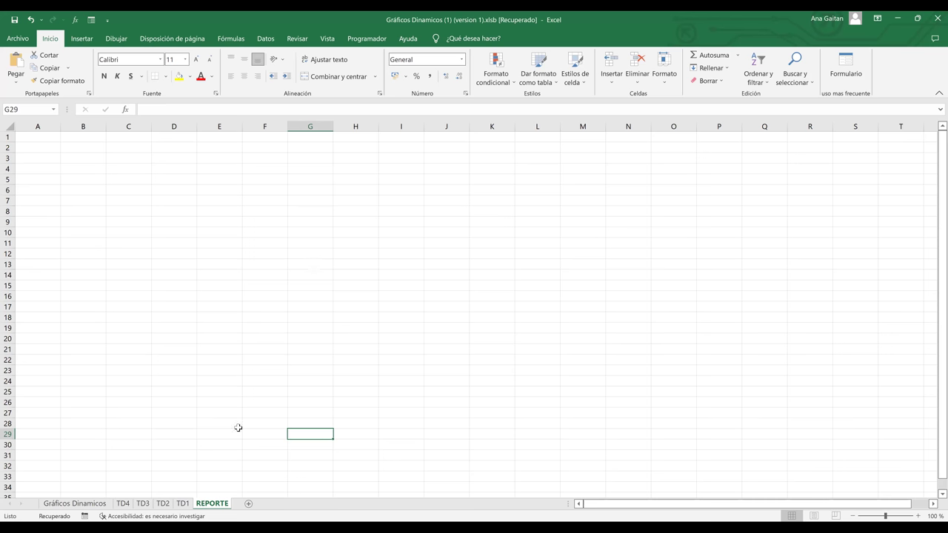
Step: Cut the pivot chart from sheet TD1, paste it into REPORTE and position it at the top of the sheet, starting in row 1
{"action": "left_click", "coordinate": [183, 504]}
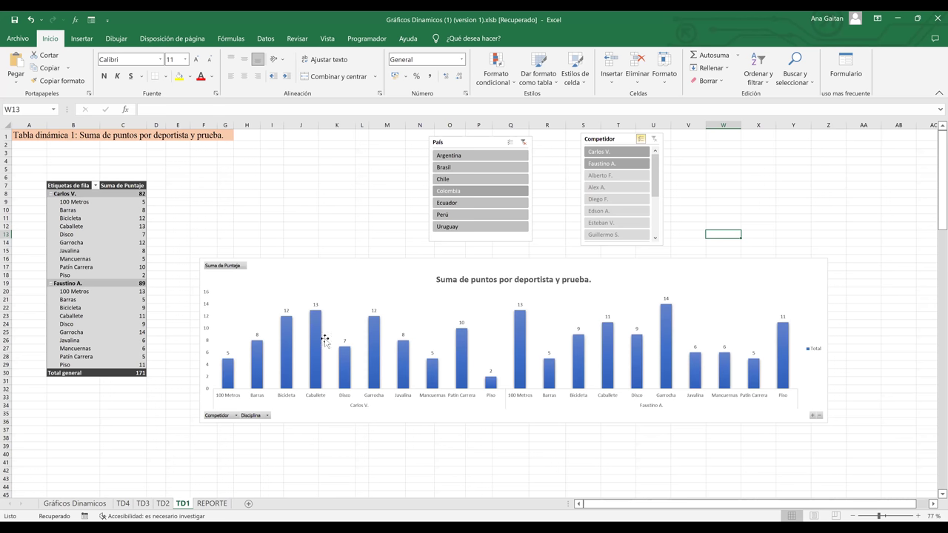
{"action": "left_click", "coordinate": [331, 281]}
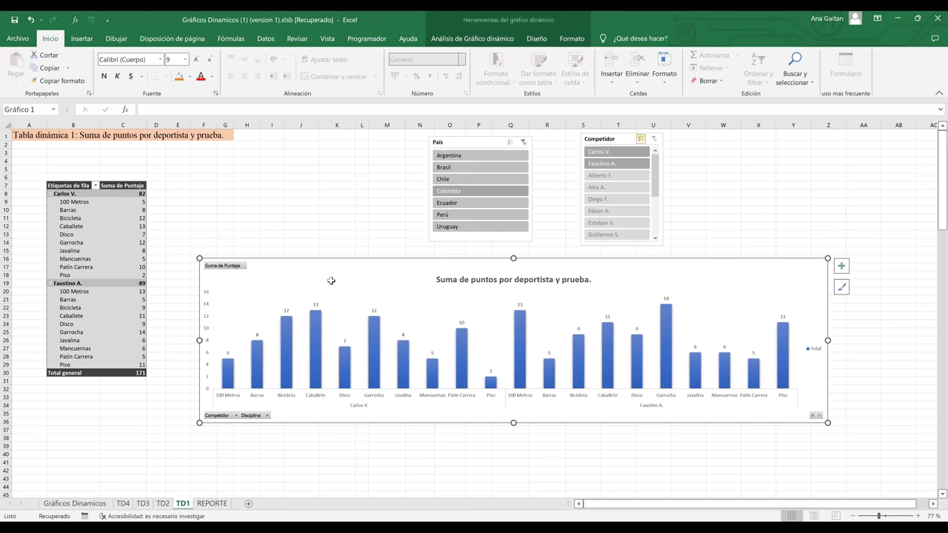
{"action": "key", "text": "Delete"}
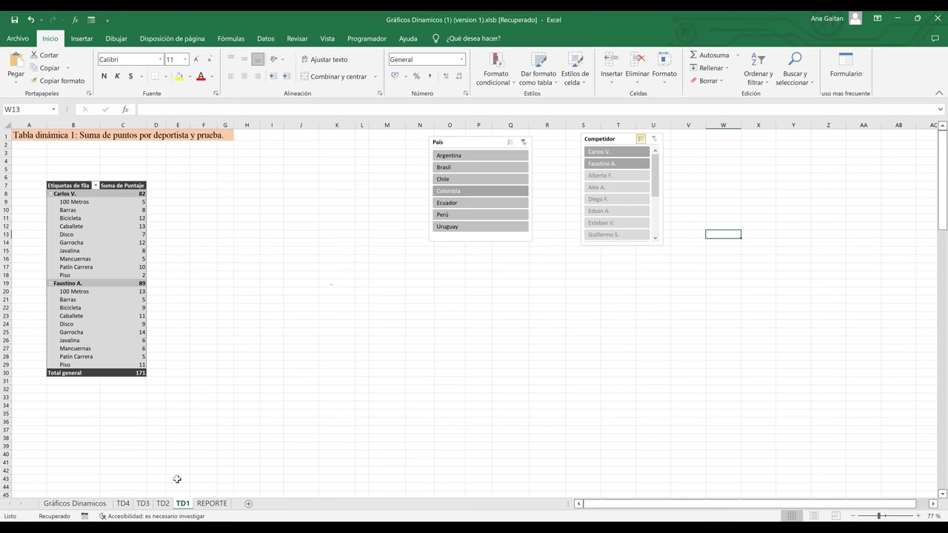
{"action": "left_click", "coordinate": [211, 503]}
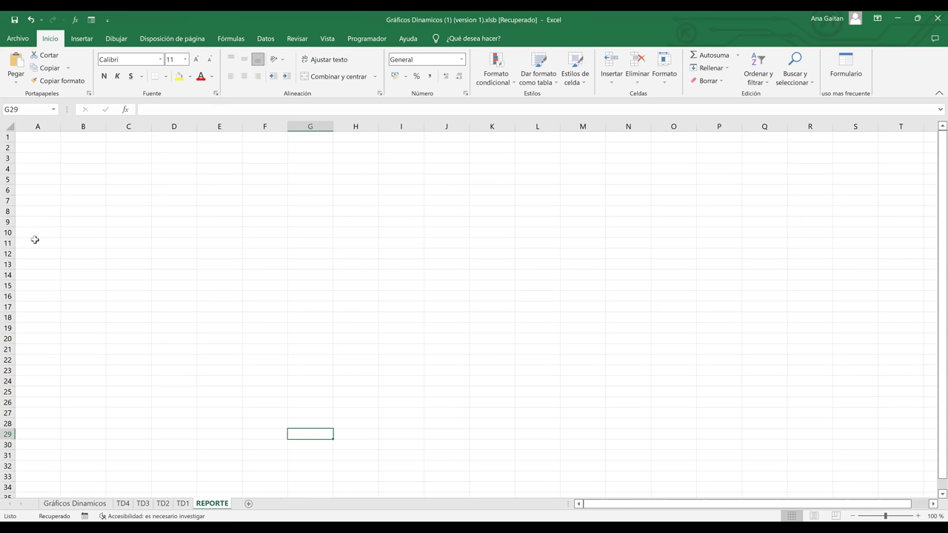
{"action": "left_click", "coordinate": [37, 146]}
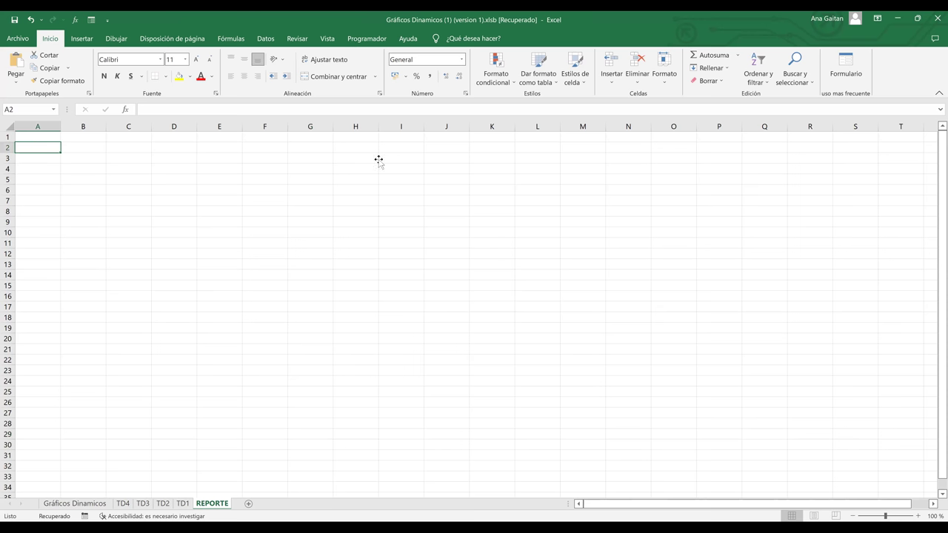
{"action": "key", "text": "ctrl+v"}
{"action": "left_click_drag", "start_coordinate": [604, 146], "coordinate": [614, 141]}
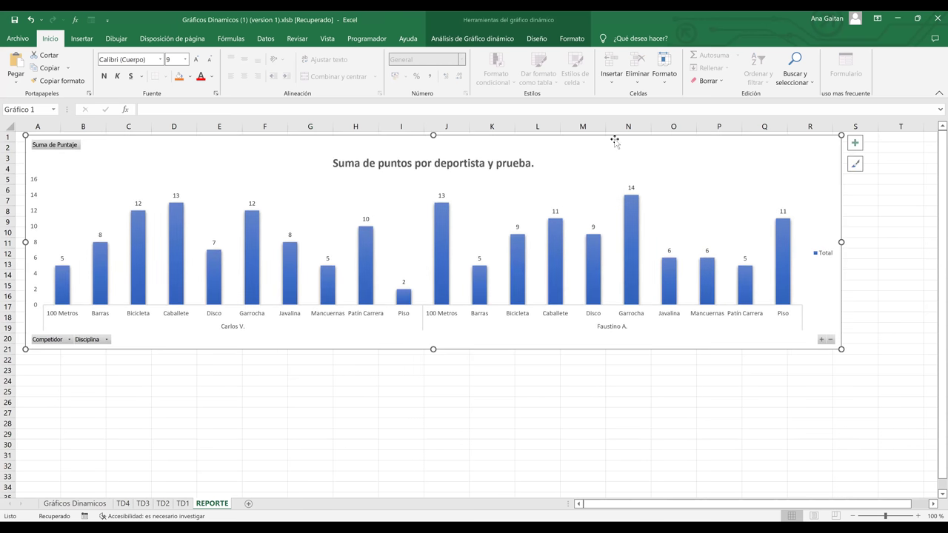
Step: Paste the GD2 chart cut from sheet TD2 into REPORTE and align it directly below the first chart, starting around row 22
{"action": "left_click", "coordinate": [493, 400]}
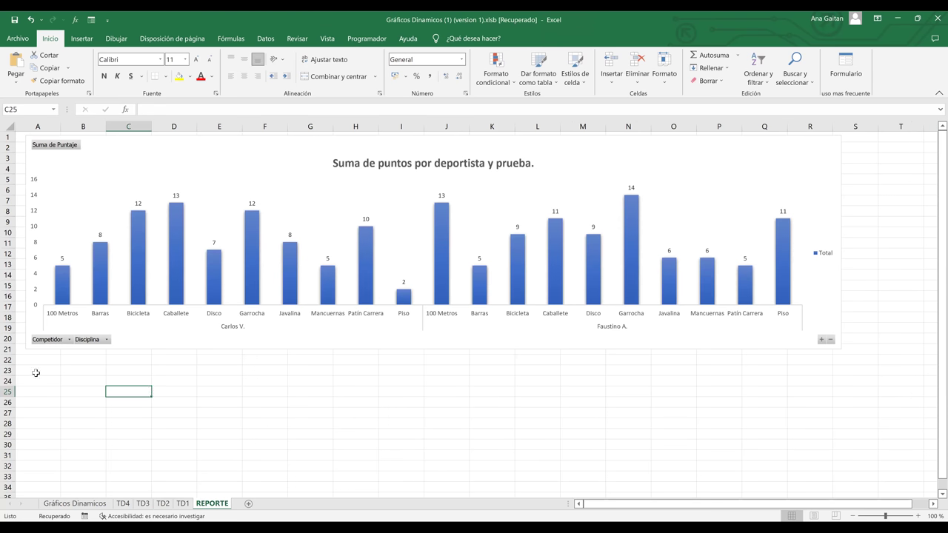
{"action": "key", "text": "ctrl+v"}
{"action": "left_click_drag", "start_coordinate": [811, 364], "coordinate": [485, 374]}
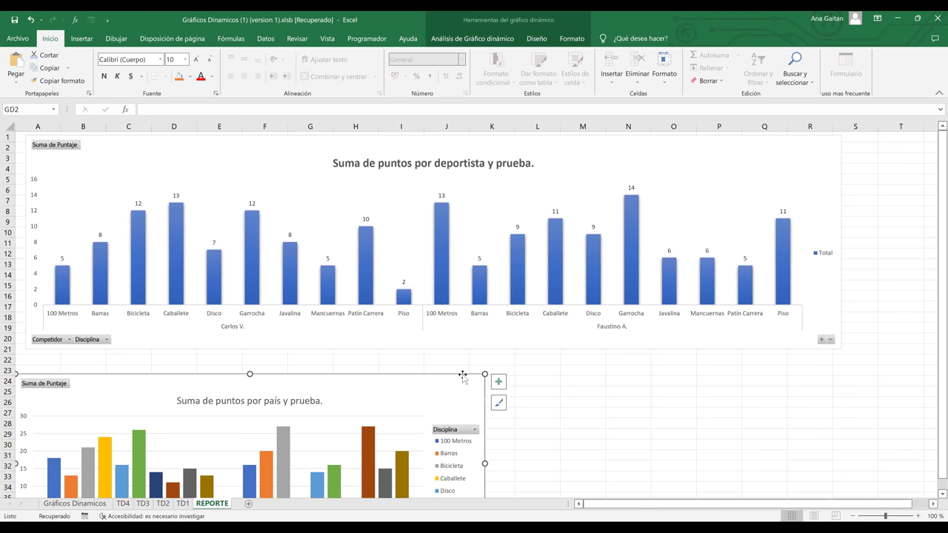
{"action": "left_click_drag", "start_coordinate": [470, 353], "coordinate": [468, 353]}
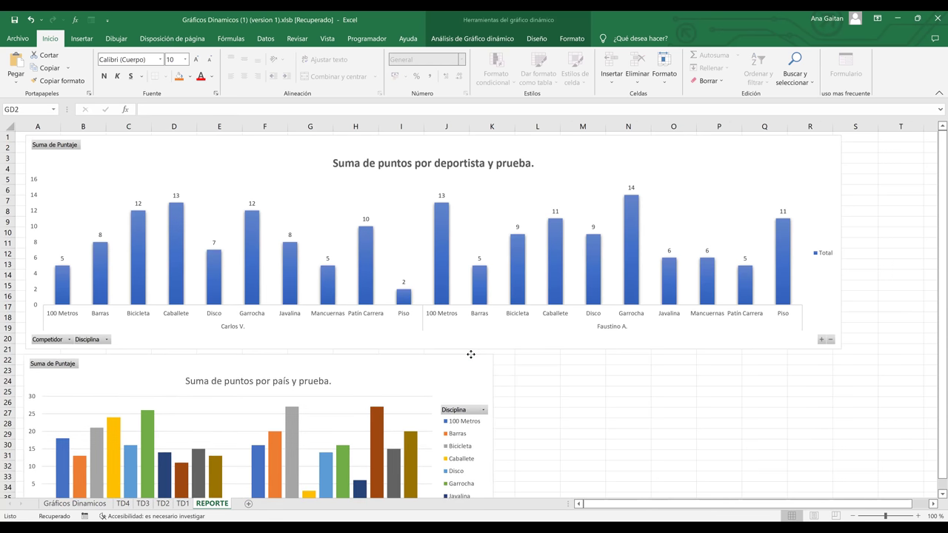
Step: Move the GD3 chart from sheet TD3 to REPORTE at cell L22, and the GD4 chart from sheet TD4 to cell T2
{"action": "left_click", "coordinate": [686, 384]}
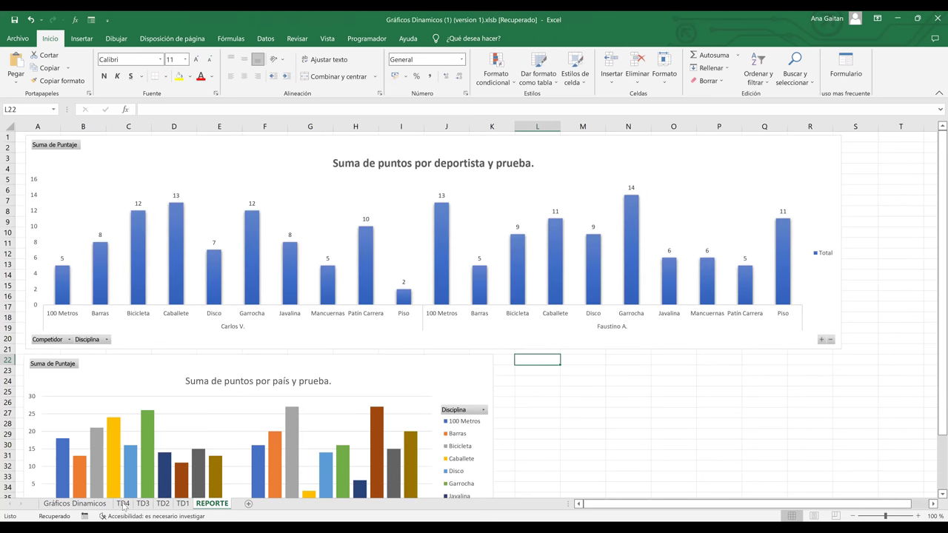
{"action": "key", "text": "ctrl+v"}
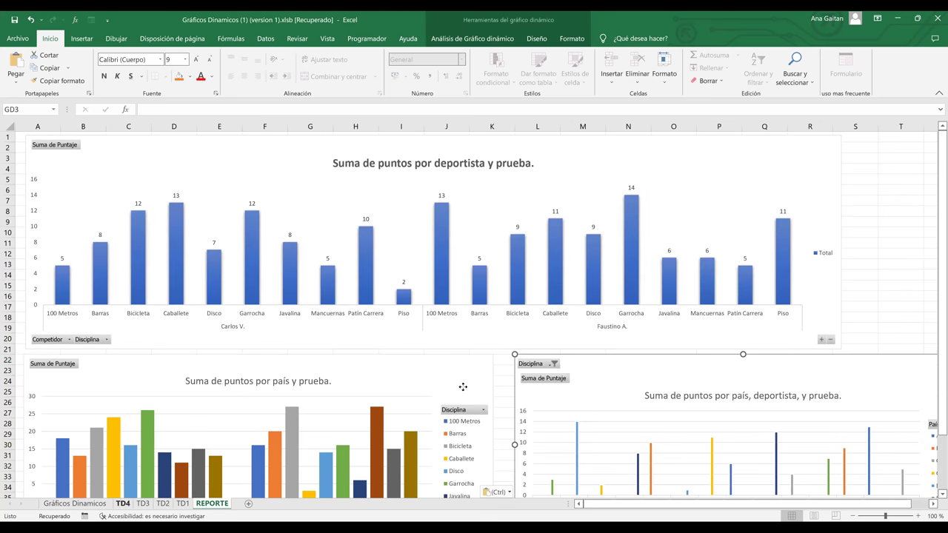
{"action": "key", "text": "ctrl+Page_Up"}
{"action": "key", "text": "ctrl+Page_Up"}
{"action": "key", "text": "ctrl+Page_Up"}
{"action": "key", "text": "ctrl+Page_Up"}
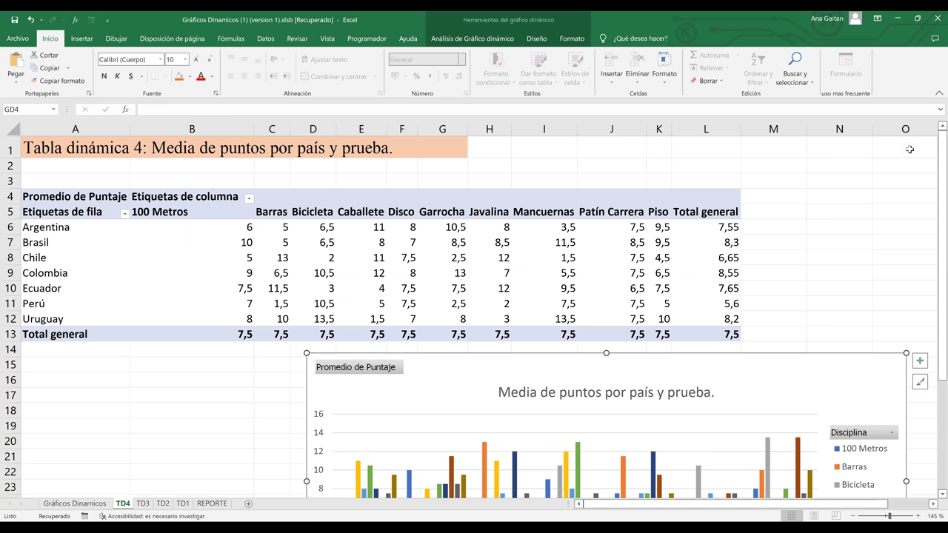
{"action": "key", "text": "ctrl+Page_Down"}
{"action": "key", "text": "ctrl+Page_Down"}
{"action": "key", "text": "ctrl+Page_Down"}
{"action": "key", "text": "ctrl+Page_Down"}
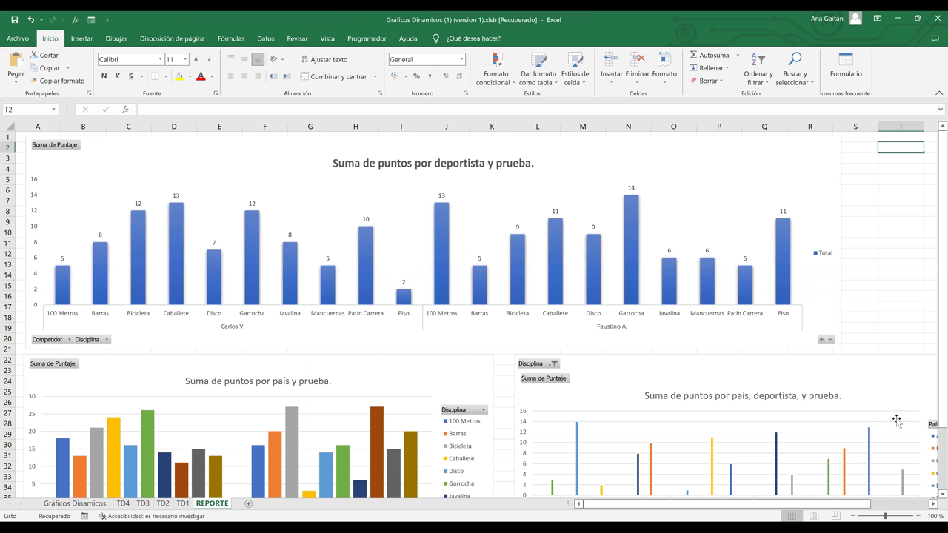
Step: Narrow the "Suma de puntos por deportista y prueba" chart to end at column L and resize the GD2 chart directly below to the same width
{"action": "left_click", "coordinate": [852, 516]}
{"action": "left_click", "coordinate": [851, 516]}
{"action": "left_click", "coordinate": [851, 516]}
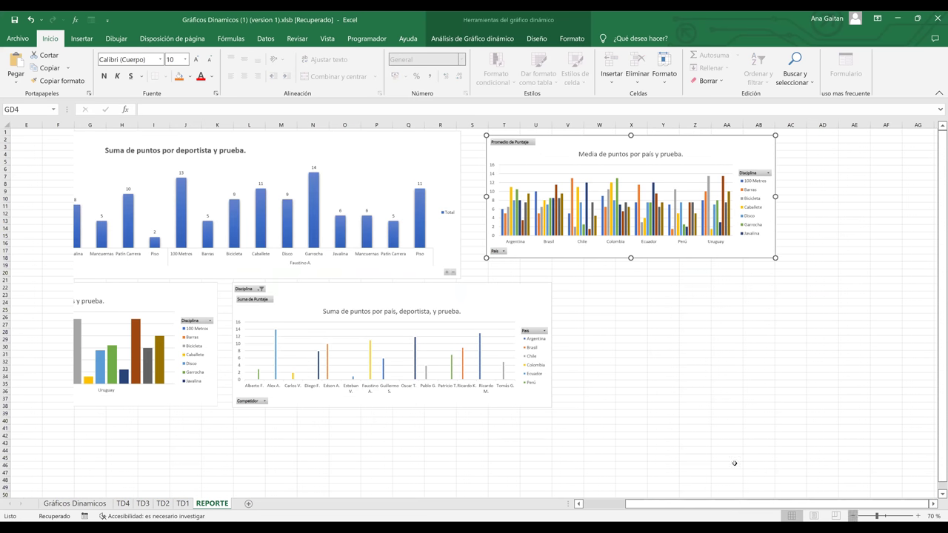
{"action": "left_click", "coordinate": [419, 236]}
{"action": "scroll", "coordinate": [419, 237], "scroll_direction": "down", "scroll_amount": 2}
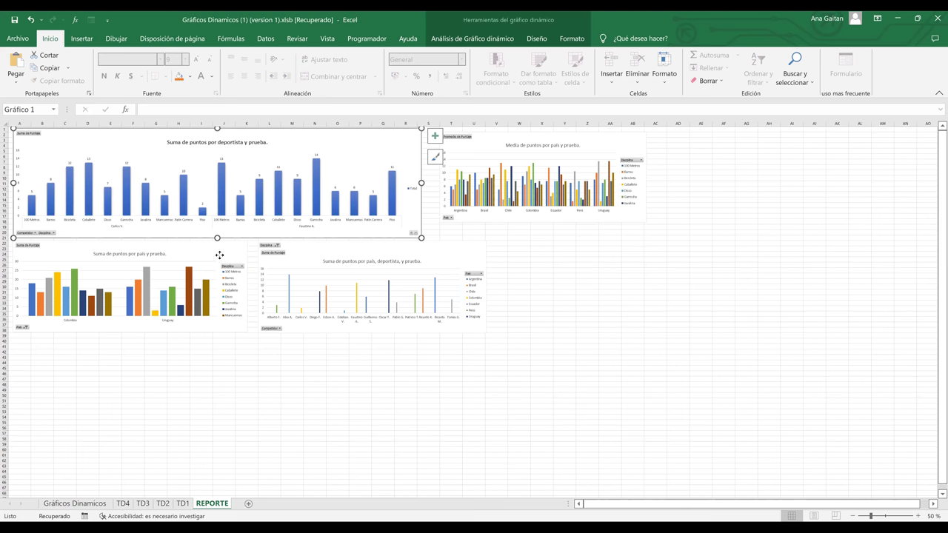
{"action": "key", "text": "ctrl+z"}
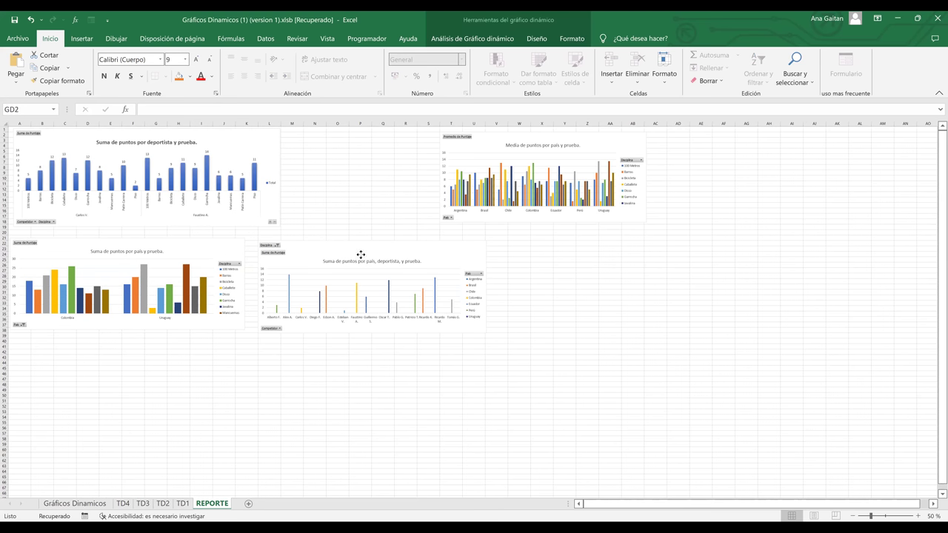
{"action": "left_click_drag", "start_coordinate": [241, 328], "coordinate": [278, 324]}
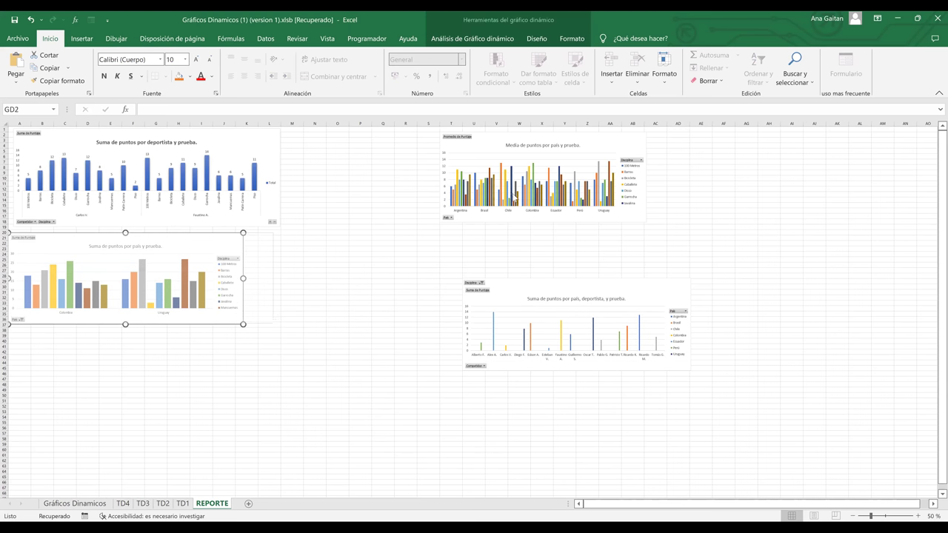
Step: Place the GD4 chart beside the first chart and the GD3 chart below it, widening both to about column Y
{"action": "left_click_drag", "start_coordinate": [491, 139], "coordinate": [345, 139]}
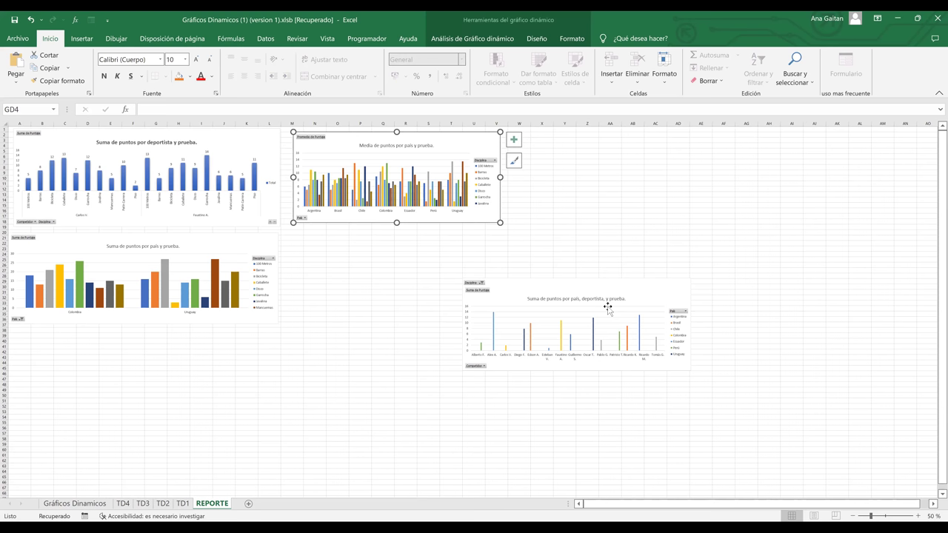
{"action": "left_click_drag", "start_coordinate": [607, 306], "coordinate": [459, 241]}
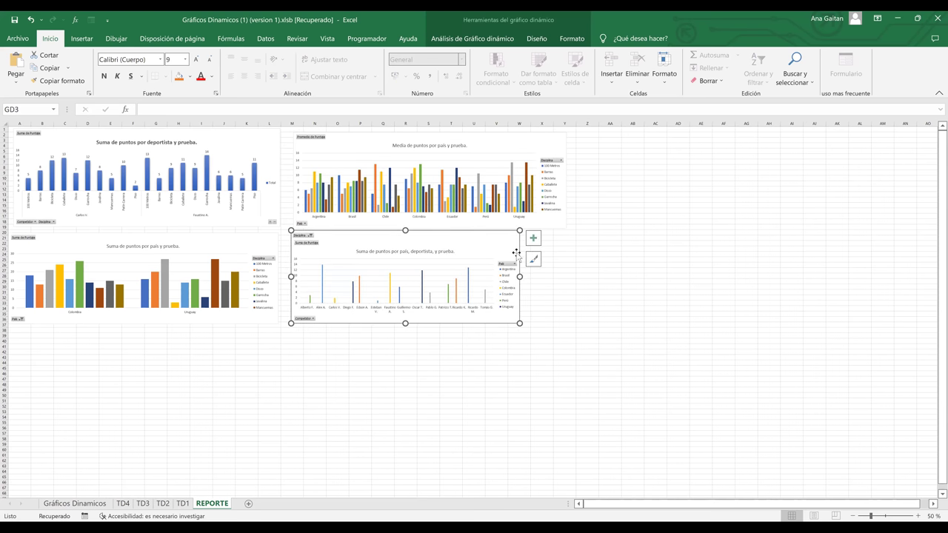
{"action": "left_click_drag", "start_coordinate": [519, 231], "coordinate": [567, 237]}
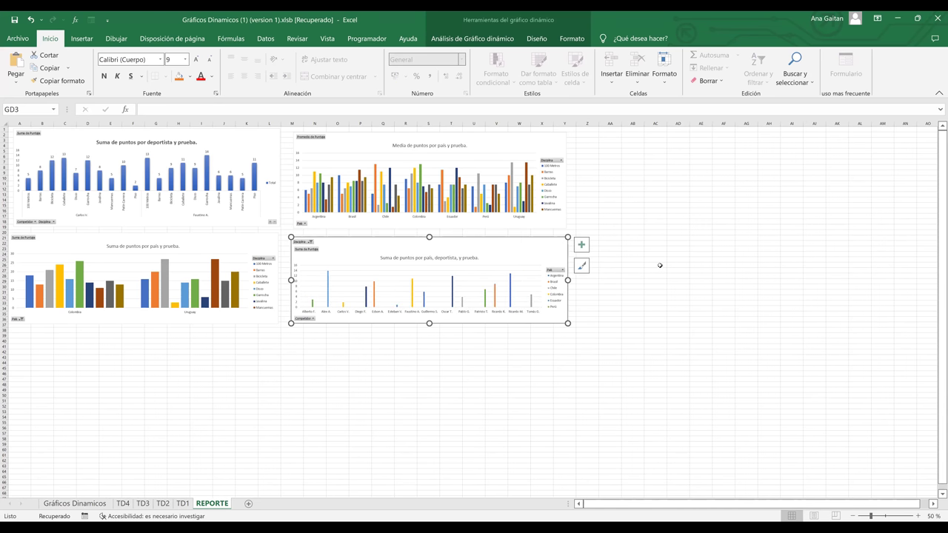
{"action": "key", "text": "Escape"}
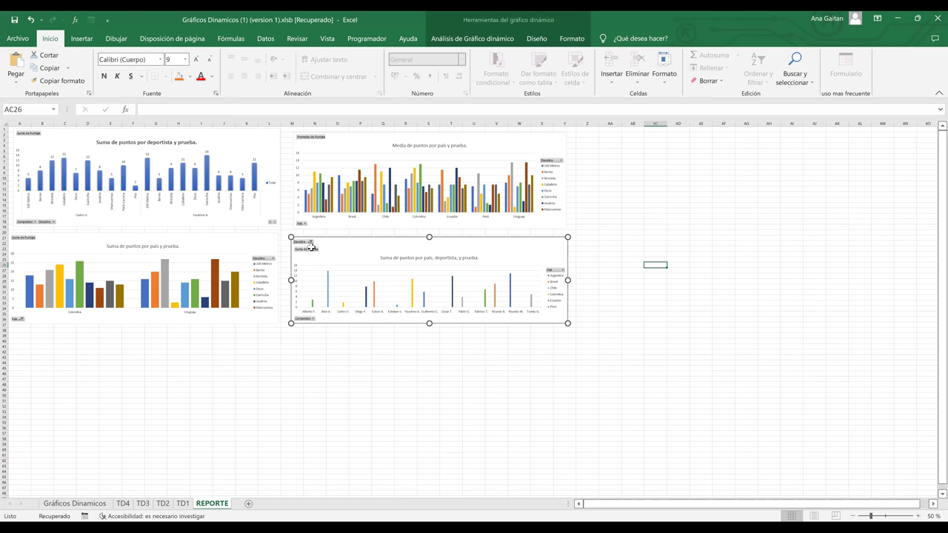
Step: Insert slicers for País, Competidor, Disciplina and Puntaje from the "Suma de puntos por deportista y prueba" pivot chart
{"action": "scroll", "coordinate": [467, 171], "scroll_direction": "up", "scroll_amount": 1}
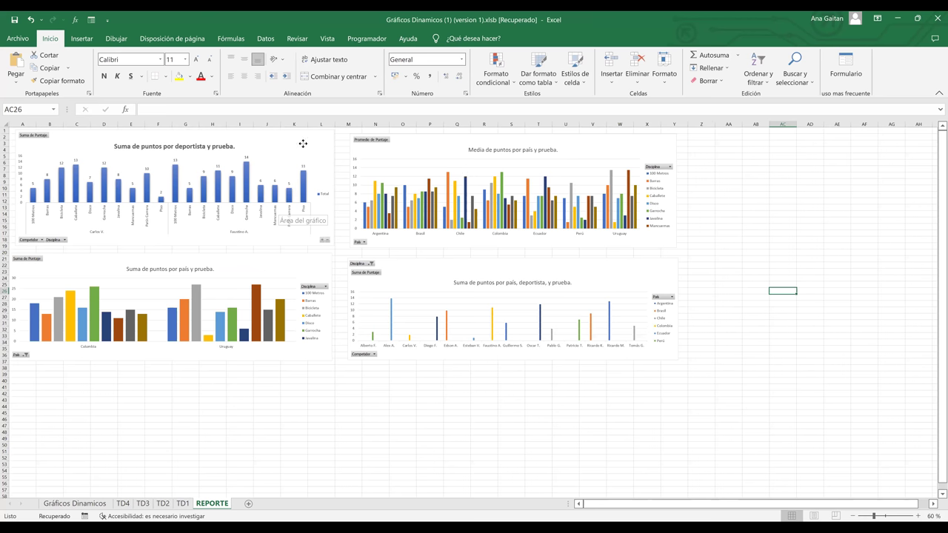
{"action": "left_click", "coordinate": [143, 135]}
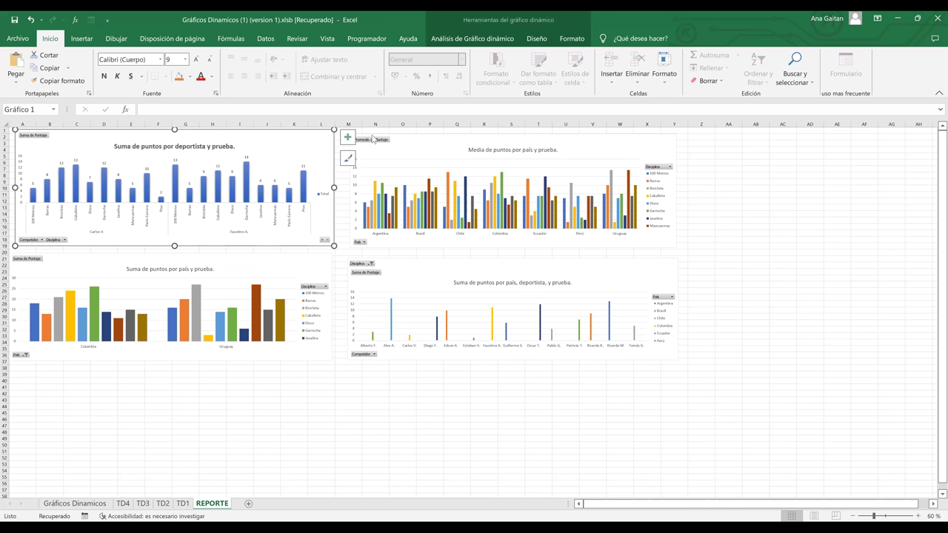
{"action": "left_click", "coordinate": [473, 38]}
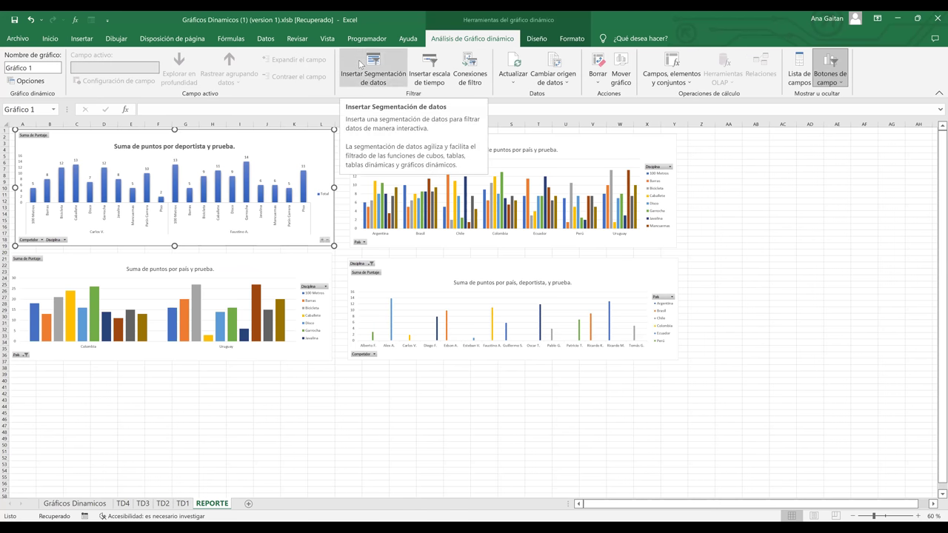
{"action": "left_click", "coordinate": [370, 67]}
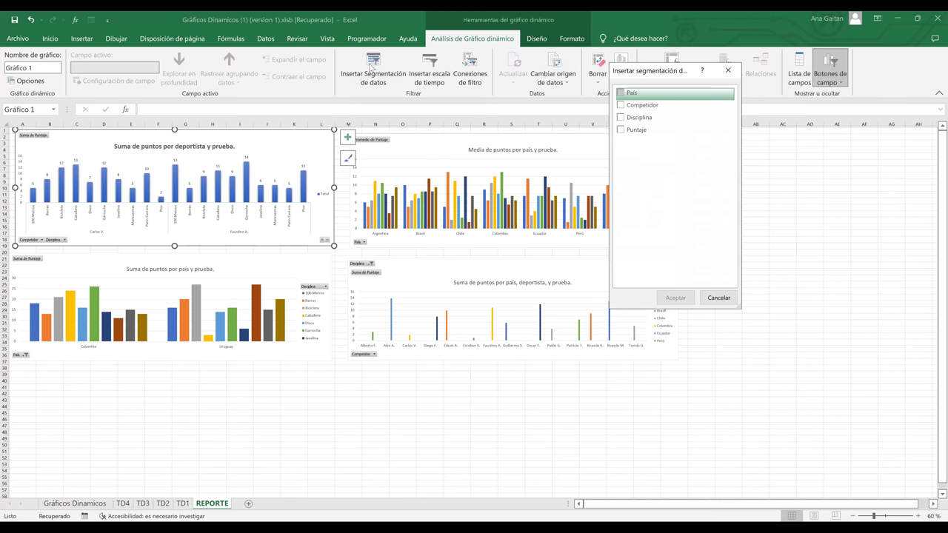
{"action": "key", "text": "space"}
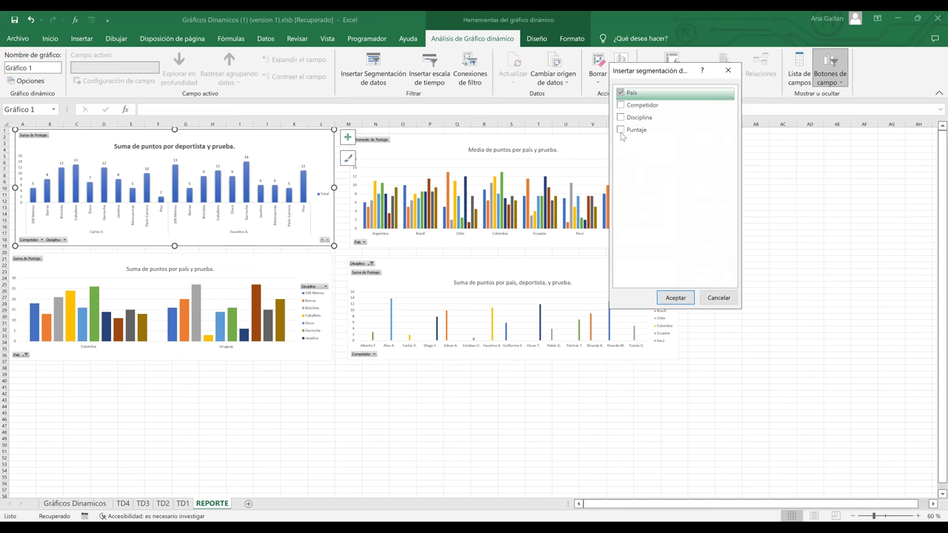
{"action": "key", "text": "Down"}
{"action": "key", "text": "space"}
{"action": "key", "text": "Down"}
{"action": "key", "text": "space"}
{"action": "key", "text": "Down"}
{"action": "key", "text": "space"}
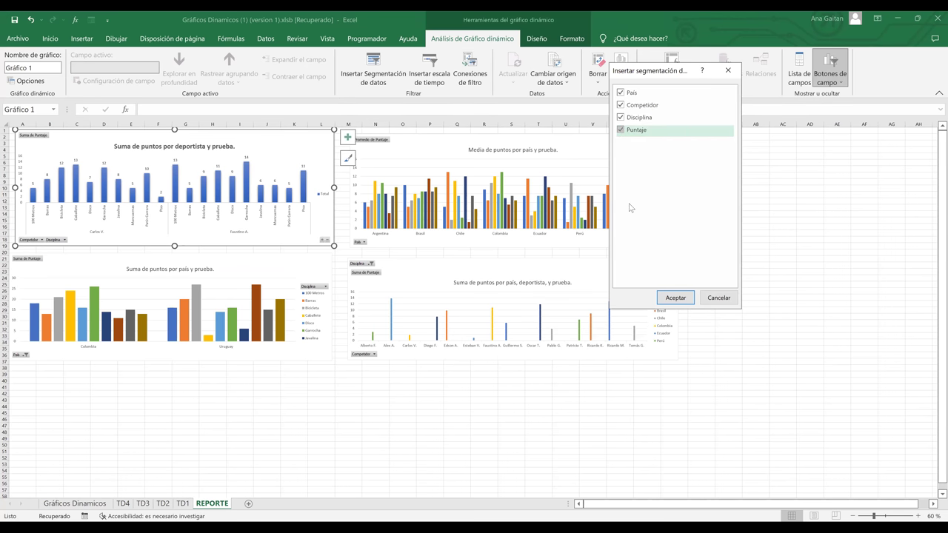
{"action": "left_click", "coordinate": [675, 299]}
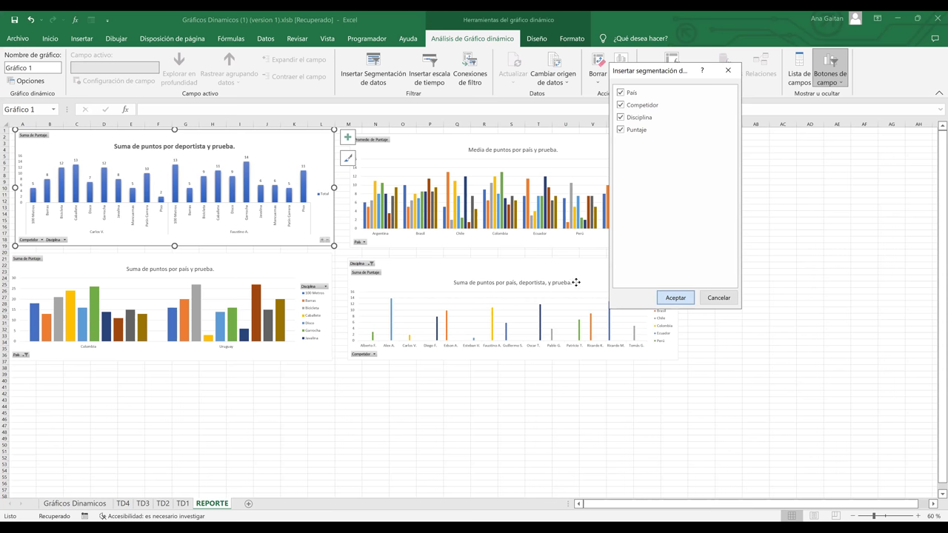
{"action": "key", "text": "Return"}
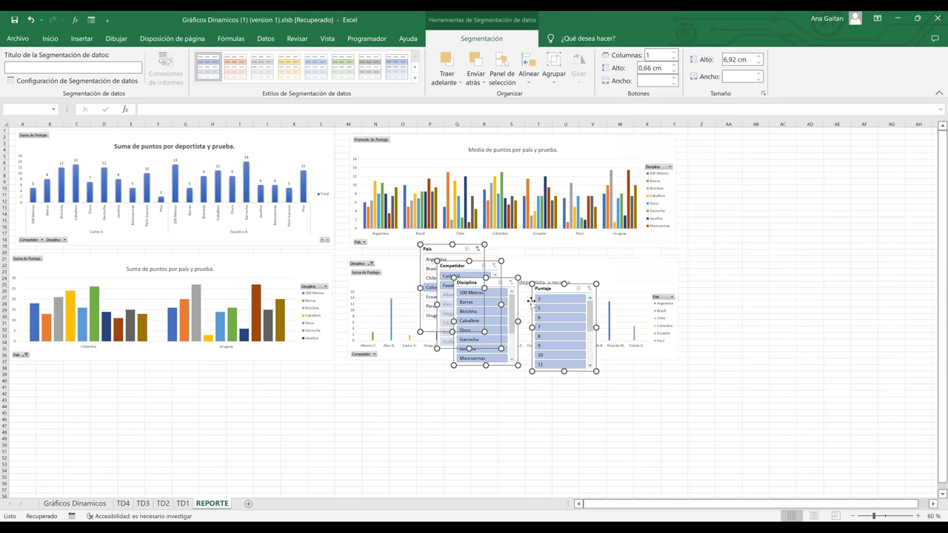
Step: Arrange the slicers beside the charts in a two-by-two grid, País and Competidor above Disciplina and Puntaje, and clear the País filter
{"action": "left_click_drag", "start_coordinate": [547, 293], "coordinate": [653, 279]}
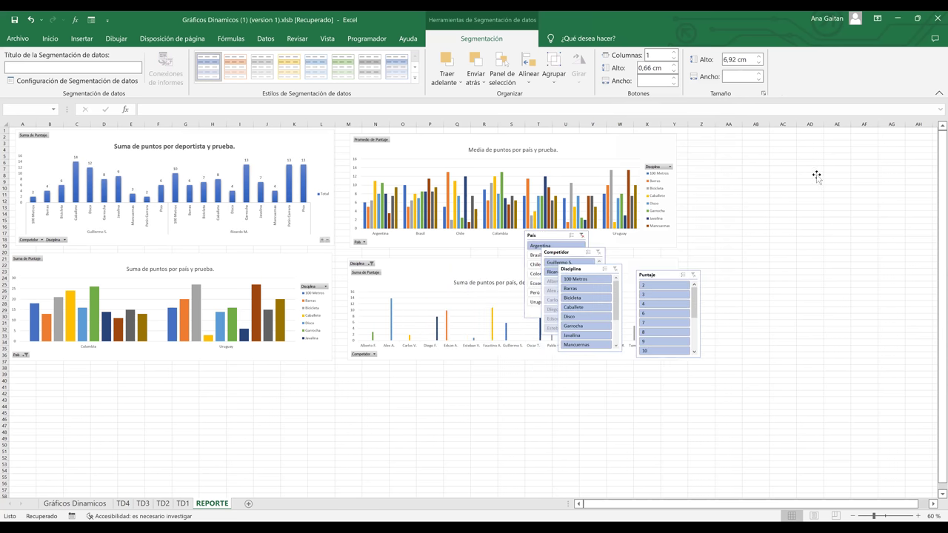
{"action": "left_click_drag", "start_coordinate": [816, 176], "coordinate": [816, 175]}
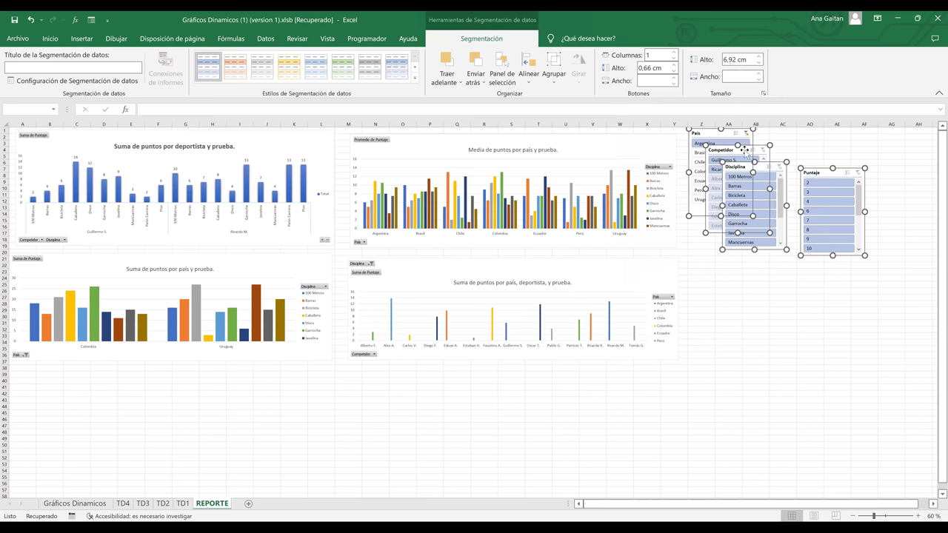
{"action": "left_click", "coordinate": [799, 134]}
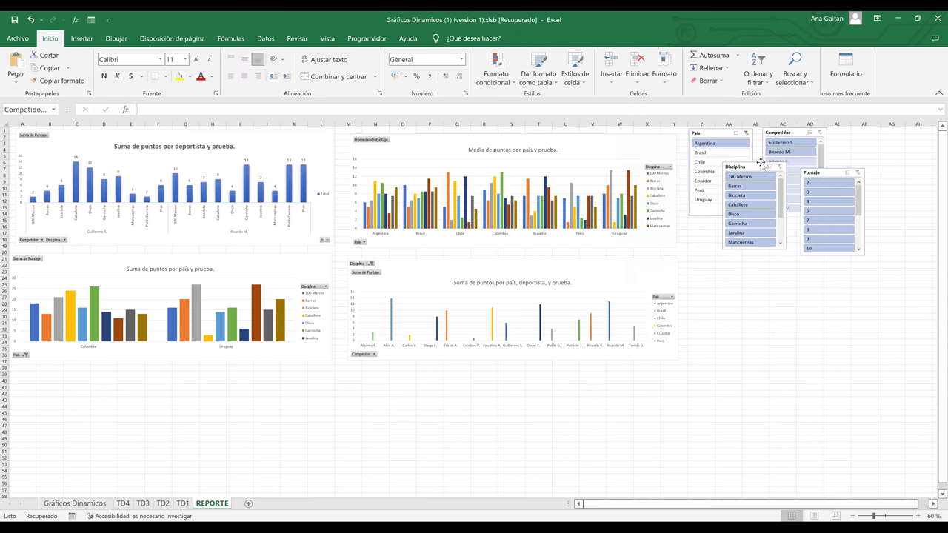
{"action": "left_click_drag", "start_coordinate": [752, 167], "coordinate": [713, 233]}
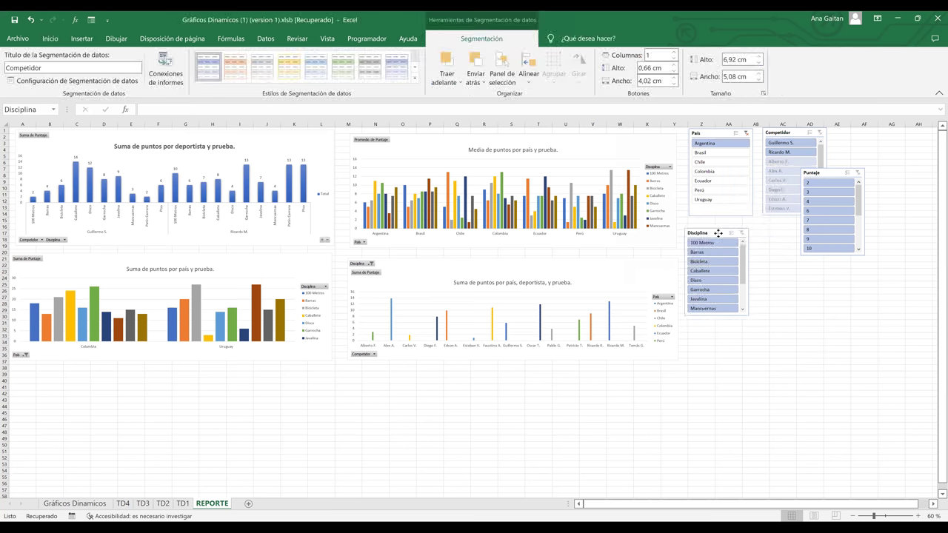
{"action": "left_click_drag", "start_coordinate": [829, 176], "coordinate": [793, 234]}
{"action": "left_click", "coordinate": [776, 362]}
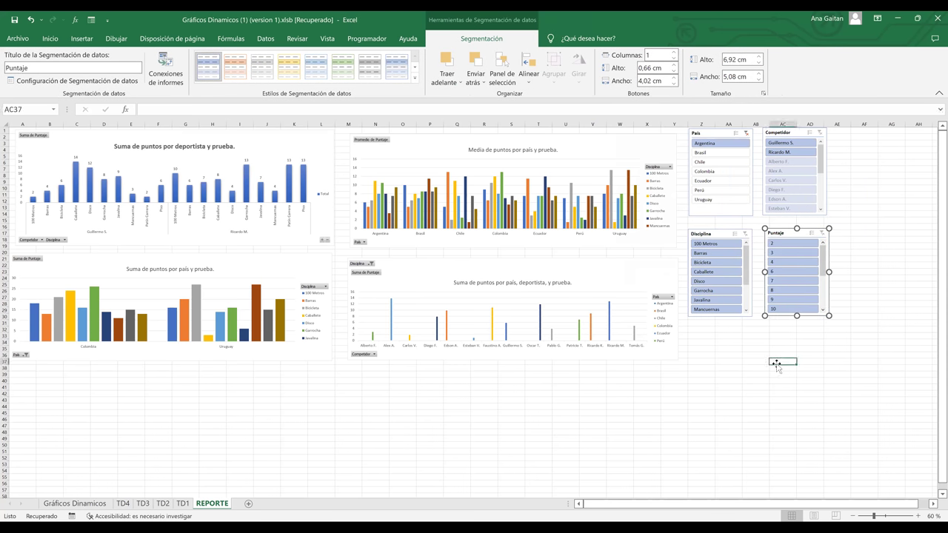
{"action": "left_click", "coordinate": [746, 134]}
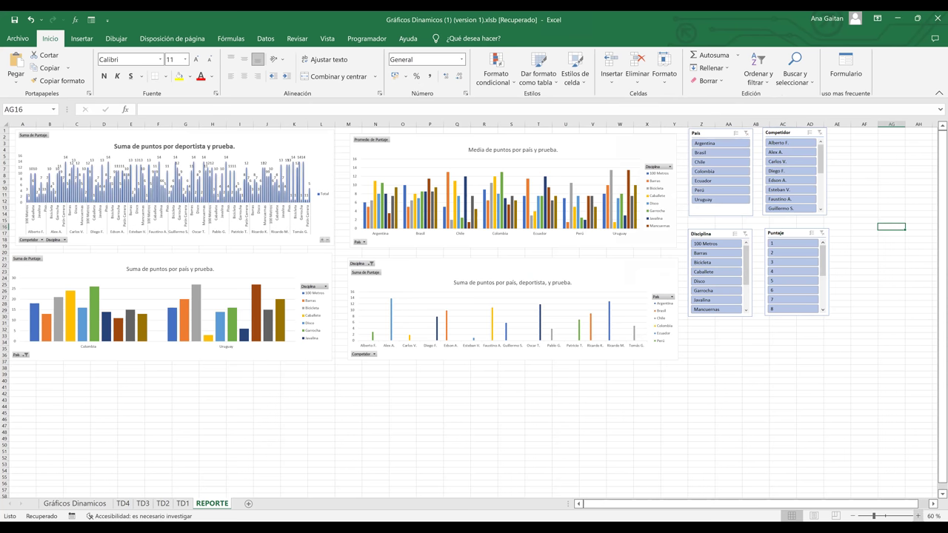
Step: Filter with the País slicer by Brasil, Chile, Colombia, Ecuador and Perú in turn, then by Chile again, ending on Brasil
{"action": "left_click", "coordinate": [918, 516]}
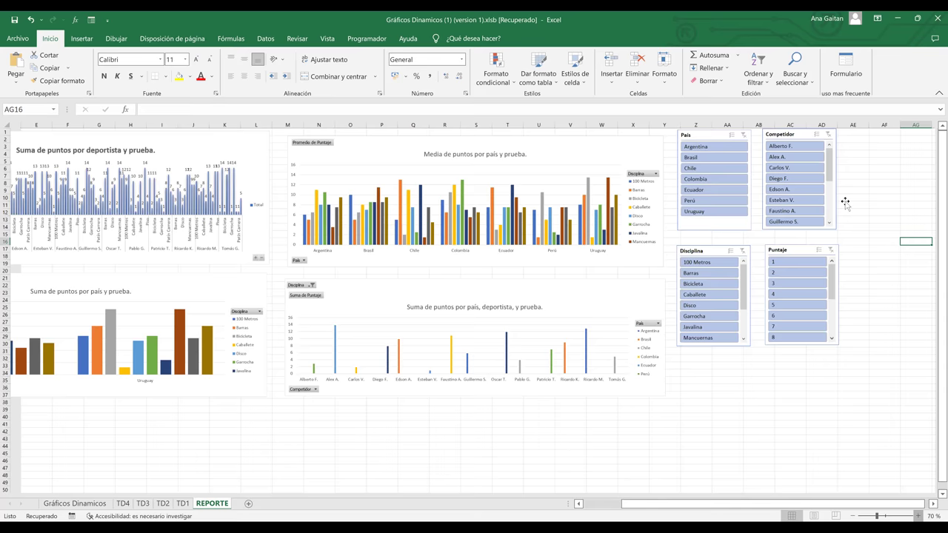
{"action": "scroll", "coordinate": [846, 201], "scroll_direction": "left", "scroll_amount": 1}
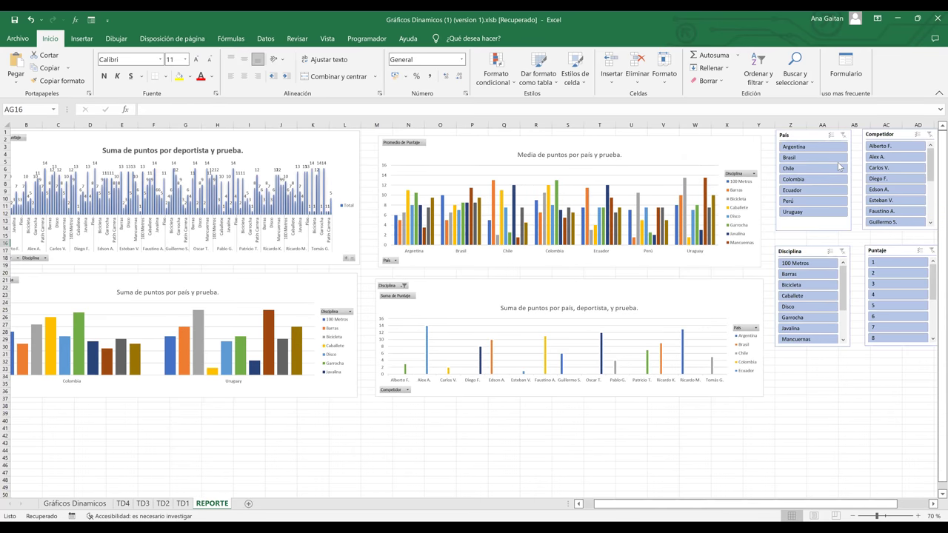
{"action": "left_click", "coordinate": [798, 160]}
{"action": "left_click", "coordinate": [798, 169]}
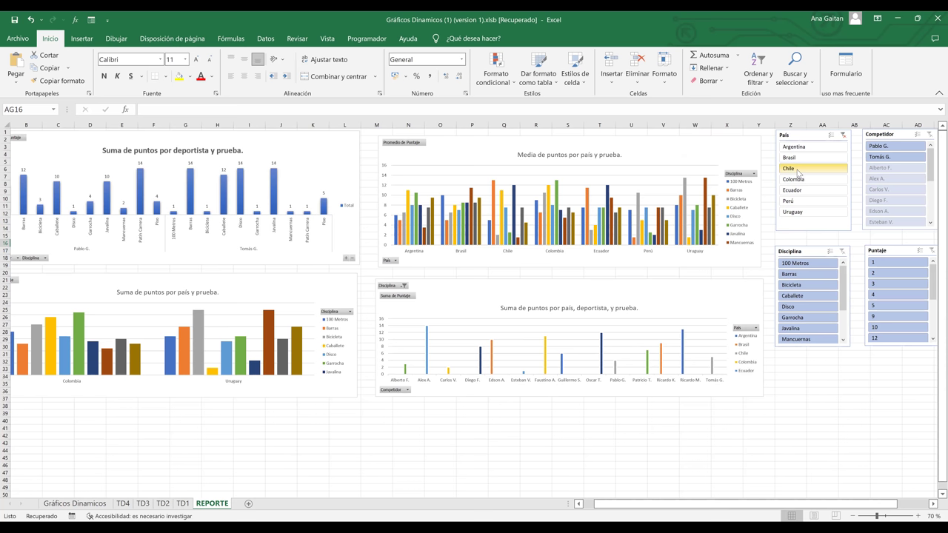
{"action": "left_click", "coordinate": [798, 179]}
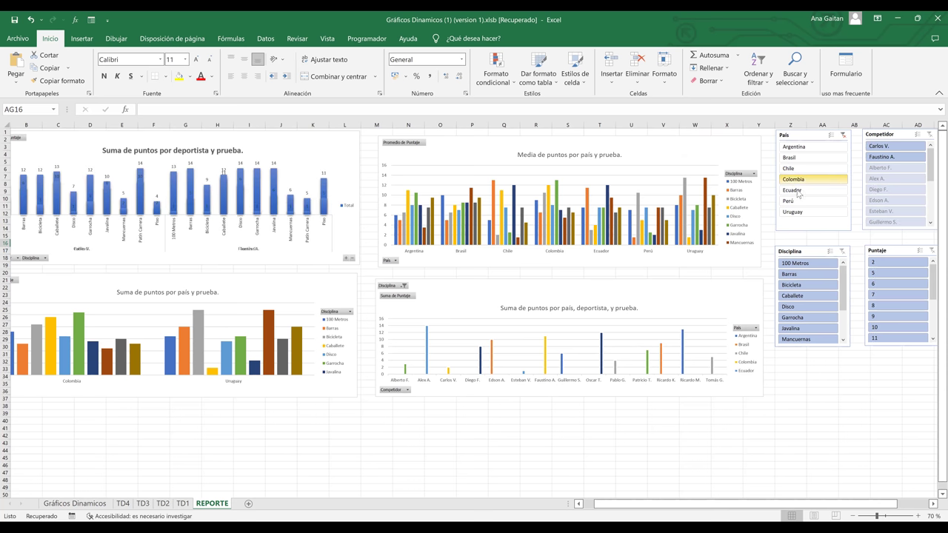
{"action": "left_click", "coordinate": [797, 191]}
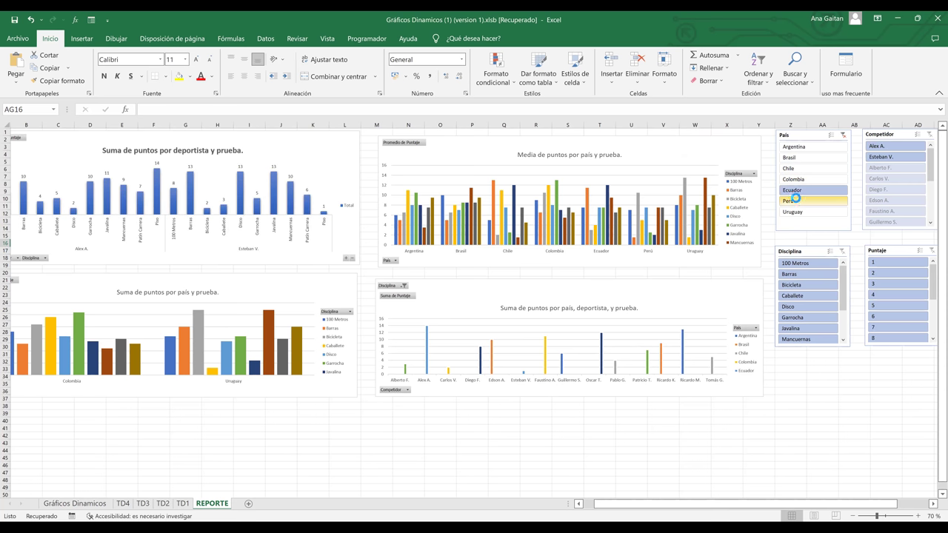
{"action": "left_click", "coordinate": [798, 201]}
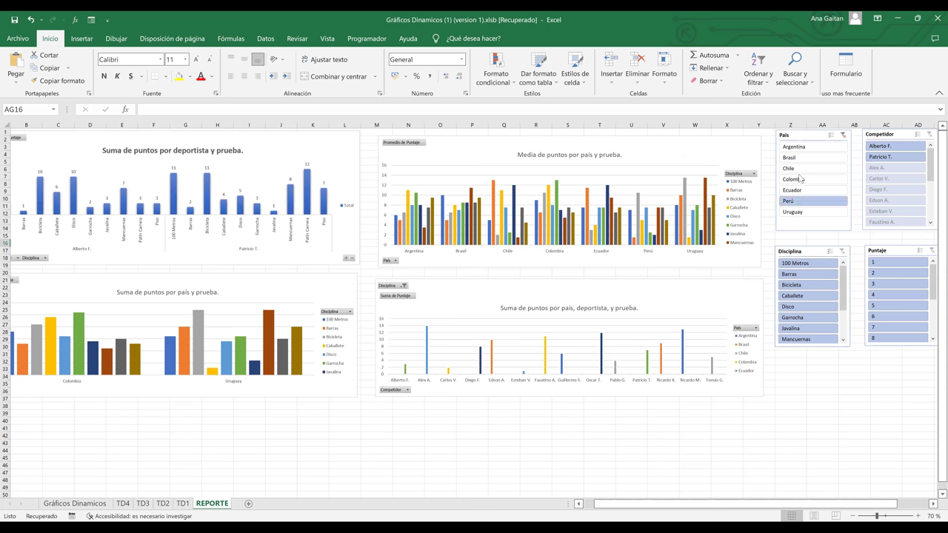
{"action": "left_click", "coordinate": [802, 168]}
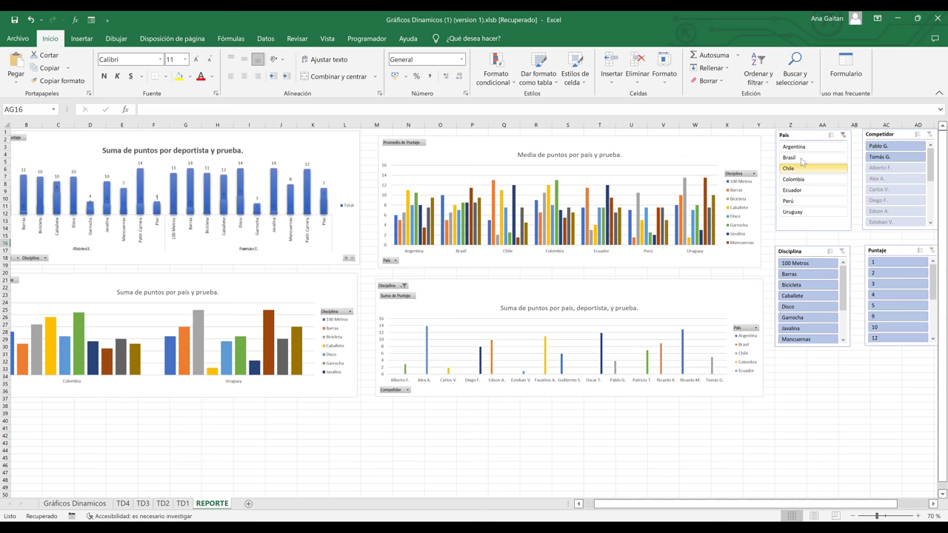
{"action": "left_click", "coordinate": [801, 158]}
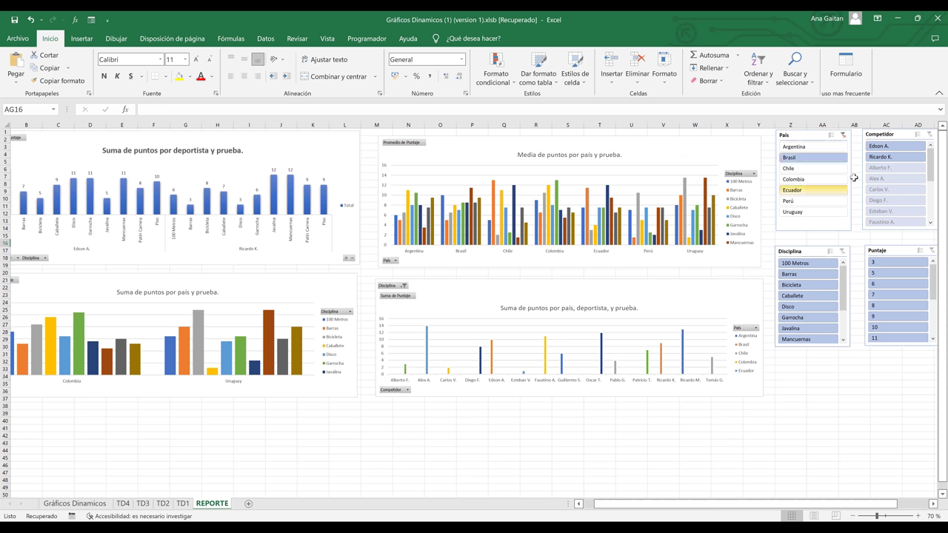
Step: Connect the Competidor slicer to the TD2, TD3 and TD4 pivot tables in addition to TD1
{"action": "left_click", "coordinate": [895, 134]}
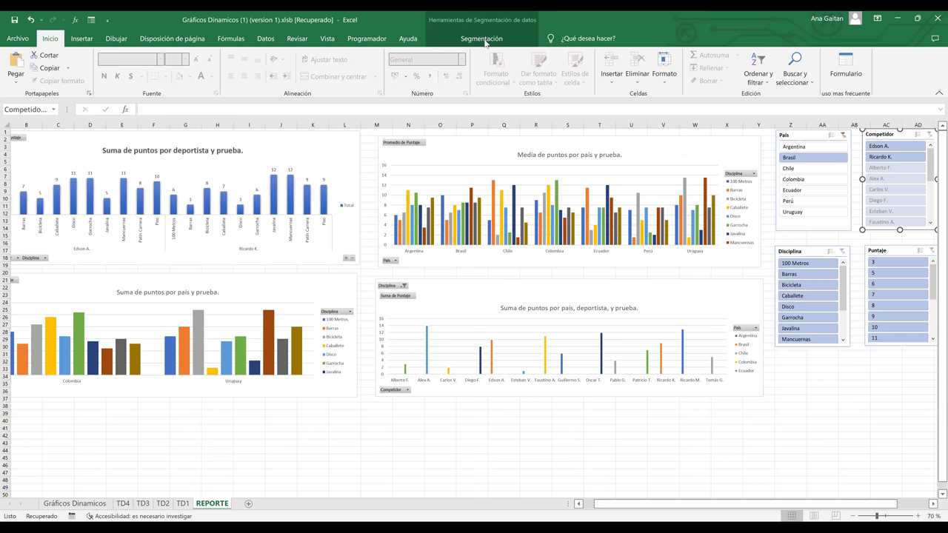
{"action": "left_click", "coordinate": [481, 39]}
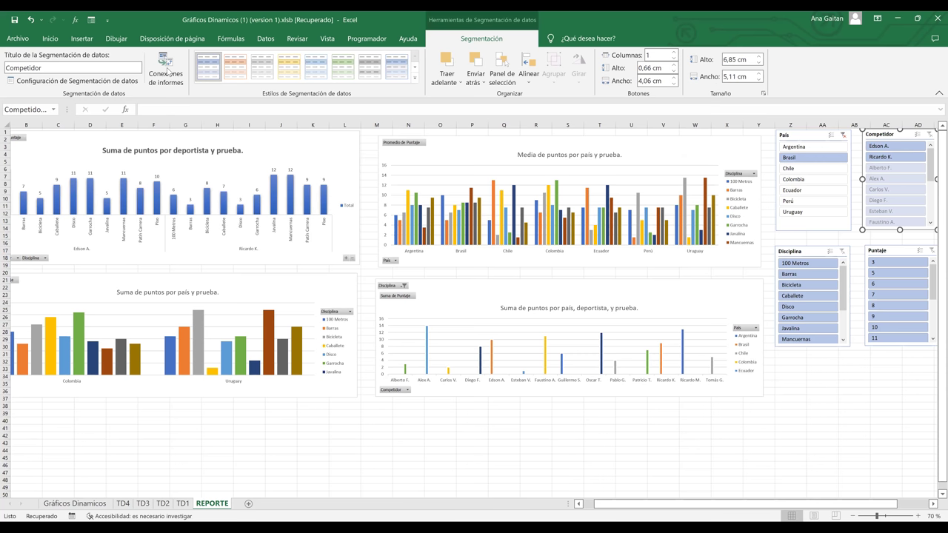
{"action": "left_click", "coordinate": [167, 71]}
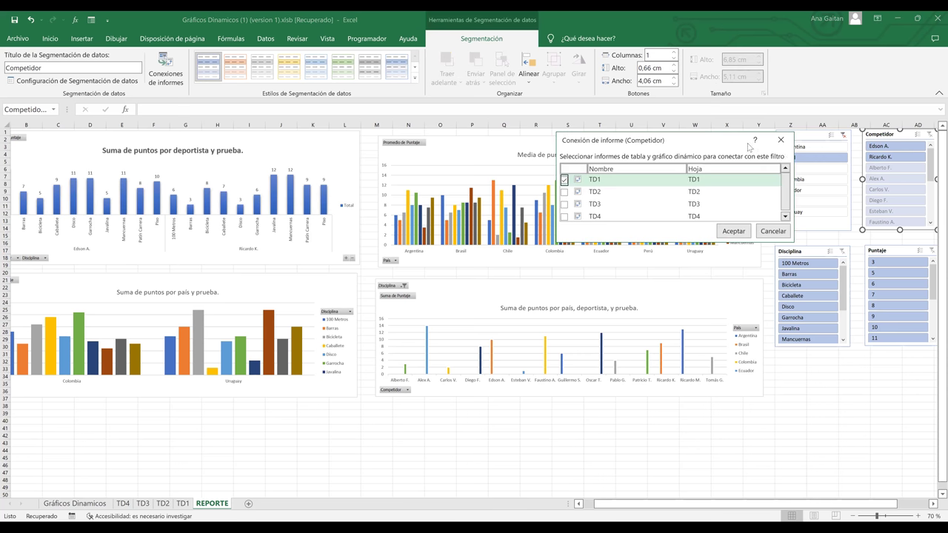
{"action": "left_click_drag", "start_coordinate": [647, 135], "coordinate": [573, 125]}
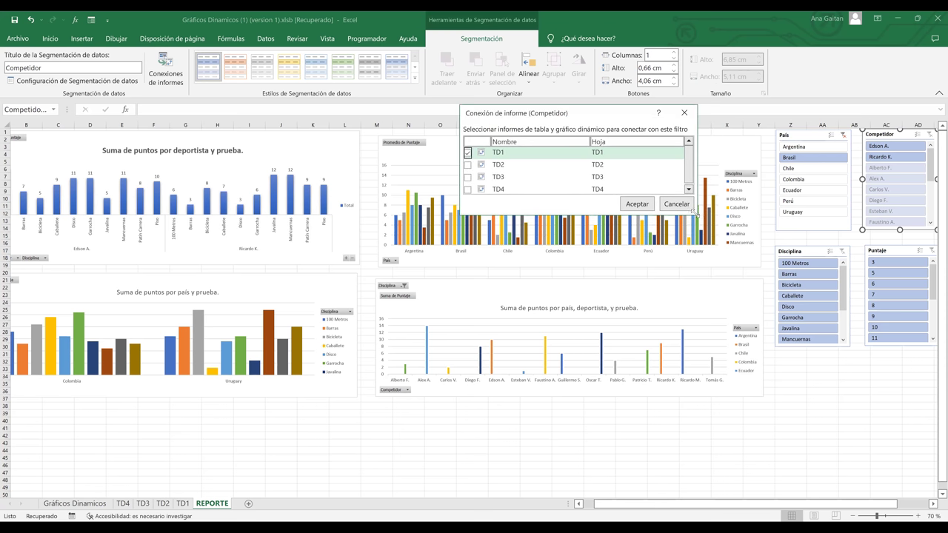
{"action": "left_click_drag", "start_coordinate": [692, 211], "coordinate": [753, 235]}
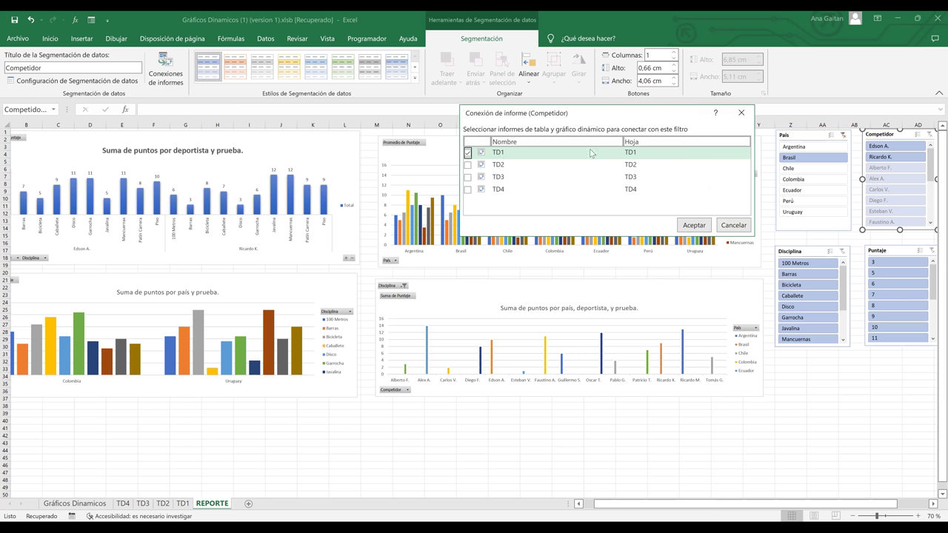
{"action": "left_click", "coordinate": [467, 164]}
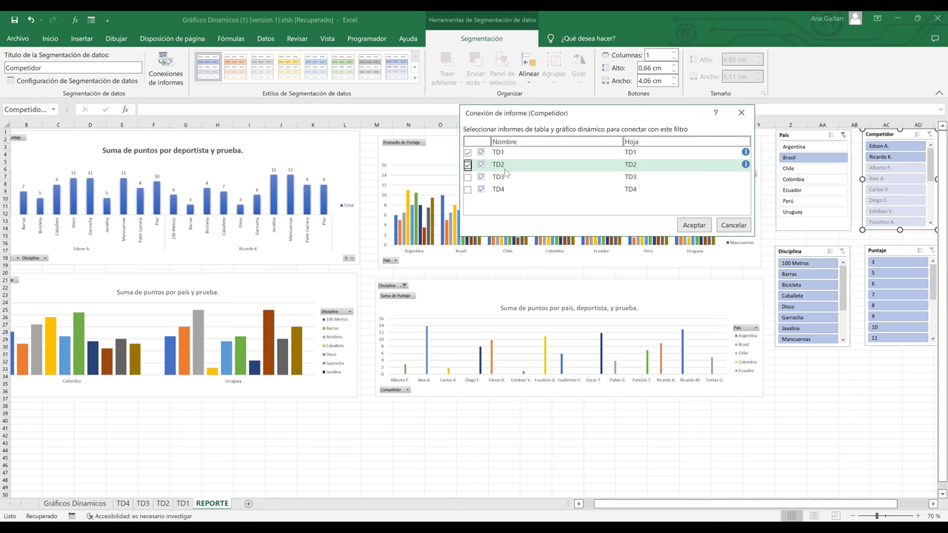
{"action": "left_click", "coordinate": [467, 177]}
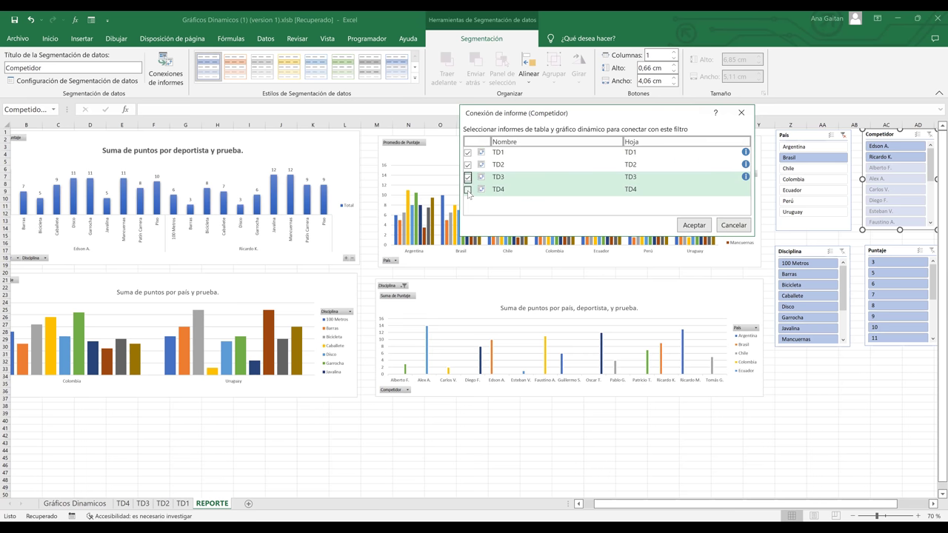
{"action": "left_click", "coordinate": [467, 190]}
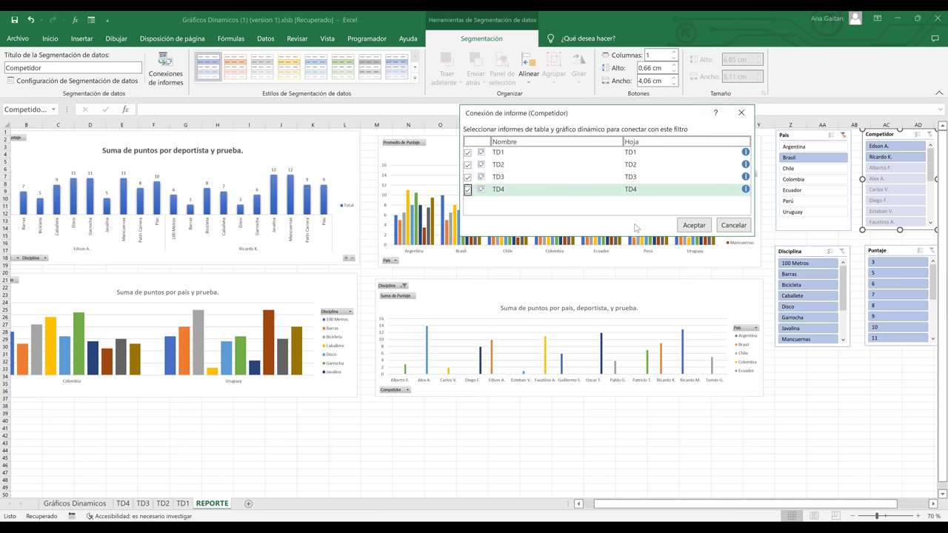
{"action": "left_click", "coordinate": [688, 229]}
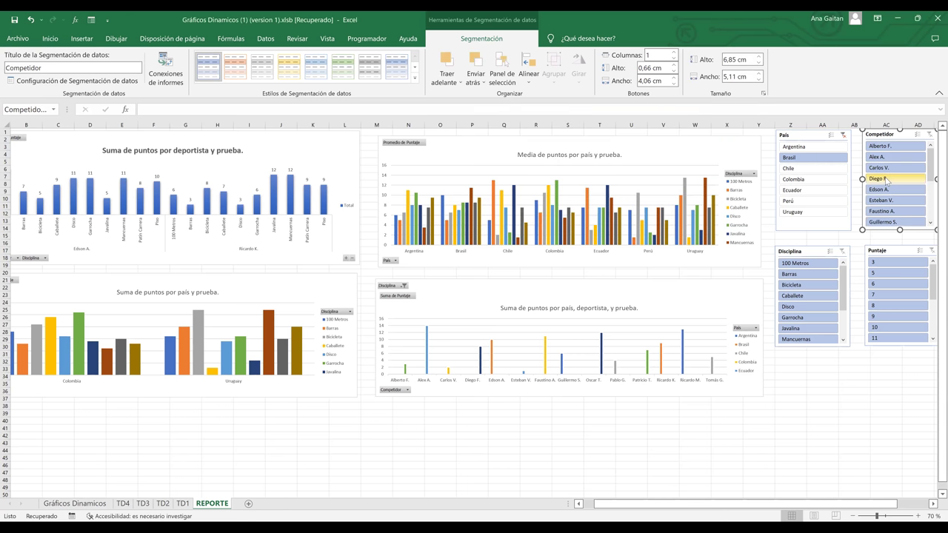
Step: Filter the charts by four different competitors in turn with the Competidor slicer, then clear its filter
{"action": "left_click", "coordinate": [886, 179]}
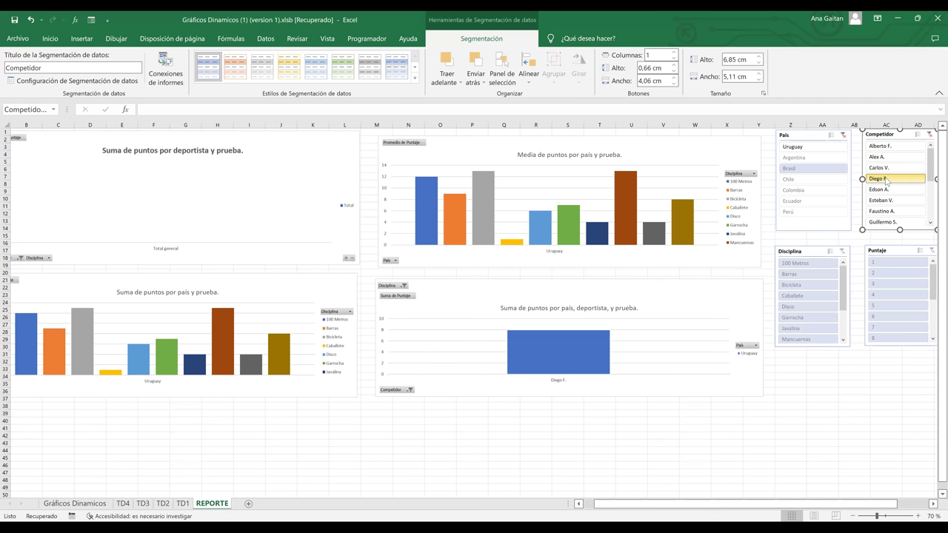
{"action": "left_click", "coordinate": [885, 156]}
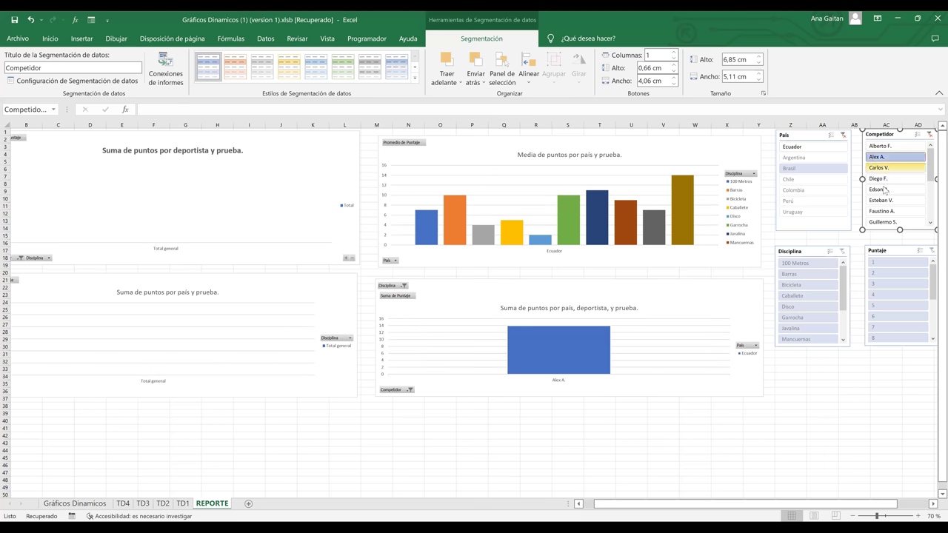
{"action": "left_click", "coordinate": [885, 189]}
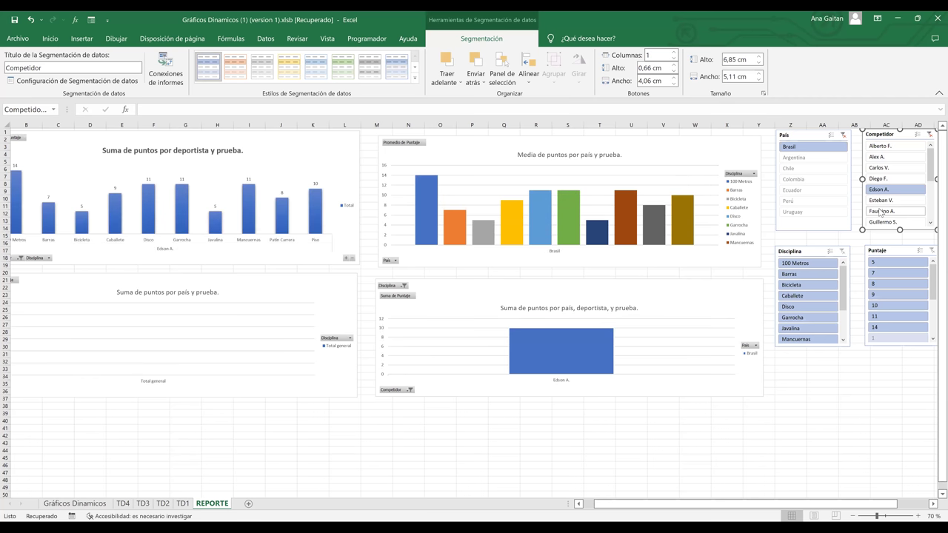
{"action": "left_click", "coordinate": [883, 211]}
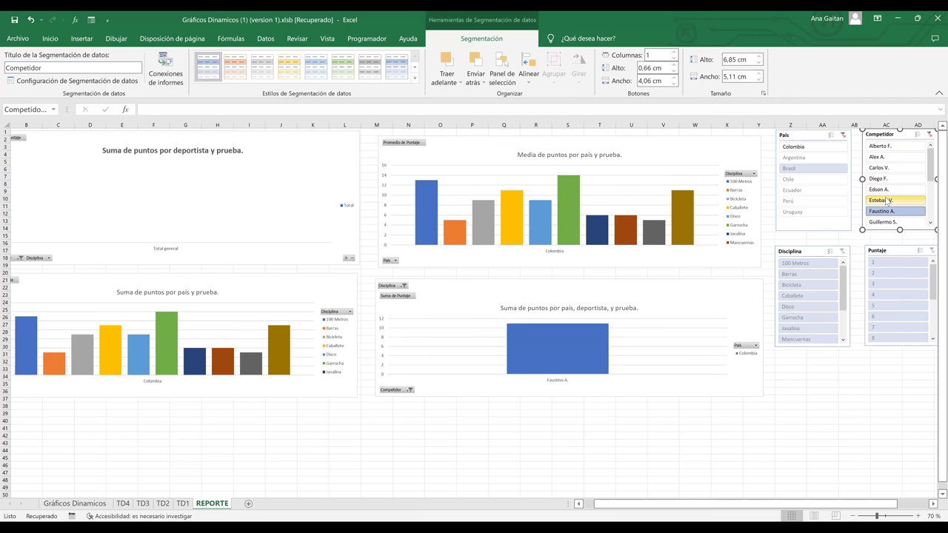
{"action": "left_click", "coordinate": [929, 136]}
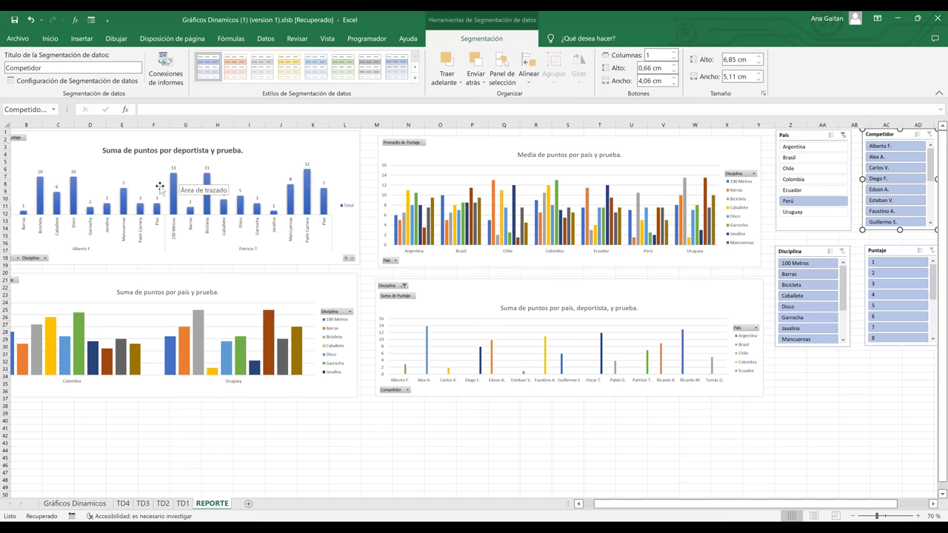
Step: Clear the País filter and connect the País slicer to TD2 and TD3 as well
{"action": "left_click", "coordinate": [842, 136]}
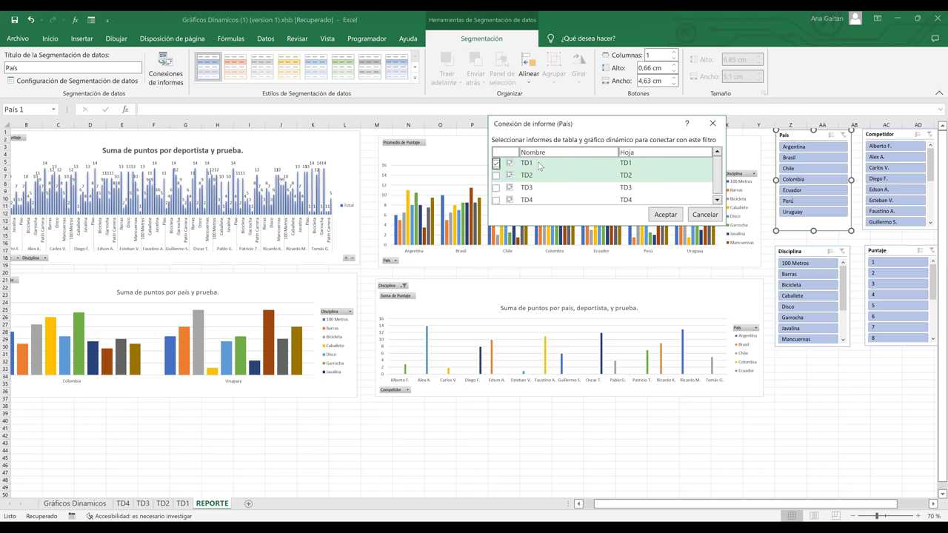
{"action": "left_click", "coordinate": [496, 176]}
{"action": "left_click", "coordinate": [496, 187]}
{"action": "left_click", "coordinate": [662, 215]}
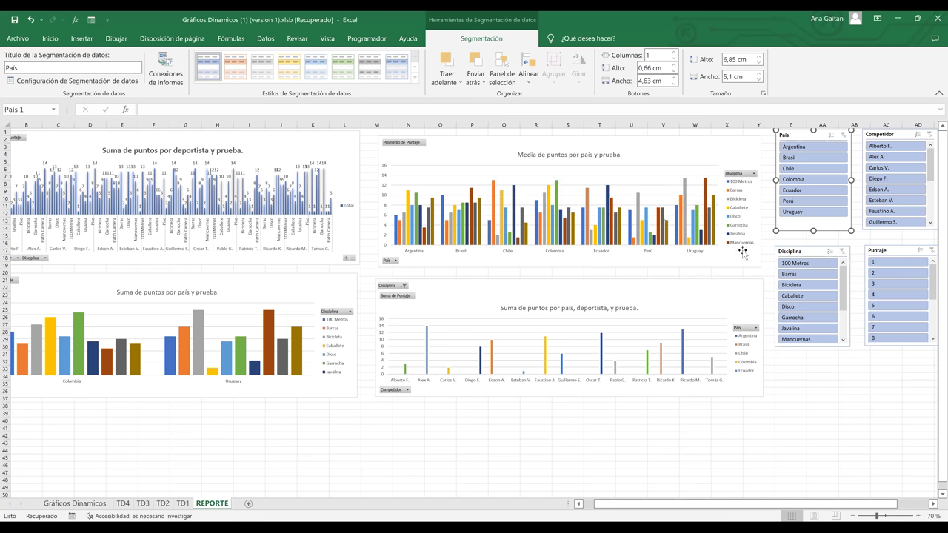
Step: Connect the Disciplina and Puntaje slicers to the remaining pivot tables besides TD1
{"action": "left_click", "coordinate": [803, 253]}
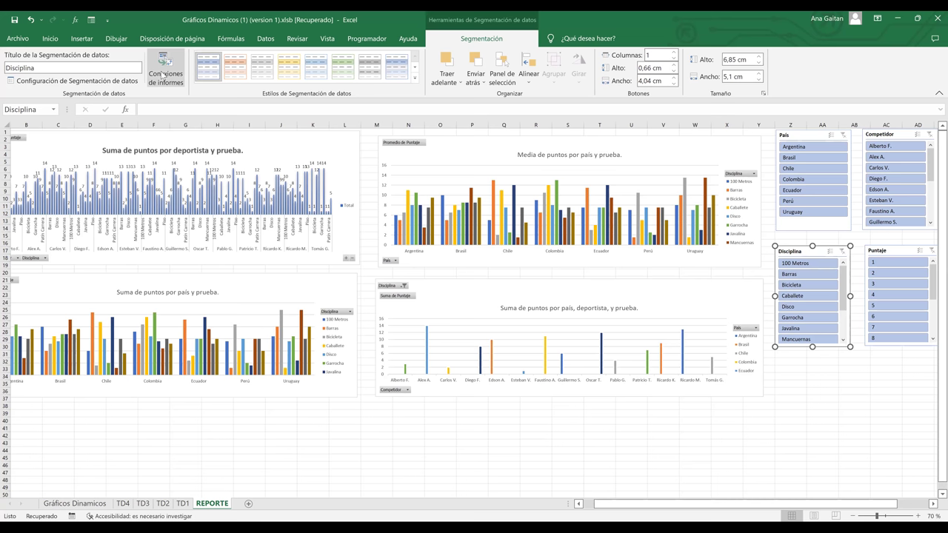
{"action": "left_click", "coordinate": [162, 75]}
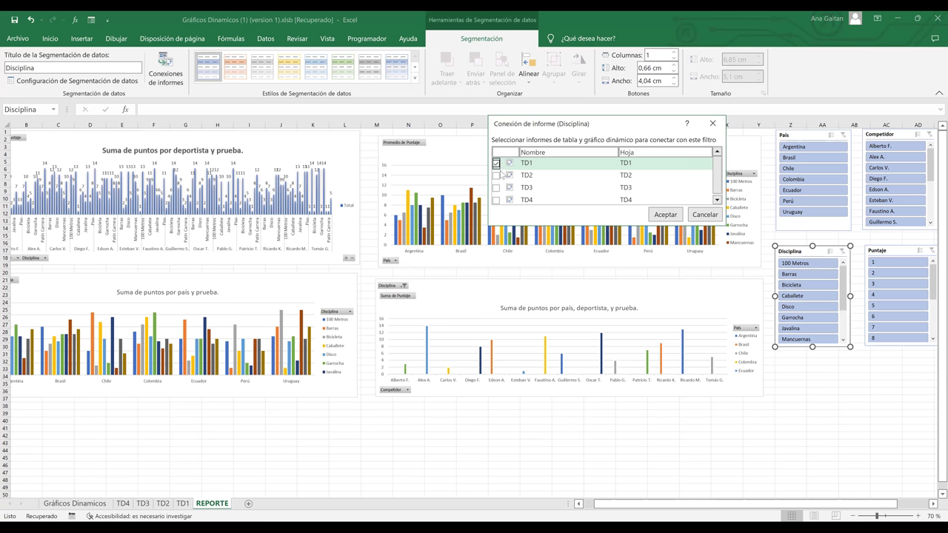
{"action": "left_click", "coordinate": [496, 176]}
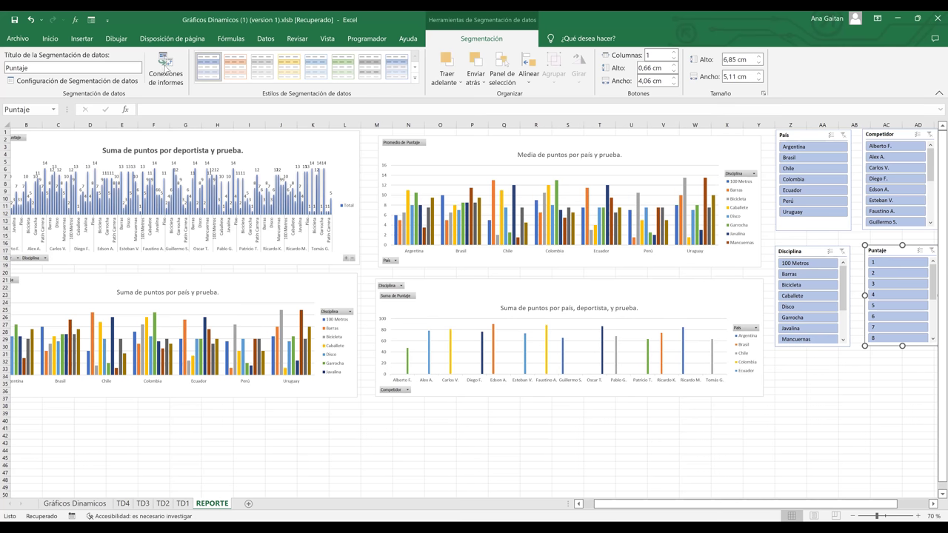
{"action": "left_click", "coordinate": [165, 70]}
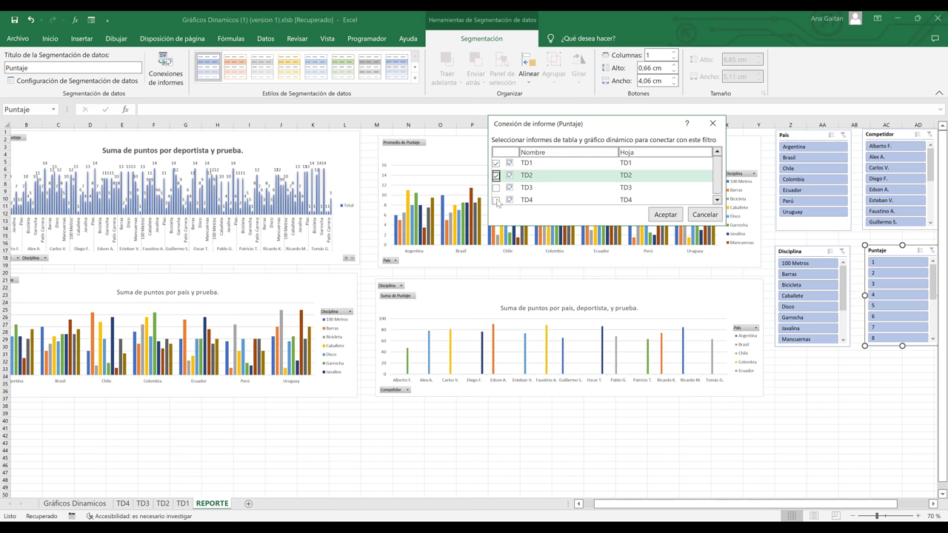
{"action": "left_click", "coordinate": [666, 216]}
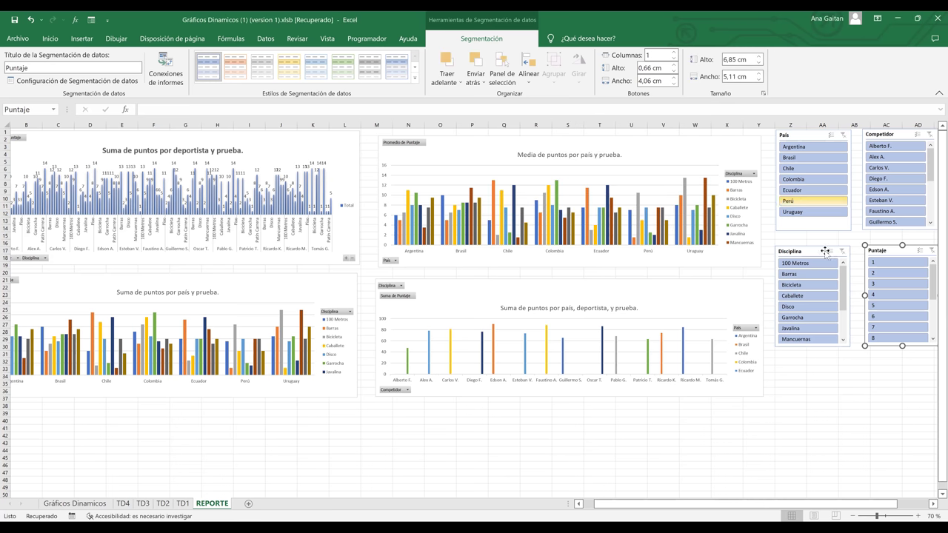
Step: Filter all the charts by a score of 3 with the Puntaje slicer
{"action": "left_click", "coordinate": [851, 362]}
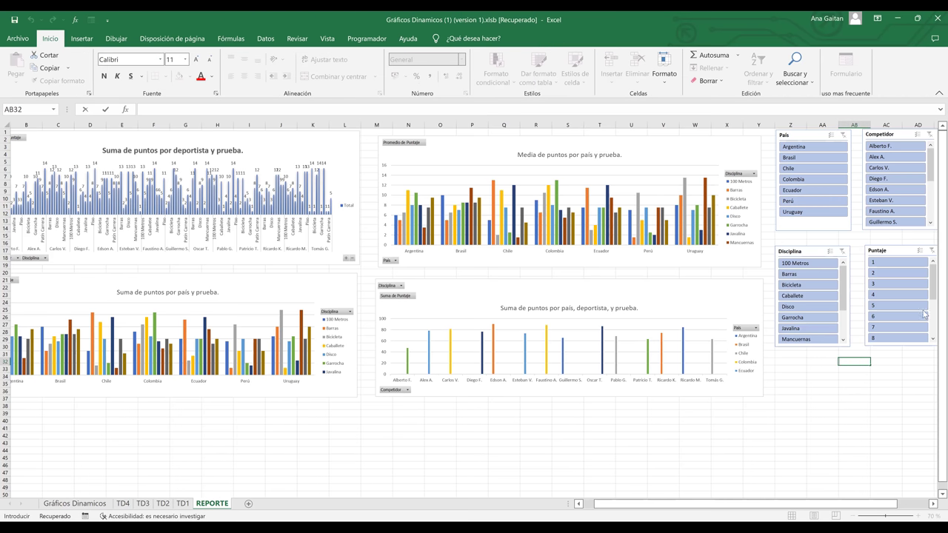
{"action": "left_click", "coordinate": [892, 284]}
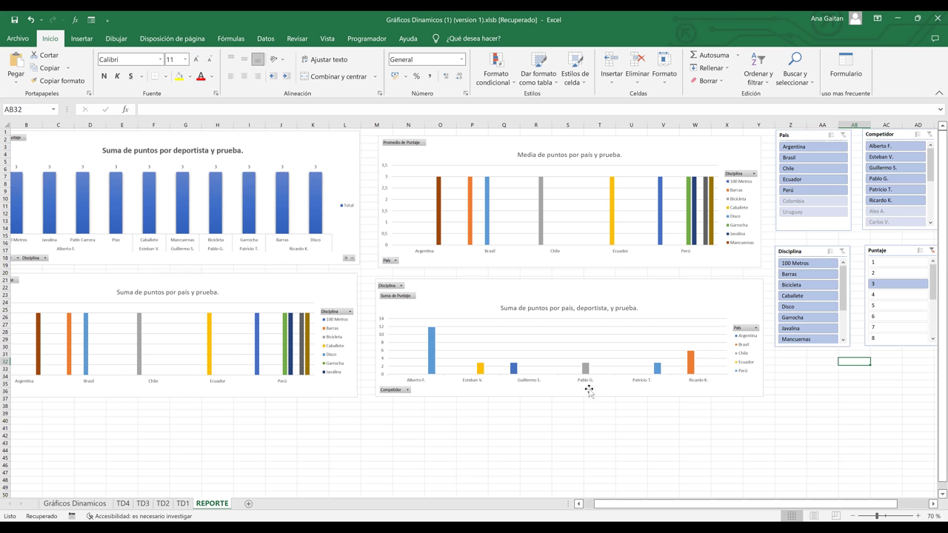
{"action": "left_click", "coordinate": [583, 459]}
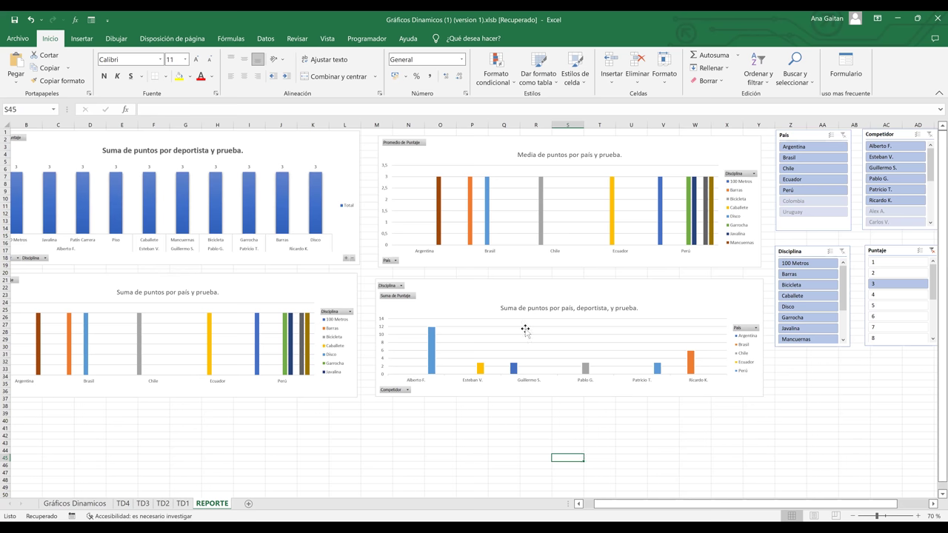
Step: Change the "Media de puntos por país y prueba" chart to a horizontal bar chart
{"action": "left_click", "coordinate": [582, 209]}
{"action": "left_click", "coordinate": [573, 38]}
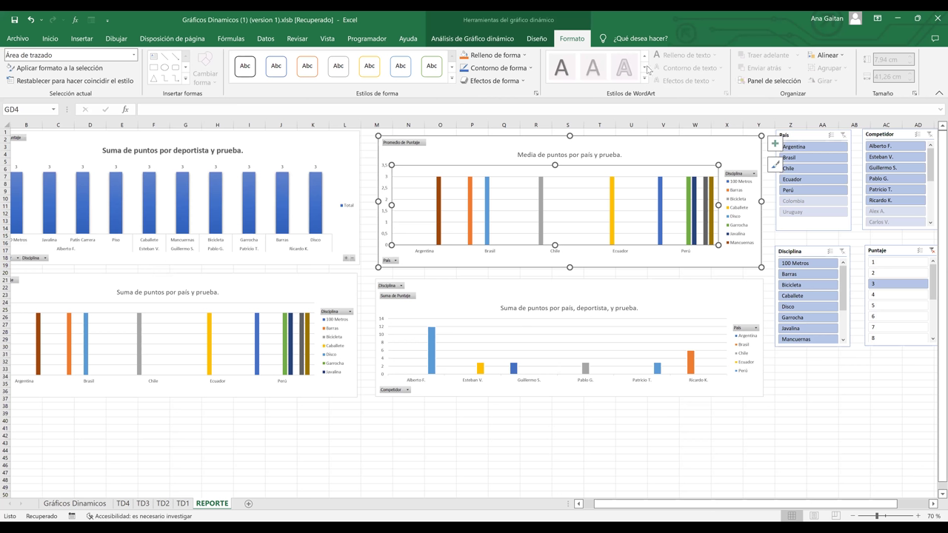
{"action": "left_click", "coordinate": [457, 185]}
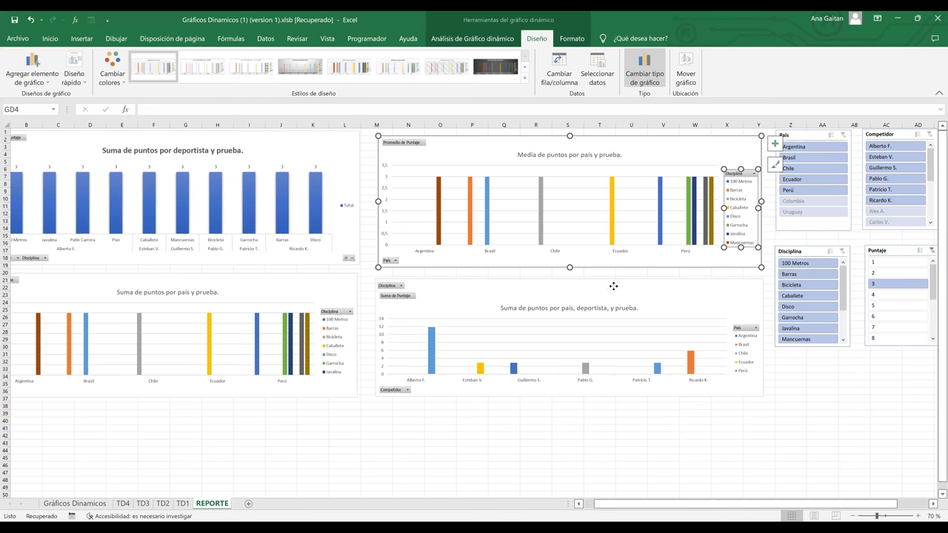
Step: Extend the "Media de puntos por país y prueba" chart down to about row 27 and place the GD3 chart directly below it
{"action": "left_click_drag", "start_coordinate": [613, 286], "coordinate": [599, 393]}
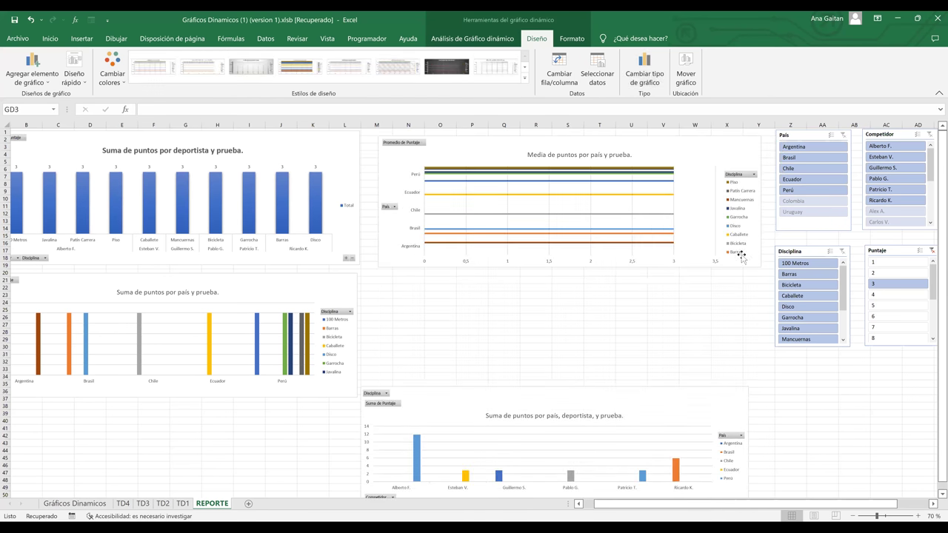
{"action": "left_click_drag", "start_coordinate": [761, 266], "coordinate": [759, 327]}
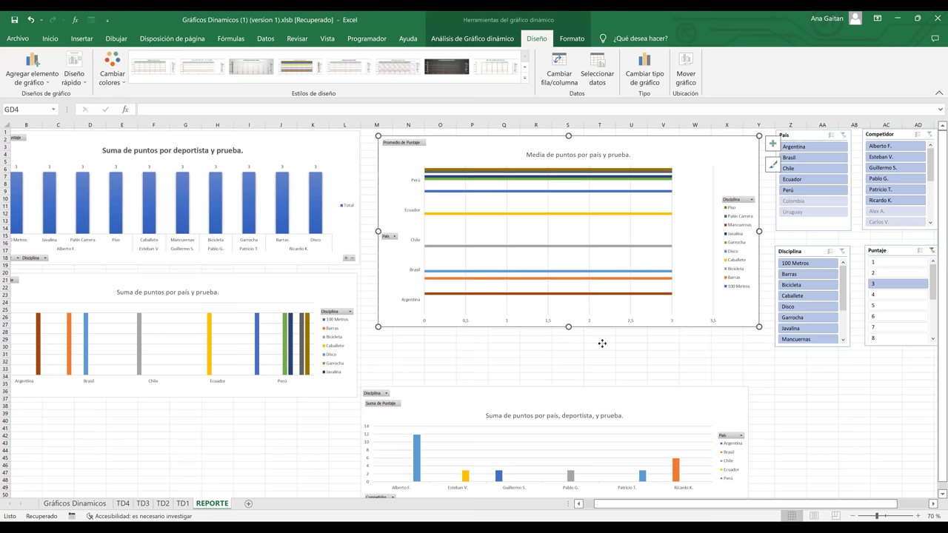
{"action": "left_click_drag", "start_coordinate": [602, 344], "coordinate": [602, 344]}
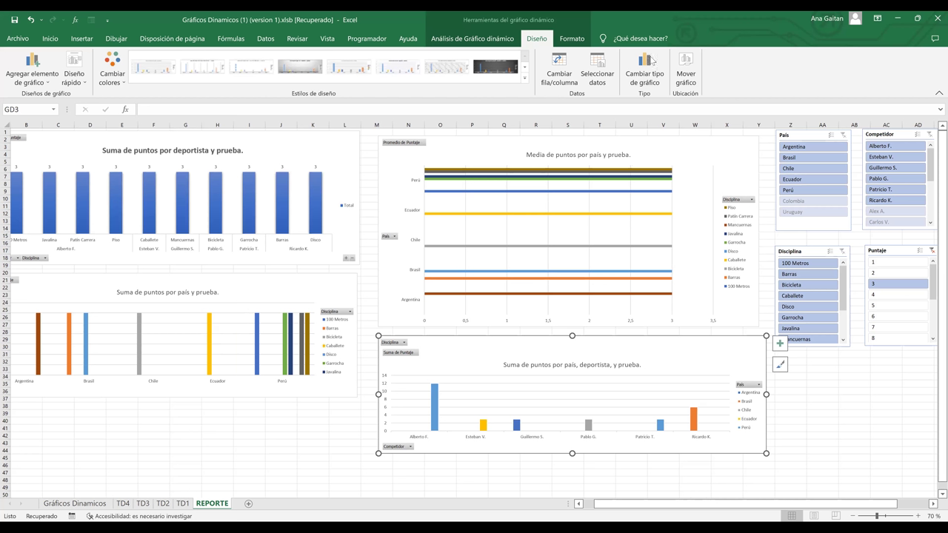
Step: Change the "Suma de puntos por país, deportista, y prueba" chart to a Circular chart and select all competitors in its Competidor filter
{"action": "left_click", "coordinate": [651, 64]}
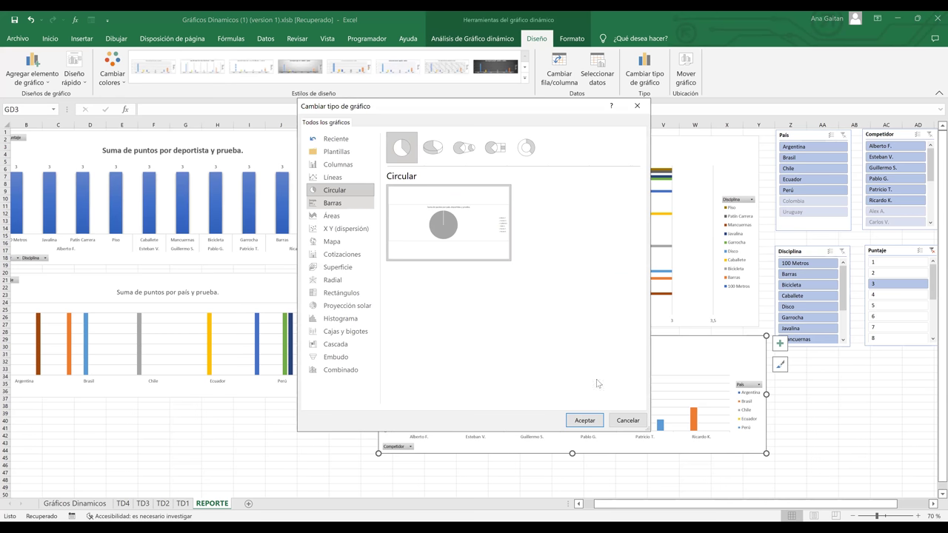
{"action": "left_click", "coordinate": [582, 420]}
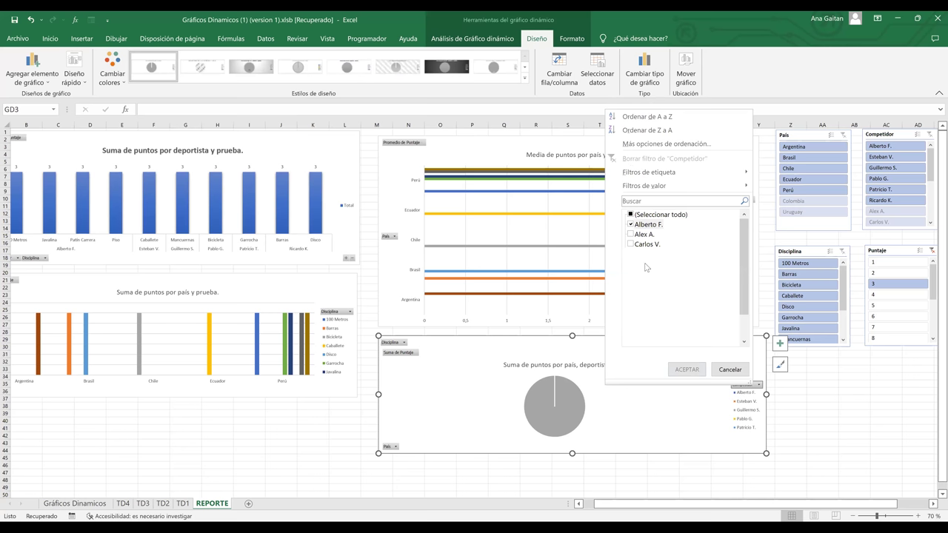
{"action": "left_click", "coordinate": [630, 214]}
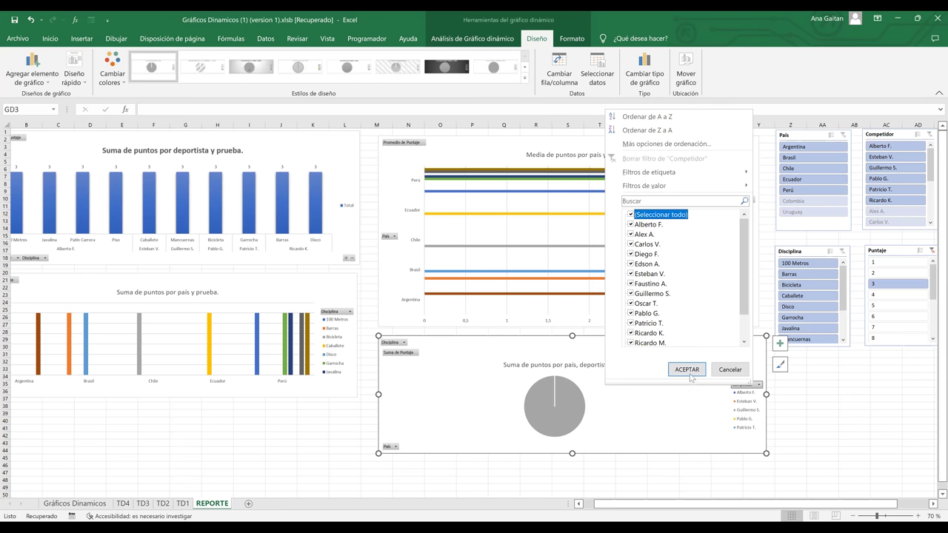
{"action": "left_click", "coordinate": [687, 370]}
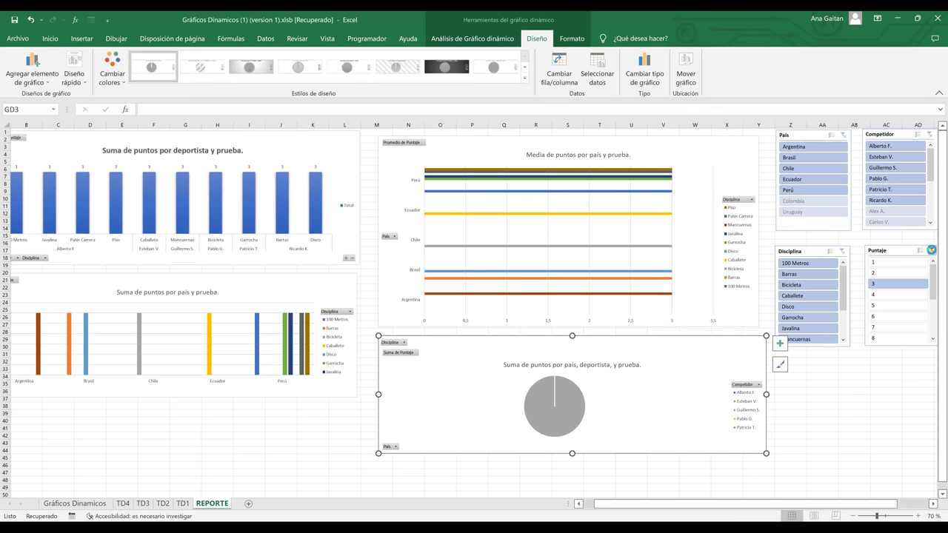
Step: Clear the Puntaje filter and filter the charts by the first competitor in the Competidor slicer
{"action": "left_click", "coordinate": [897, 148]}
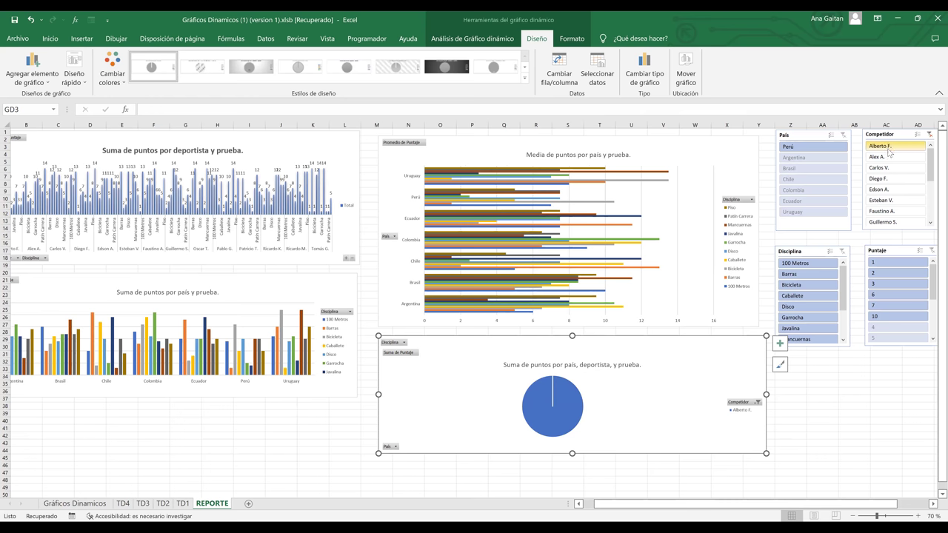
{"action": "left_click", "coordinate": [323, 429]}
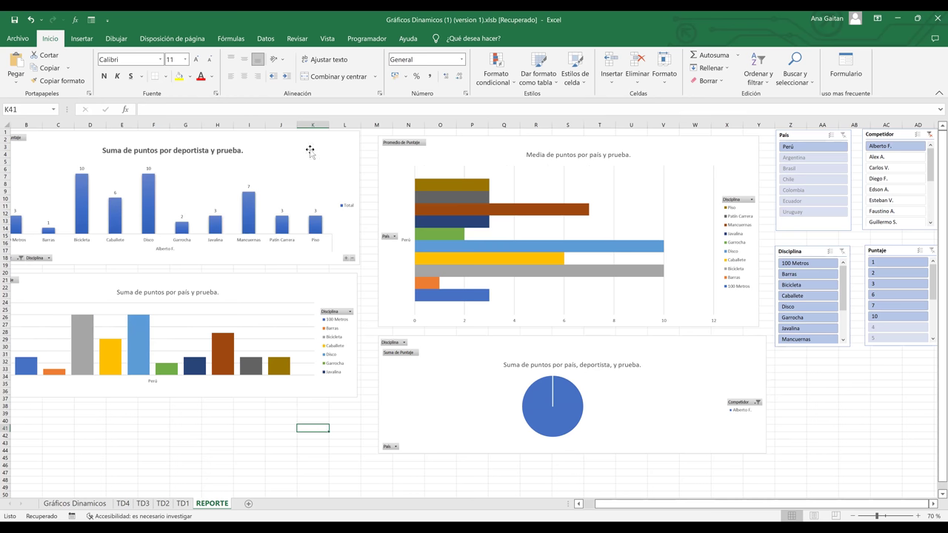
Step: Review the TD1 pivot table and the chart name assigned to the "Media de puntos por país y prueba" chart on REPORTE
{"action": "left_click", "coordinate": [308, 173]}
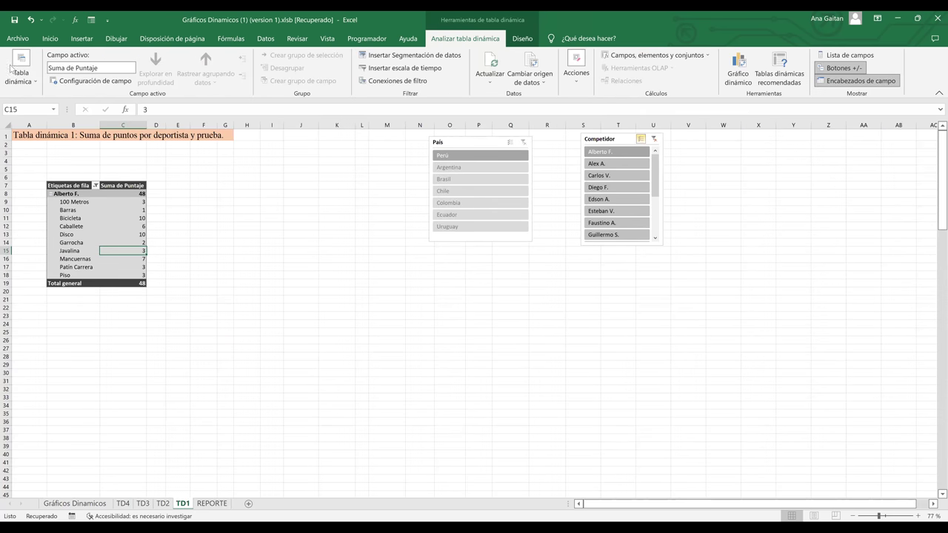
{"action": "left_click", "coordinate": [216, 505]}
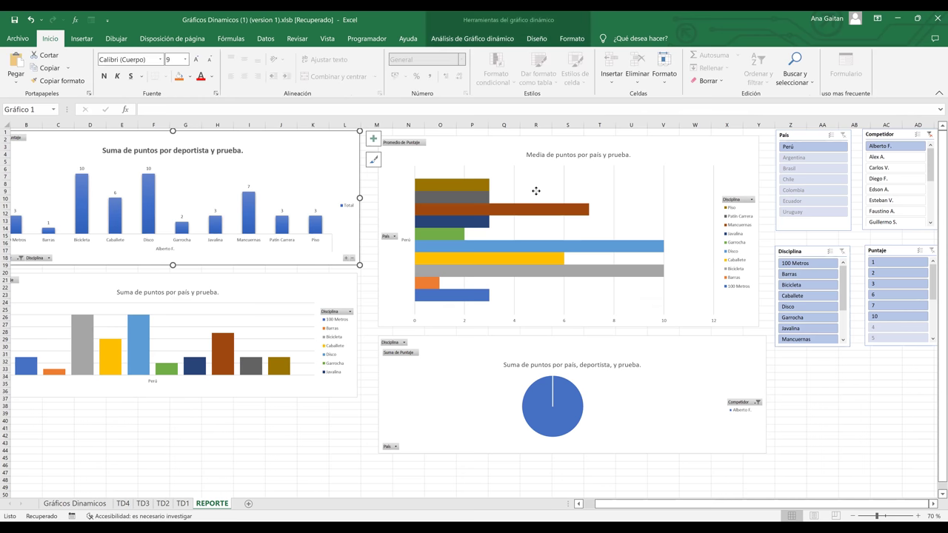
{"action": "left_click", "coordinate": [504, 172]}
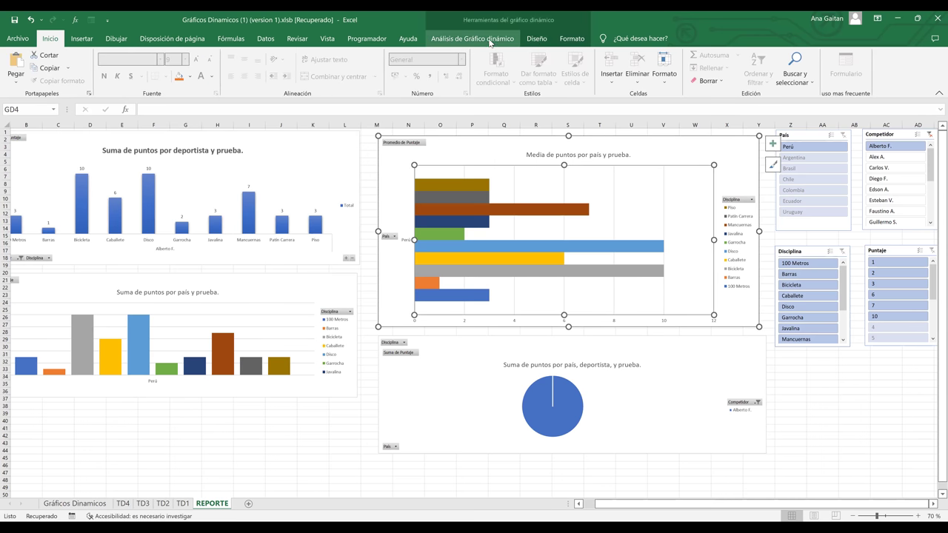
{"action": "left_click", "coordinate": [509, 40]}
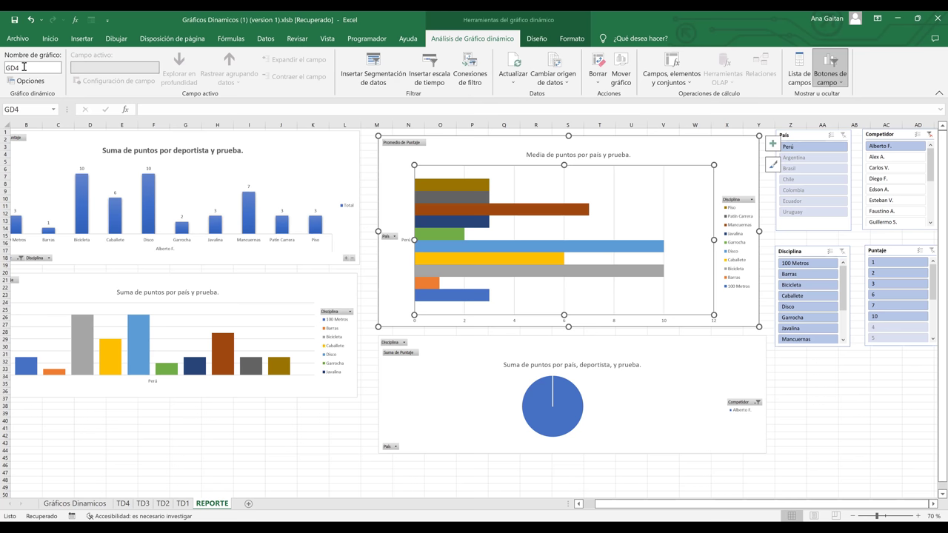
{"action": "left_click", "coordinate": [358, 450]}
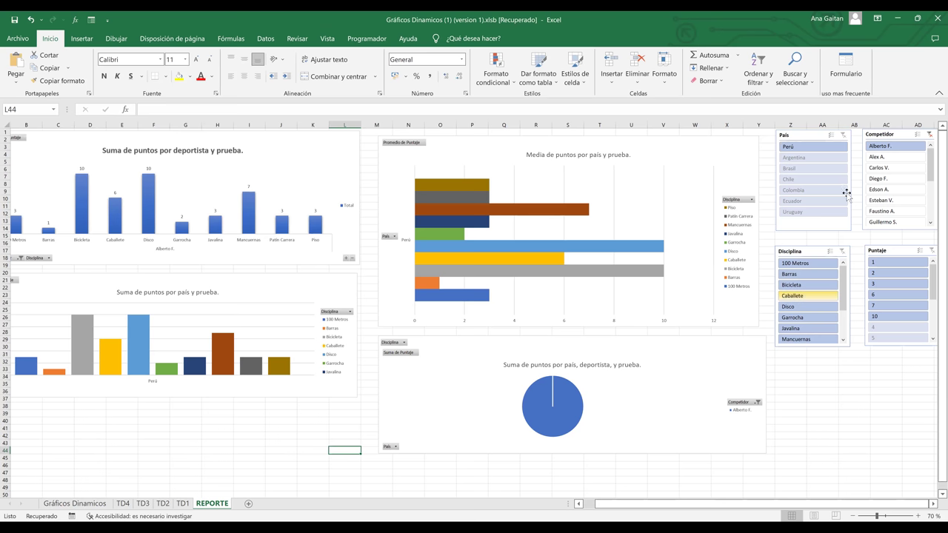
Step: Clear the existing slicer filters on REPORTE and filter all charts by Colombia in the País slicer
{"action": "left_click", "coordinate": [822, 180]}
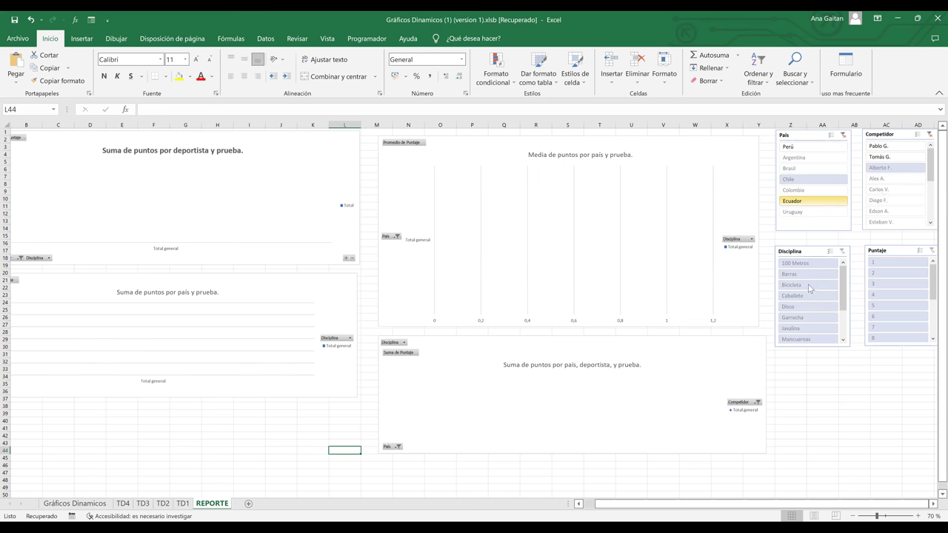
{"action": "left_click", "coordinate": [823, 199]}
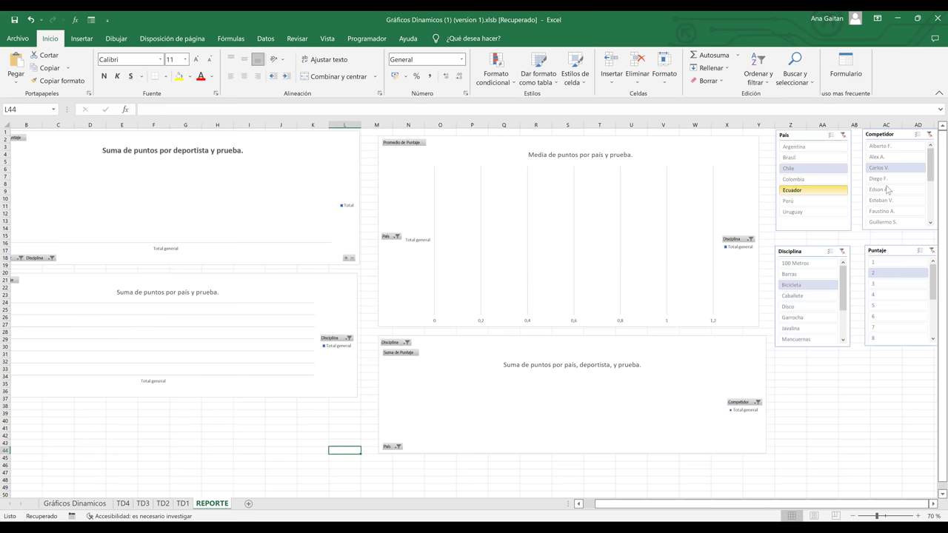
{"action": "left_click", "coordinate": [843, 135]}
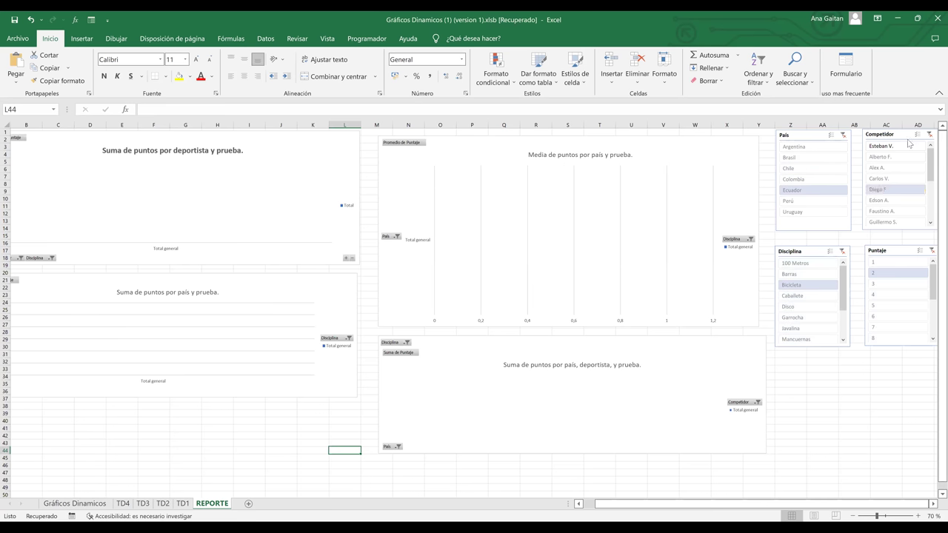
{"action": "left_click", "coordinate": [929, 136]}
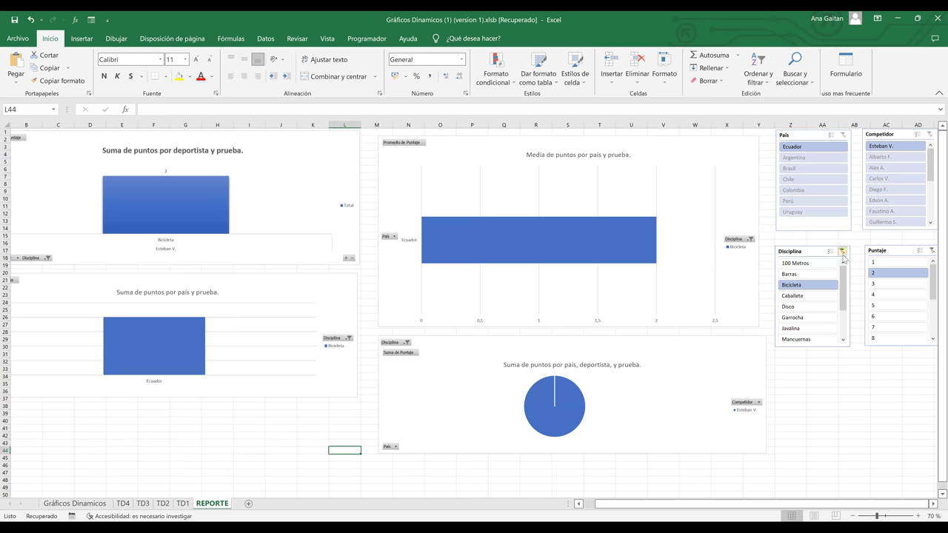
{"action": "left_click", "coordinate": [932, 251]}
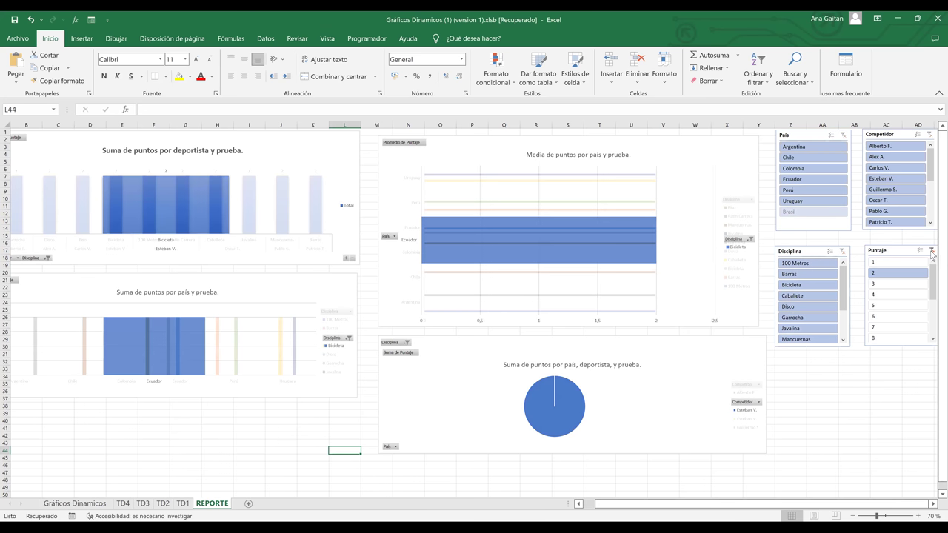
{"action": "left_click", "coordinate": [823, 181]}
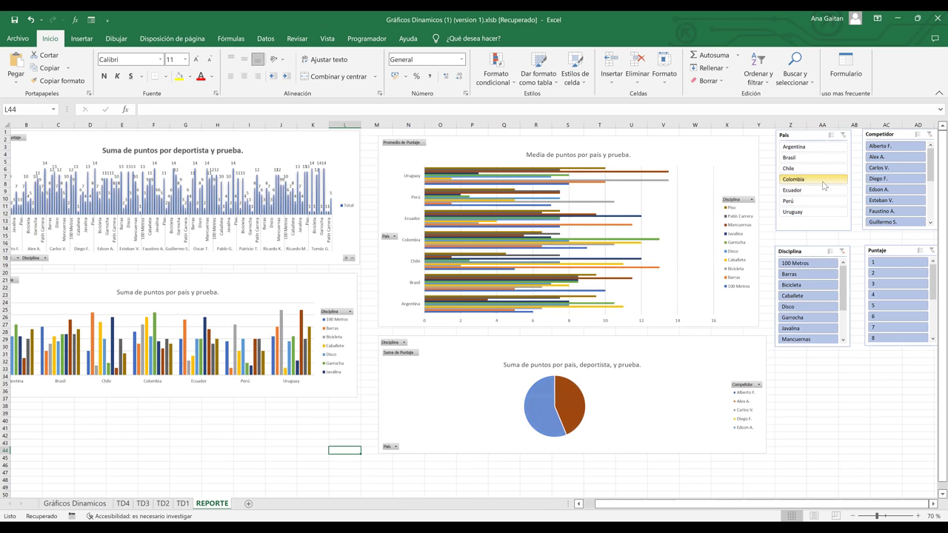
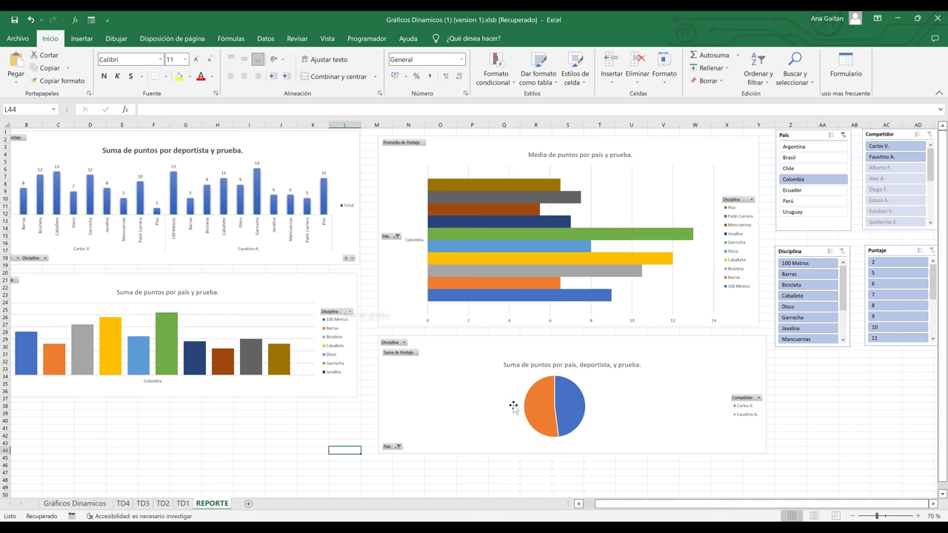
{"action": "left_click", "coordinate": [531, 366]}
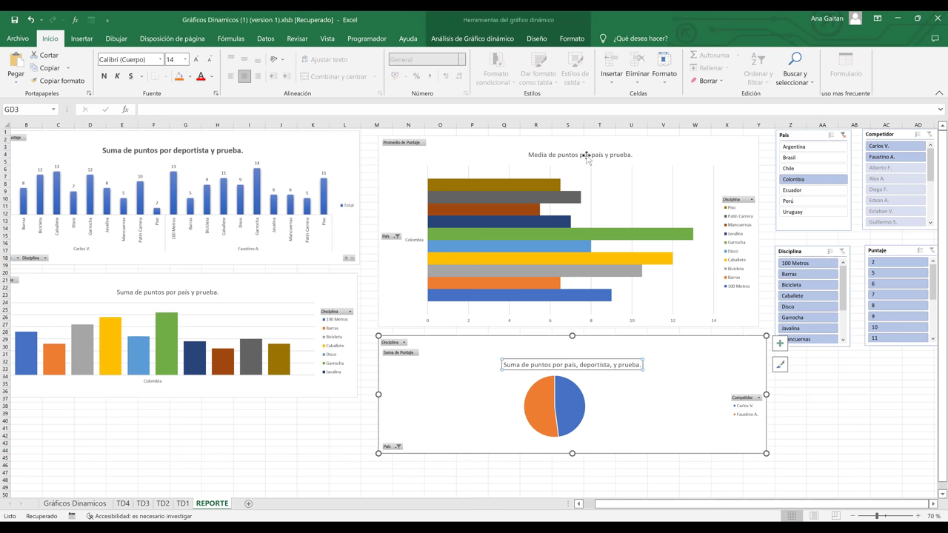
{"action": "left_click", "coordinate": [585, 156]}
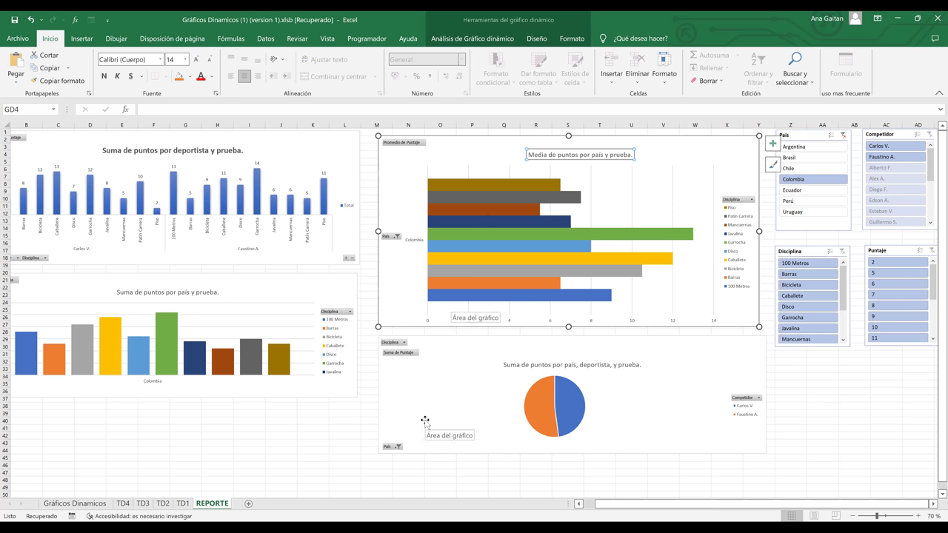
{"action": "left_click", "coordinate": [314, 420]}
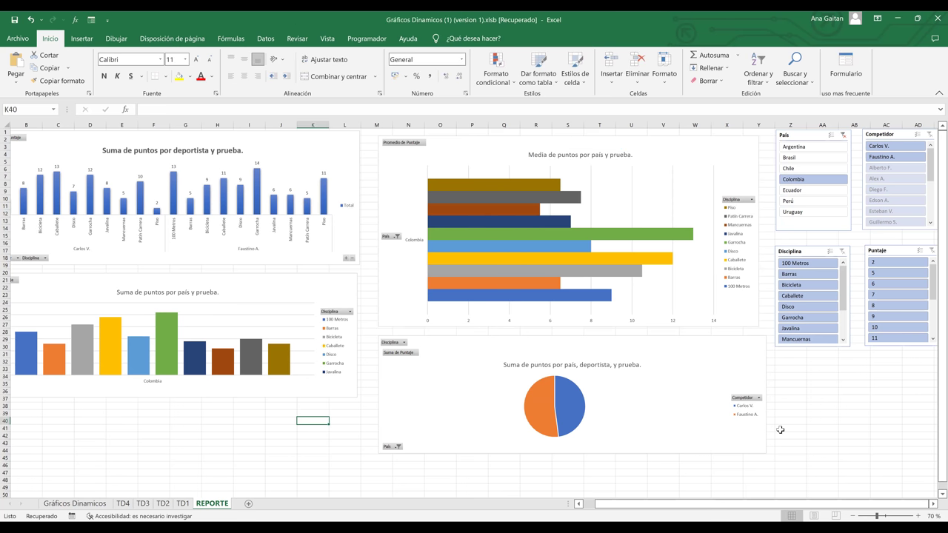
{"action": "left_click", "coordinate": [812, 429]}
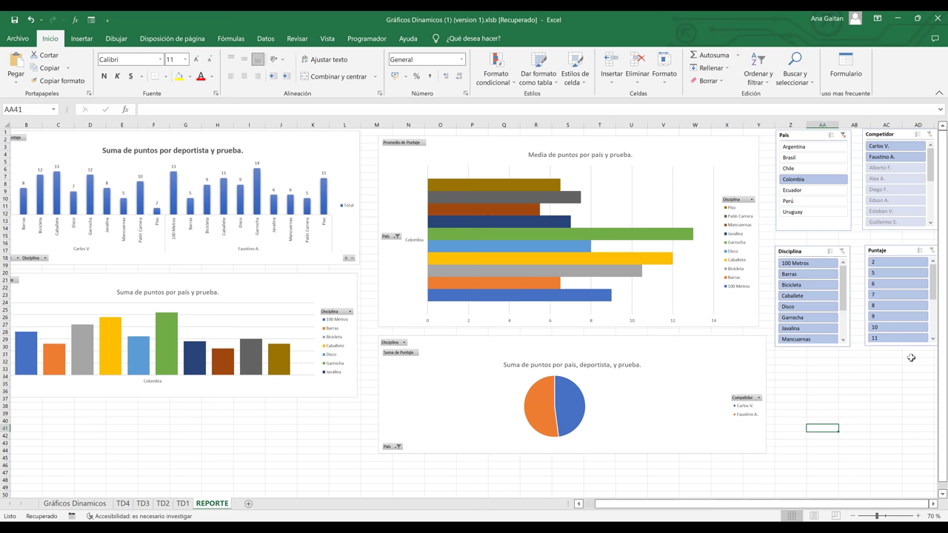
Step: Check which pivot tables the País slicer is connected to, leaving its report connections as they are
{"action": "left_click", "coordinate": [805, 140]}
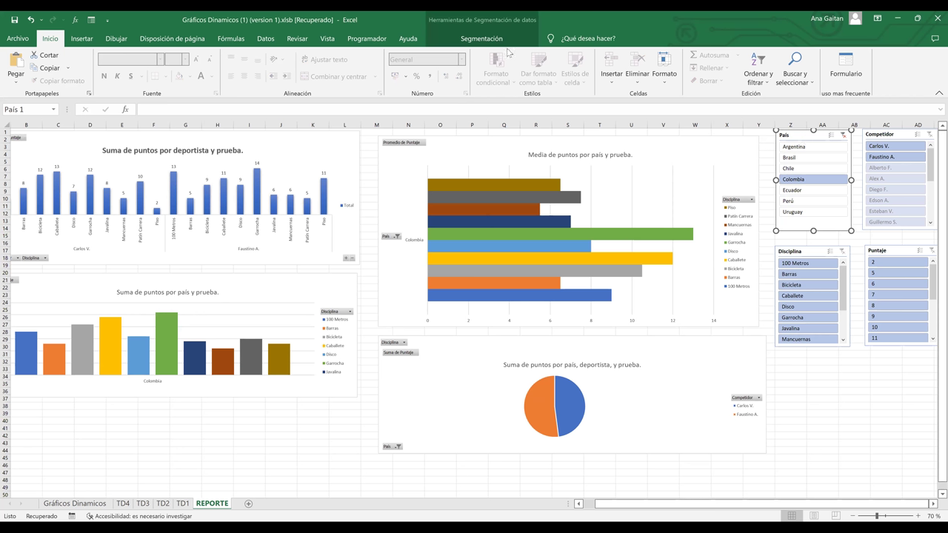
{"action": "left_click", "coordinate": [169, 78]}
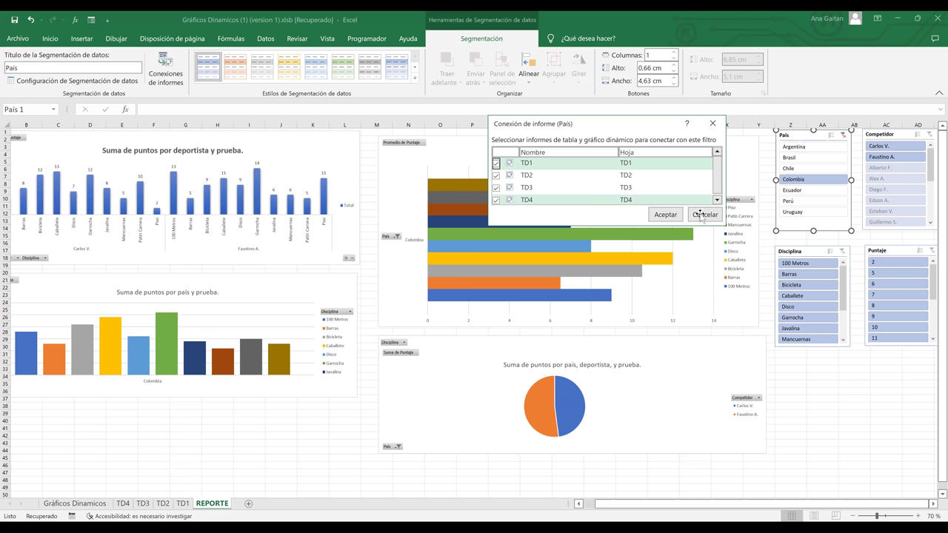
{"action": "left_click", "coordinate": [700, 214]}
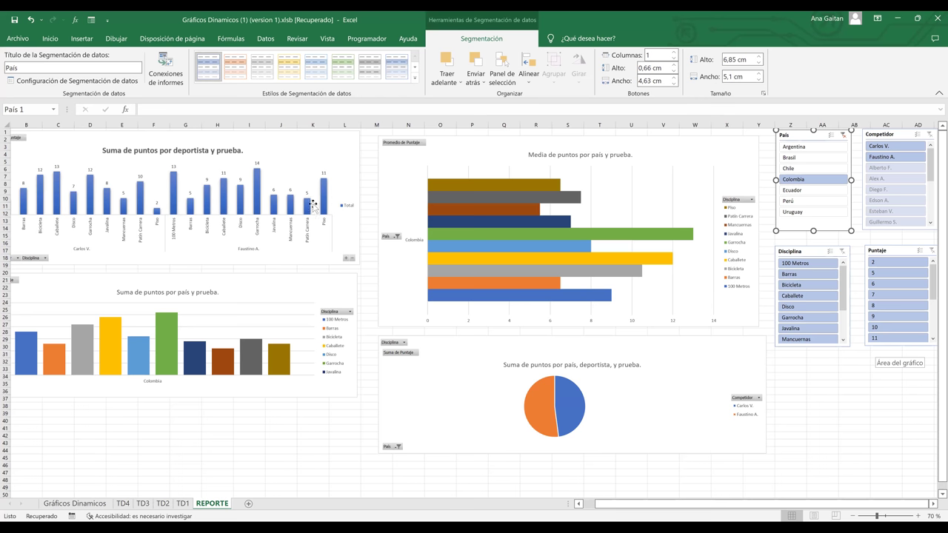
Step: Fill all cells of the REPORTE sheet with black as the dashboard background
{"action": "left_click", "coordinate": [266, 213]}
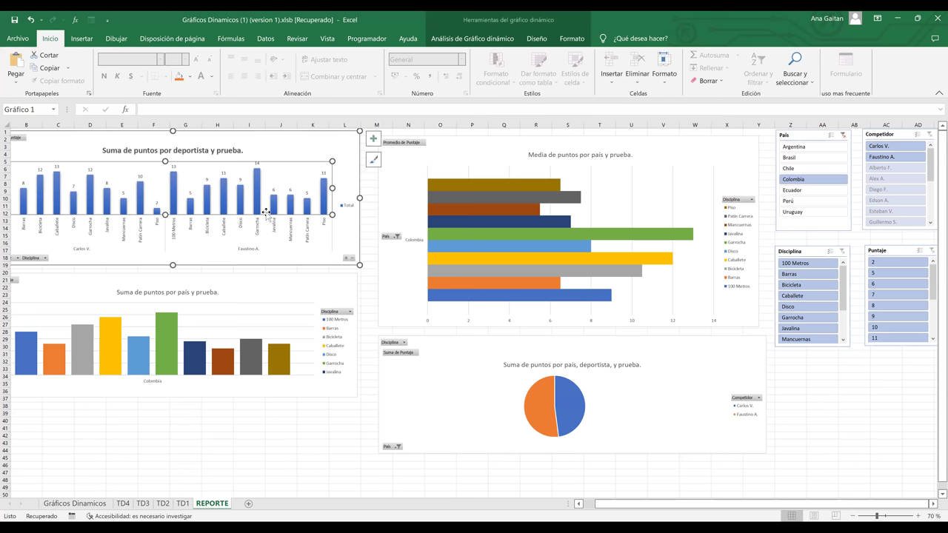
{"action": "left_click", "coordinate": [6, 123]}
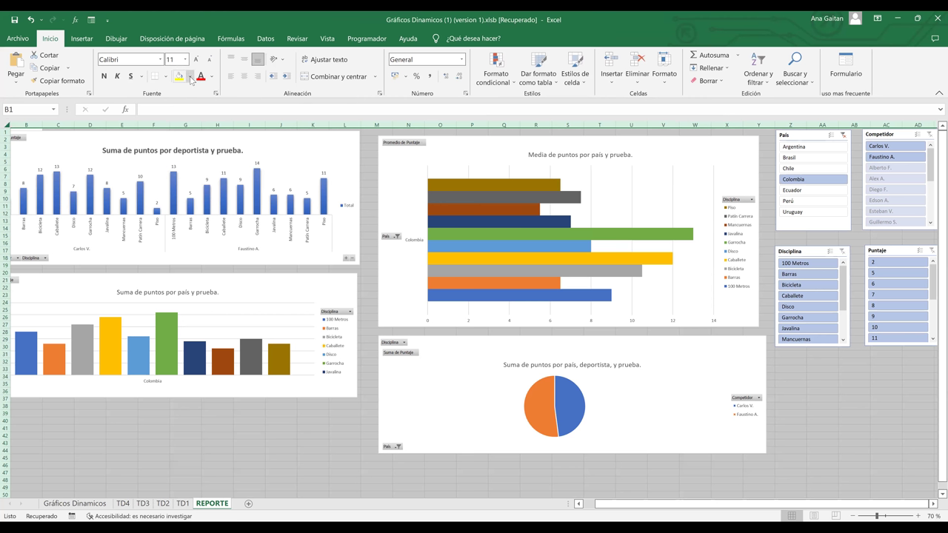
{"action": "left_click", "coordinate": [187, 104]}
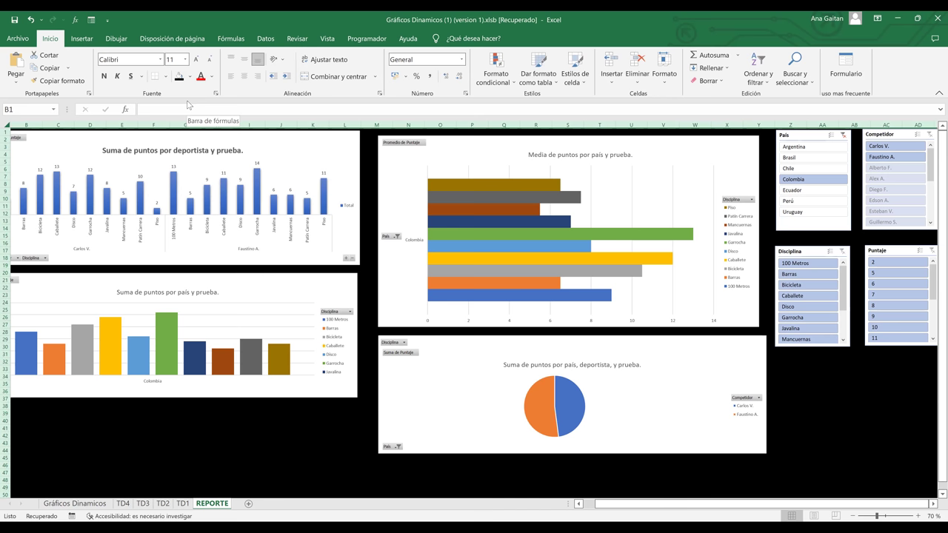
Step: Remove the fill from the chart area of the "Suma de puntos por deportista y prueba" chart
{"action": "left_click", "coordinate": [340, 163]}
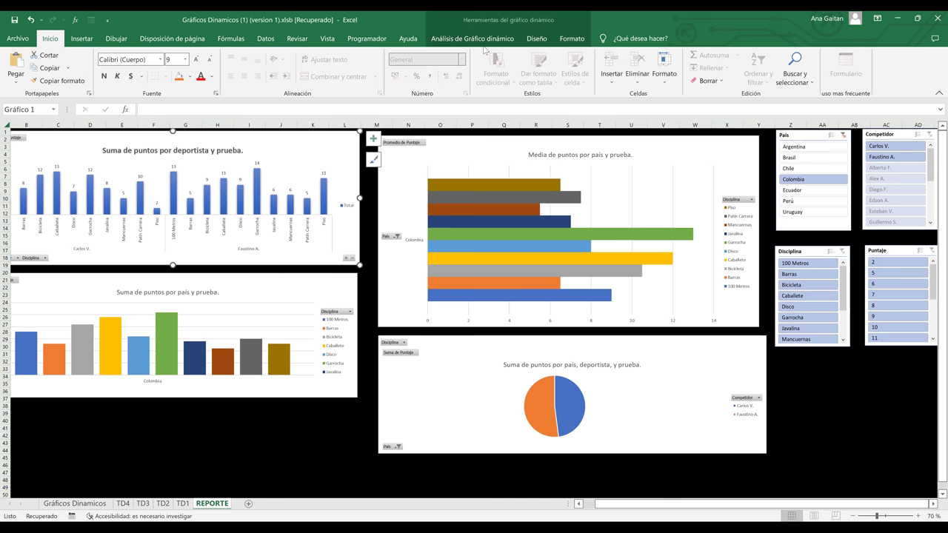
{"action": "left_click", "coordinate": [486, 40]}
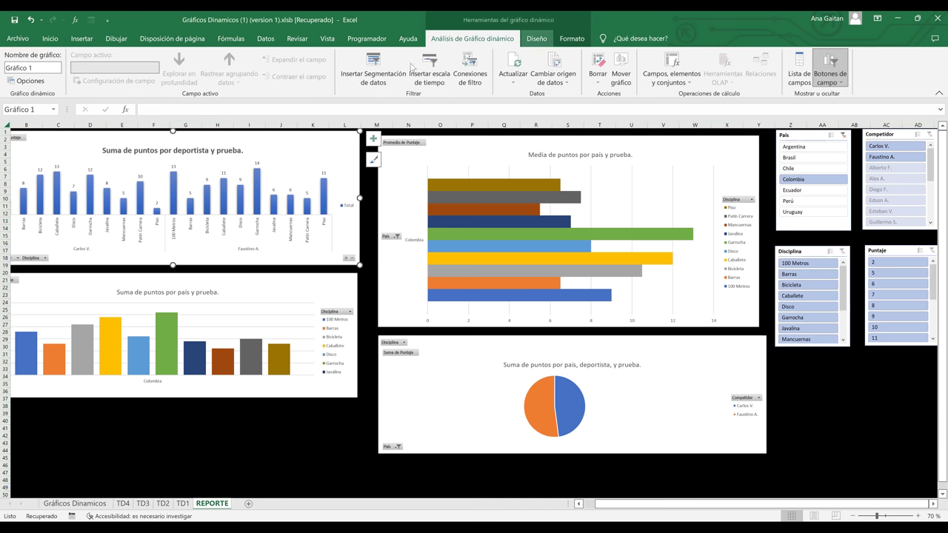
{"action": "left_click", "coordinate": [545, 39]}
{"action": "left_click", "coordinate": [571, 40]}
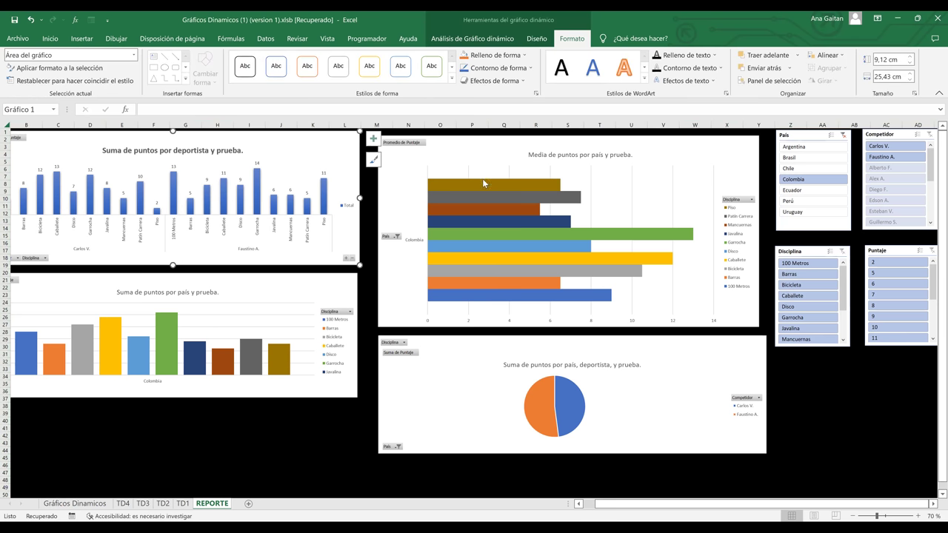
{"action": "left_click", "coordinate": [494, 67]}
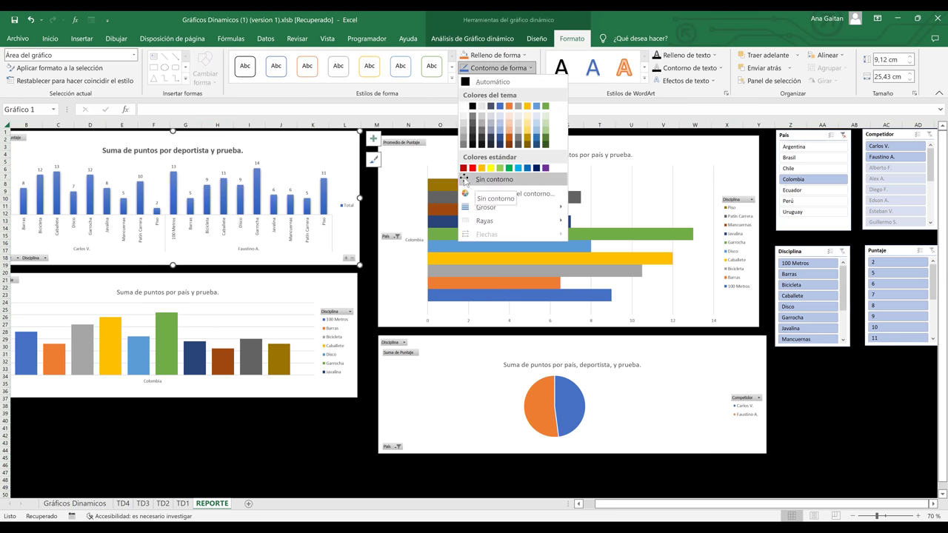
{"action": "left_click", "coordinate": [519, 72]}
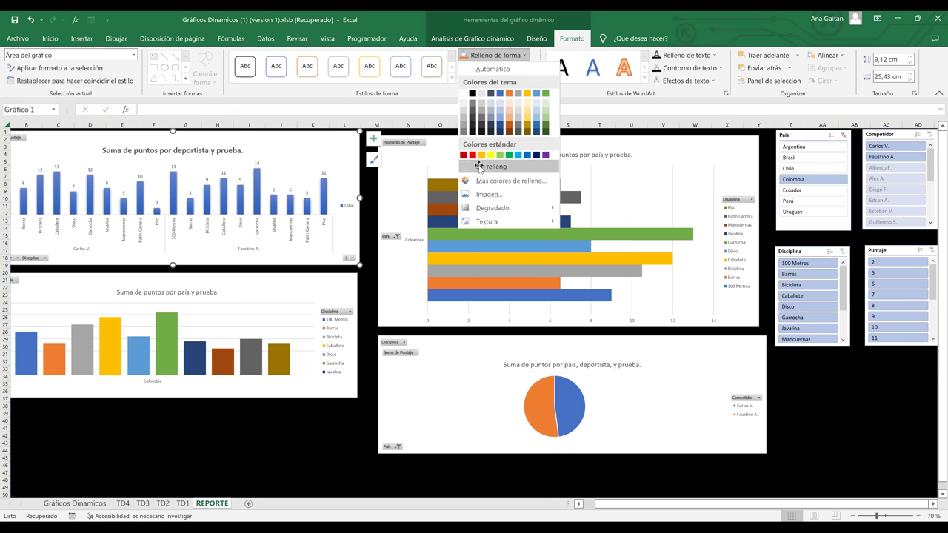
{"action": "left_click", "coordinate": [479, 166]}
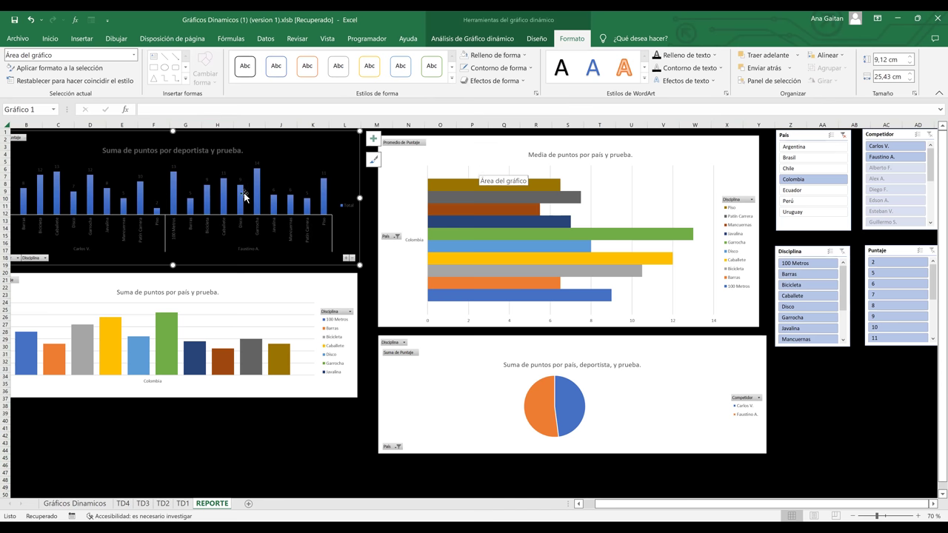
Step: Change the title text of the "Suma de puntos por deportista y prueba" chart to white
{"action": "left_click", "coordinate": [216, 151]}
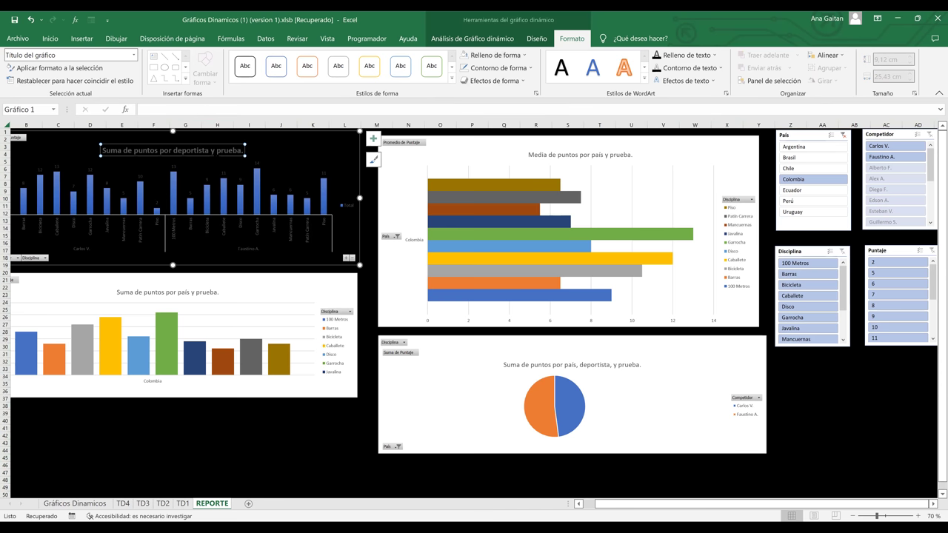
{"action": "left_click", "coordinate": [57, 40]}
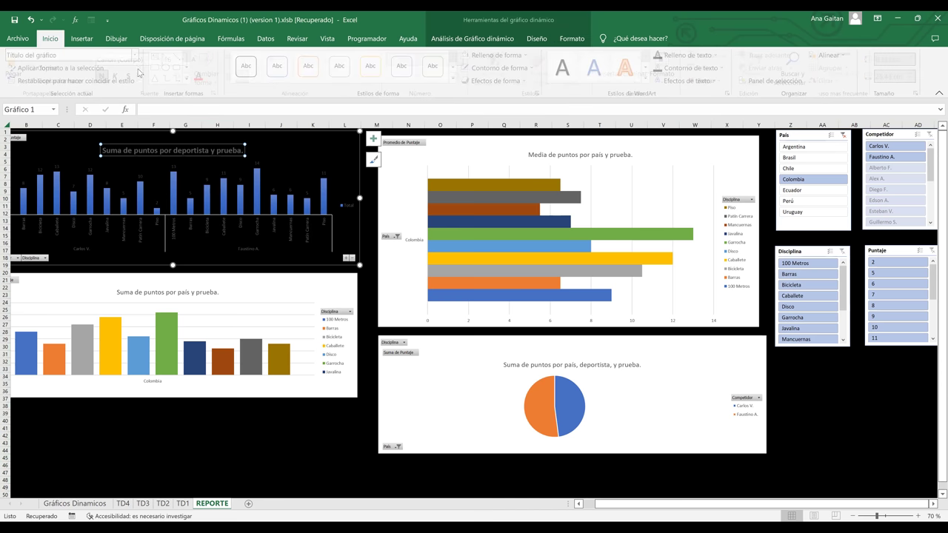
{"action": "left_click", "coordinate": [212, 78]}
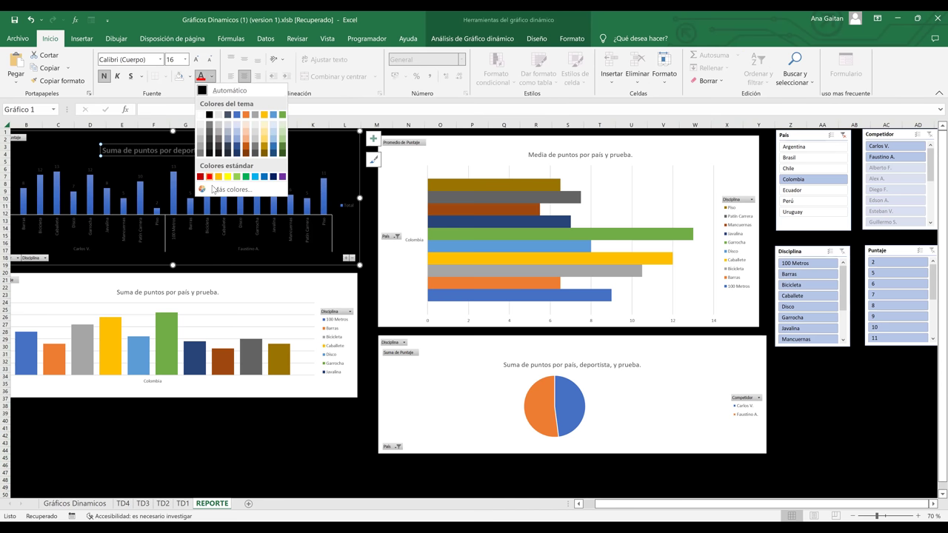
{"action": "left_click", "coordinate": [200, 114]}
Step: Change the data labels and the horizontal axis labels of the "Suma de puntos por deportista y prueba" chart to white
{"action": "left_click", "coordinate": [209, 229]}
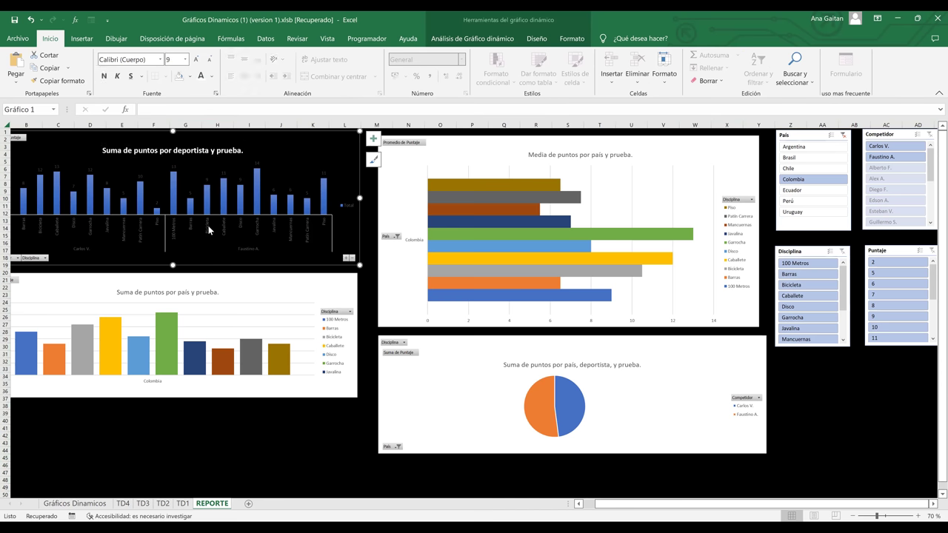
{"action": "left_click", "coordinate": [349, 205]}
{"action": "left_click", "coordinate": [328, 173]}
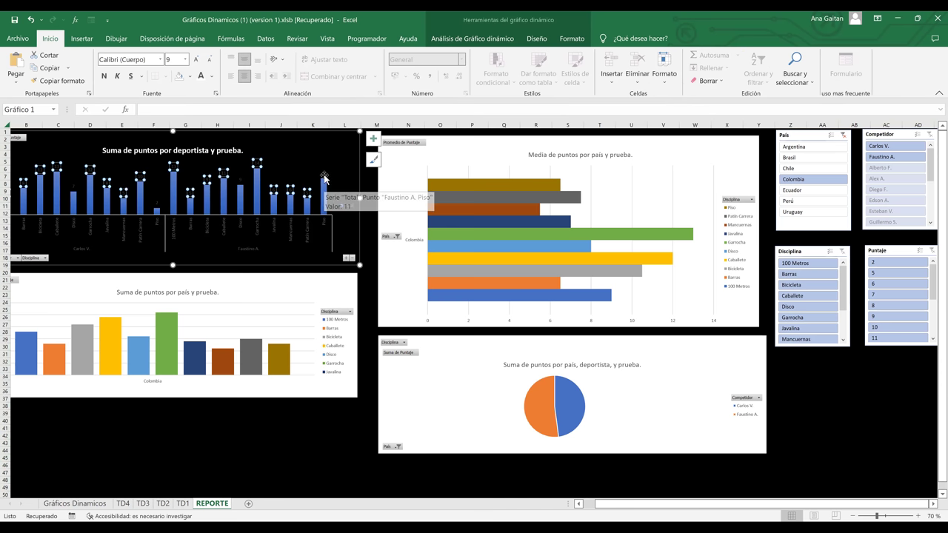
{"action": "left_click", "coordinate": [325, 173]}
{"action": "left_click", "coordinate": [307, 191]}
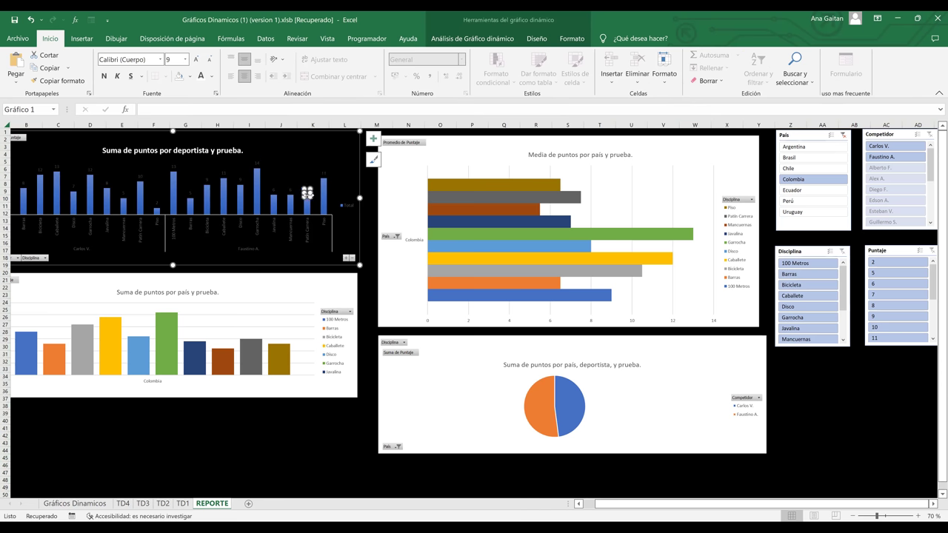
{"action": "left_click", "coordinate": [291, 190]}
{"action": "left_click", "coordinate": [344, 205]}
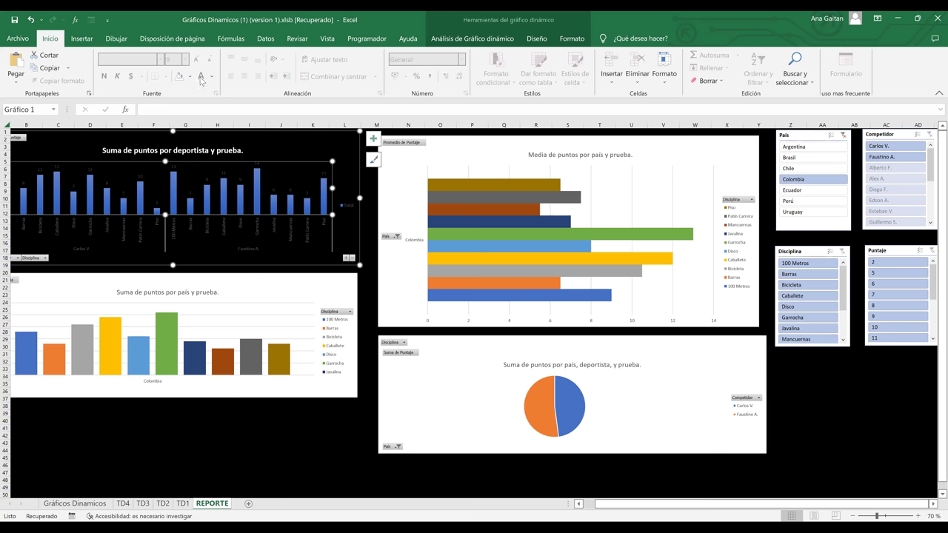
{"action": "left_click", "coordinate": [303, 235]}
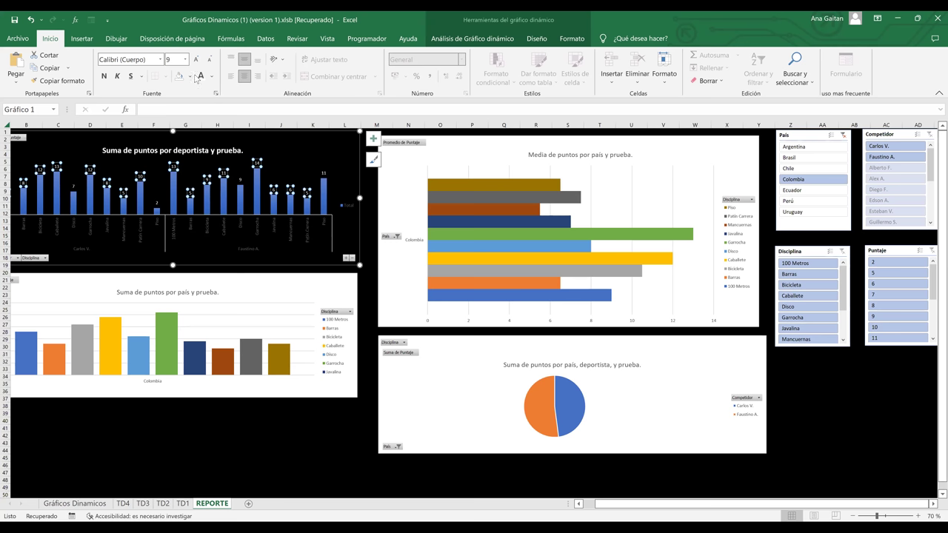
{"action": "left_click", "coordinate": [280, 244]}
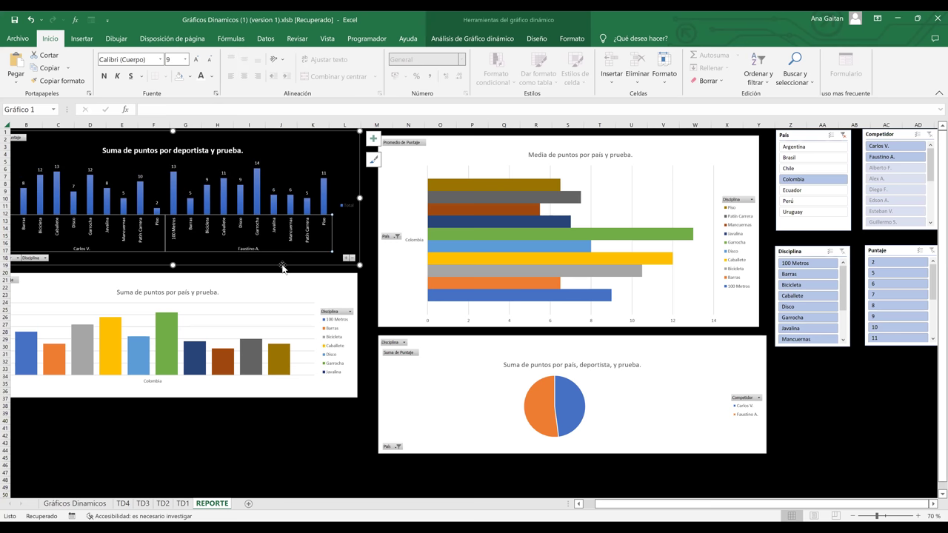
{"action": "left_click", "coordinate": [368, 184]}
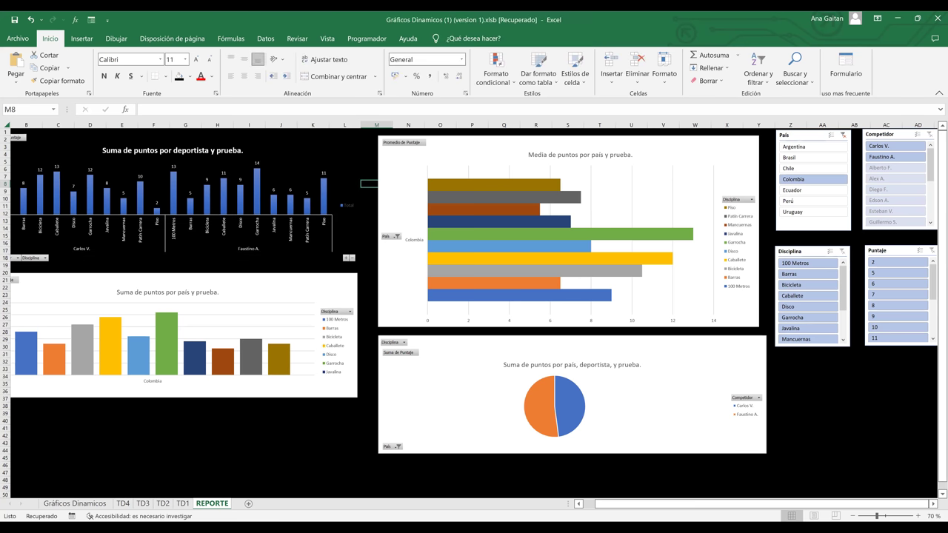
Step: Examine the first chart's field buttons: view the Competidor filter options without filtering, and try collapsing and re-expanding the entire field
{"action": "left_click_drag", "start_coordinate": [695, 510], "coordinate": [664, 509]}
{"action": "left_click", "coordinate": [917, 516]}
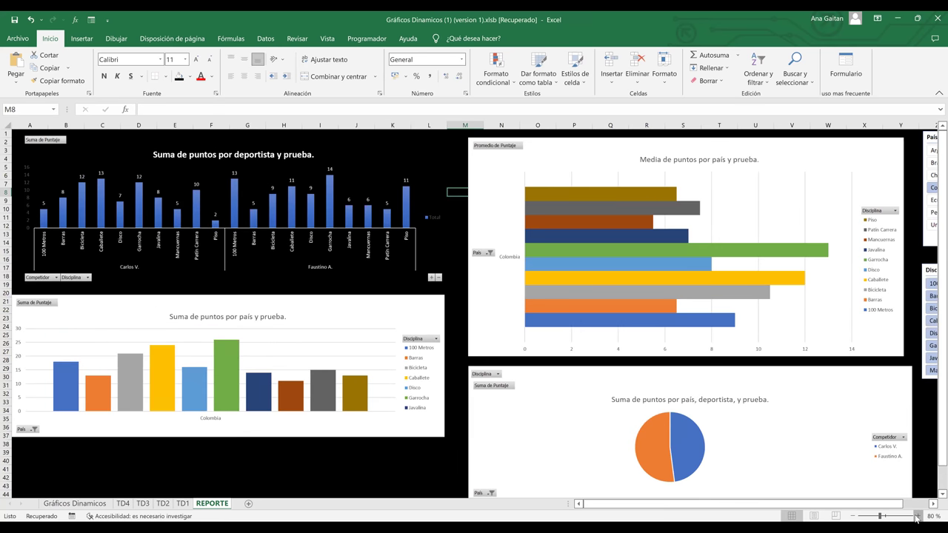
{"action": "left_click", "coordinate": [56, 141]}
{"action": "scroll", "coordinate": [57, 143], "scroll_direction": "up", "scroll_amount": 1}
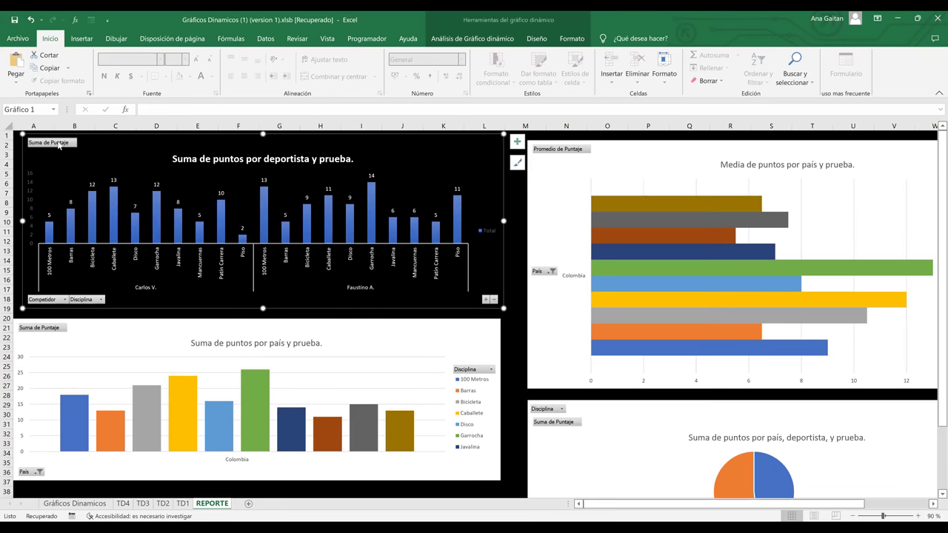
{"action": "left_click", "coordinate": [65, 300]}
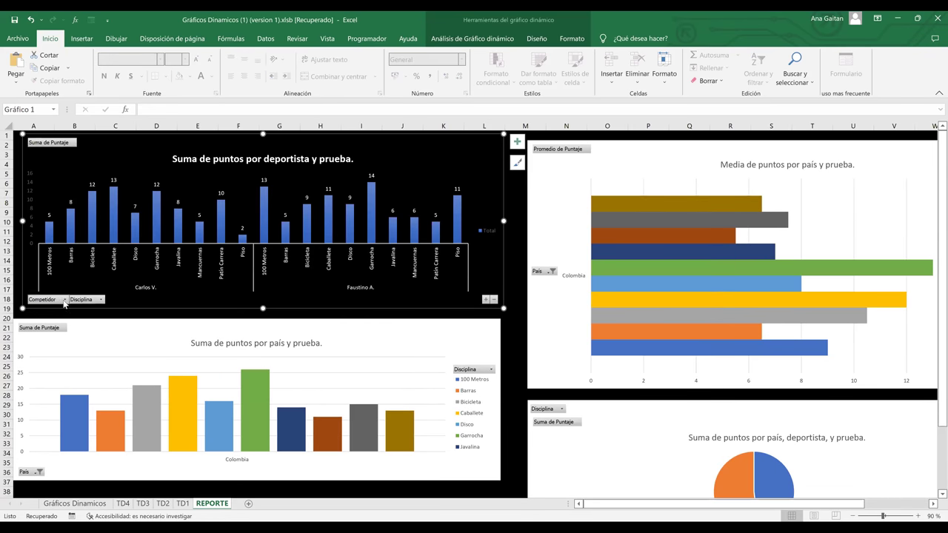
{"action": "left_click", "coordinate": [125, 285]}
{"action": "left_click", "coordinate": [53, 142]}
{"action": "left_click", "coordinate": [57, 300]}
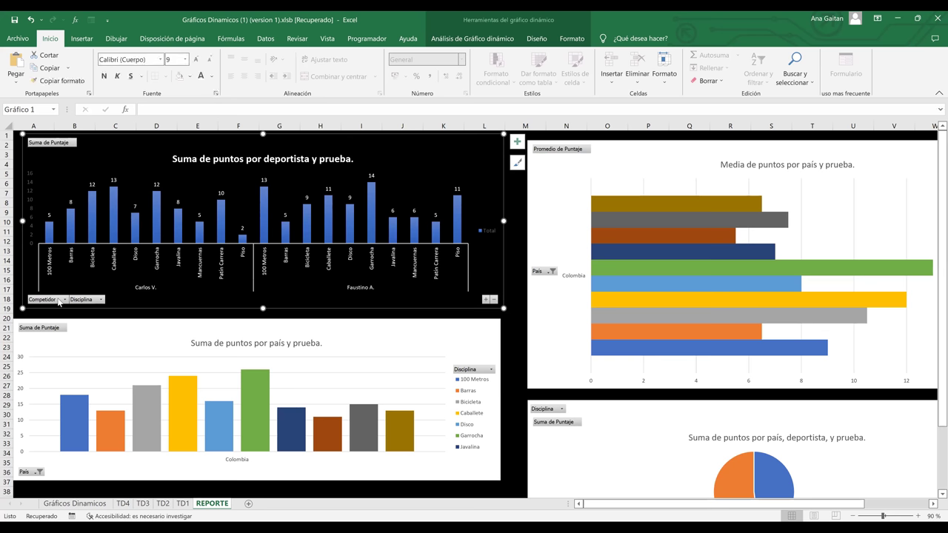
{"action": "left_click", "coordinate": [64, 299]}
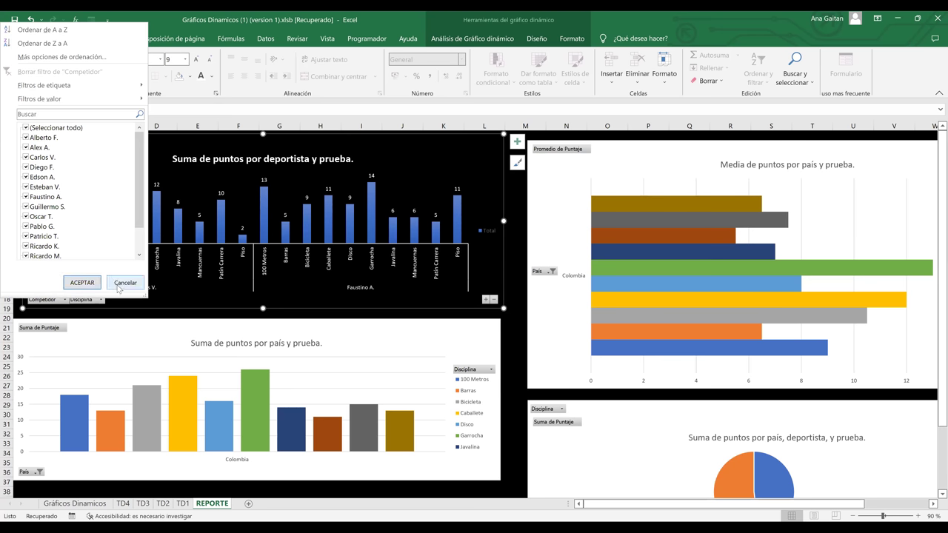
{"action": "left_click", "coordinate": [119, 286]}
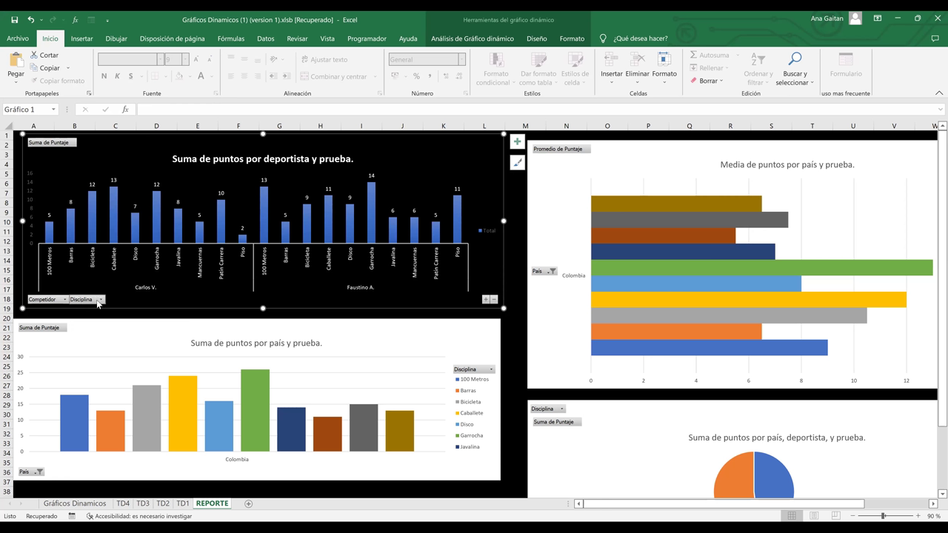
{"action": "left_click", "coordinate": [493, 300]}
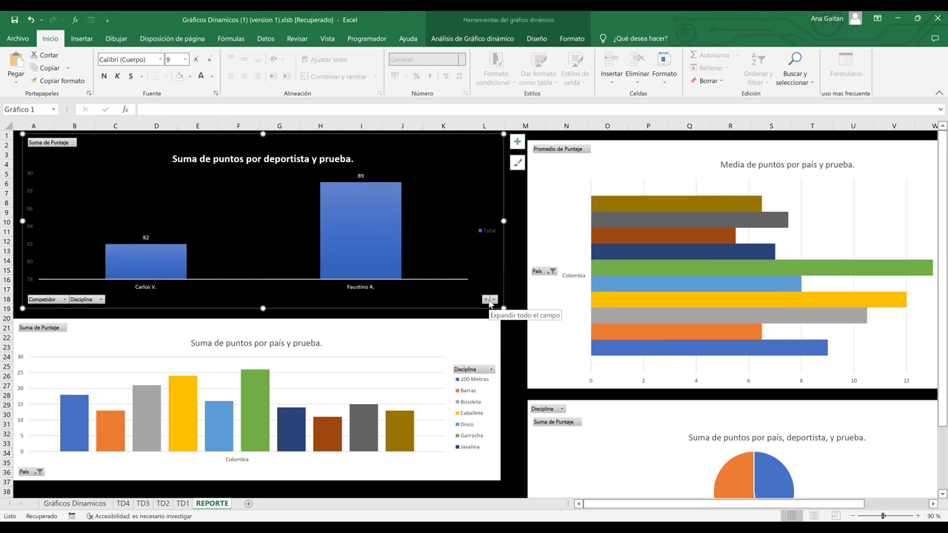
{"action": "left_click", "coordinate": [487, 300]}
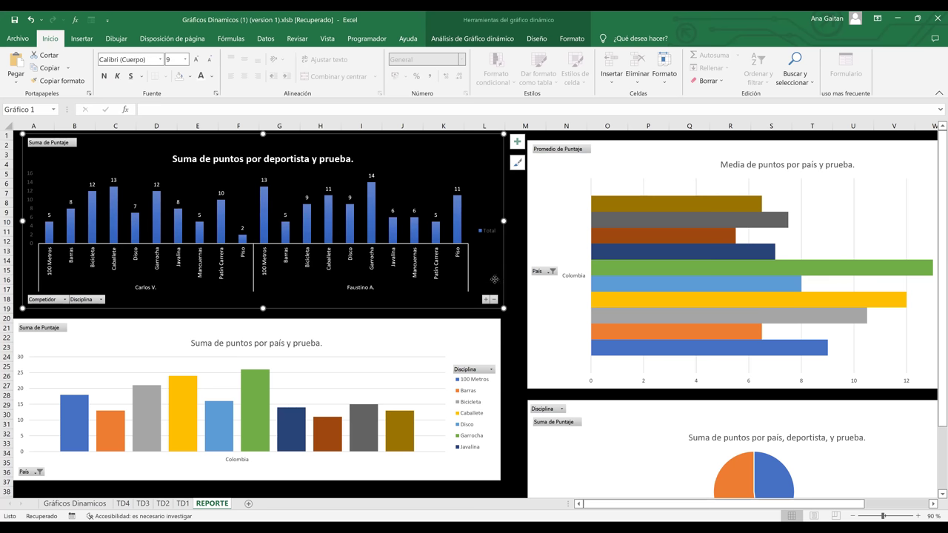
Step: Change the legend and vertical axis text of the "Suma de puntos por deportista y prueba" chart to white
{"action": "right_click", "coordinate": [493, 235]}
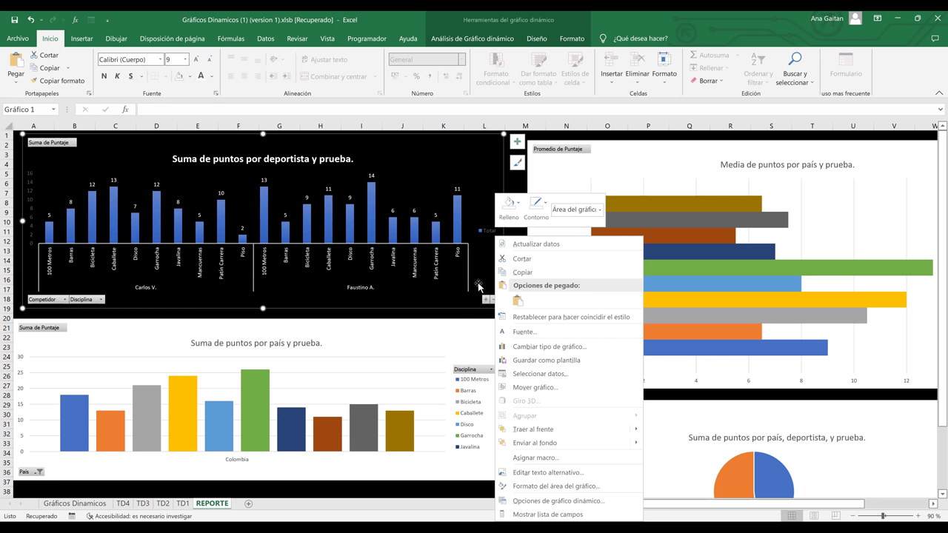
{"action": "left_click", "coordinate": [491, 235]}
{"action": "left_click", "coordinate": [490, 233]}
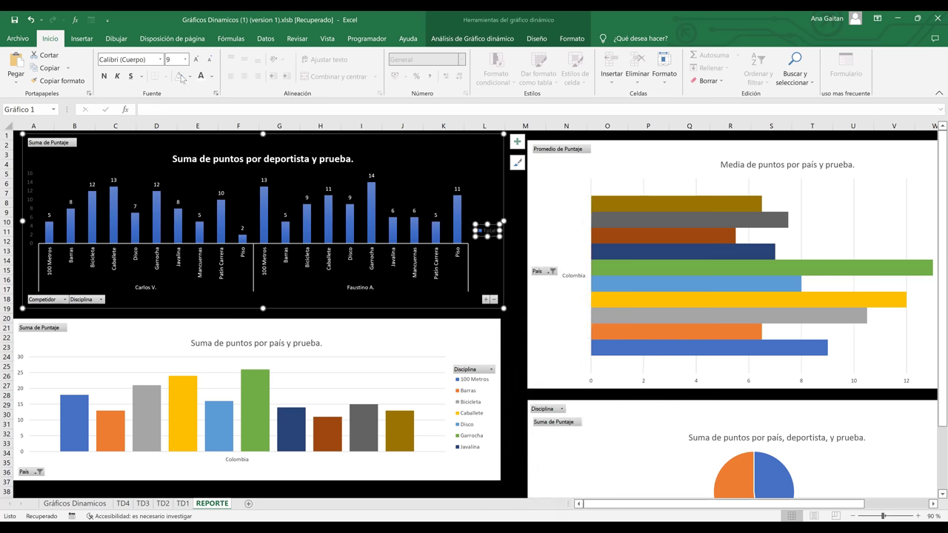
{"action": "left_click", "coordinate": [30, 190]}
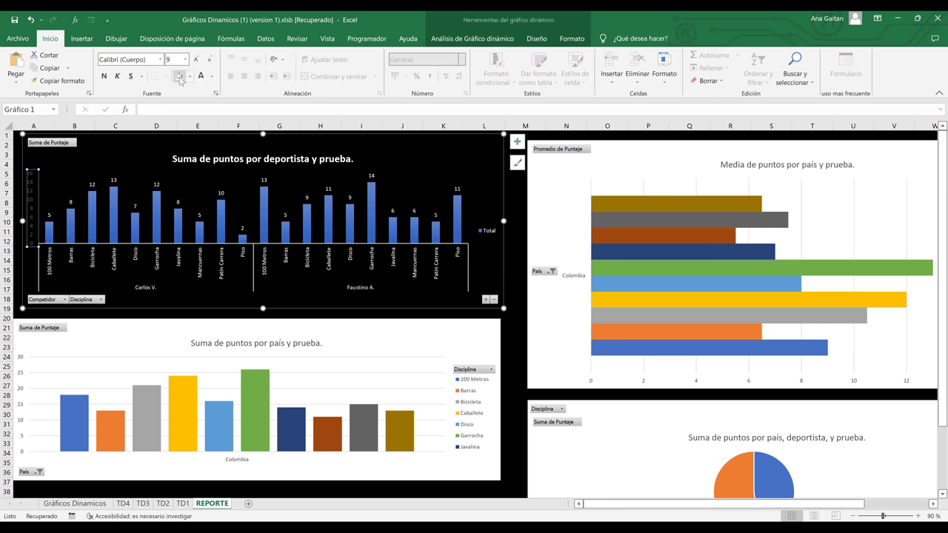
{"action": "left_click", "coordinate": [206, 78]}
{"action": "left_click", "coordinate": [518, 299]}
Step: Remove the shape fill from the chart area of the "Suma de puntos por país y prueba" column chart
{"action": "left_click", "coordinate": [445, 333]}
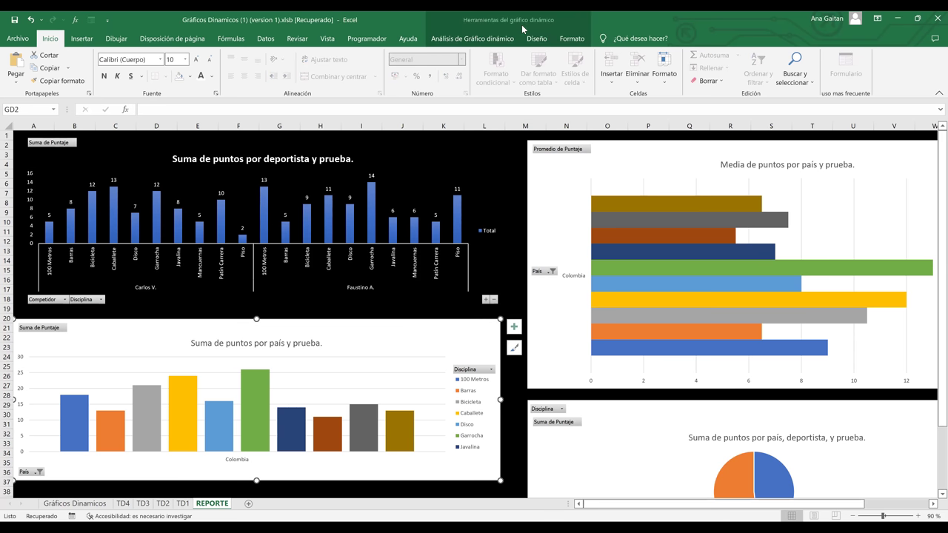
{"action": "left_click", "coordinate": [544, 40]}
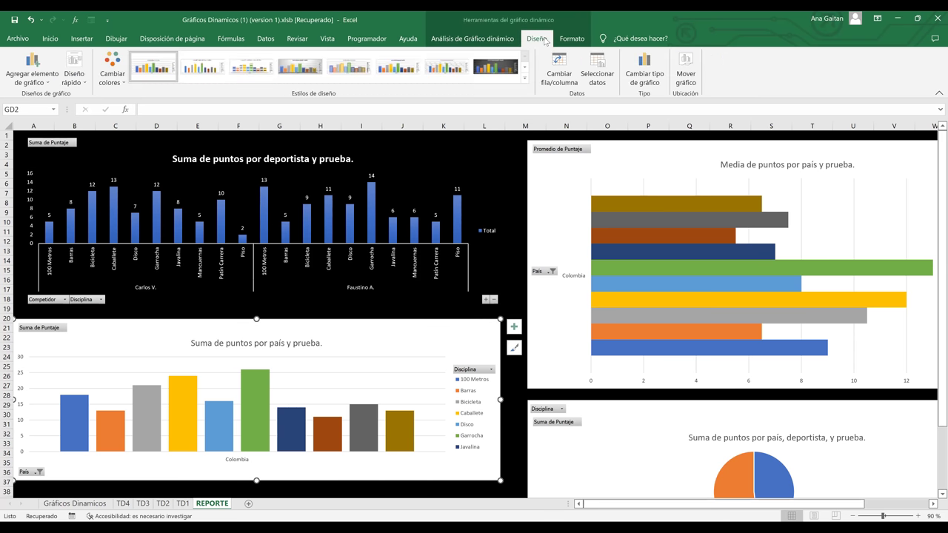
{"action": "left_click", "coordinate": [577, 38]}
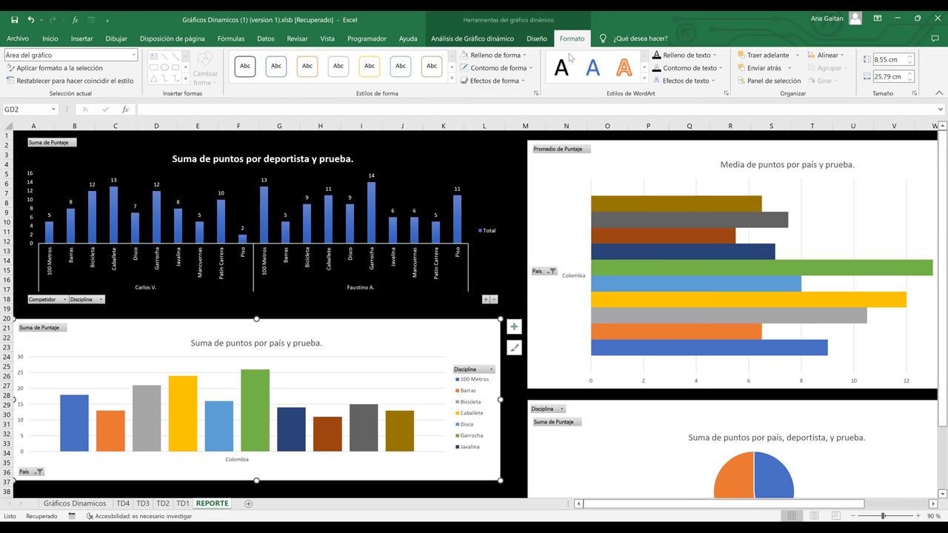
{"action": "left_click", "coordinate": [497, 69]}
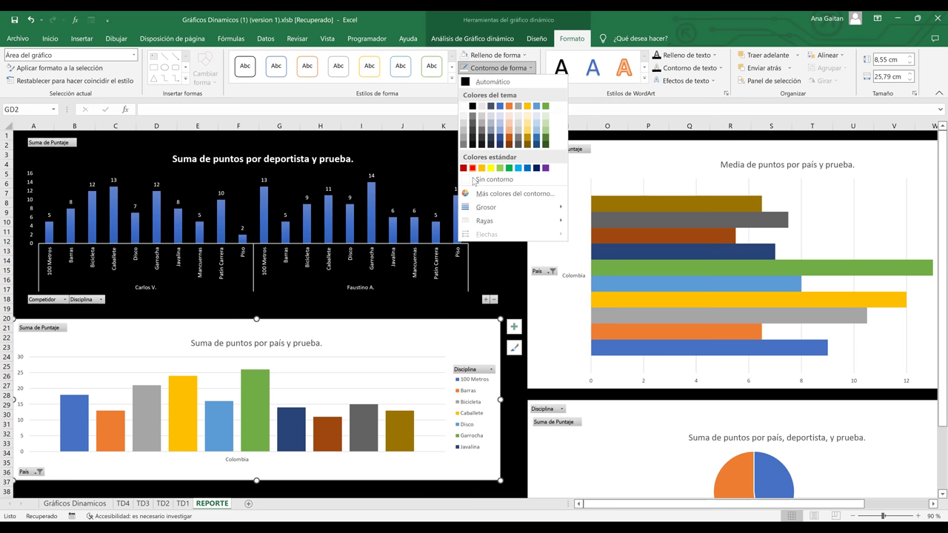
{"action": "left_click", "coordinate": [506, 60]}
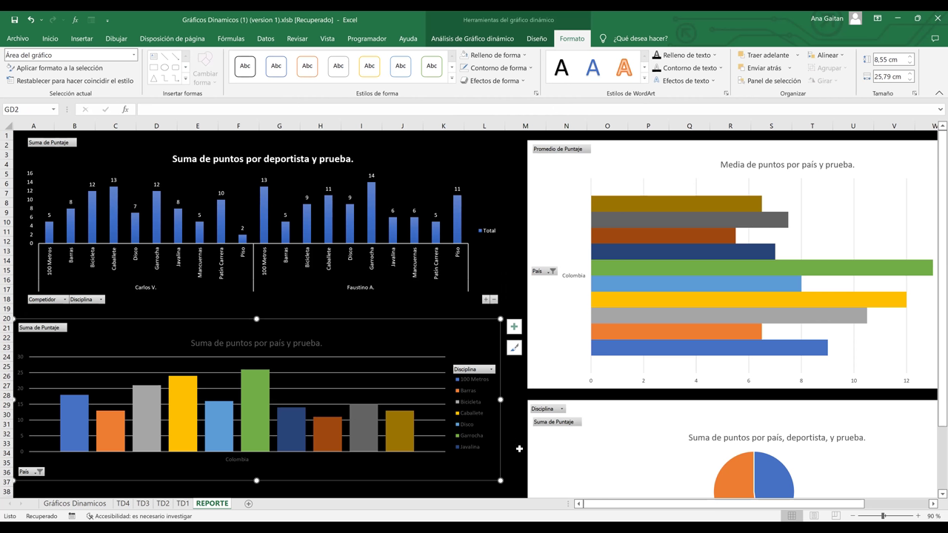
Step: Change the title text of the "Suma de puntos por país y prueba" chart to white
{"action": "left_click", "coordinate": [312, 344]}
{"action": "left_click", "coordinate": [58, 41]}
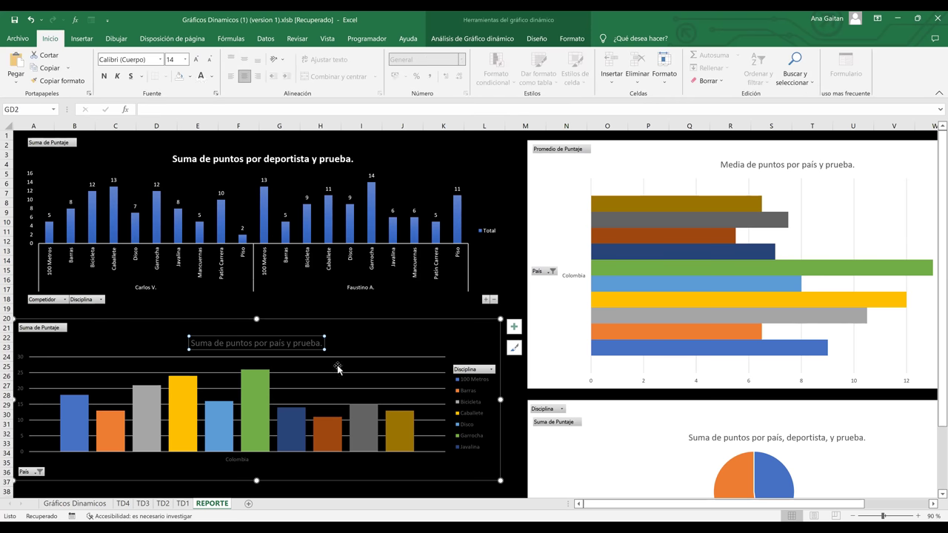
{"action": "left_click", "coordinate": [413, 439]}
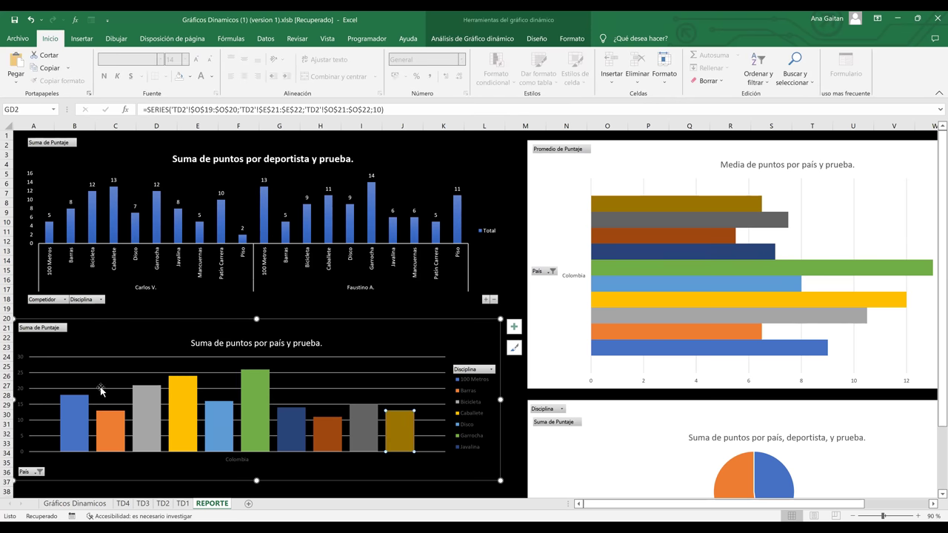
Step: Change the vertical axis, legend and horizontal axis text of the "Suma de puntos por país y prueba" chart to white
{"action": "left_click", "coordinate": [24, 361]}
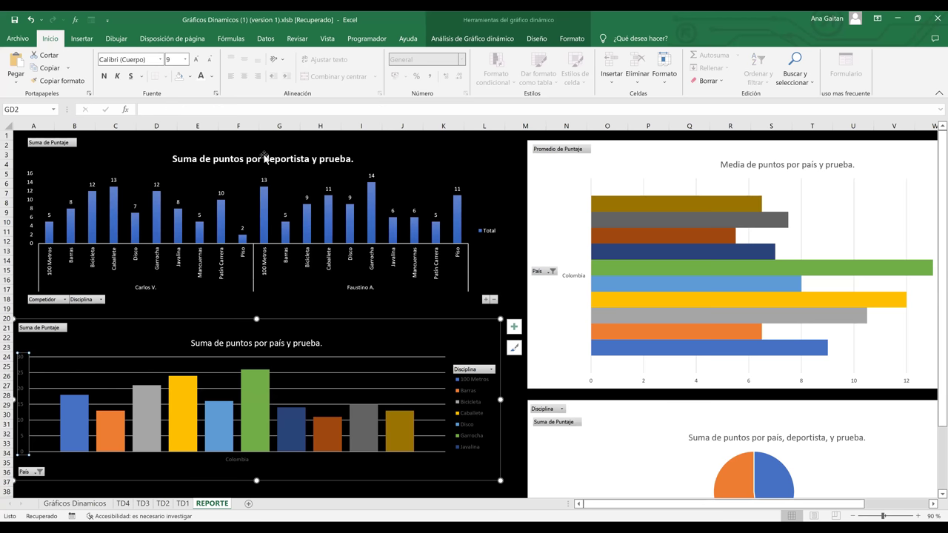
{"action": "left_click", "coordinate": [476, 398]}
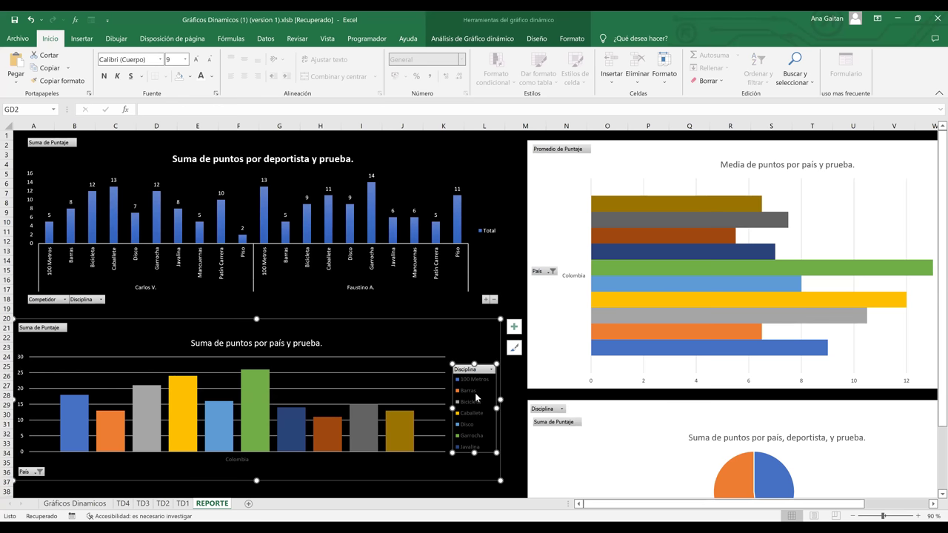
{"action": "left_click", "coordinate": [199, 77]}
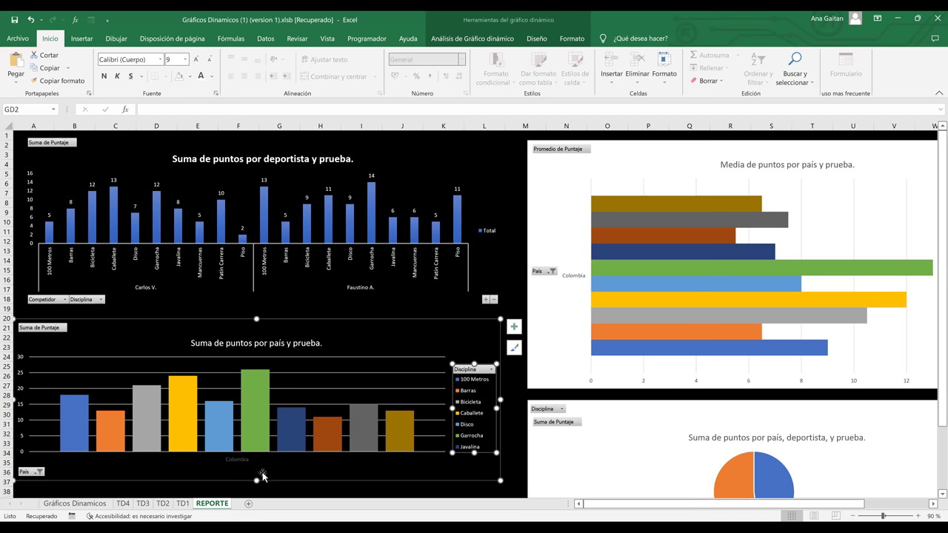
{"action": "left_click", "coordinate": [239, 459]}
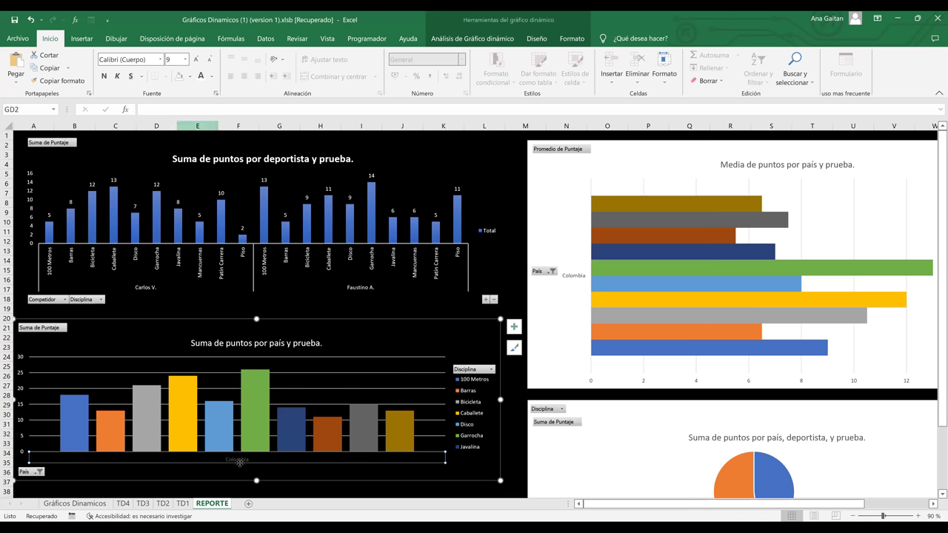
{"action": "left_click", "coordinate": [201, 77]}
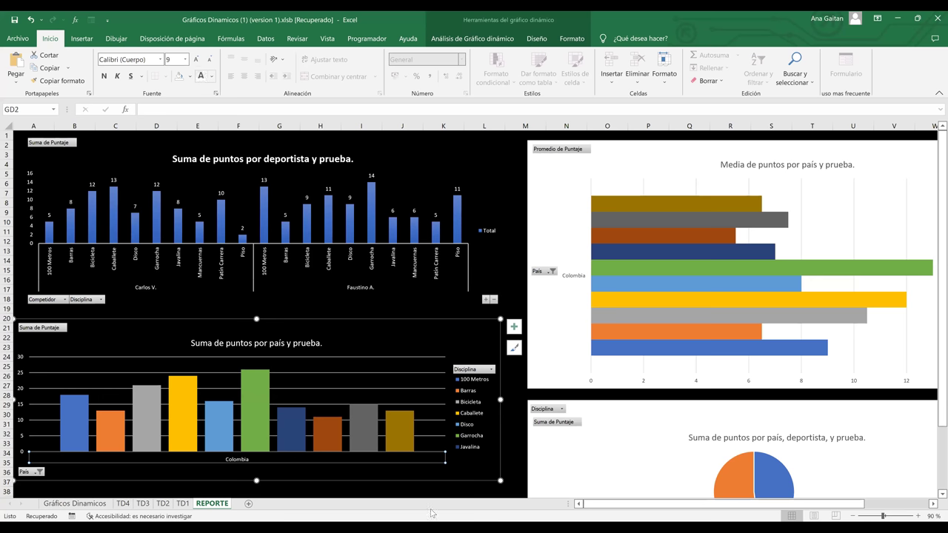
{"action": "left_click", "coordinate": [516, 453]}
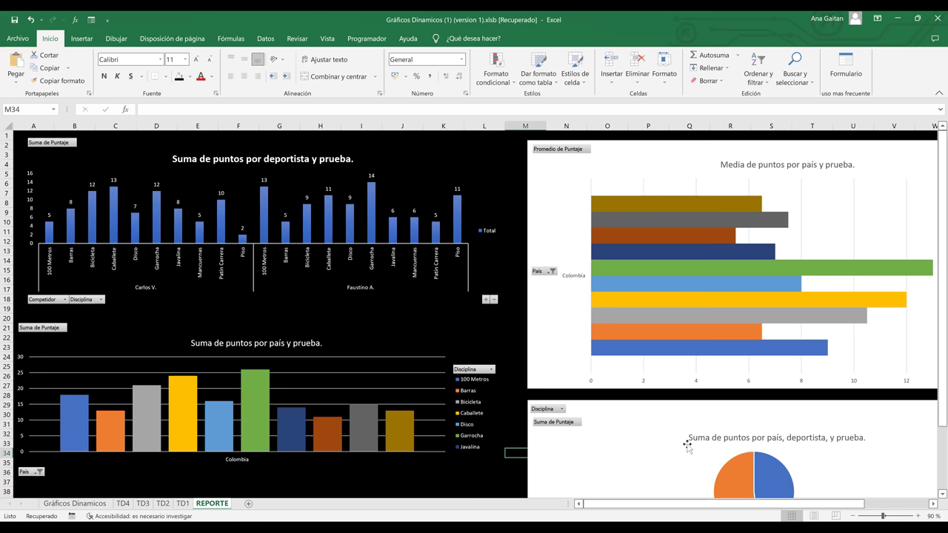
Step: Filter the dashboard with the slicers to a Puntaje of 5, a single competitor and the Caballete discipline
{"action": "scroll", "coordinate": [687, 445], "scroll_direction": "down", "scroll_amount": 3}
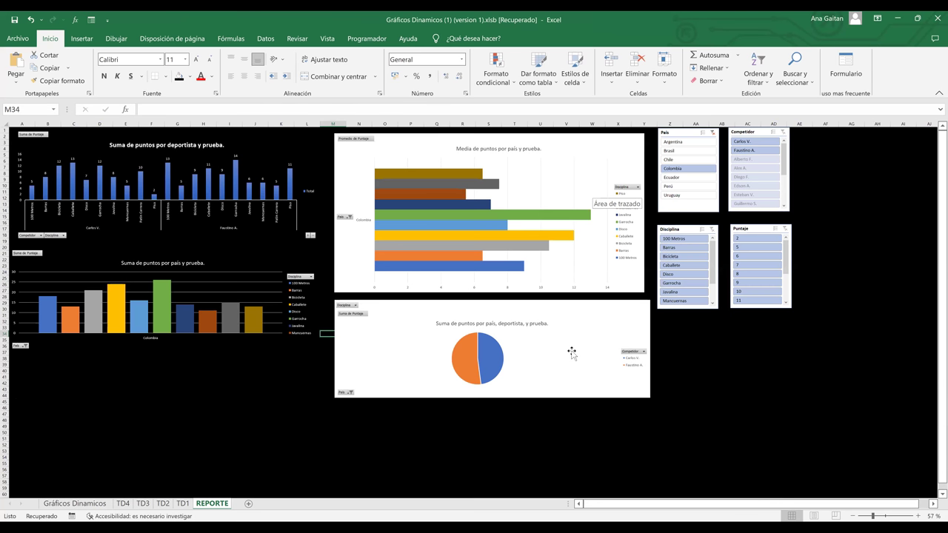
{"action": "left_click", "coordinate": [760, 247]}
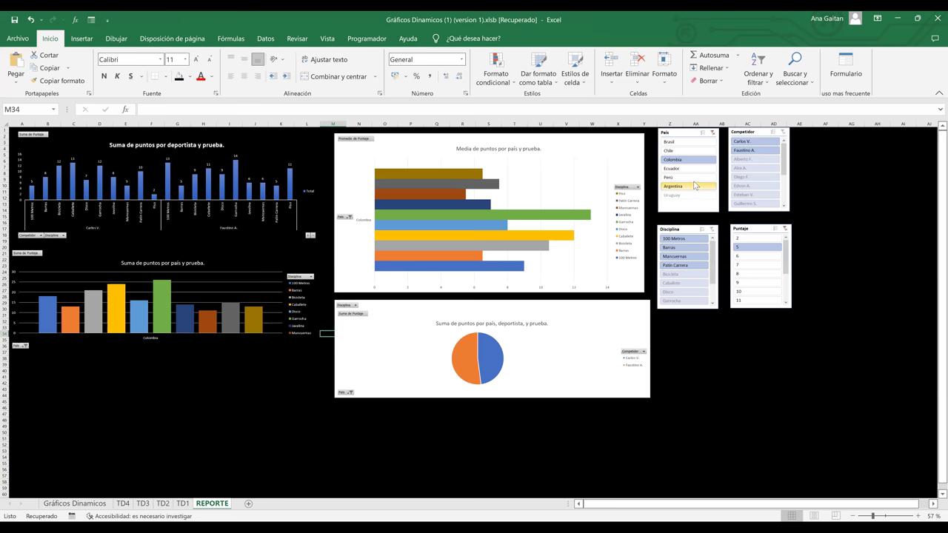
{"action": "left_click", "coordinate": [764, 168]}
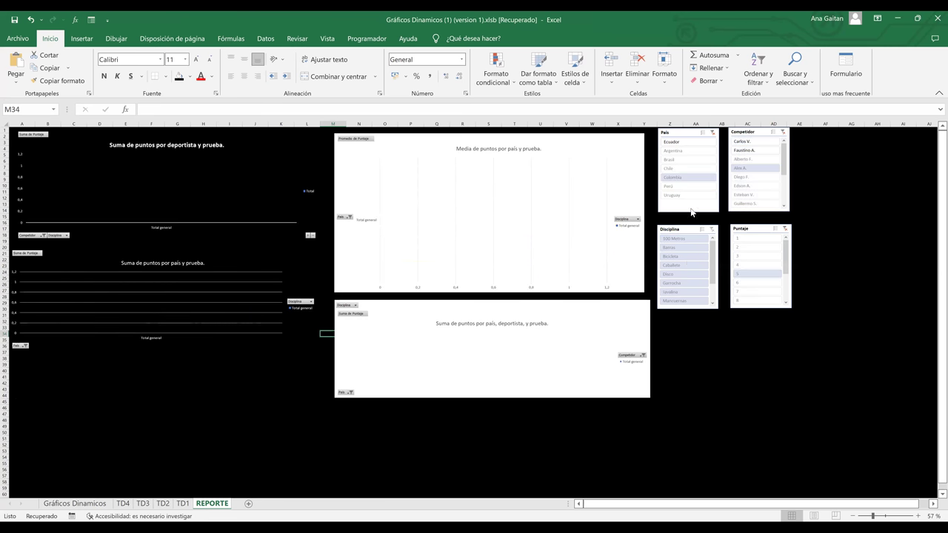
{"action": "left_click", "coordinate": [685, 179]}
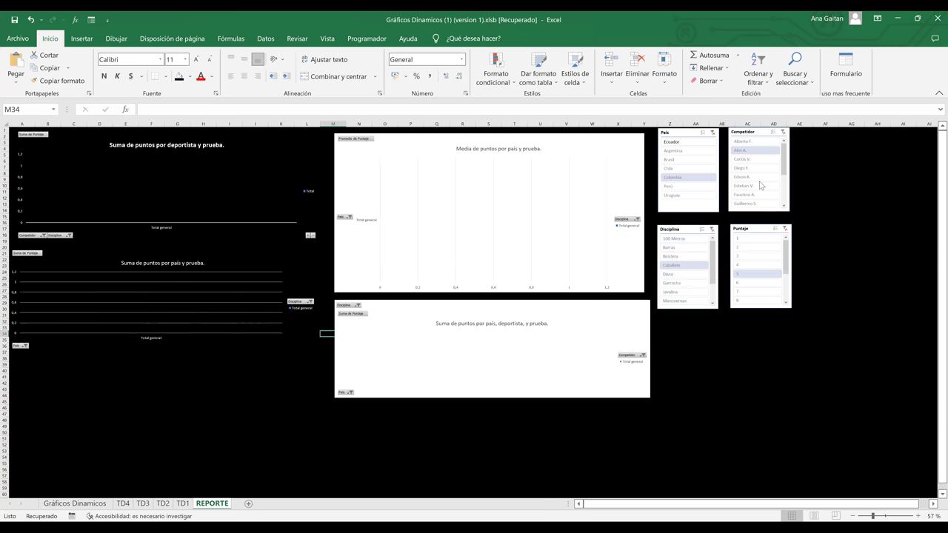
Step: Filter the dashboard to another single competitor and clear the filters of the País, Competidor, Puntaje and Disciplina slicers
{"action": "left_click", "coordinate": [744, 151]}
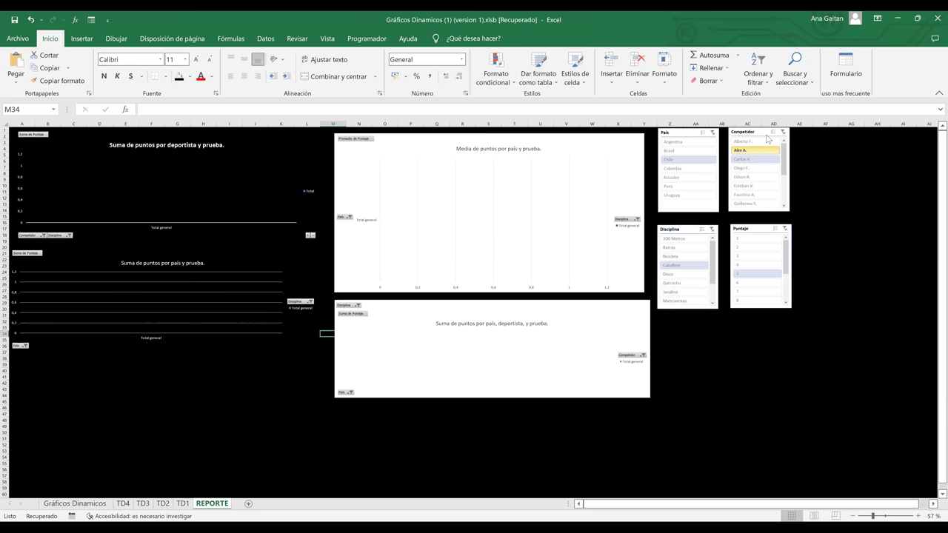
{"action": "left_click", "coordinate": [711, 133]}
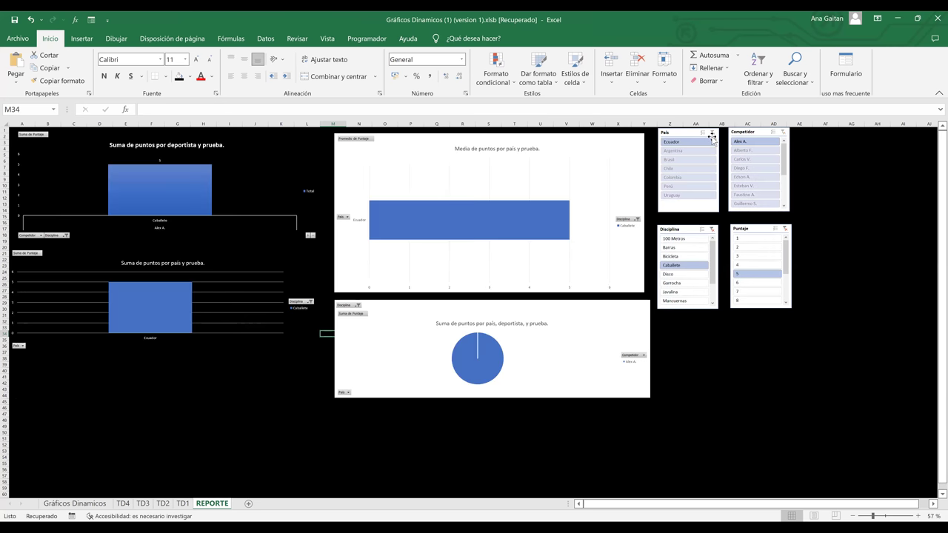
{"action": "left_click", "coordinate": [785, 231]}
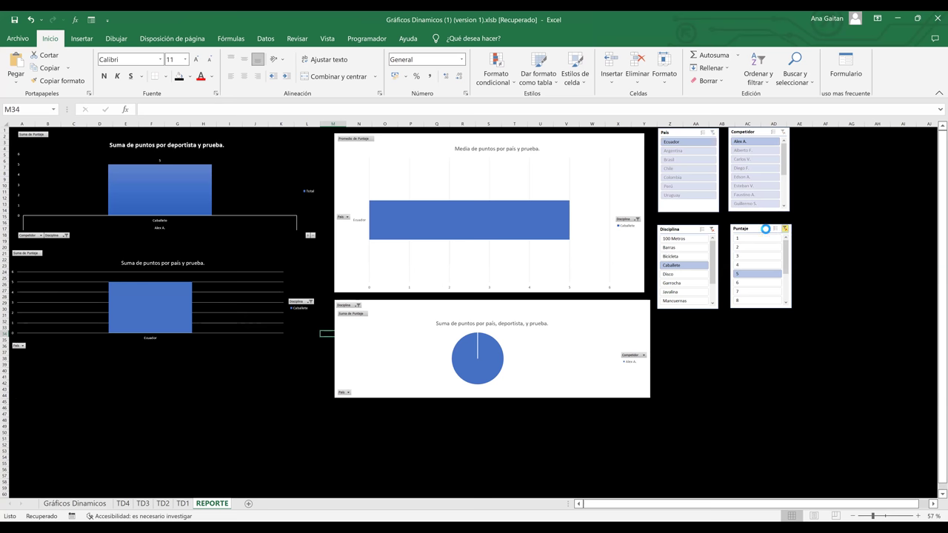
{"action": "left_click", "coordinate": [708, 230]}
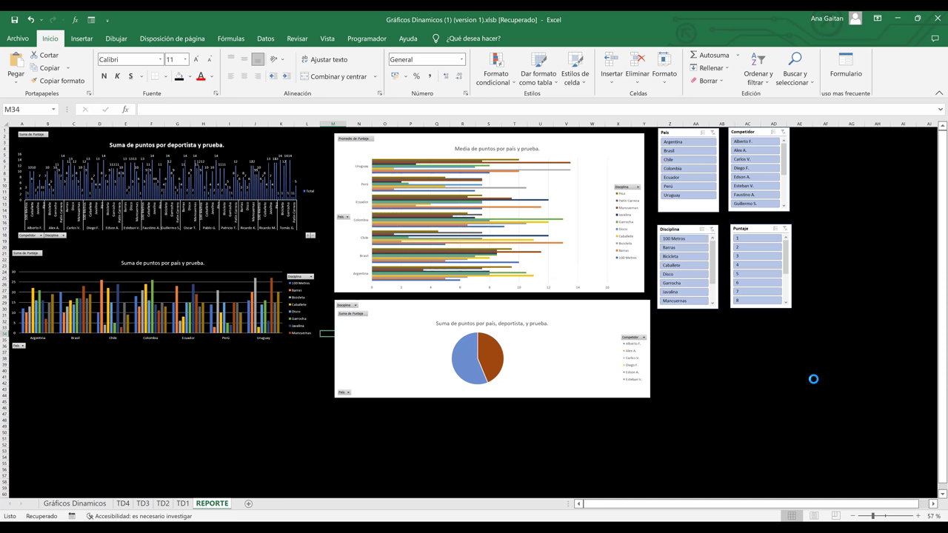
Step: Show the "Media de puntos por país y prueba" bar chart at 100% zoom
{"action": "scroll", "coordinate": [813, 378], "scroll_direction": "up", "scroll_amount": 4}
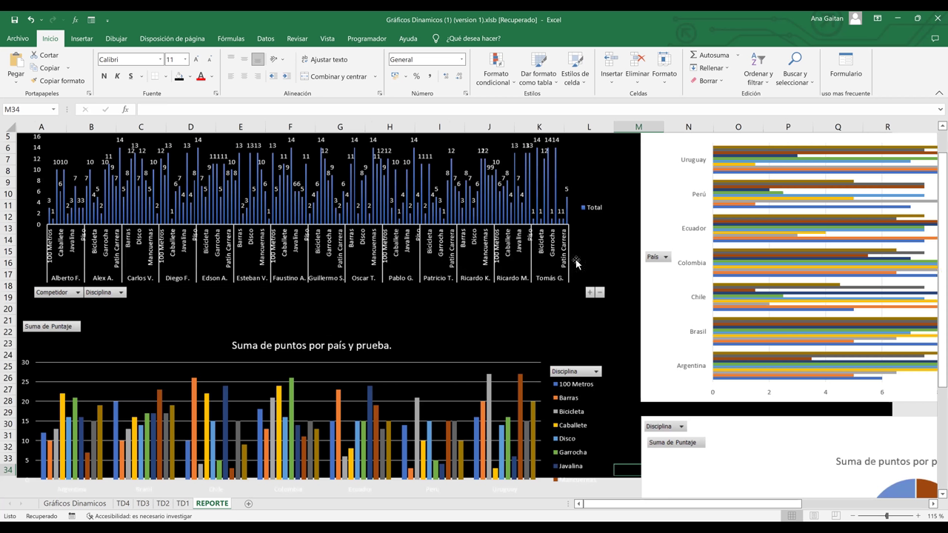
{"action": "scroll", "coordinate": [573, 265], "scroll_direction": "up", "scroll_amount": 1}
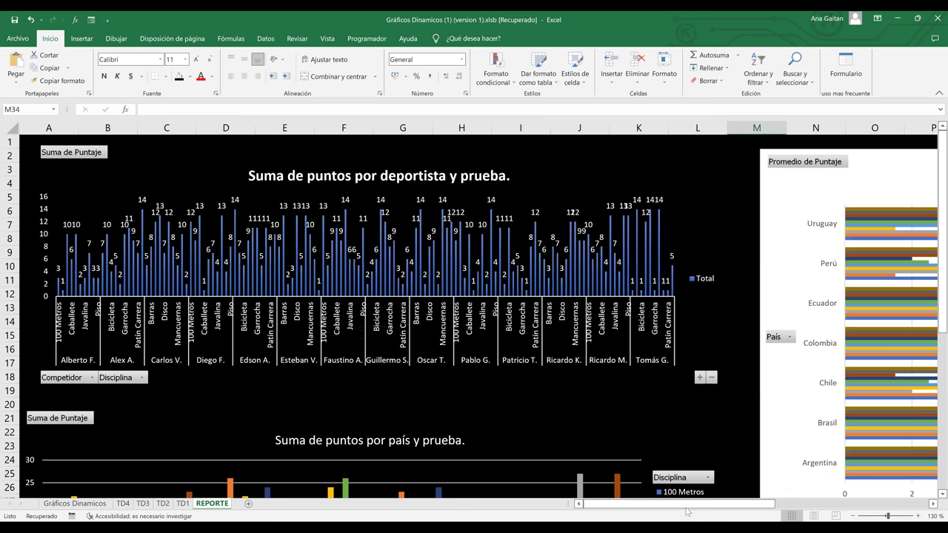
{"action": "left_click_drag", "start_coordinate": [686, 508], "coordinate": [735, 513]}
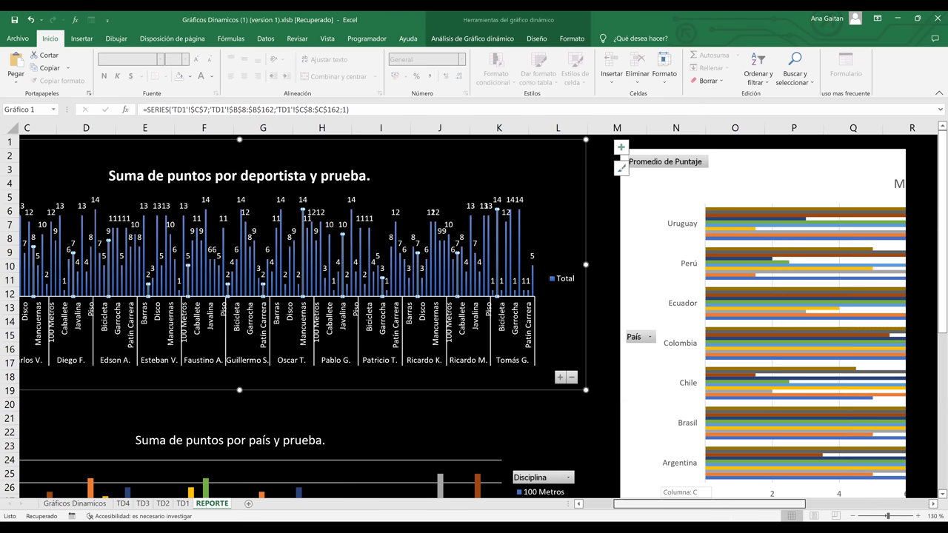
{"action": "left_click", "coordinate": [853, 516]}
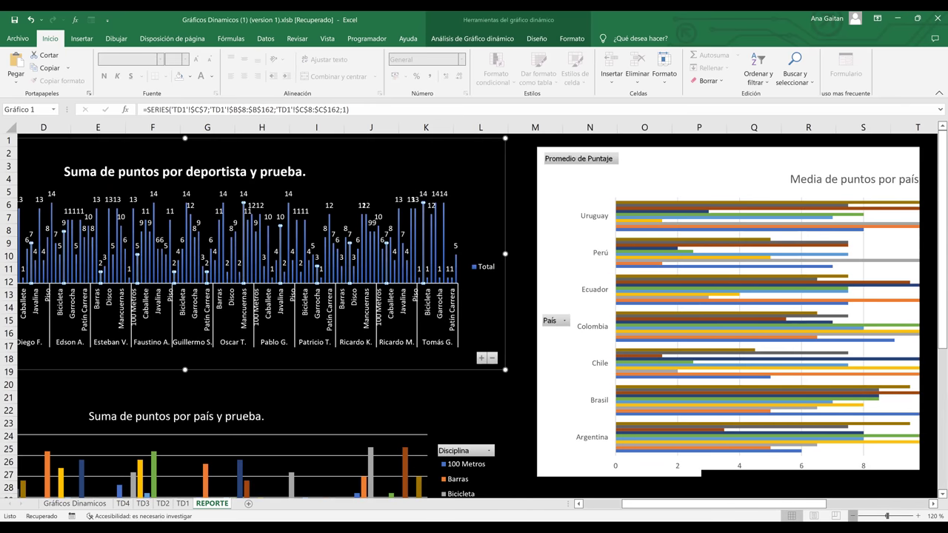
{"action": "left_click", "coordinate": [853, 516]}
{"action": "left_click", "coordinate": [853, 516]}
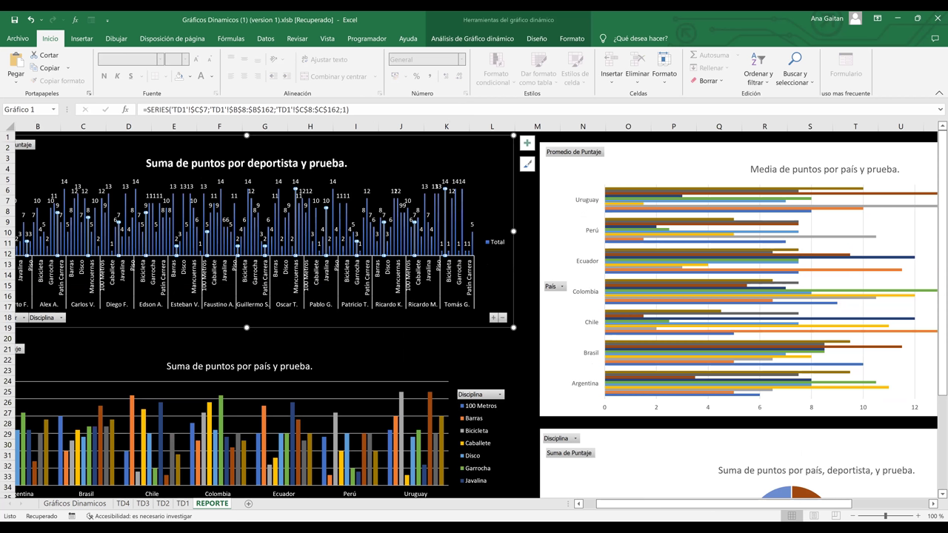